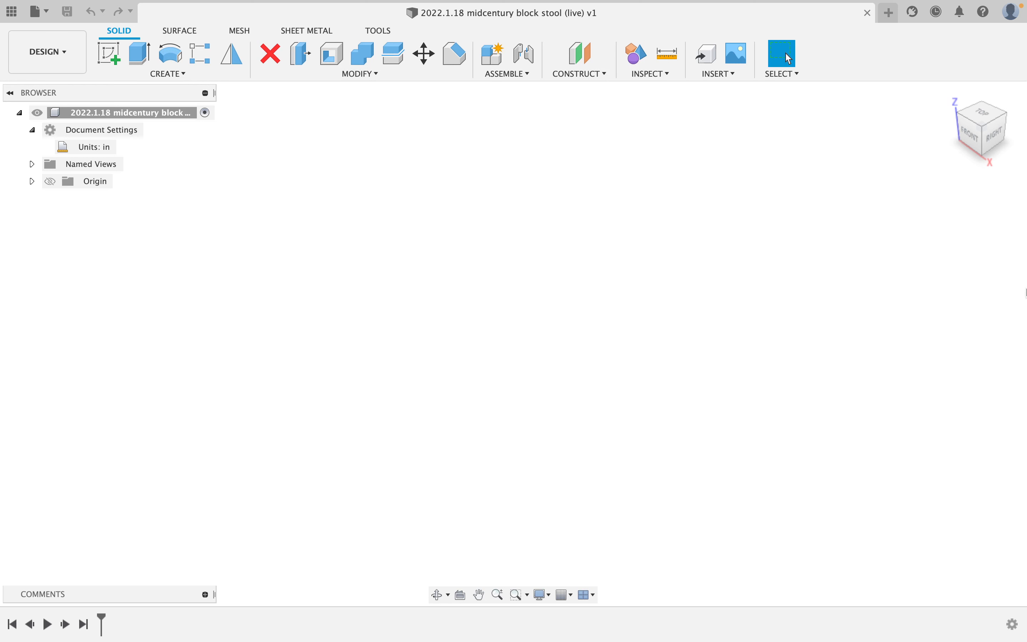
right_click(986, 131)
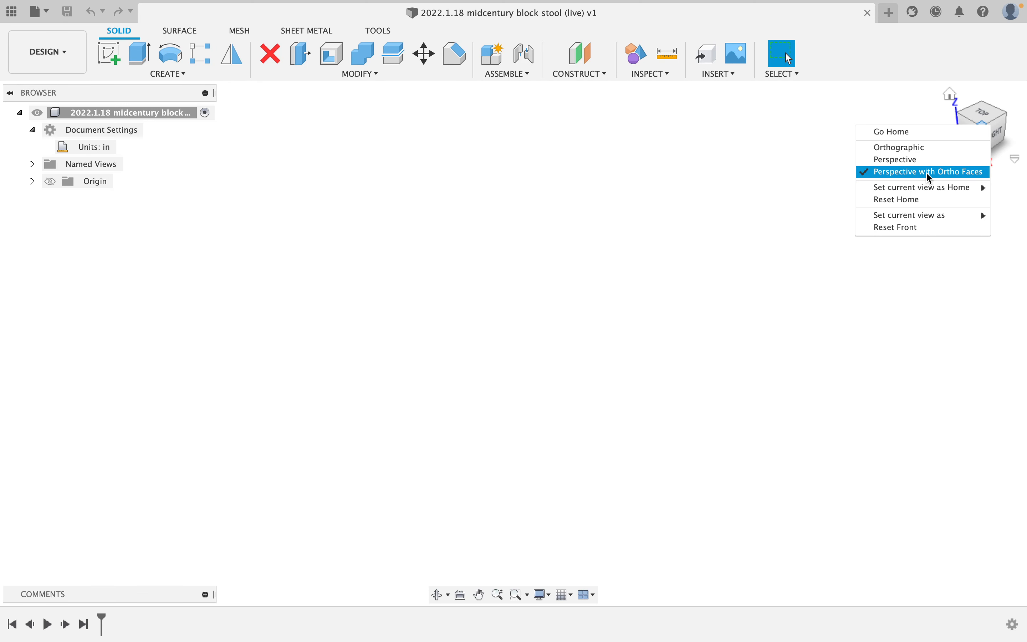
left_click(657, 173)
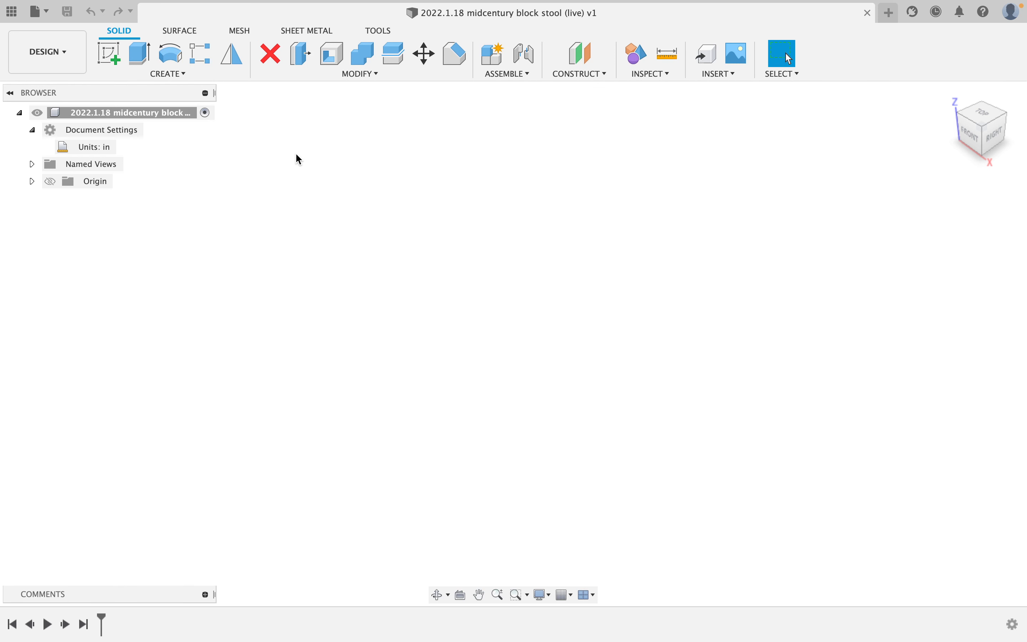
Start a sketch on the front plane and draw a vertical construction line about 6.2 in long across the origin.
left_click(109, 58)
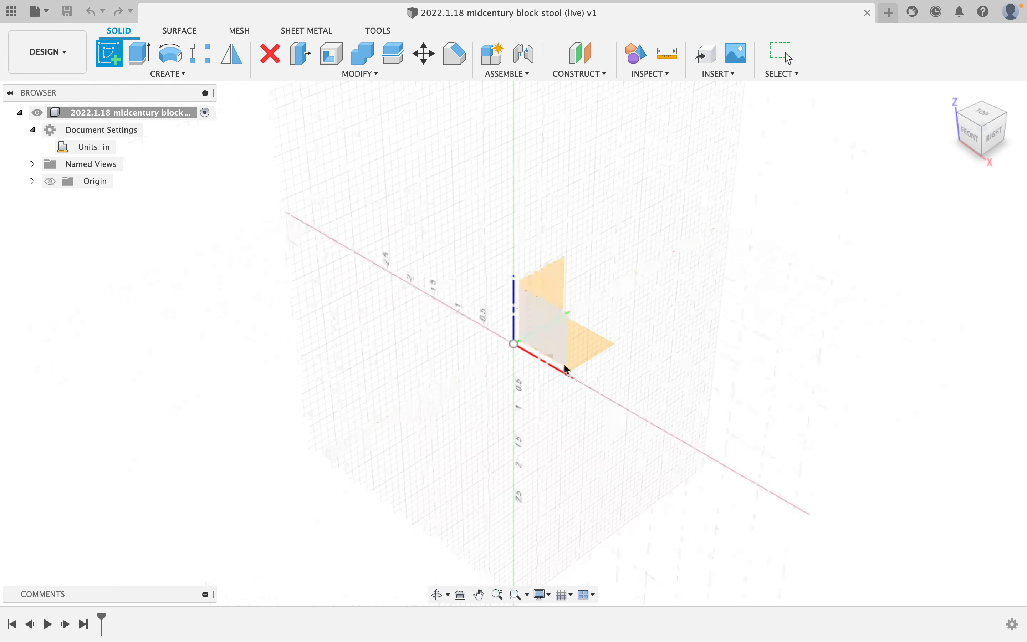
left_click(546, 325)
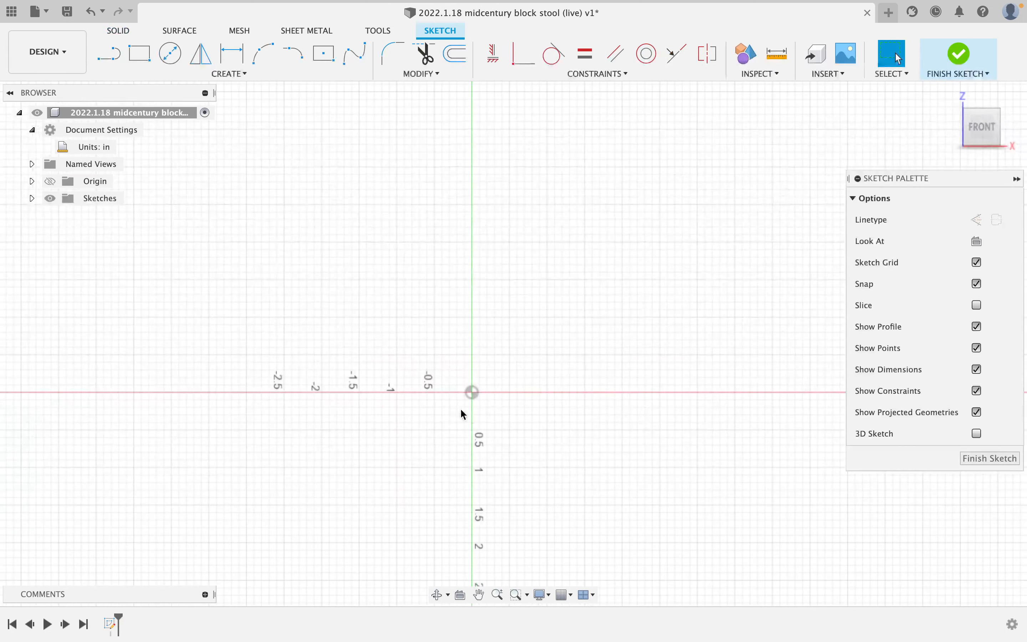
mouse_move(501, 462)
middle_mouse_down()
mouse_move(497, 360)
mouse_move(511, 364)
middle_mouse_up()
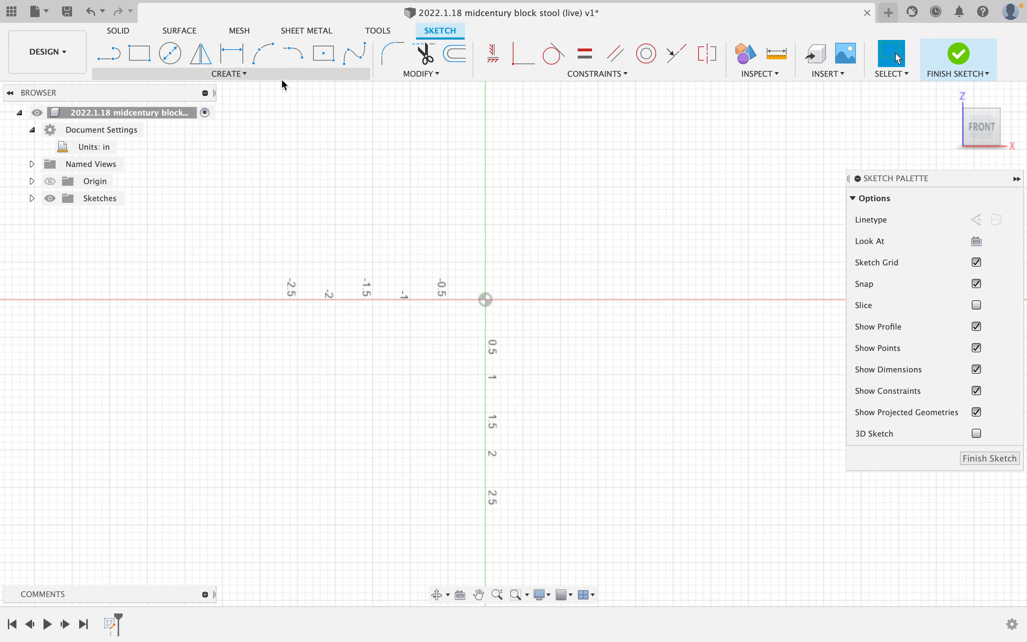
left_click(102, 59)
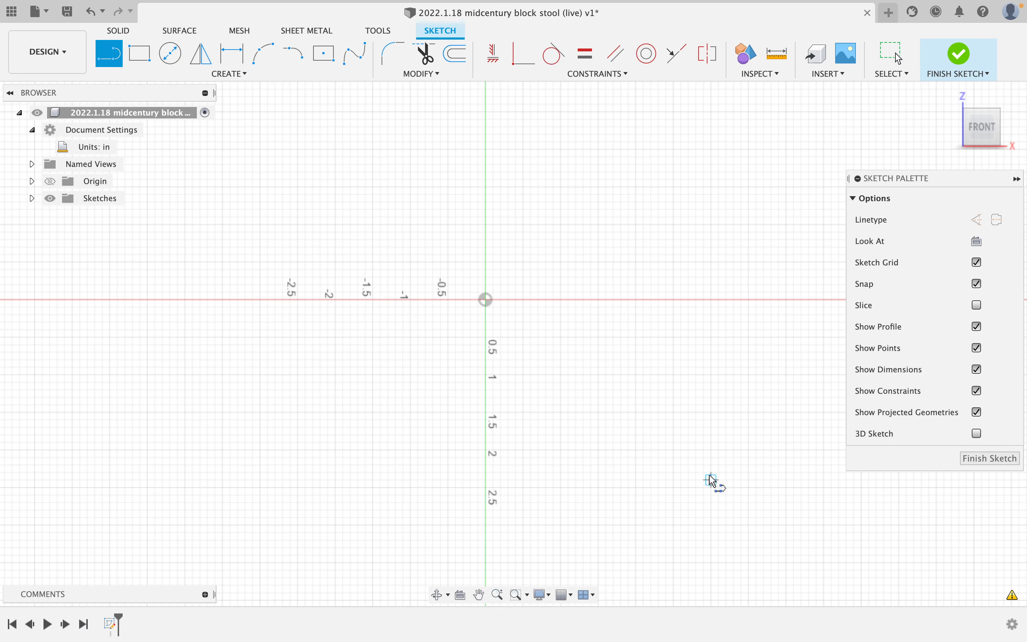
left_click(486, 97)
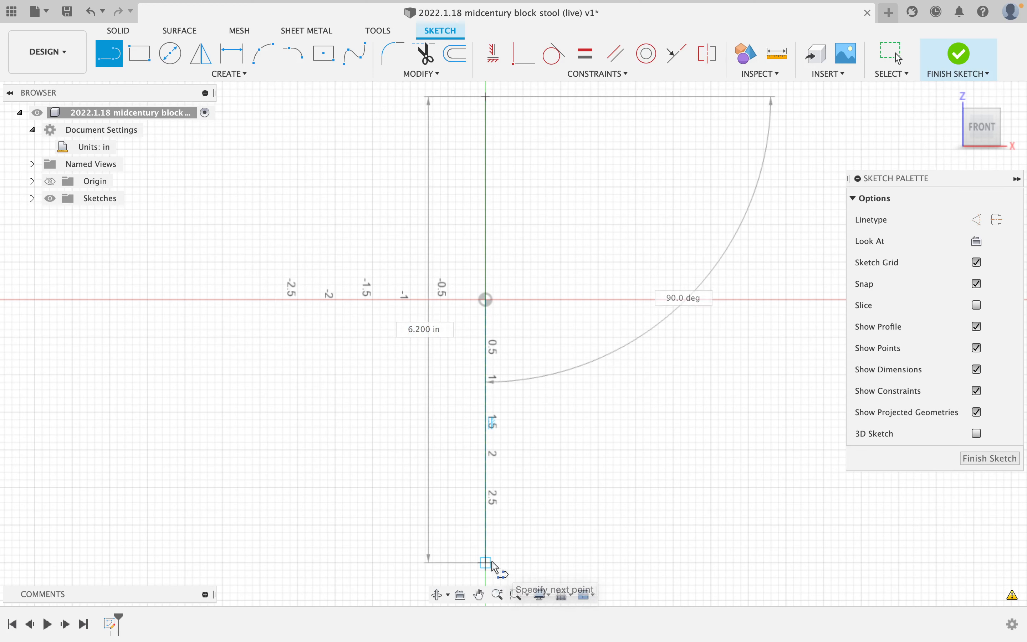
left_click(488, 562)
key("Escape")
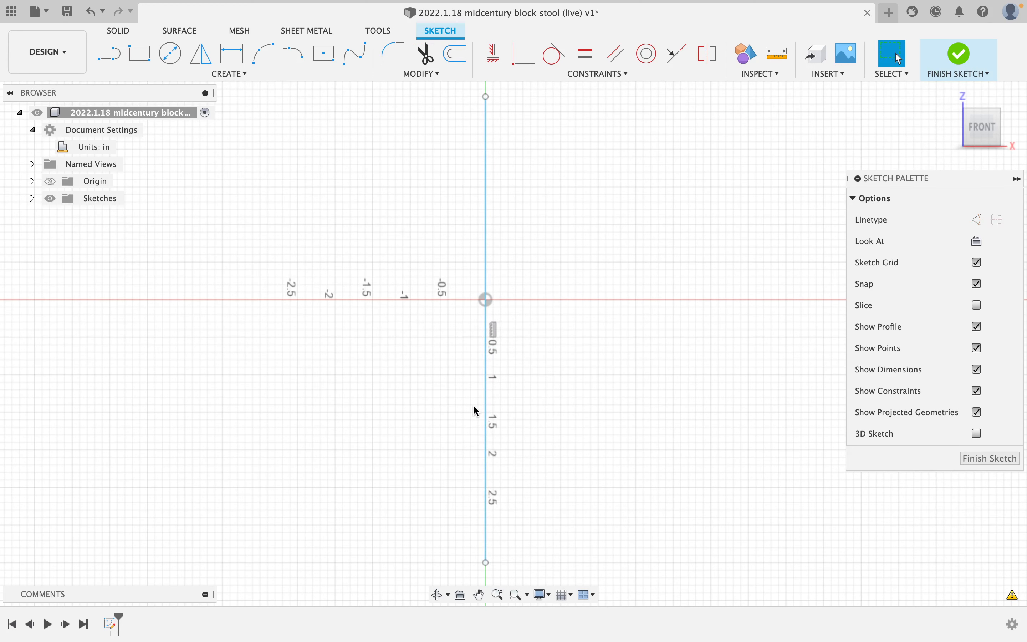
left_click(486, 414)
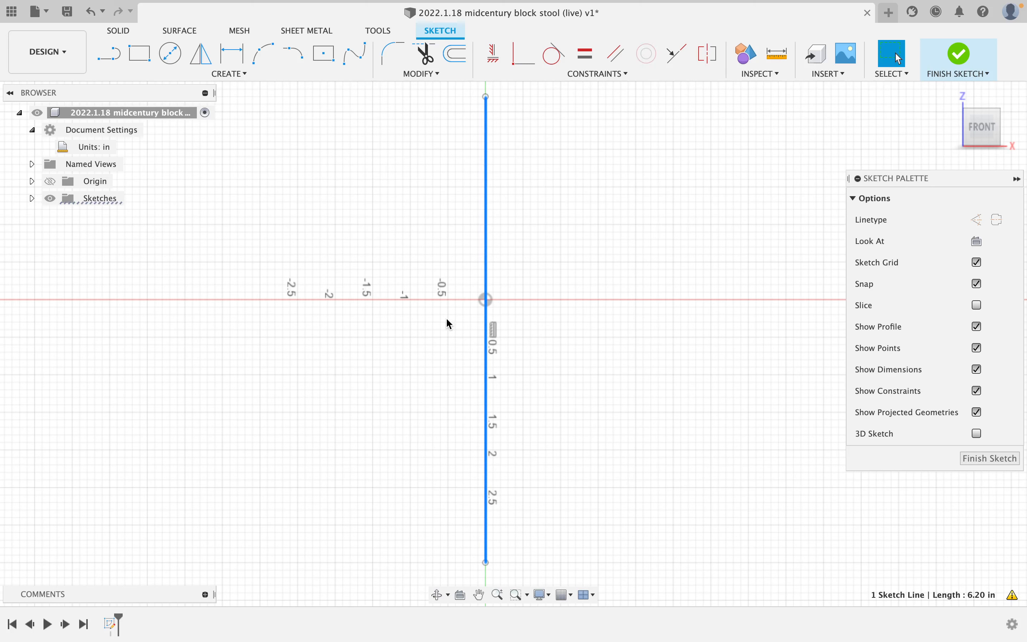
key("x")
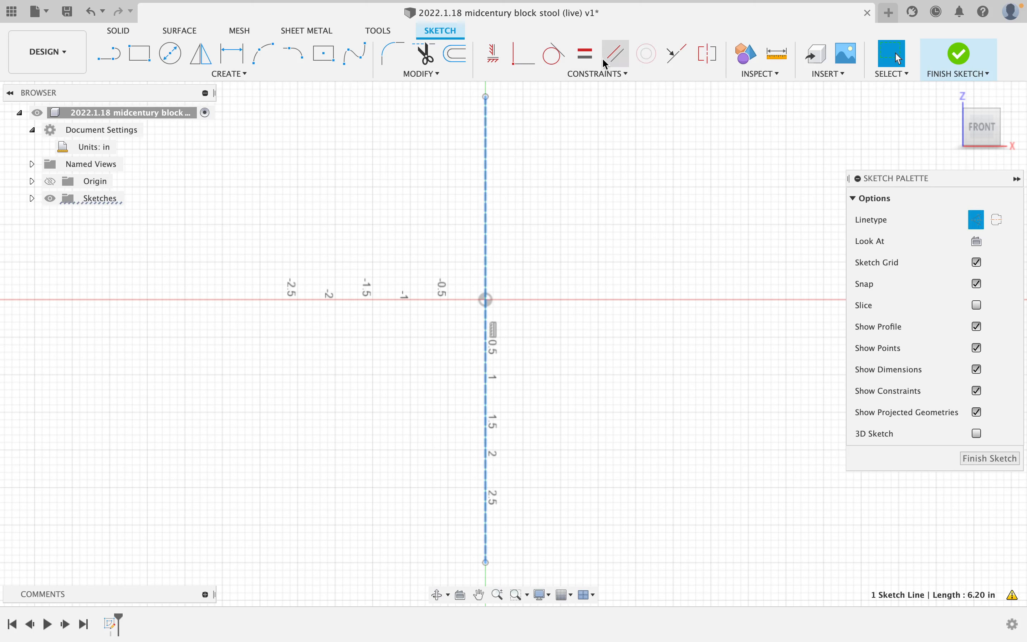
Make the vertical construction line coincident with the origin and shift it along the vertical axis to test the constraint.
left_click(525, 54)
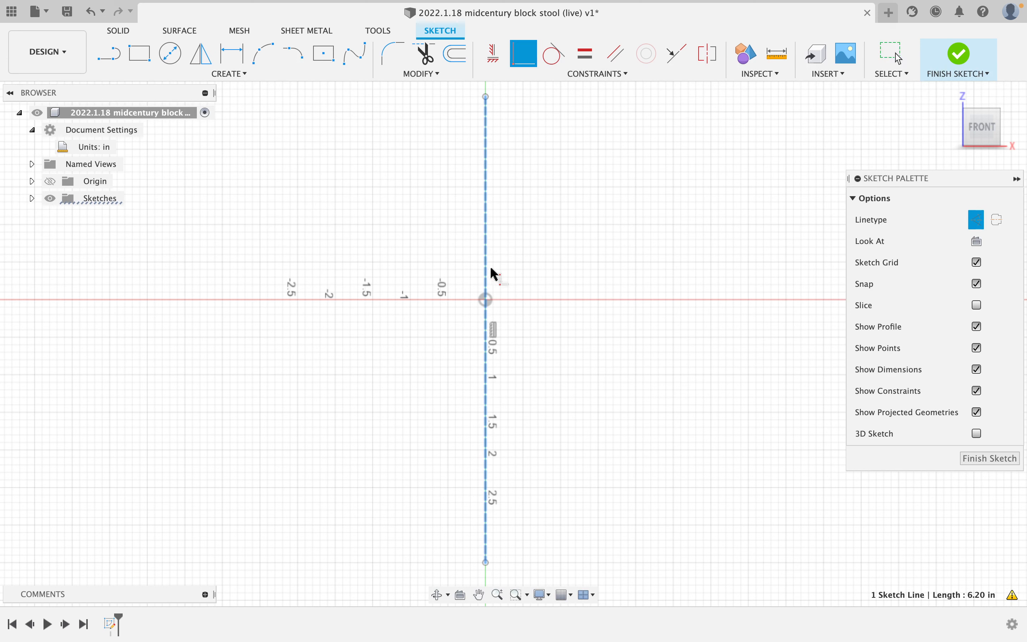
left_click(487, 301)
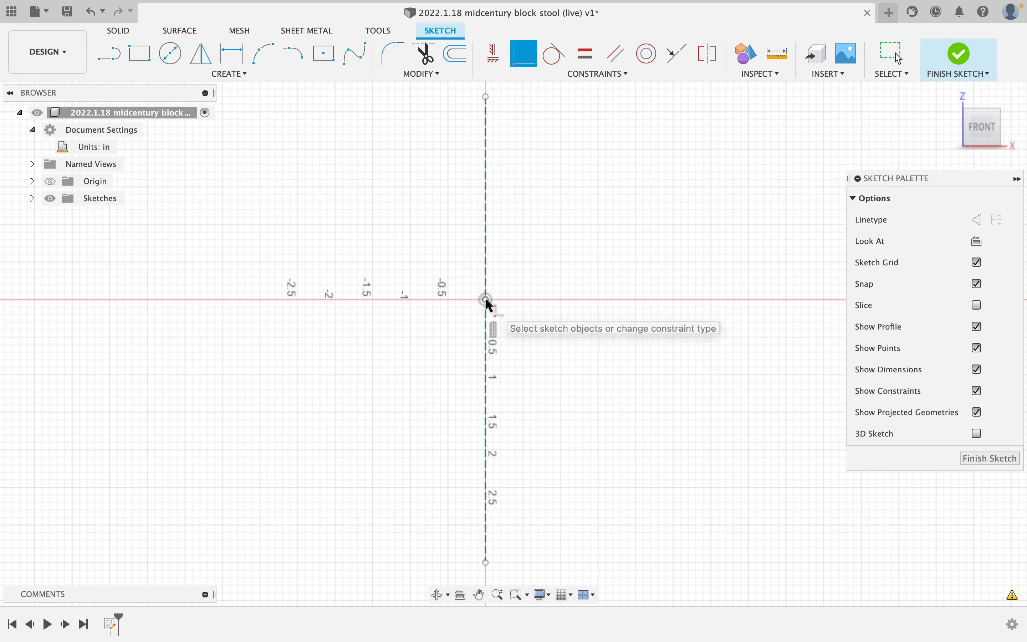
left_click(486, 301)
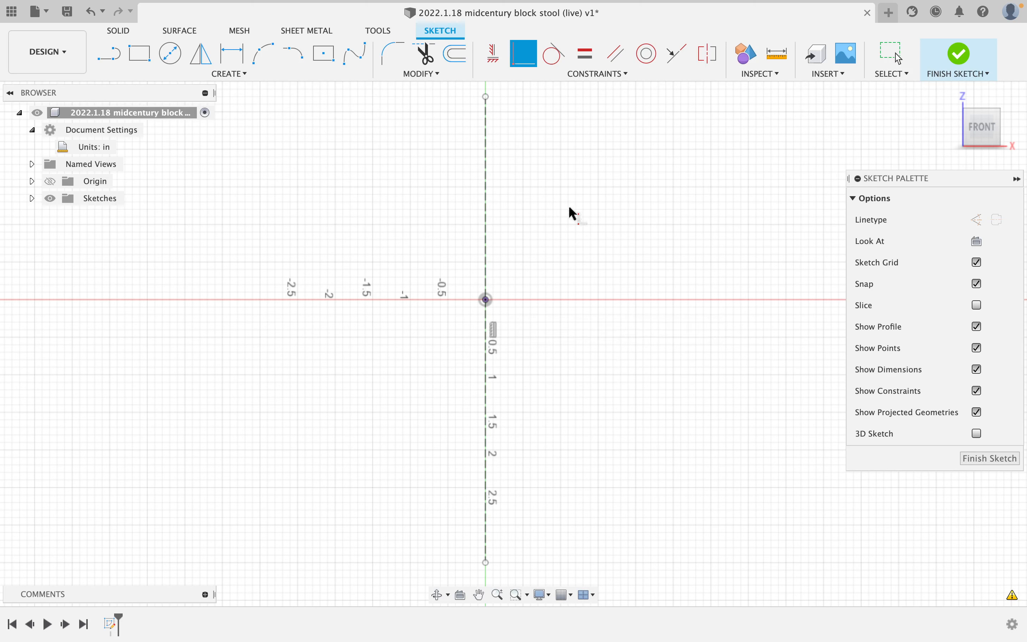
key("Escape")
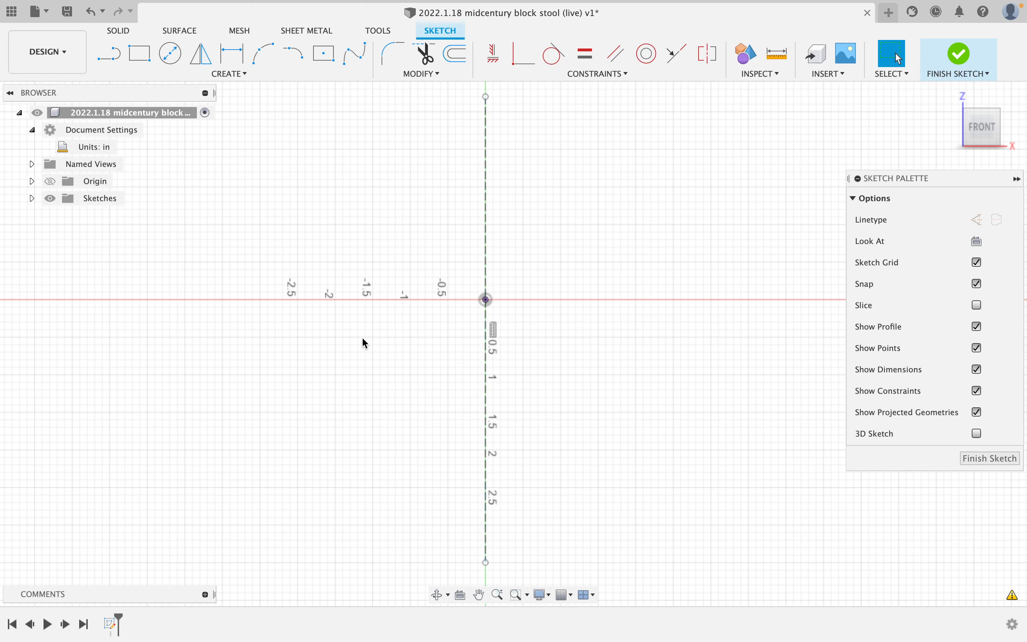
left_click(488, 349)
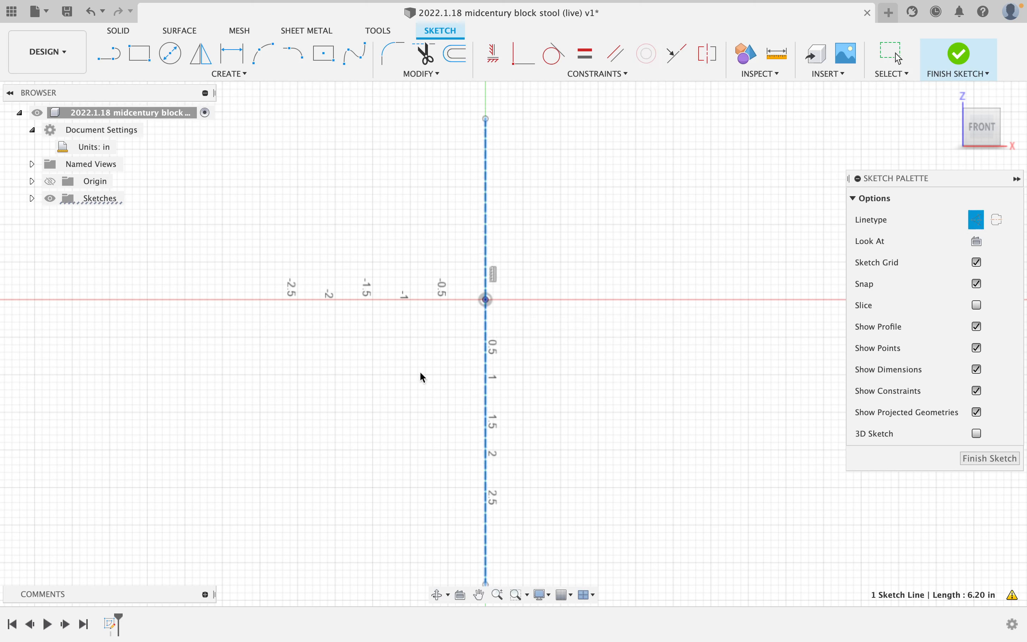
left_click_drag(486, 352, 490, 314)
left_click(613, 243)
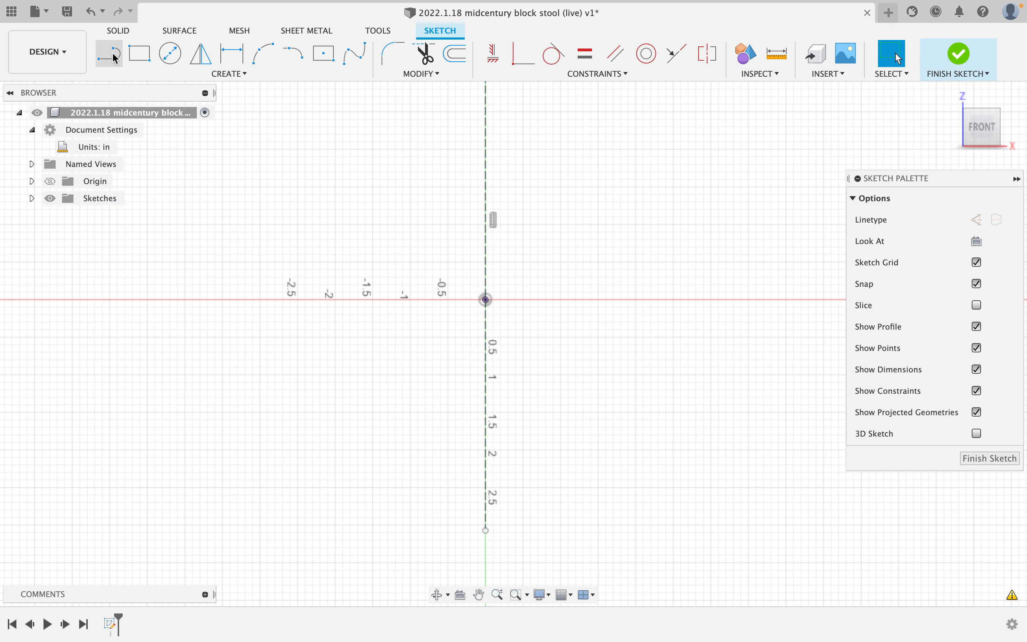
Sketch a center rectangle from the origin, about 3.2 in wide and 3.8 in high.
left_click(317, 60)
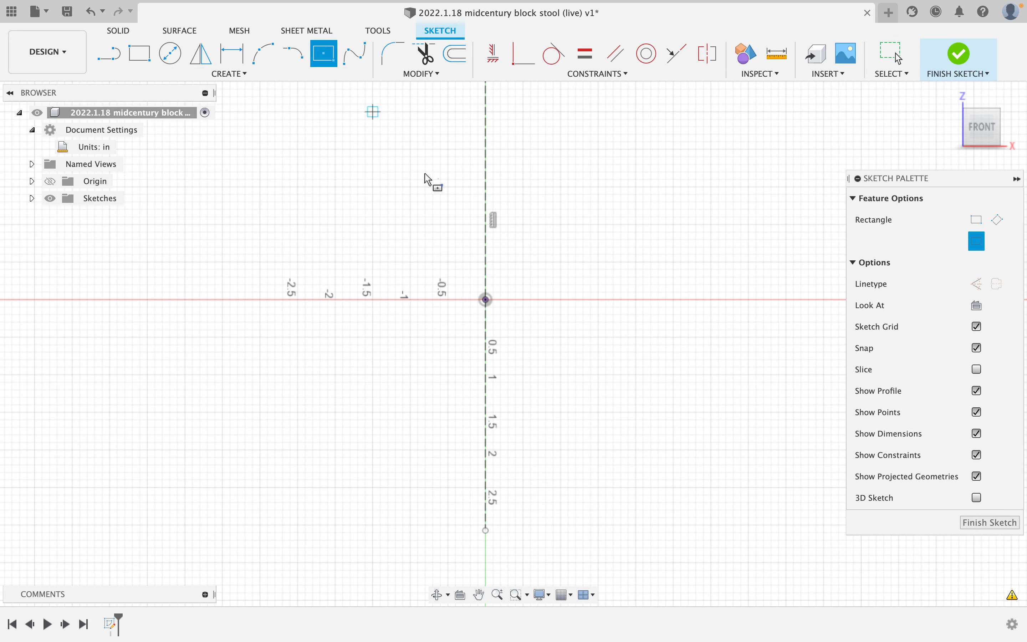
left_click(486, 300)
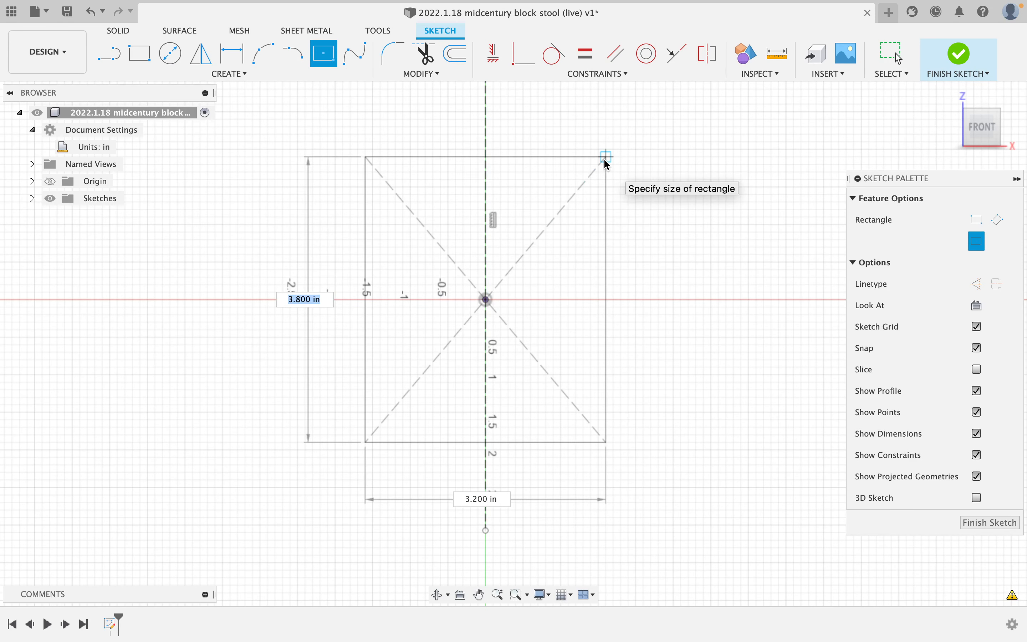
left_click(606, 157)
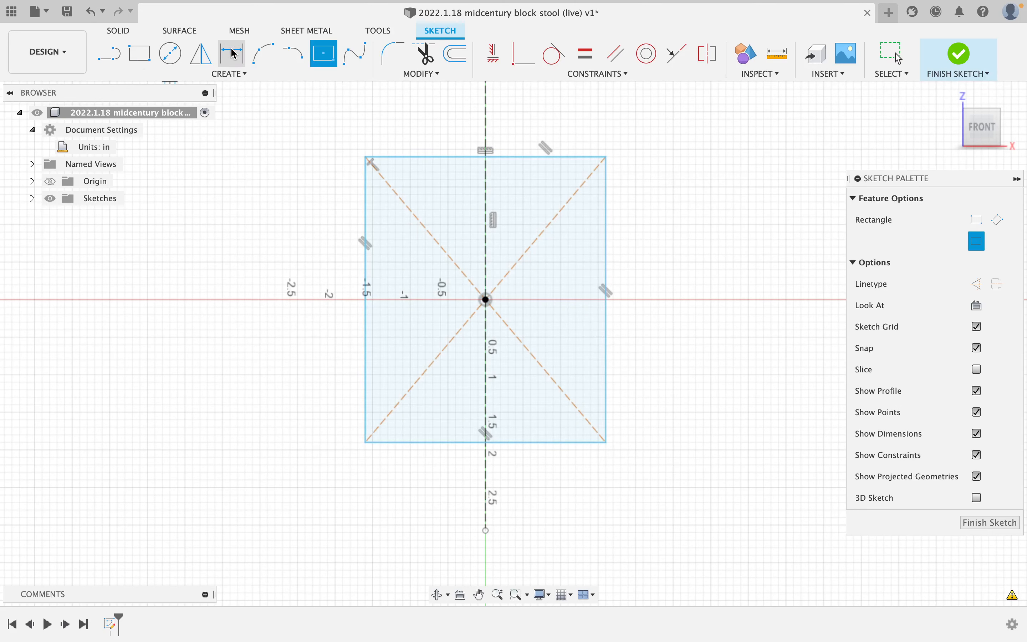
Dimension the rectangle's top edge and set its width to 14 in.
left_click(239, 60)
key("d")
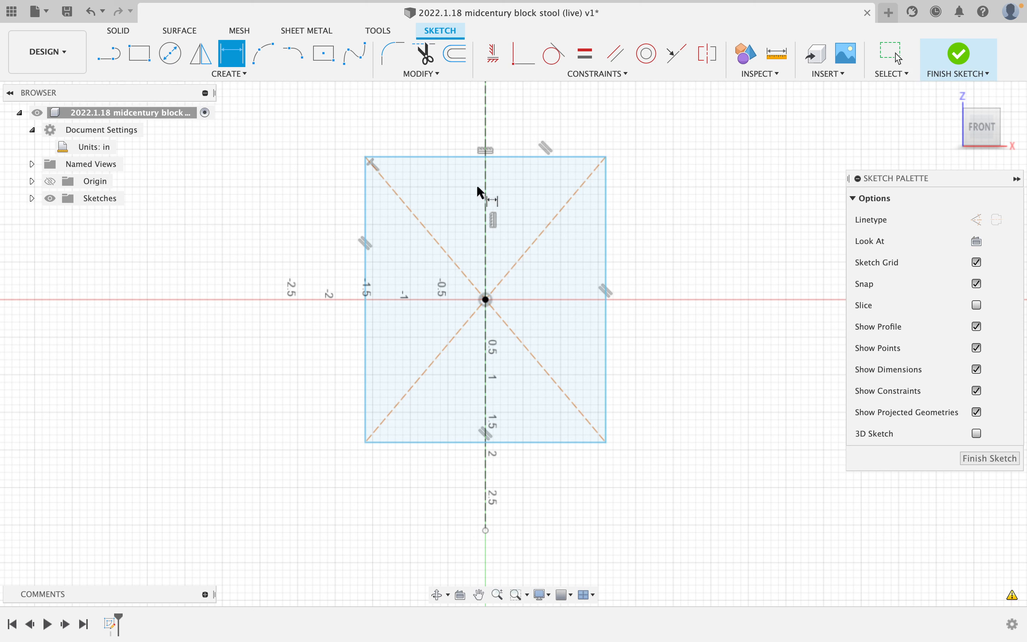
left_click(439, 158)
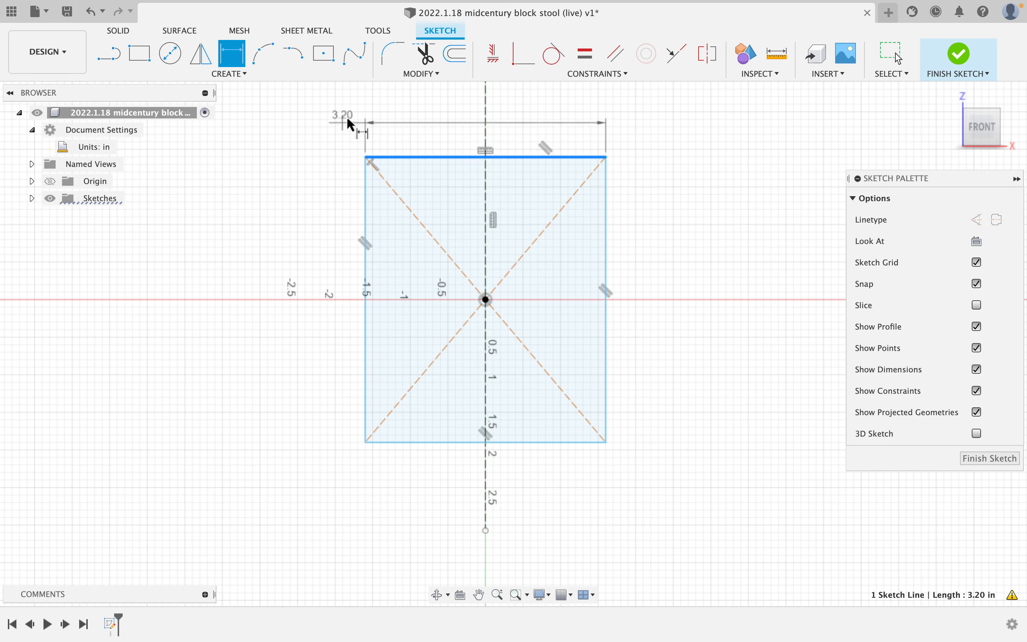
left_click(406, 108)
type("14")
key("Return")
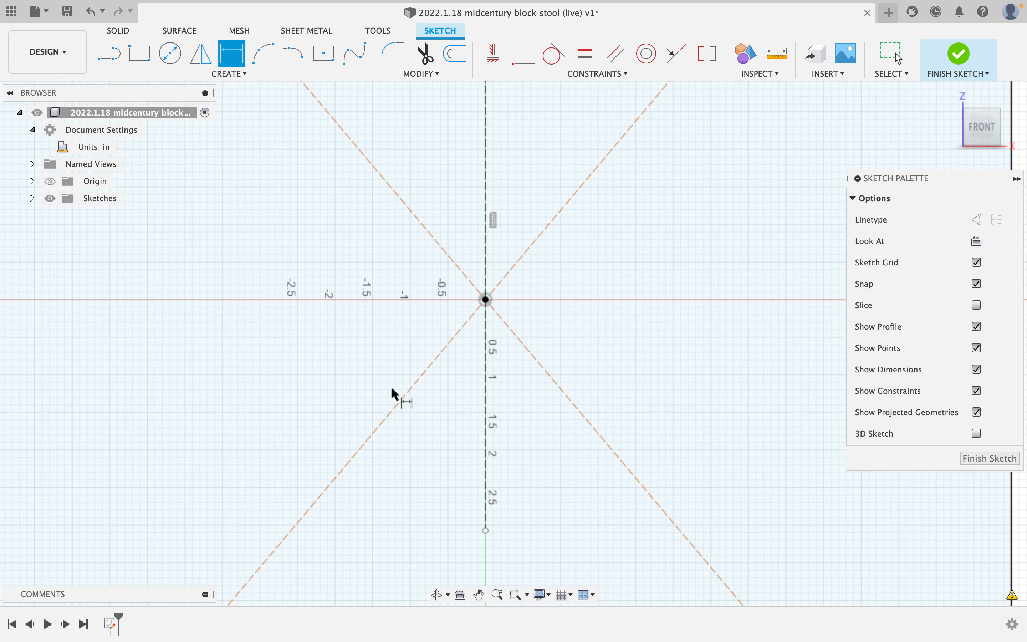
Dimension the rectangle's left side and set its height to 16 in.
scroll(350, 328, "down", 3)
scroll(349, 328, "down", 5)
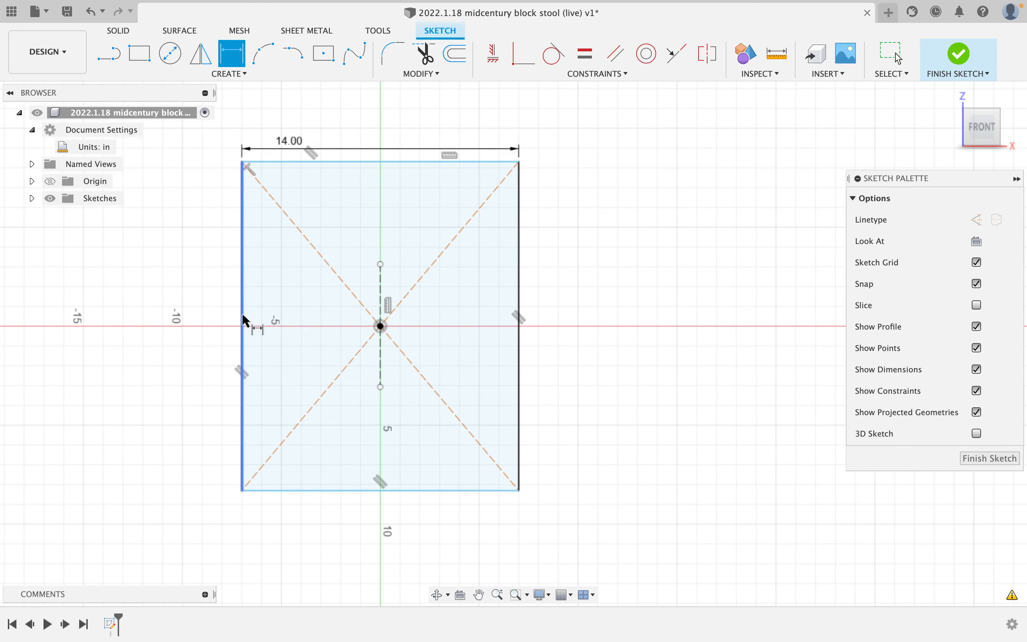
left_click(246, 320)
left_click(198, 318)
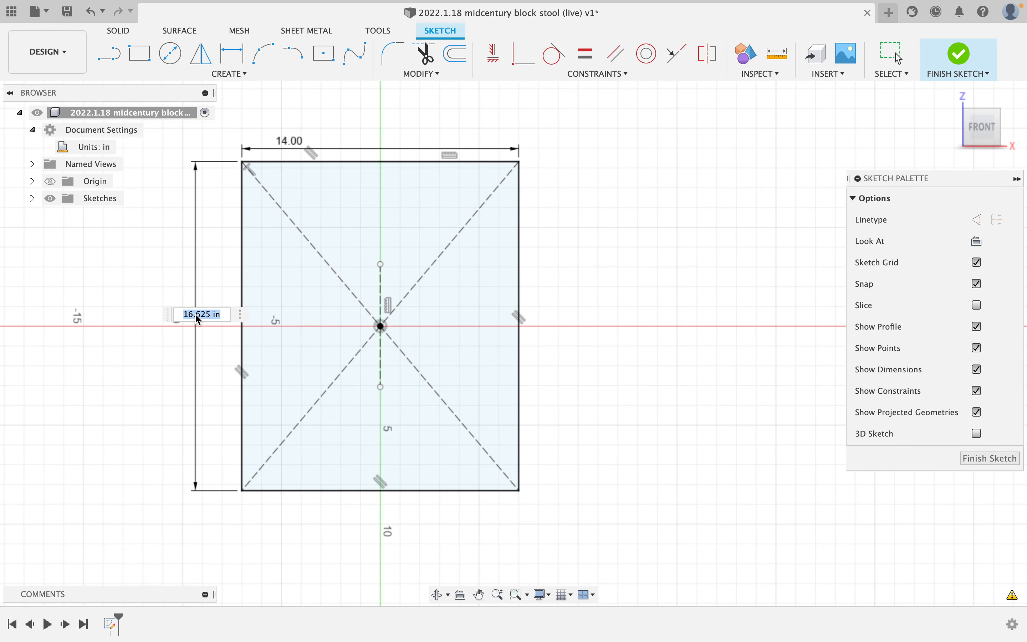
type("16")
key("Return")
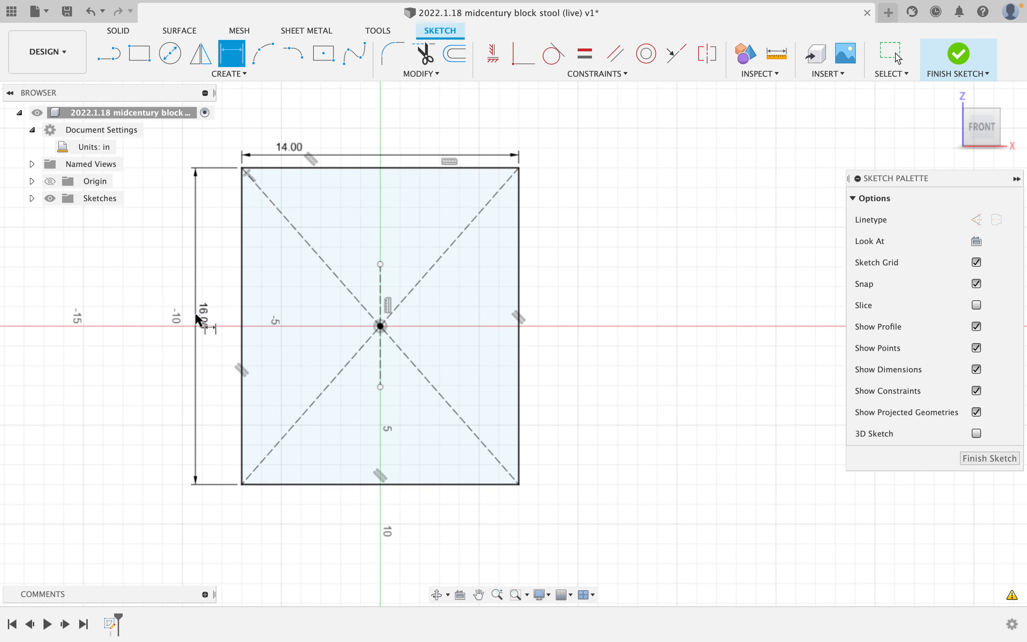
key("Escape")
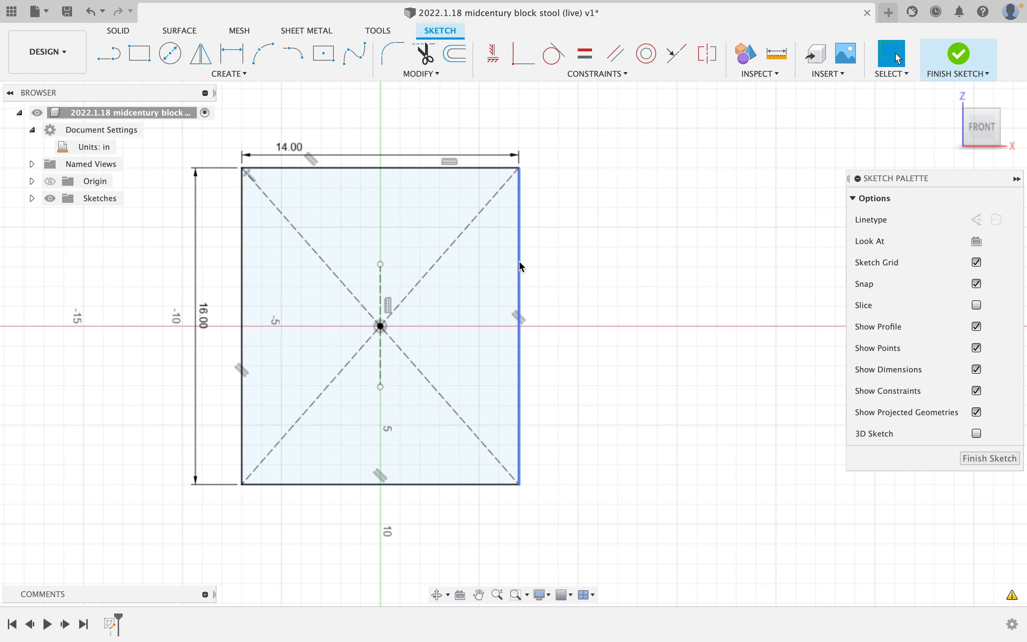
Convert all four sides of the 14 by 16 in rectangle to construction lines.
double_click(519, 260)
key("x")
left_click(474, 283)
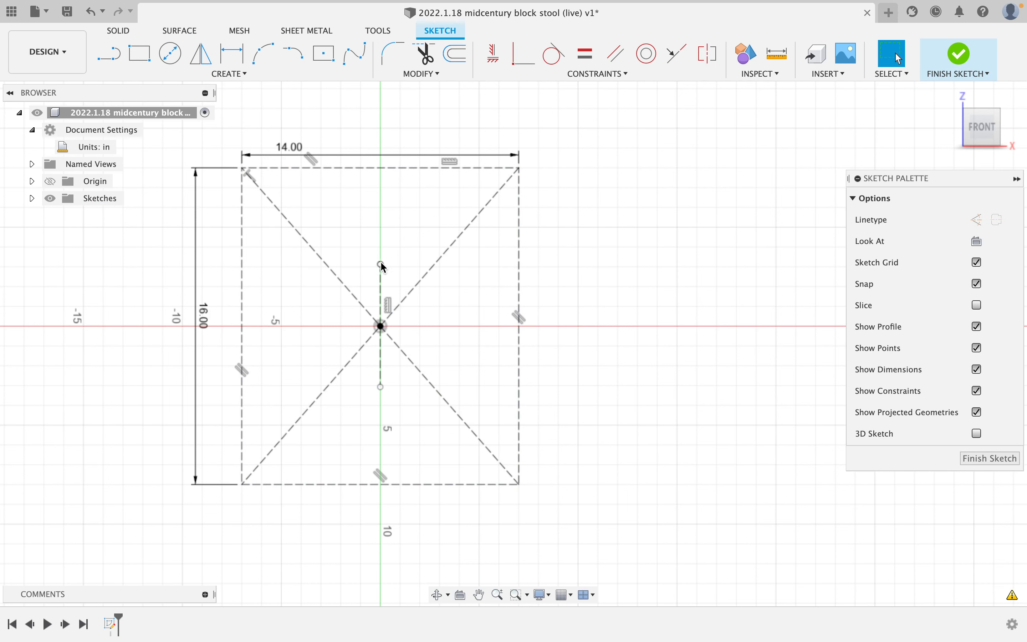
Extend both ends of the vertical construction line to the midpoints of the rectangle's top and bottom edges.
left_click_drag(381, 265, 385, 176)
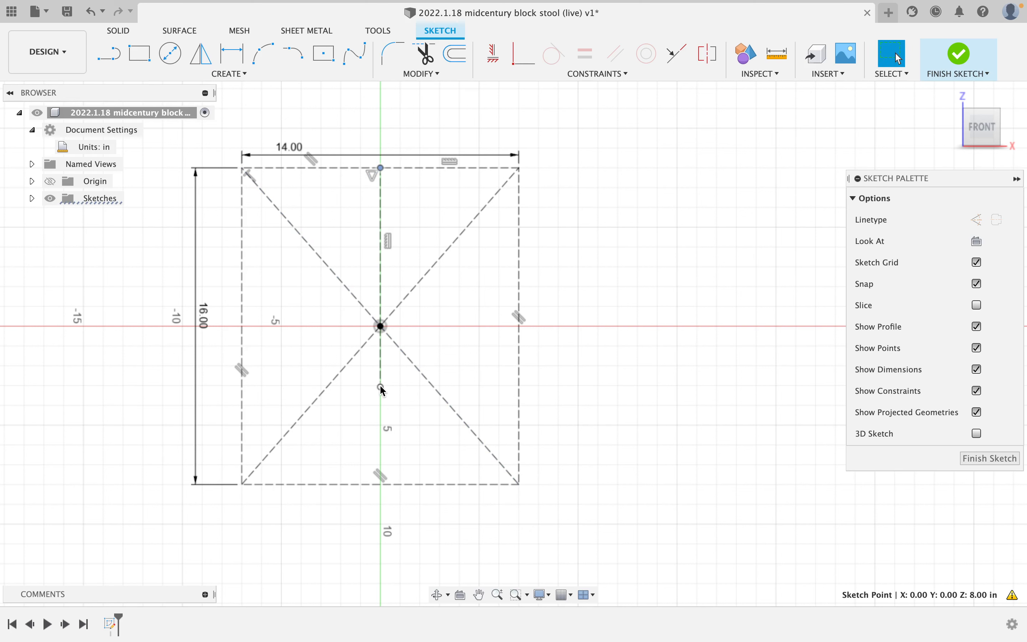
left_click_drag(381, 388, 383, 481)
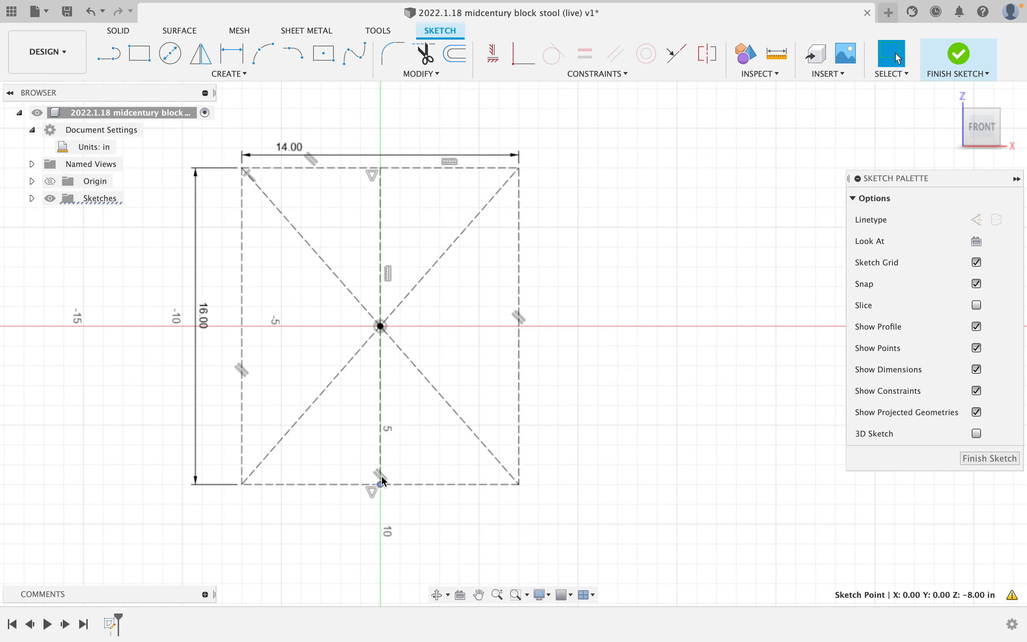
left_click(720, 337)
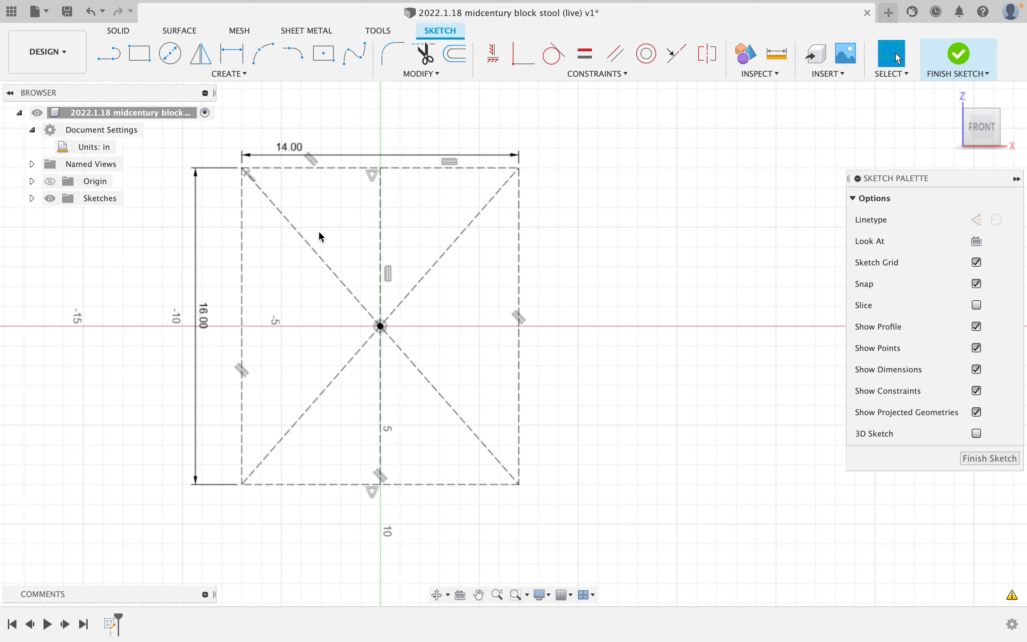
Draw a slanted line from the rectangle's lower-left corner to its top edge, plus a short line running right along that edge from its upper end.
key("l")
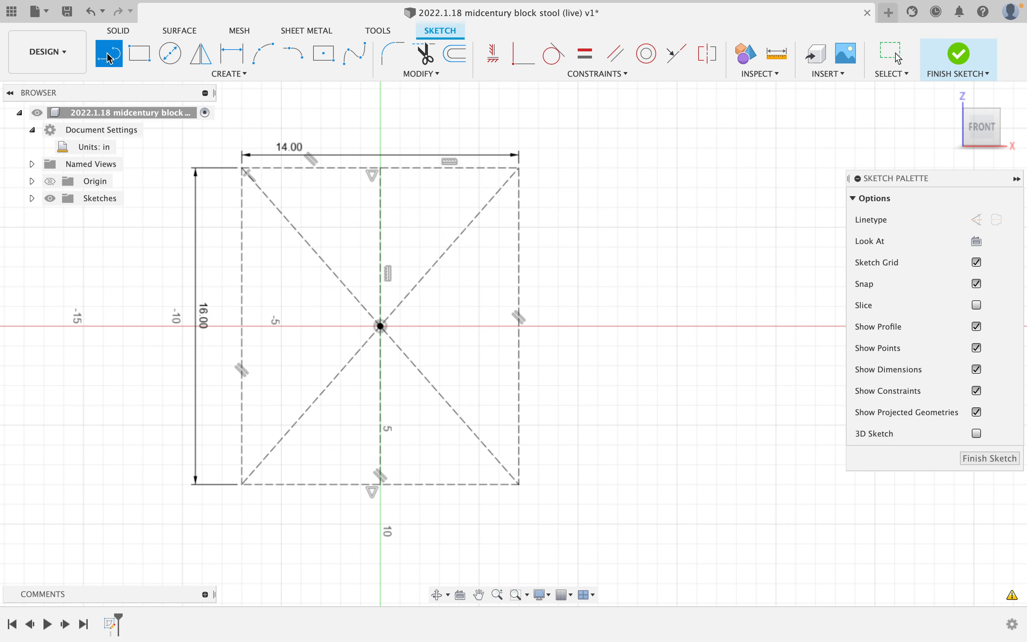
left_click(243, 484)
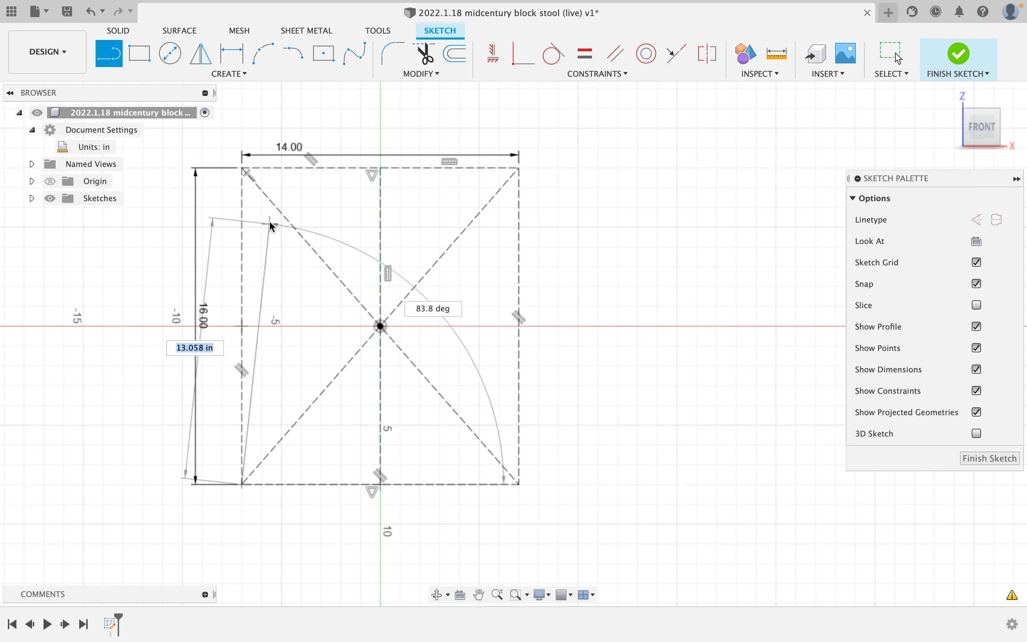
left_click(278, 168)
key("Escape")
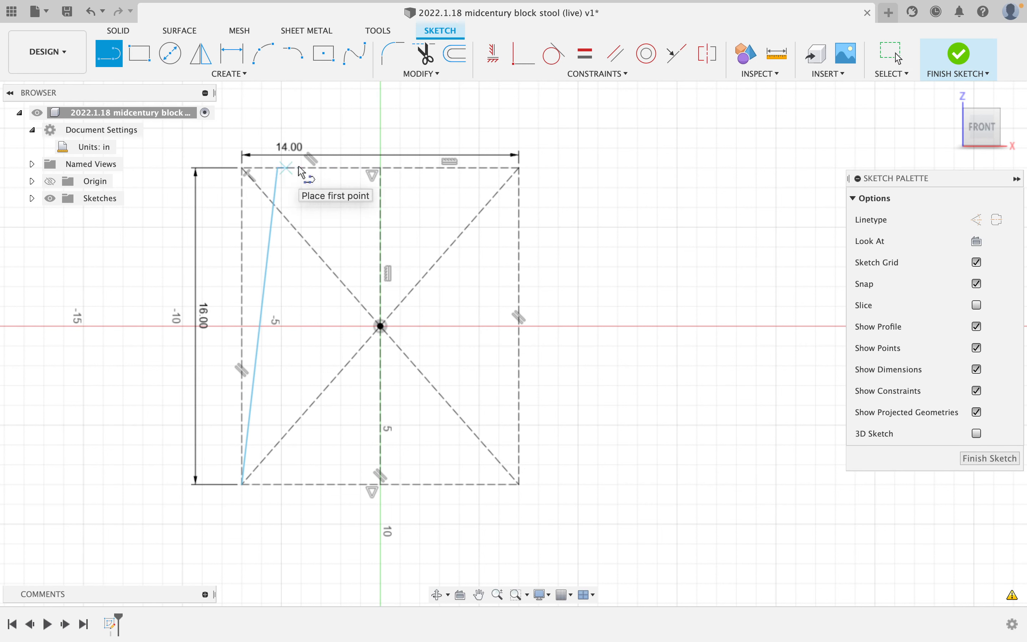
left_click(278, 168)
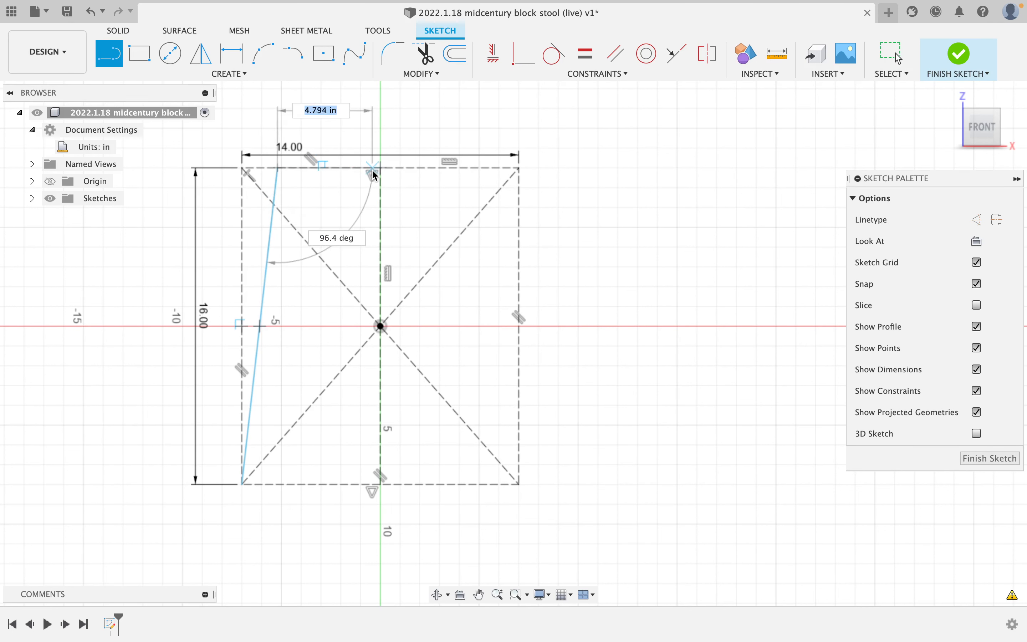
left_click(302, 172)
key("Escape")
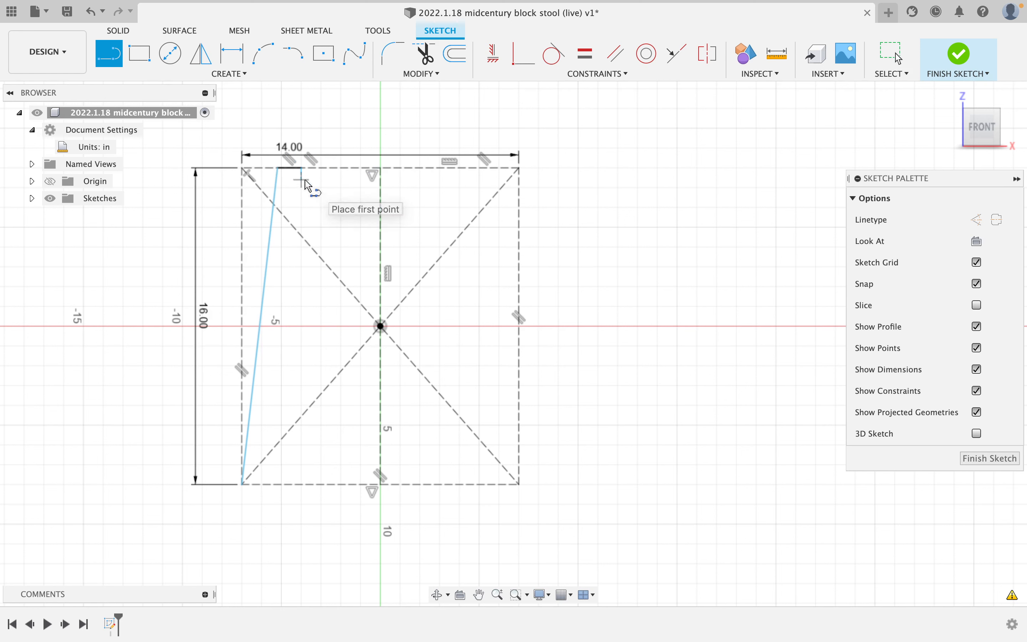
Continue the outline with a short downward slant, a horizontal line to the vertical centreline, and a line down it to near the base.
left_click(310, 182)
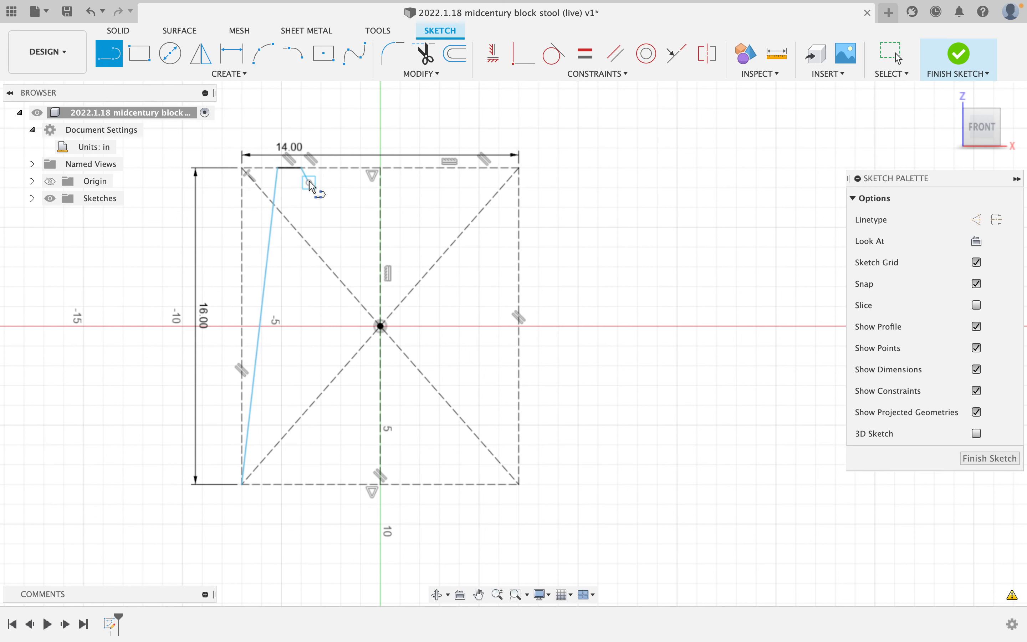
left_click(381, 183)
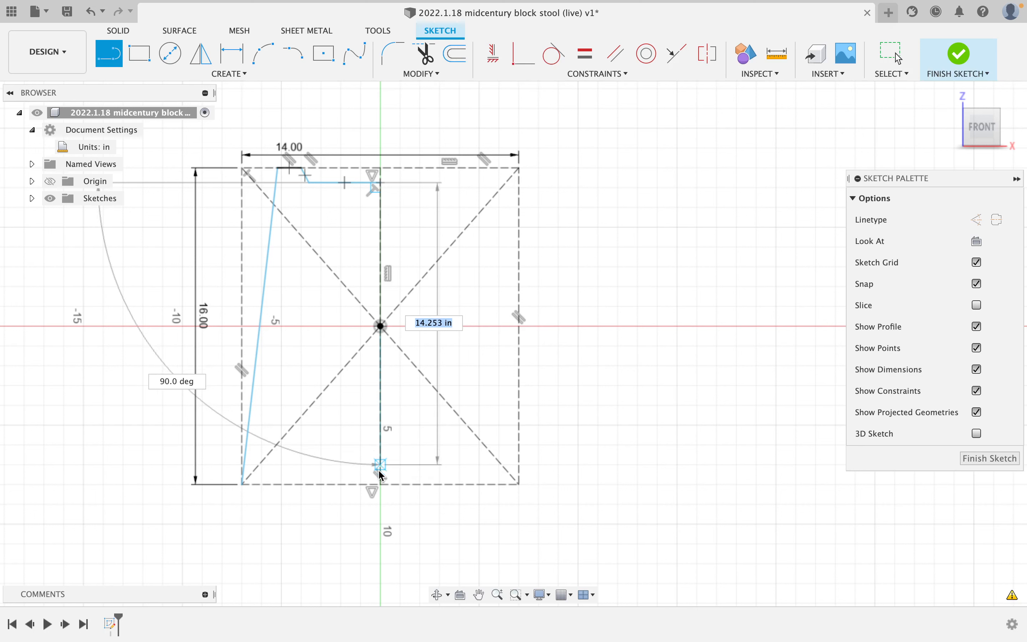
left_click(381, 483)
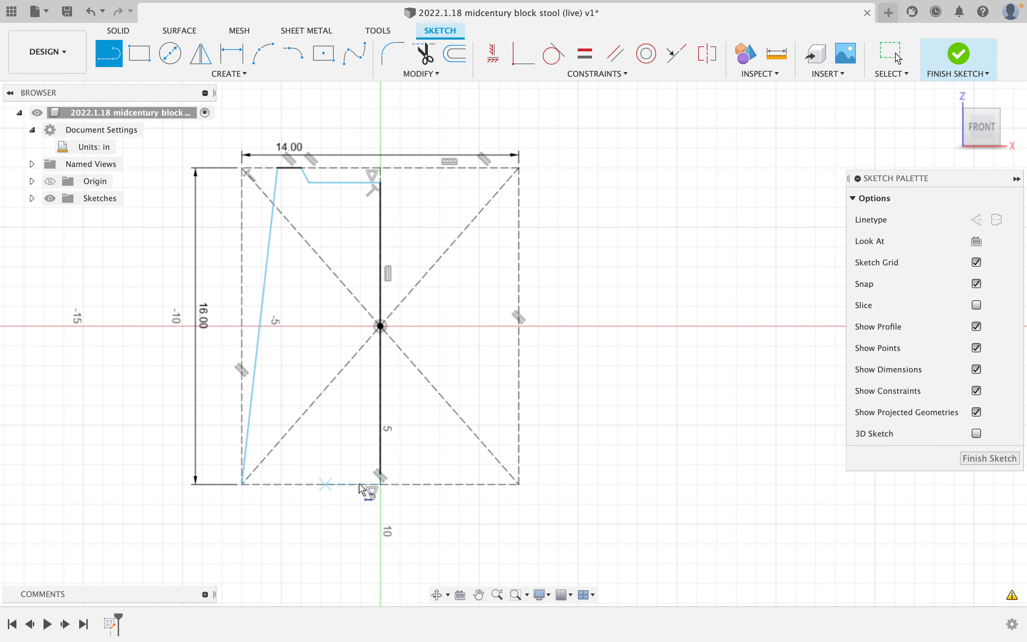
Close the outline with a 5 in horizontal line above the base, a short slant to the base, and a segment to the lower-left corner.
left_click(278, 476)
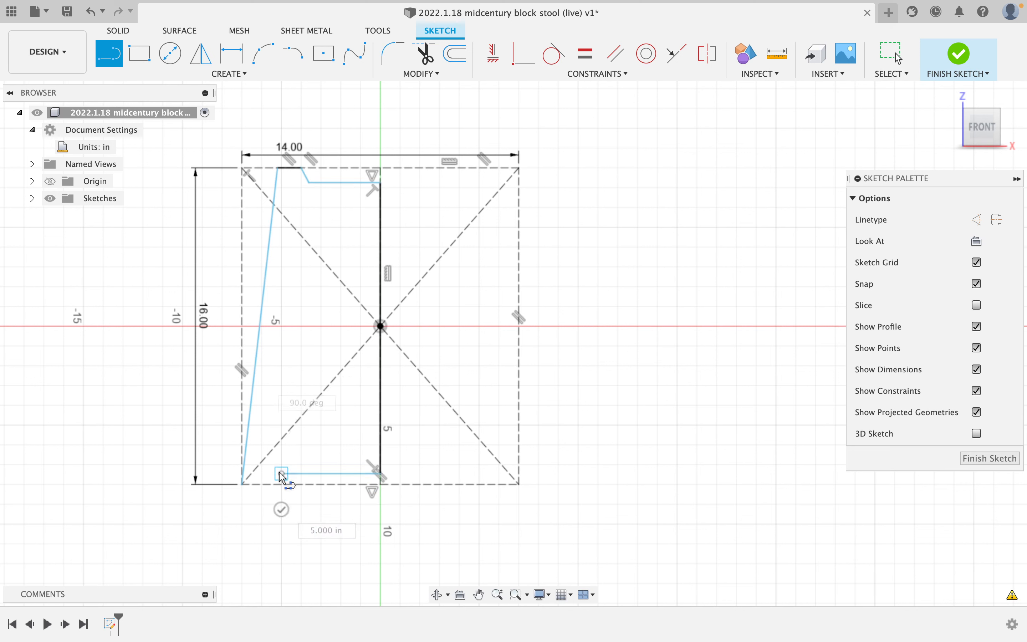
left_click(271, 483)
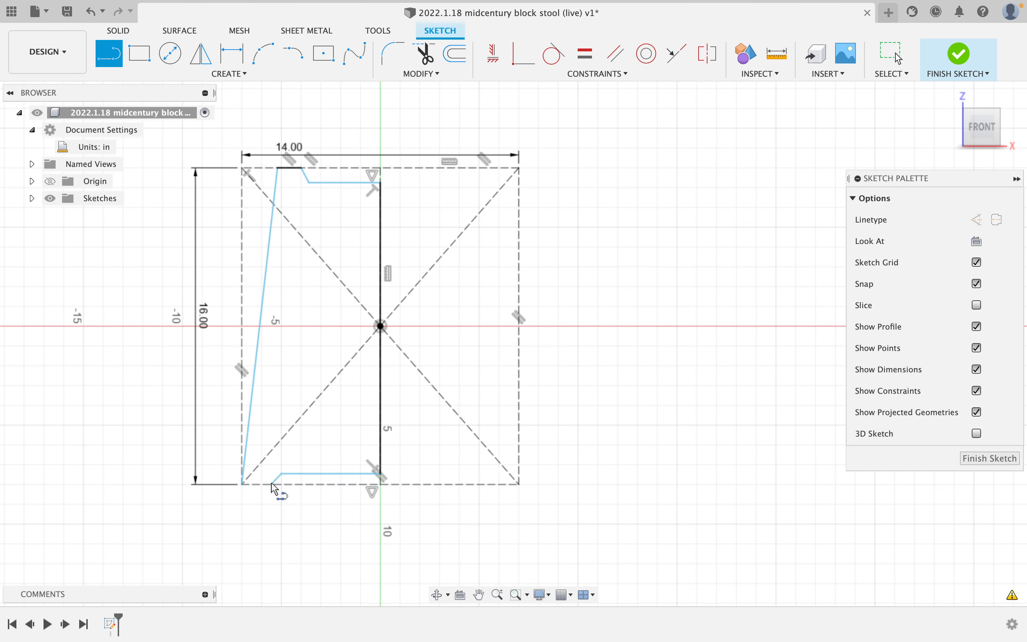
left_click(270, 483)
left_click(242, 484)
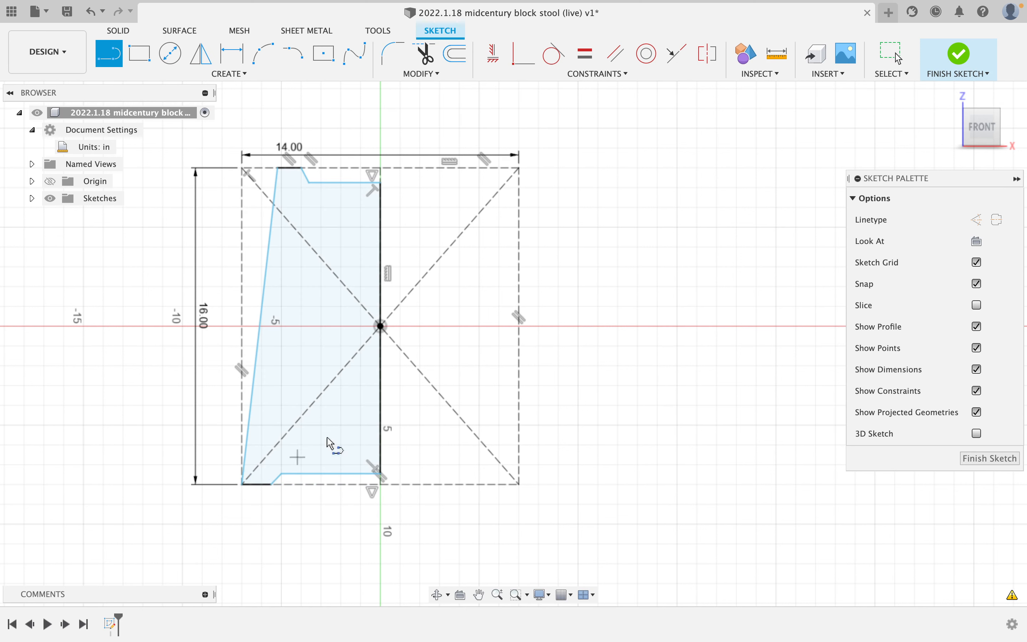
key("Escape")
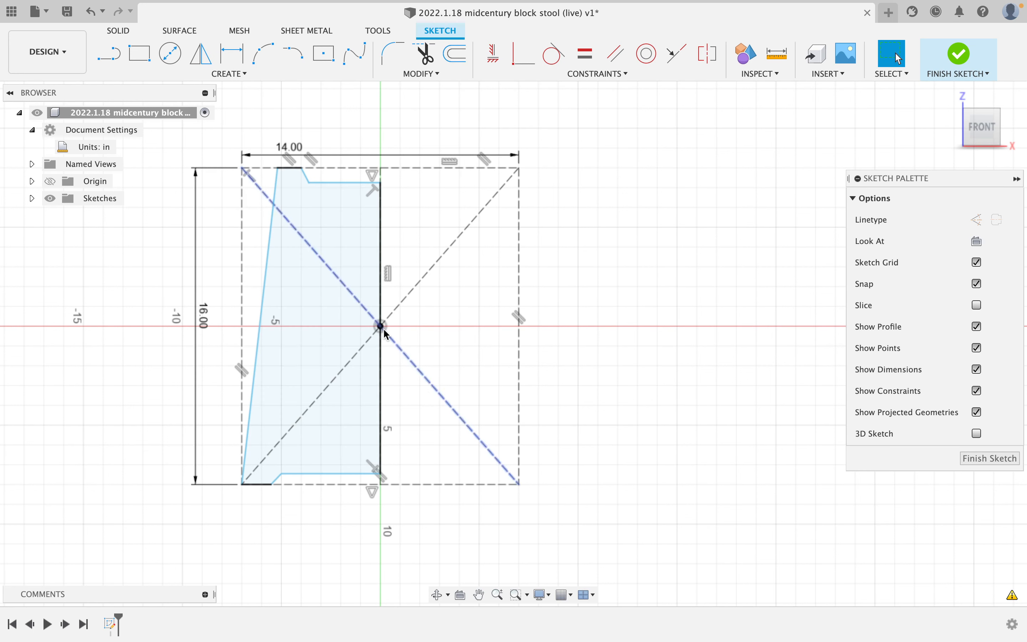
Dimension the short foot segment on the rectangle's bottom edge and set its width to 1 3/8 in.
key("d")
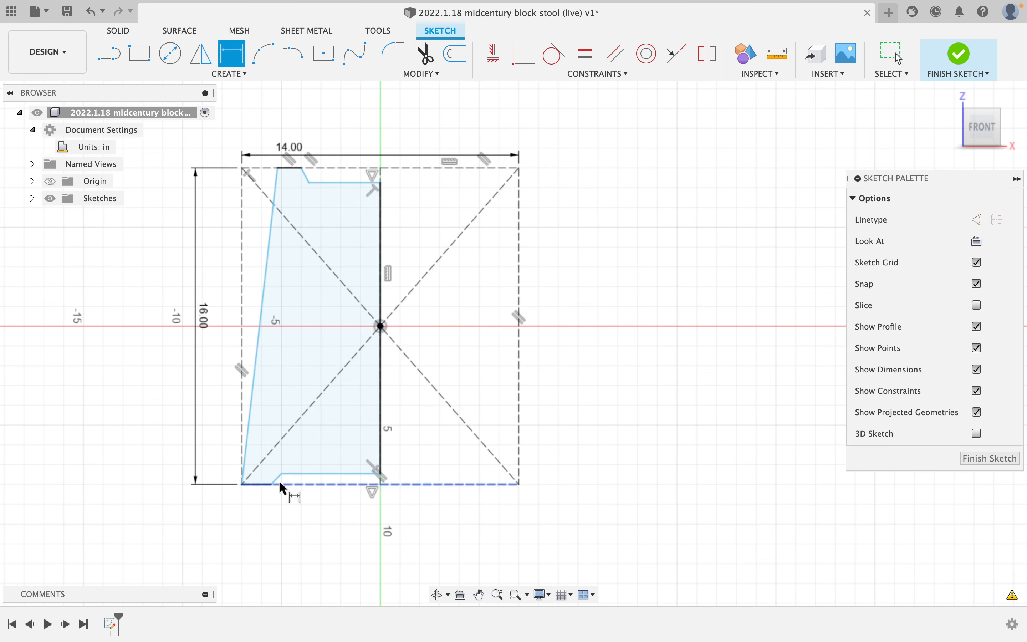
left_click(272, 483)
left_click(243, 484)
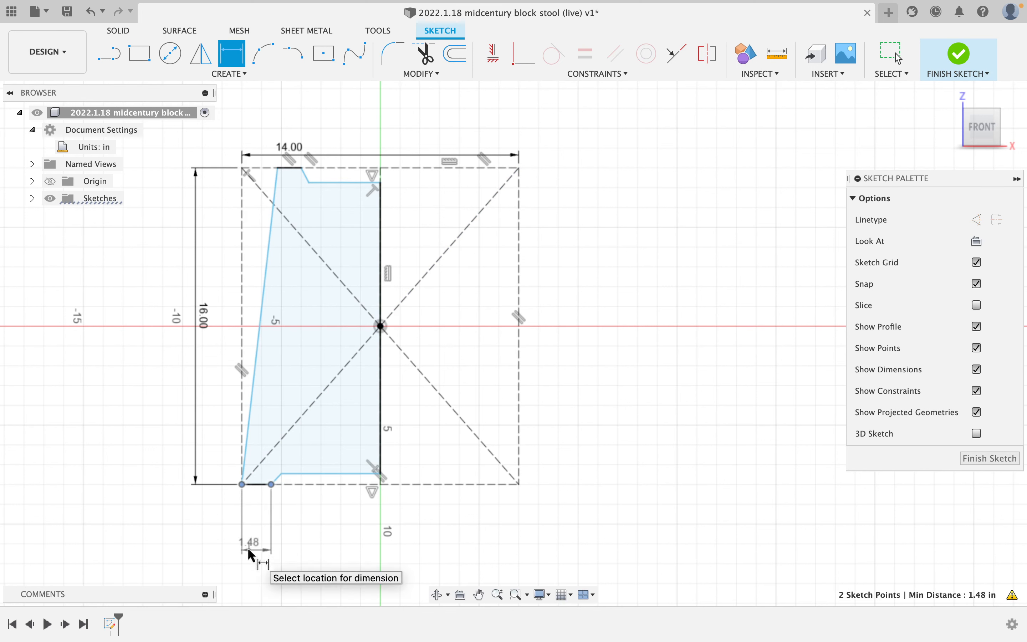
left_click(247, 547)
type("1 3/8")
key("Return")
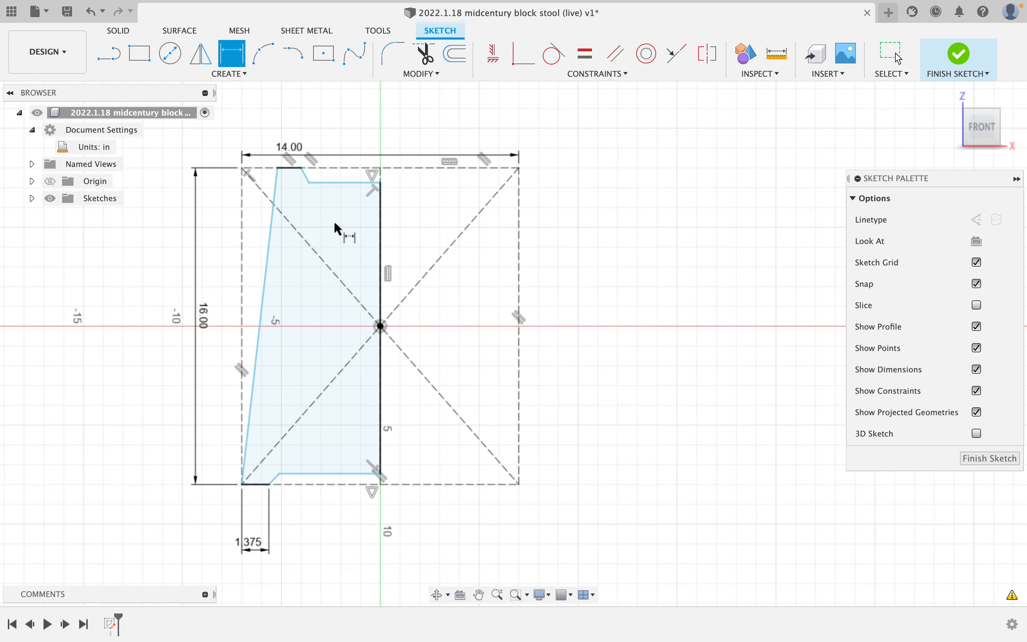
Dimension the short segment on the rectangle's top edge and set its width to 1 3/8 in.
left_click(277, 167)
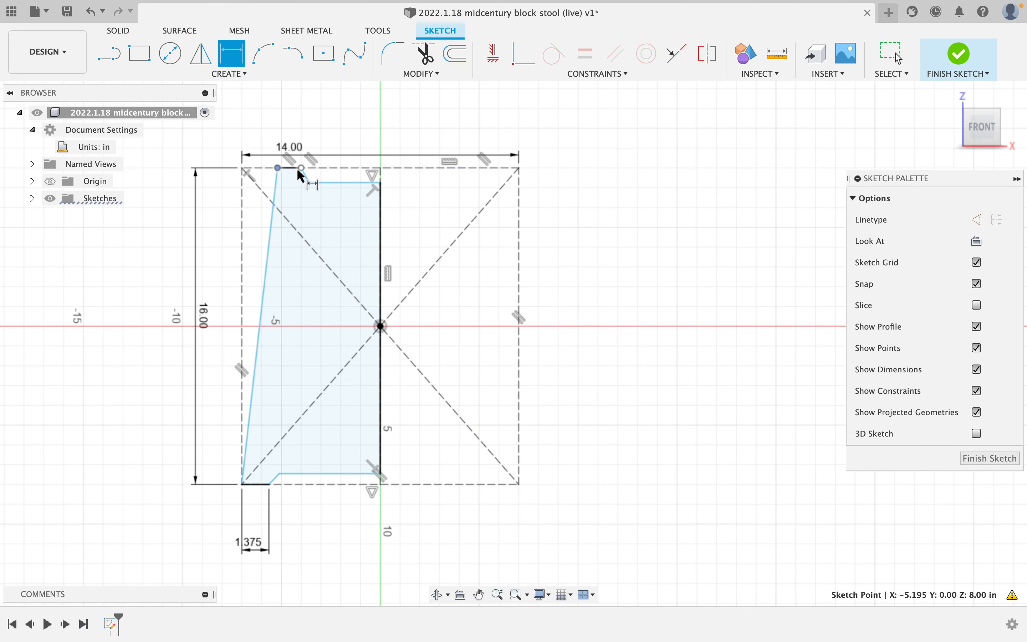
left_click(300, 167)
left_click(303, 111)
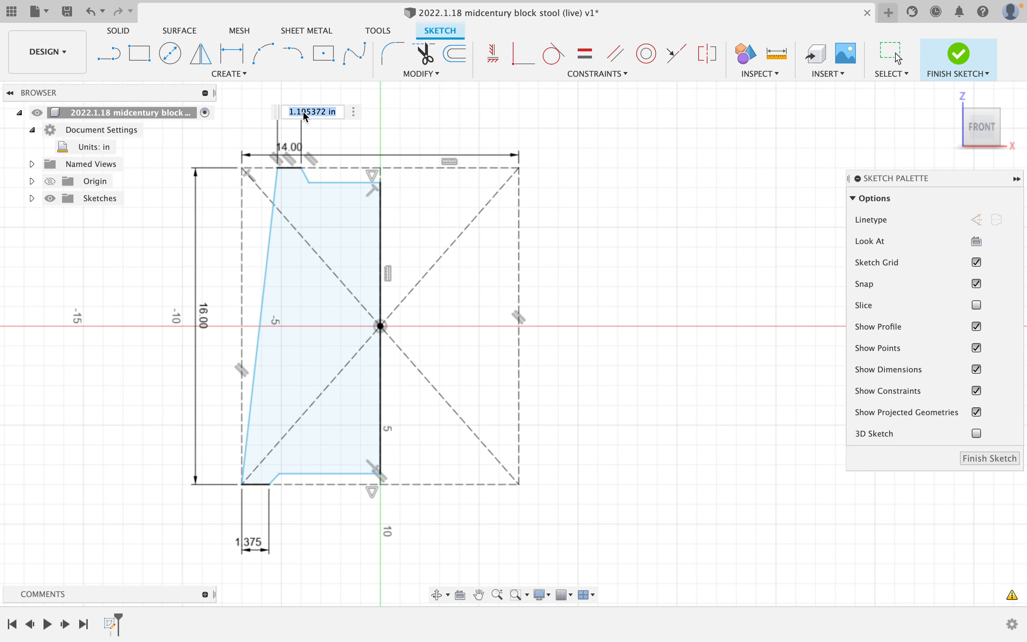
type("1 3/8")
key("Return")
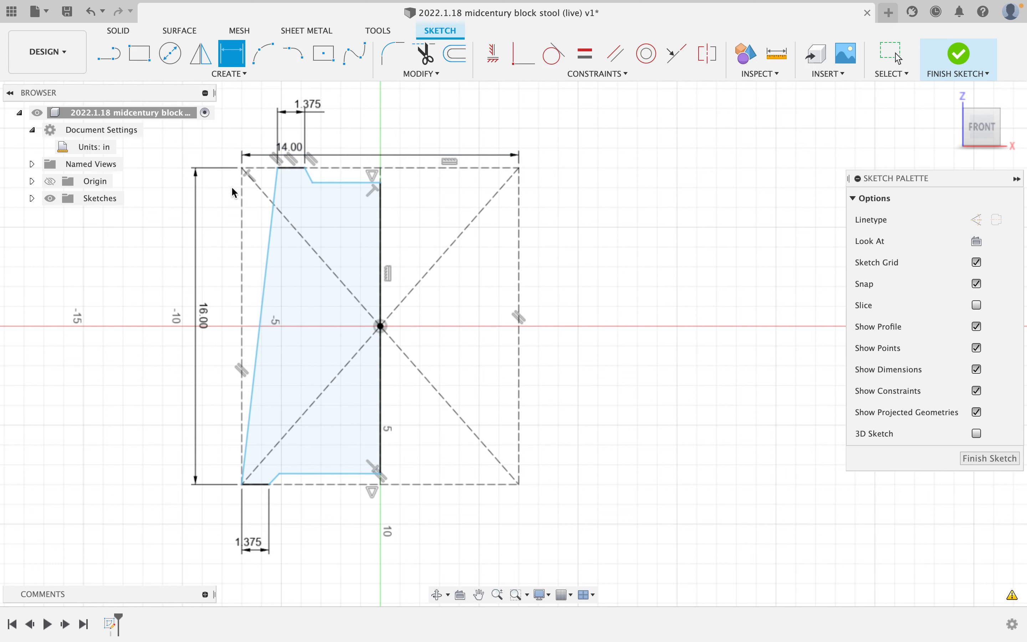
Dimension the horizontal offset from the rectangle's upper-left corner to the slanted leg line's upper end as 2 1/8 in.
left_click(242, 168)
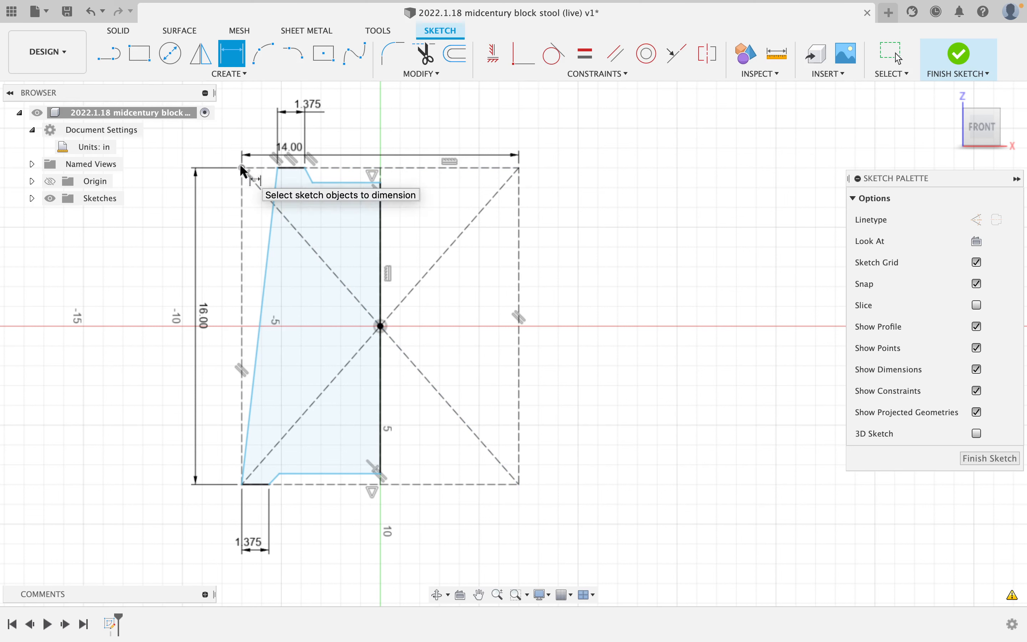
left_click(278, 168)
left_click(257, 109)
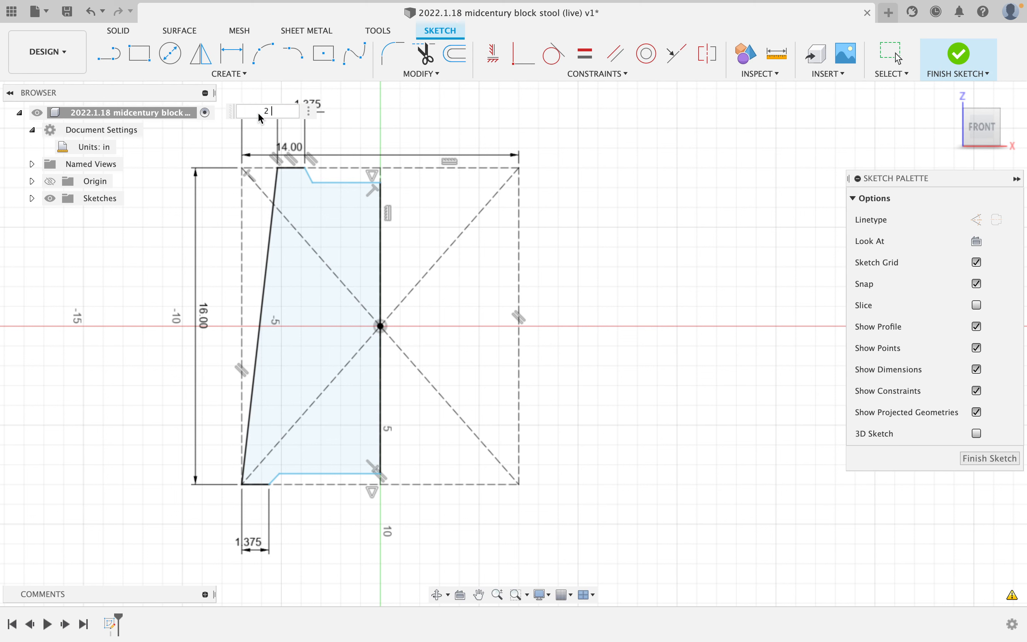
type("2 1/8")
key("Return")
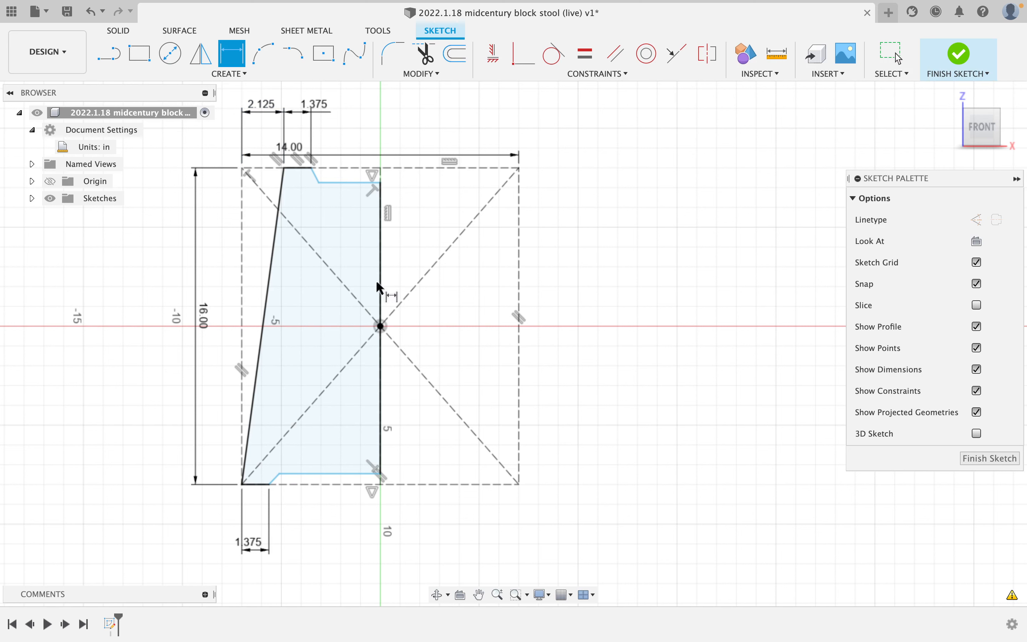
key("Escape")
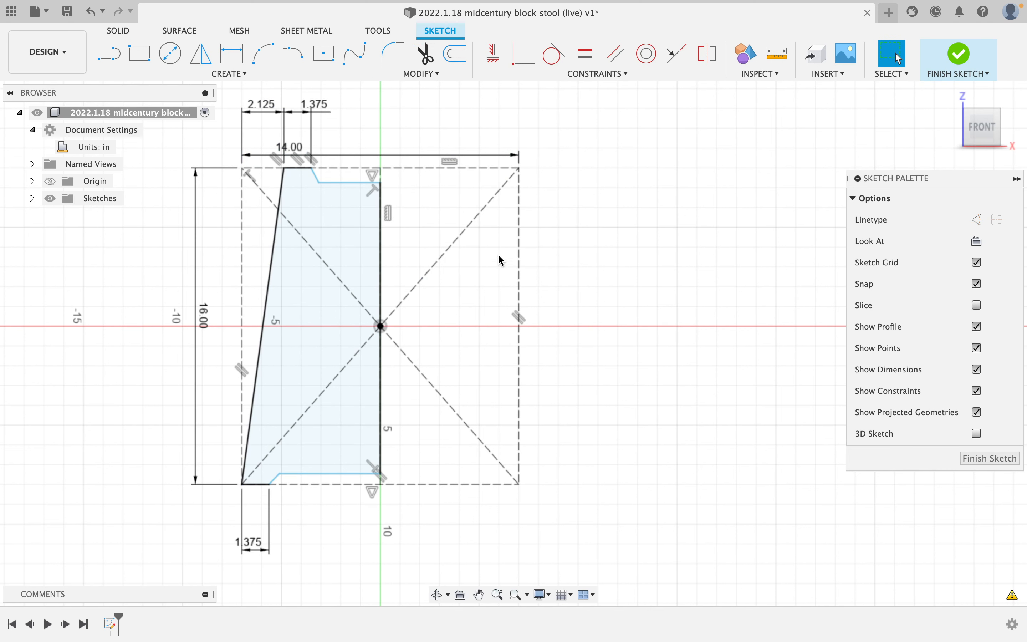
Measure the angle between the slanted leg line and the rectangle's left side.
left_click(779, 57)
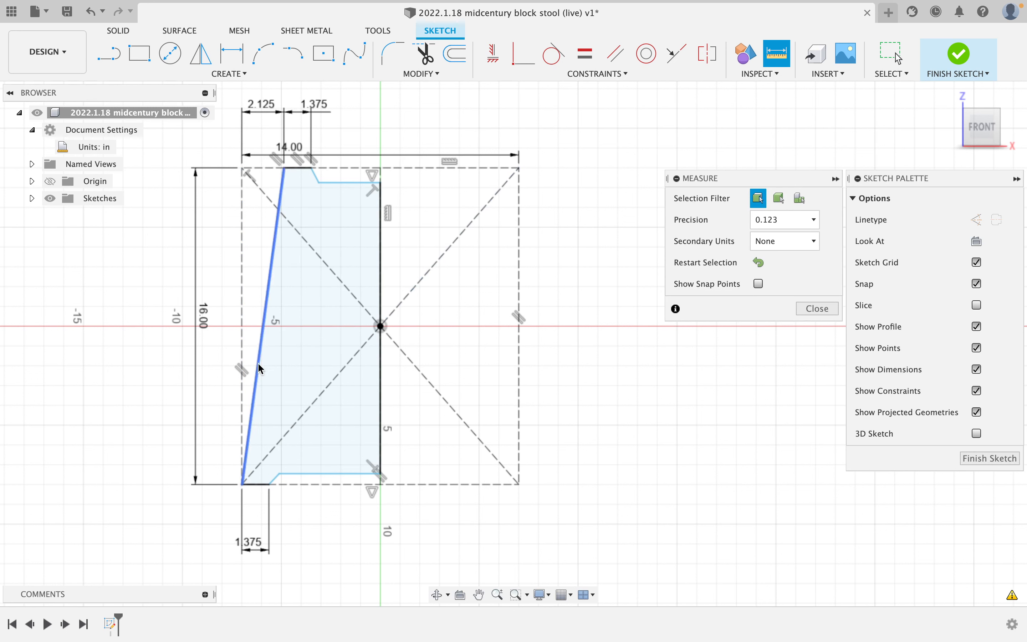
left_click(265, 322)
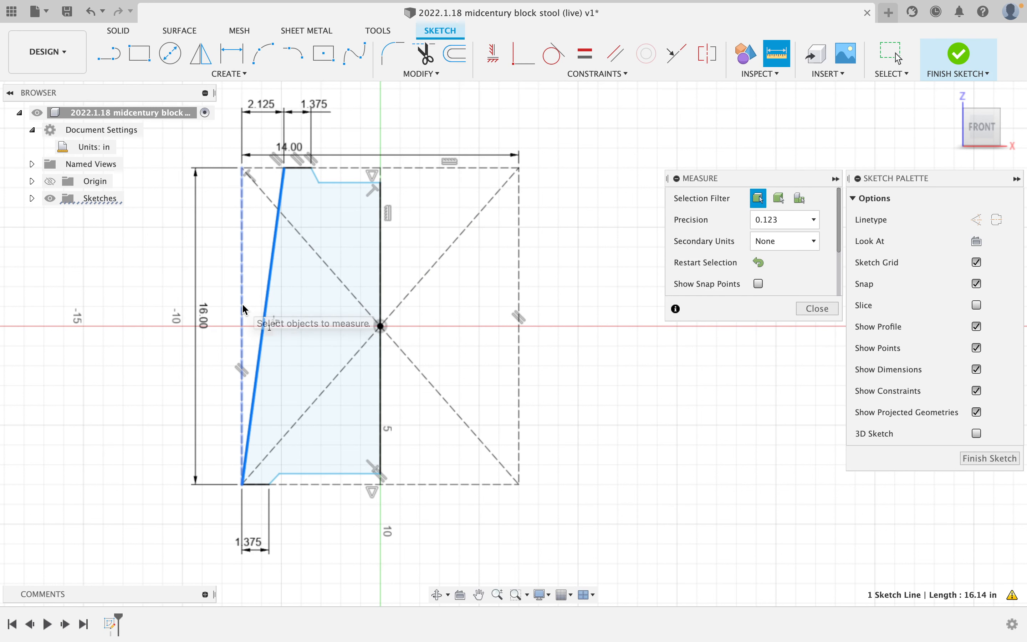
left_click(242, 308)
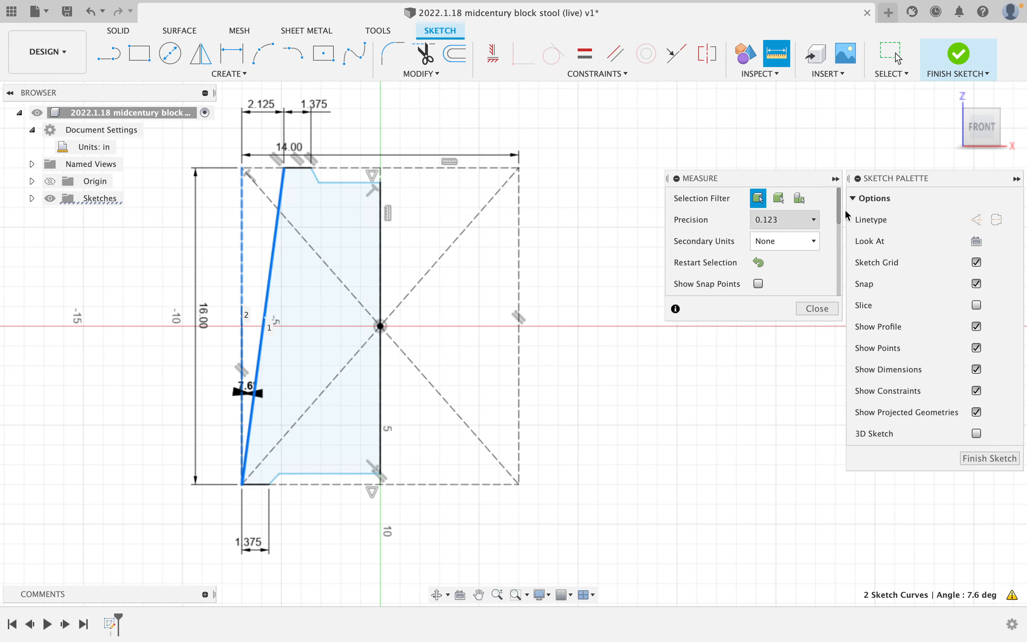
left_click(811, 311)
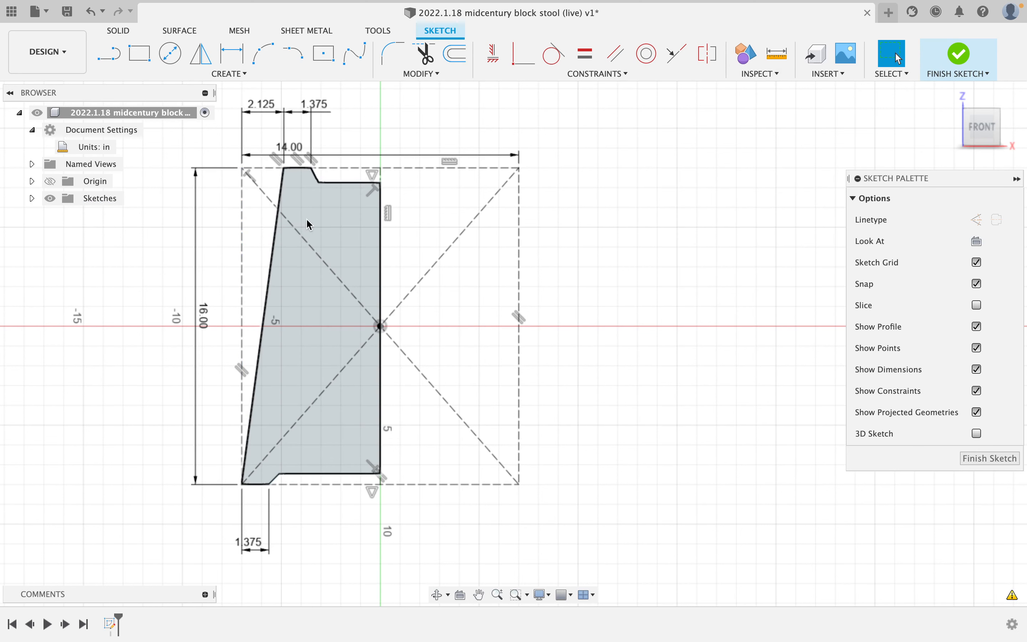
Set the slanted leg line's top offset to 3 1/8 in and remeasure its angle to the rectangle's left side.
double_click(265, 109)
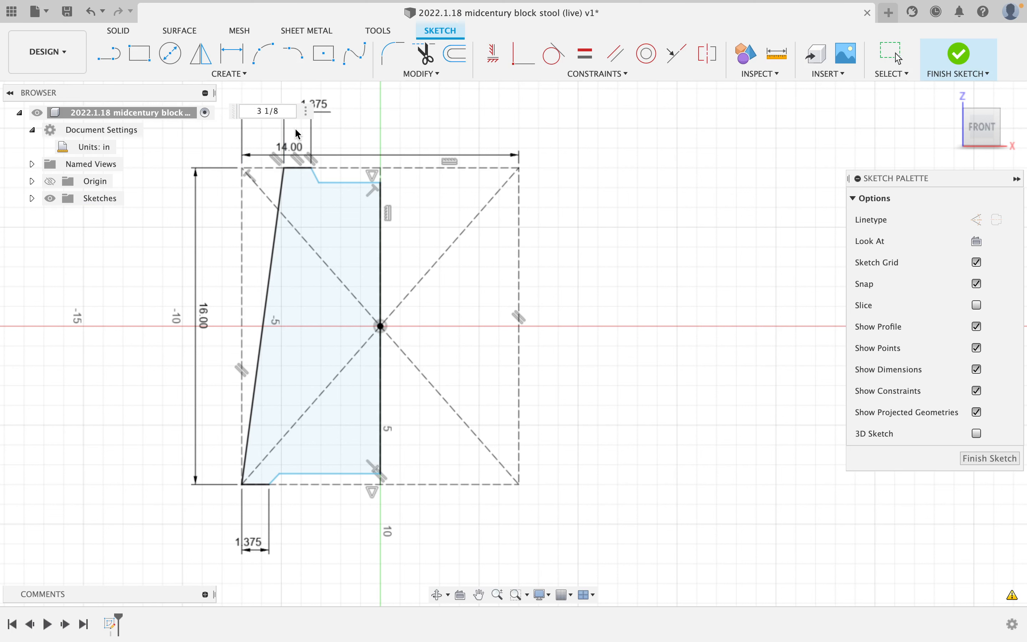
key("Return")
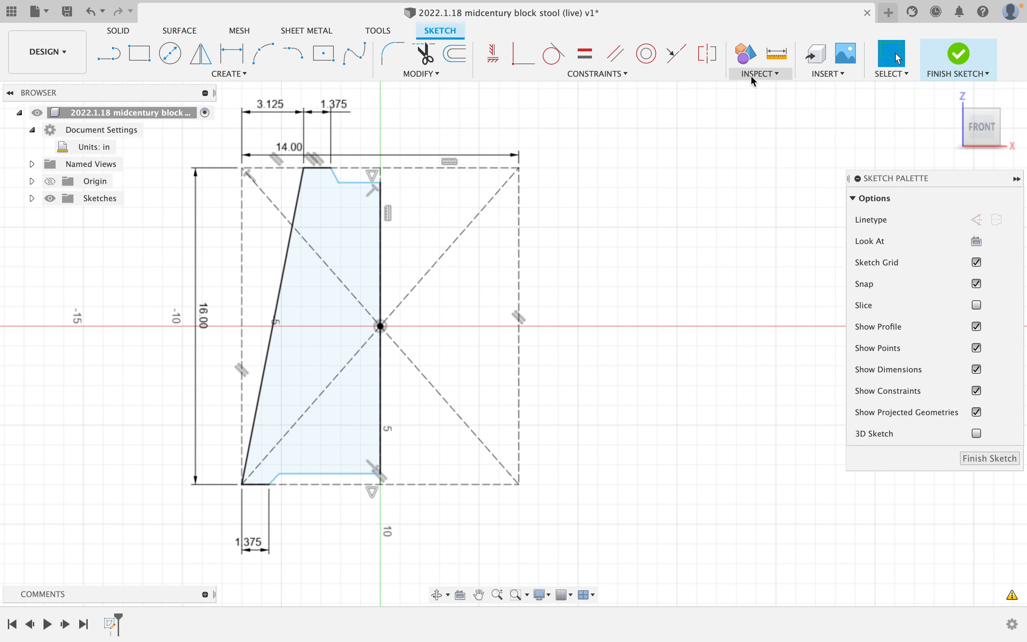
left_click(774, 52)
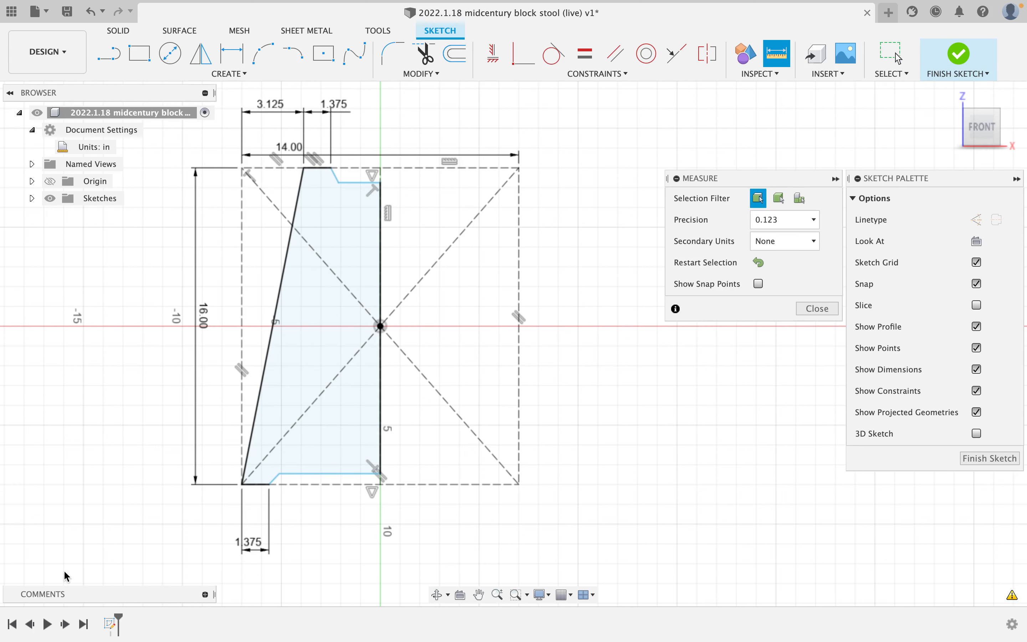
left_click(271, 359)
left_click(244, 343)
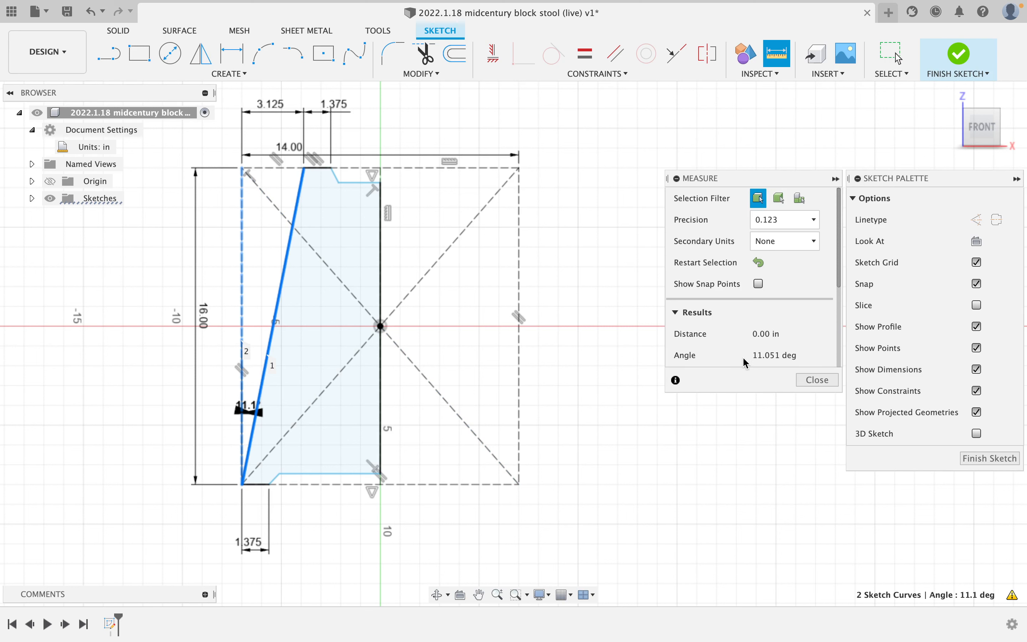
left_click(814, 379)
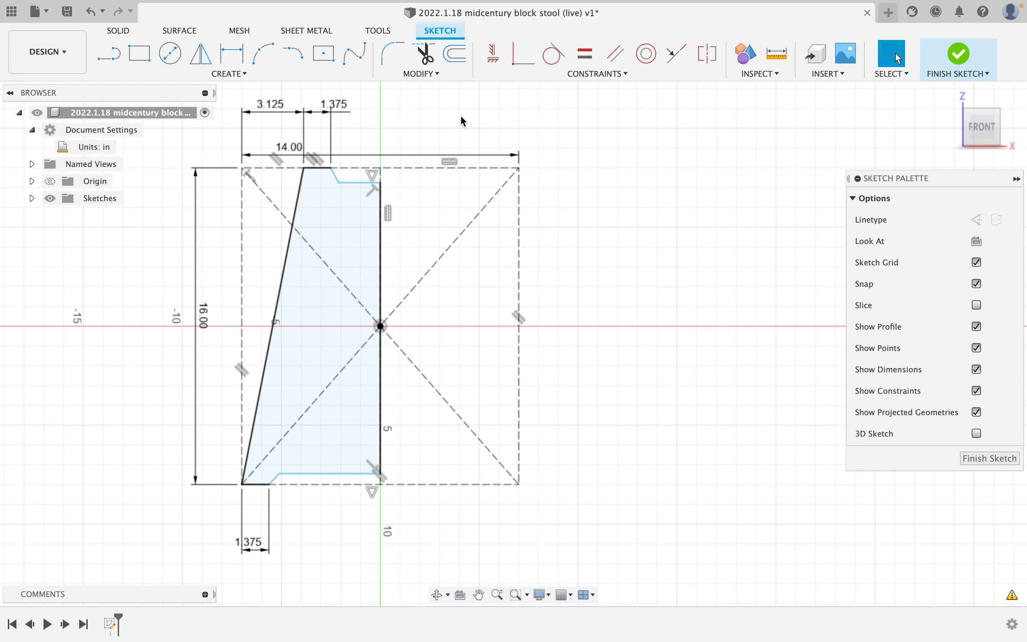
key("d")
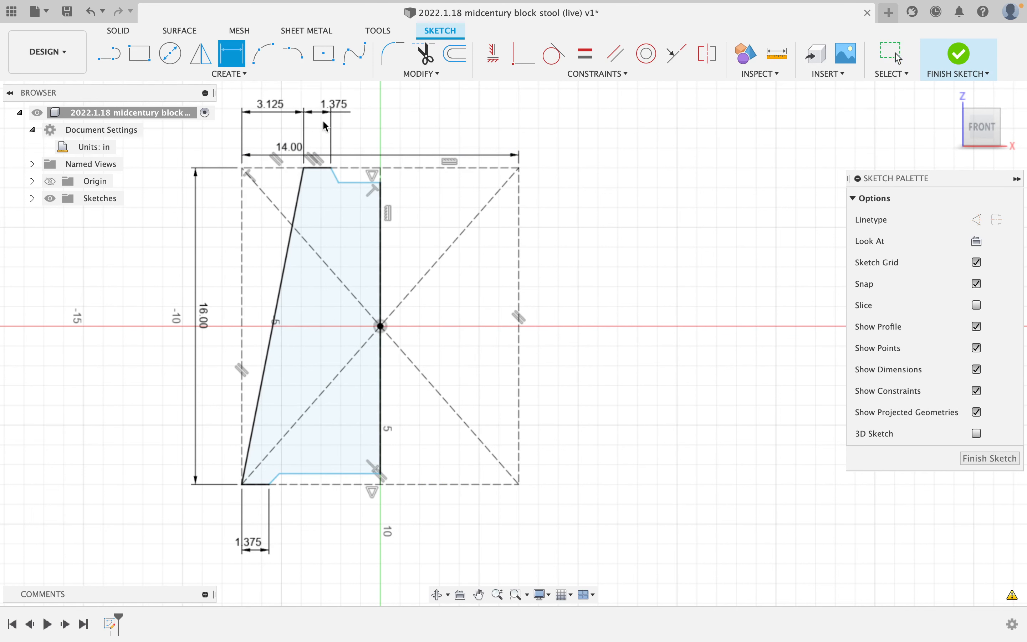
left_click(335, 175)
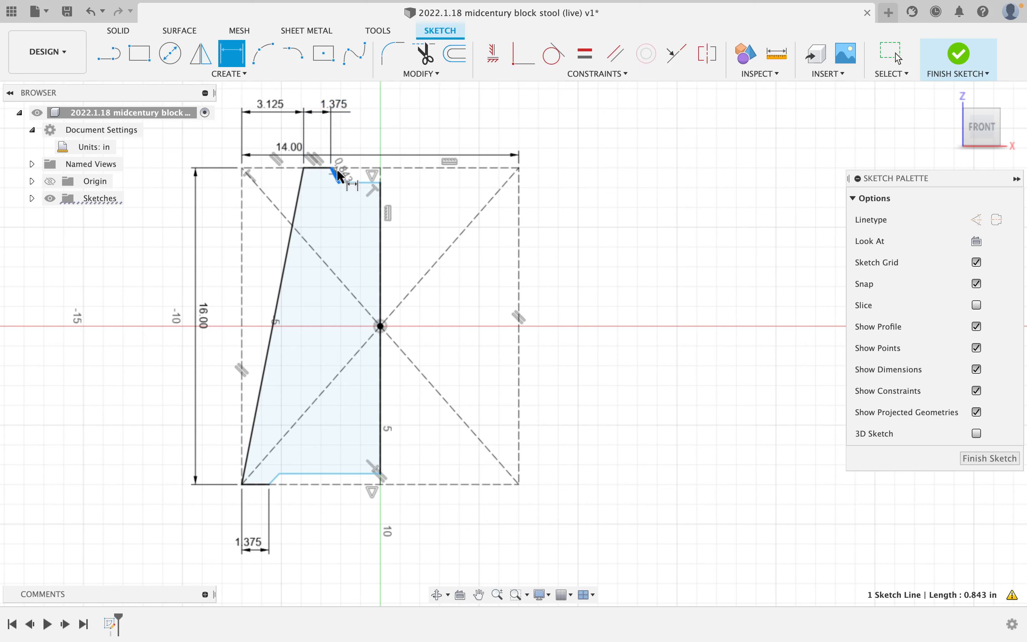
key("Escape")
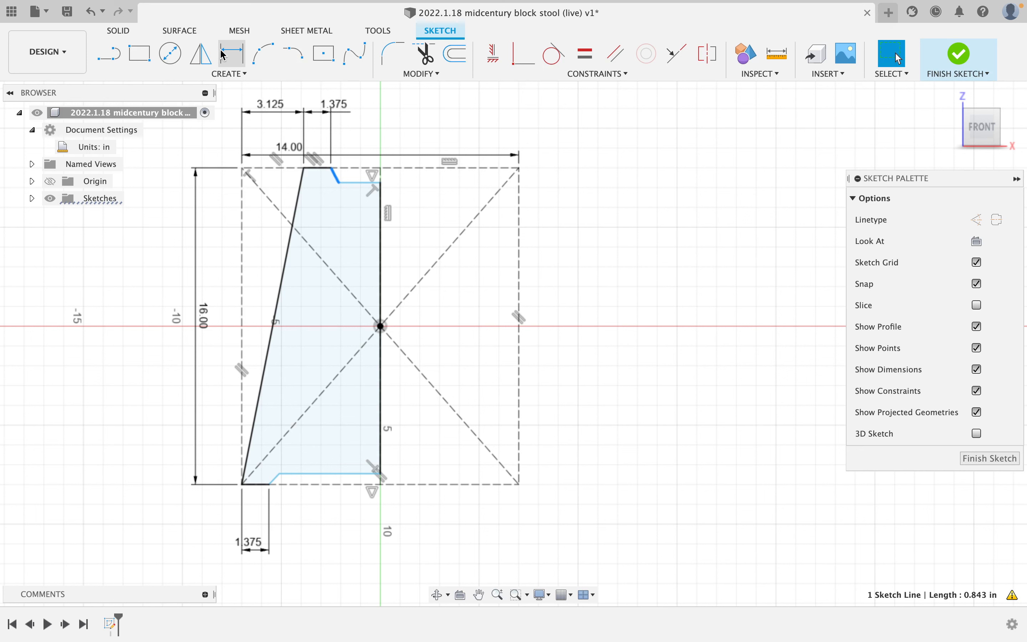
left_click(232, 54)
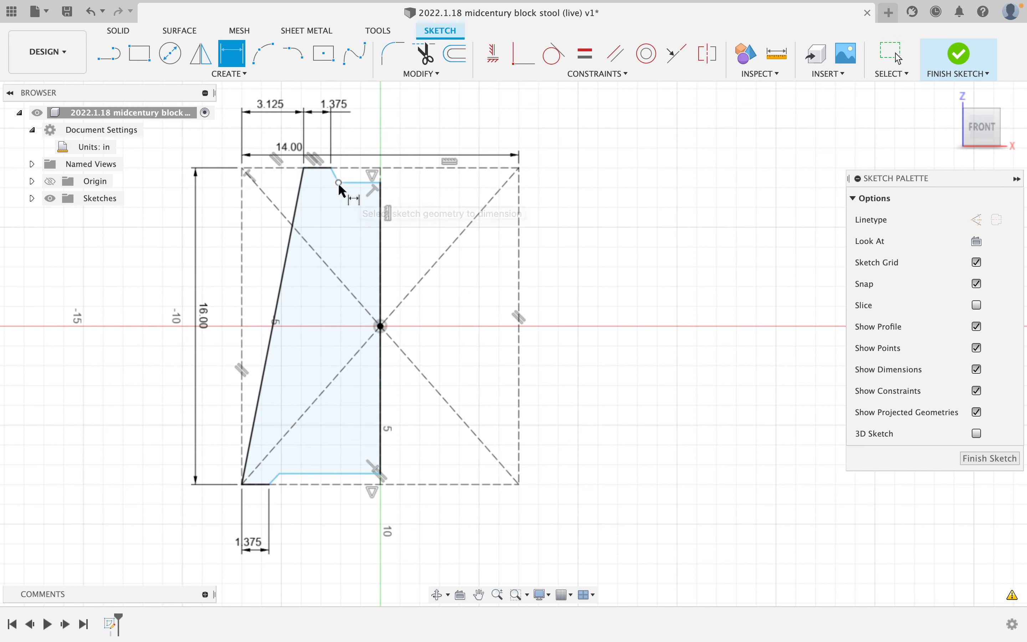
left_click(332, 169)
left_click(339, 182)
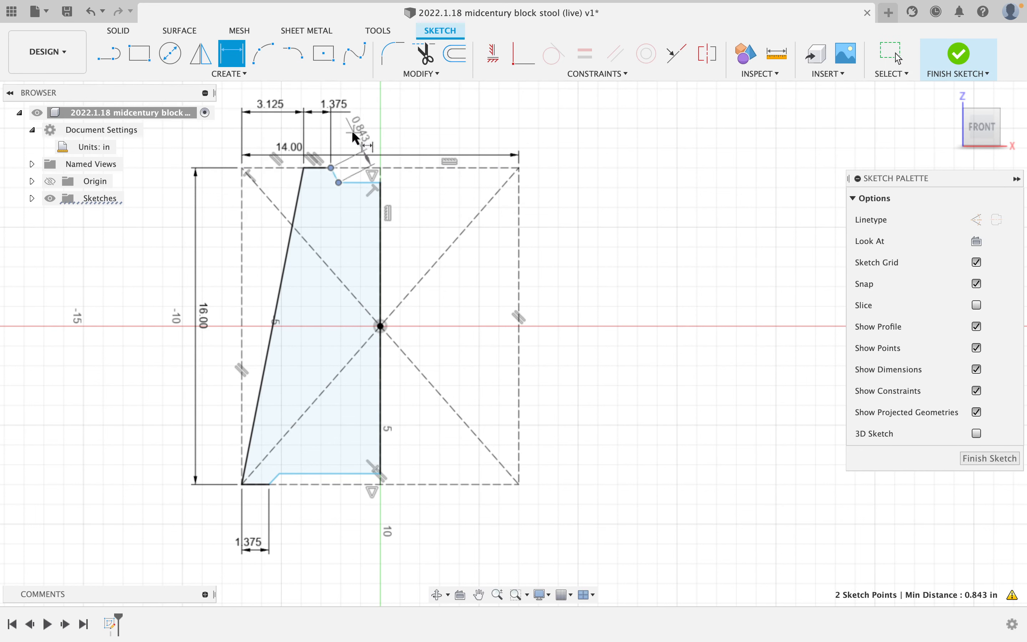
scroll(403, 113, "down", 3)
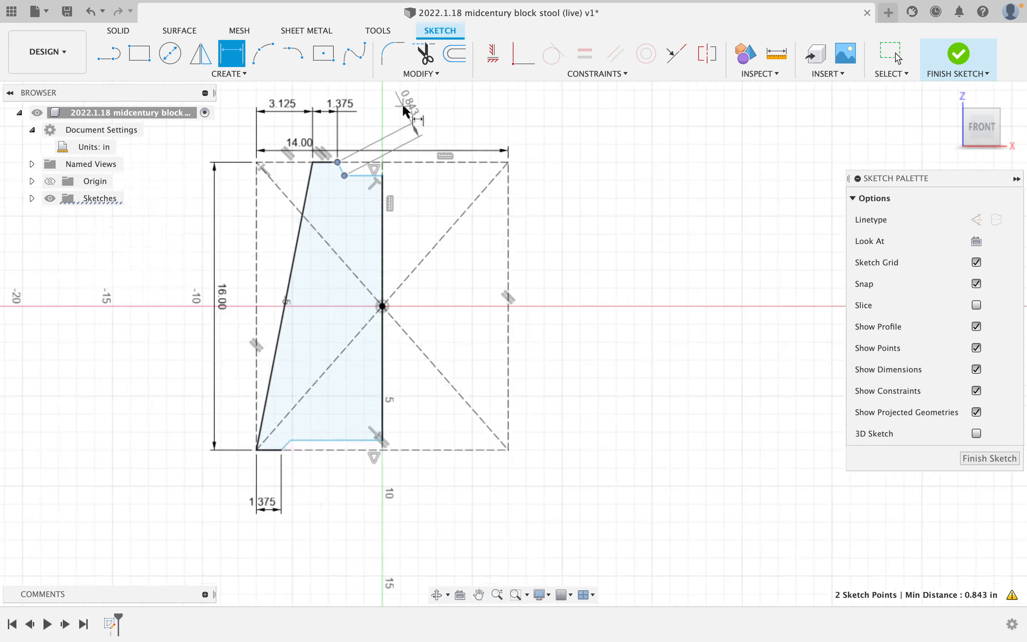
scroll(399, 116, "up", 5)
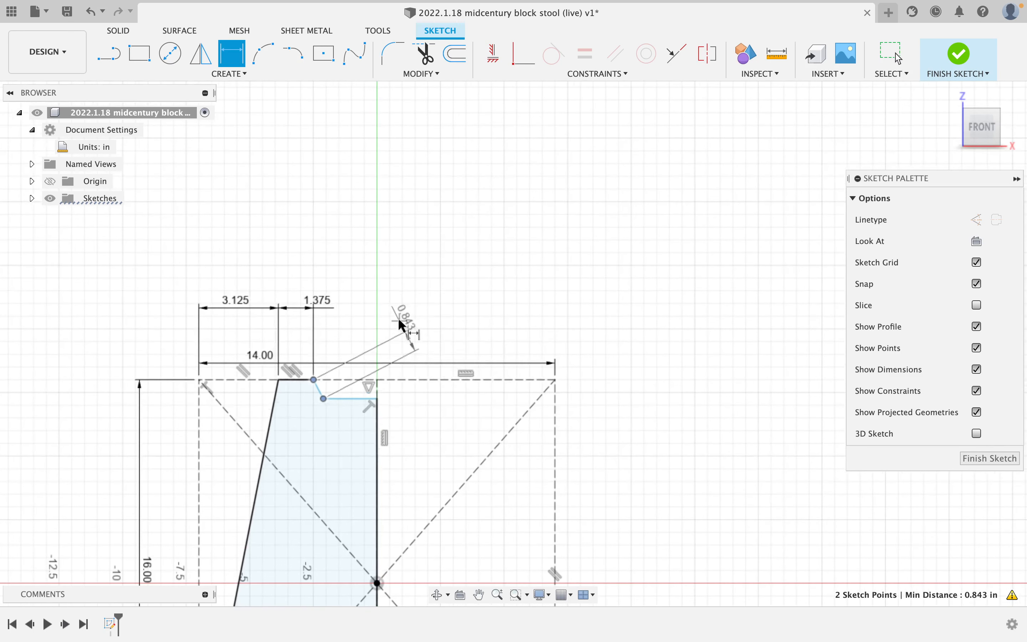
key("Escape")
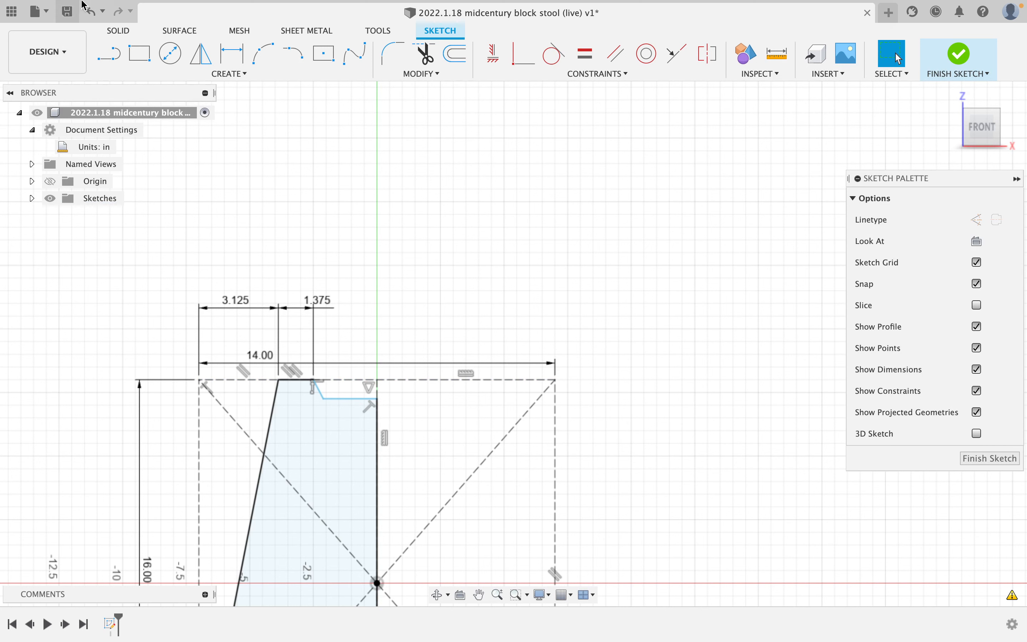
Dimension the angle between the top segment and the short slanted edge of the upper notch as 120 degrees.
left_click(241, 53)
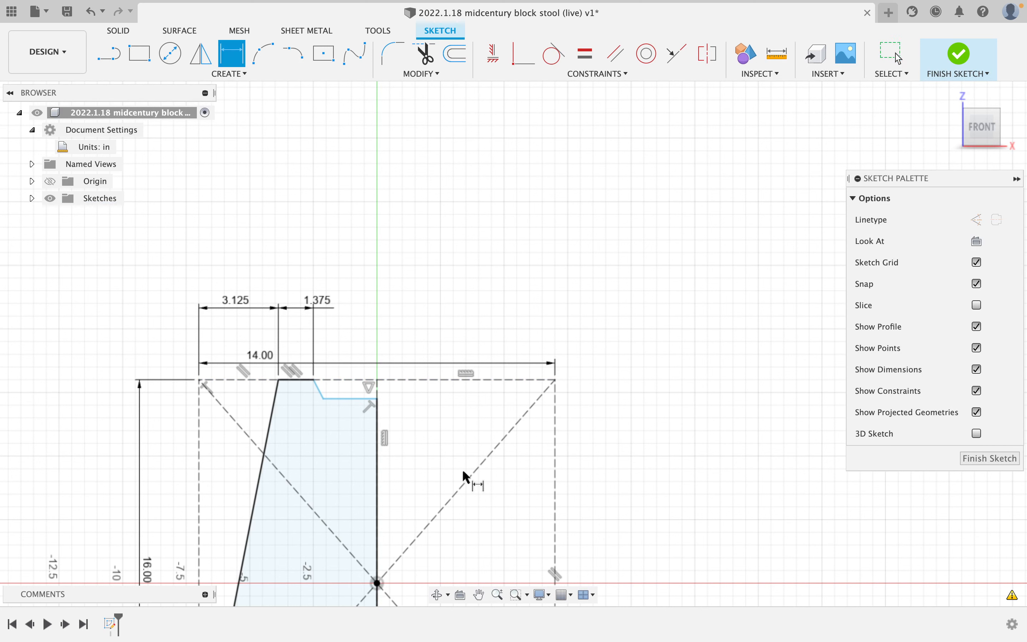
left_click(318, 393)
left_click(302, 381)
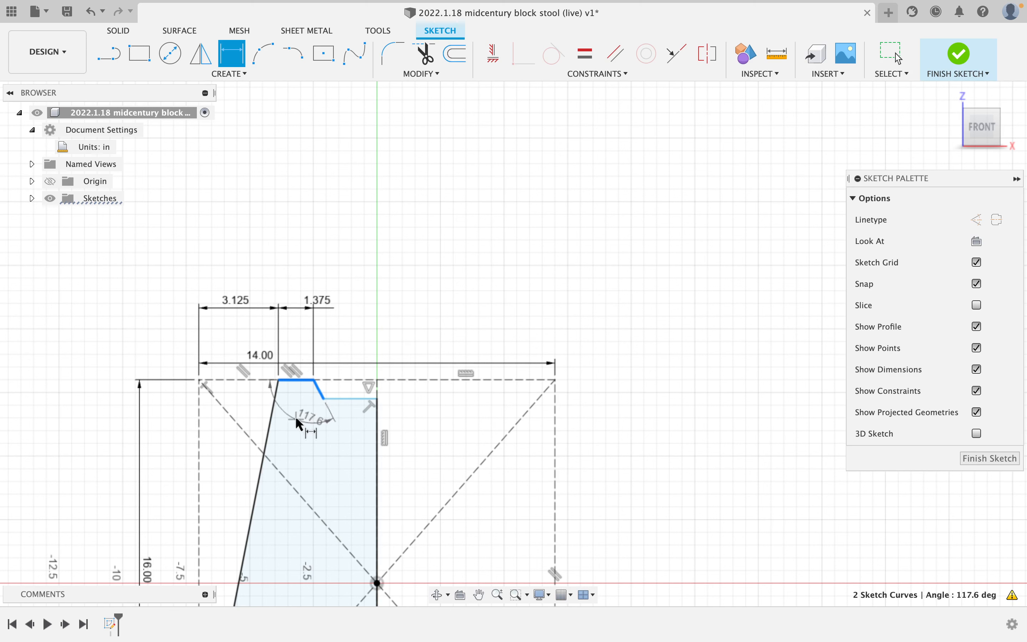
left_click(295, 415)
type("1")
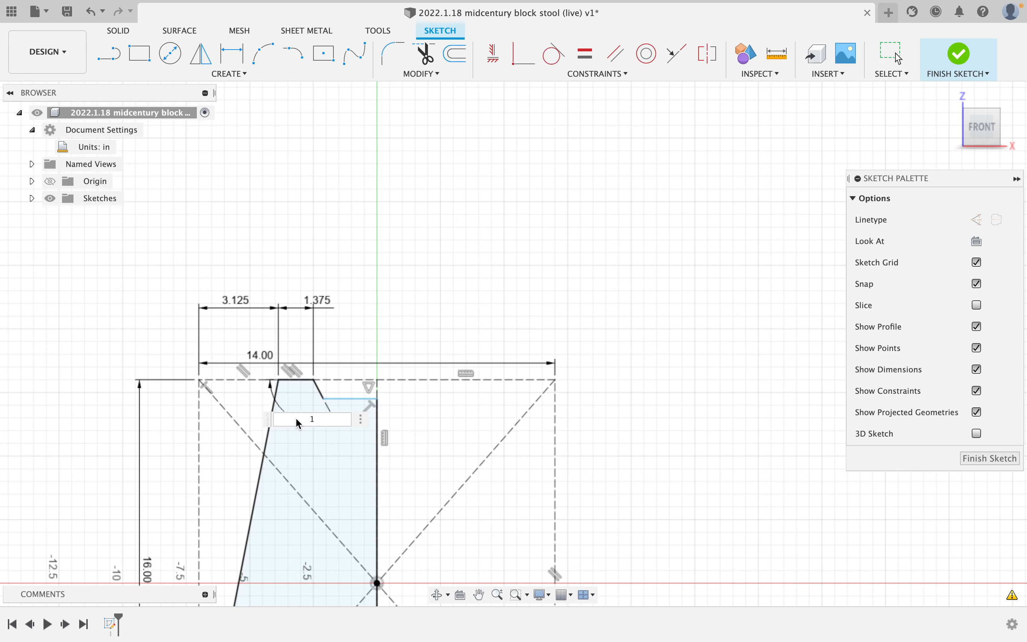
type("20")
key("Return")
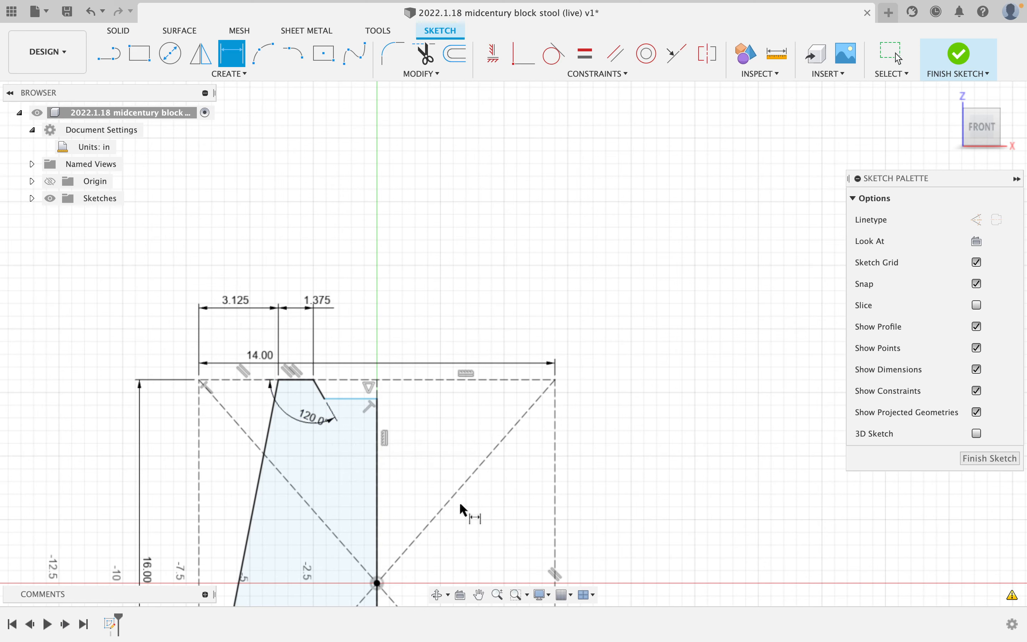
Dimension the angle between the bottom segment and the short lower slanted edge, linking its value to the upper notch's angle dimension.
scroll(458, 510, "down", 3)
middle_click_drag(442, 522, 406, 254)
key("d")
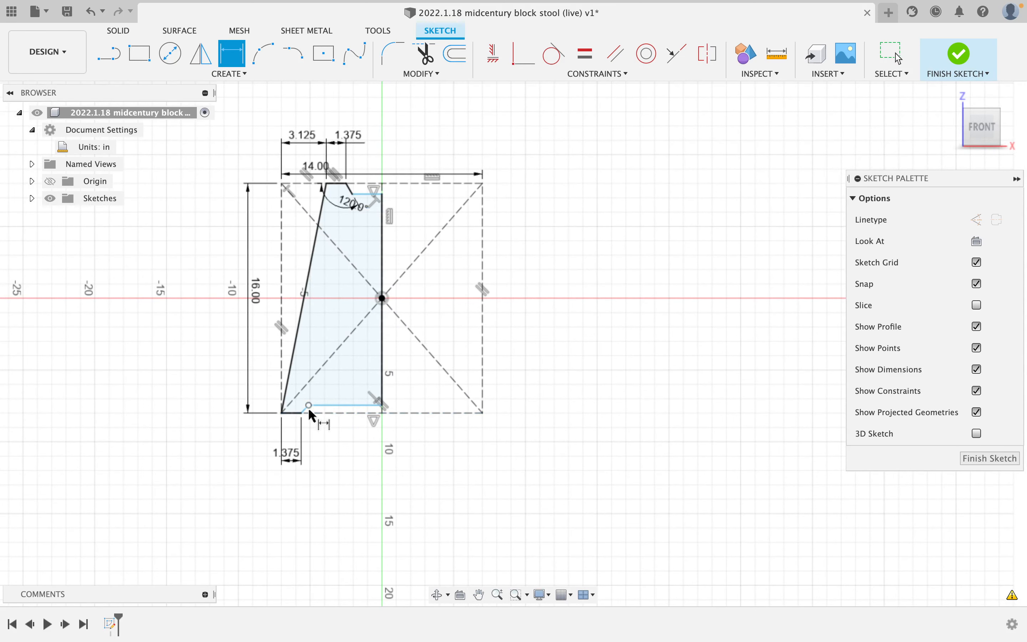
scroll(306, 414, "up", 3)
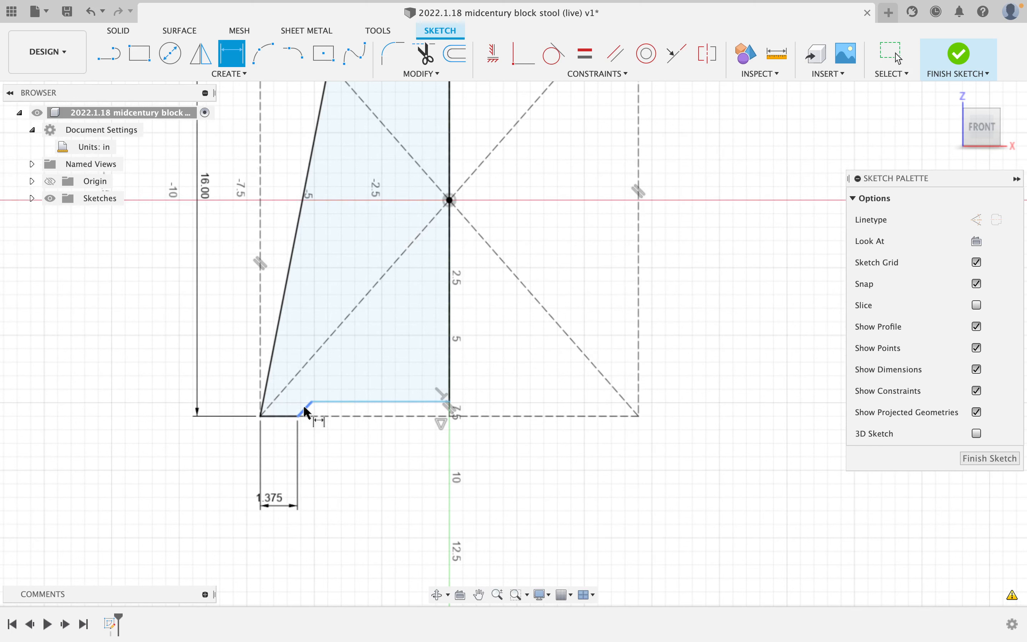
left_click(303, 405)
left_click(284, 415)
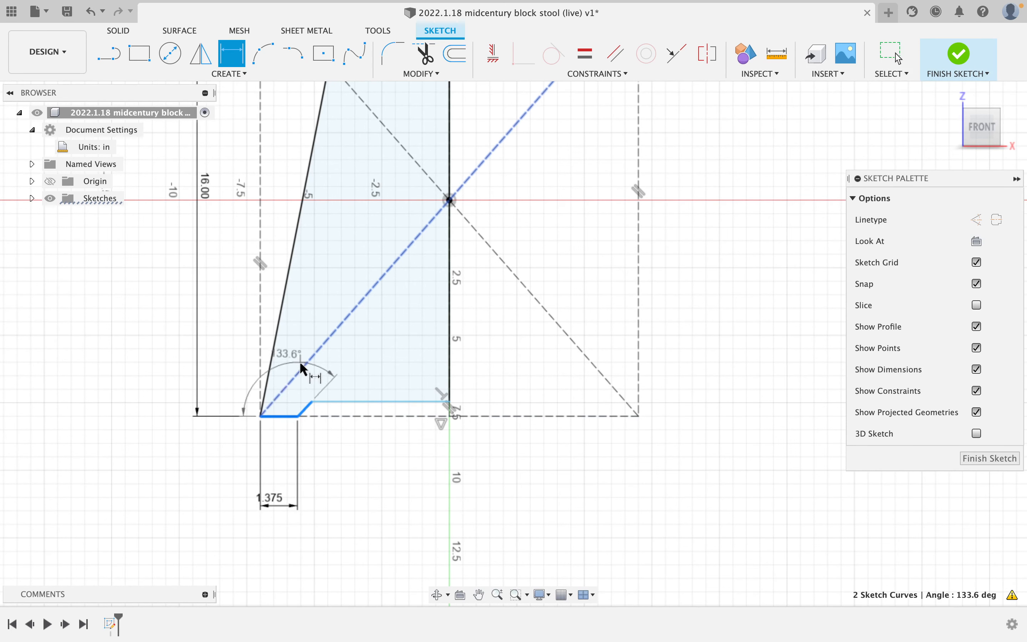
left_click(297, 337)
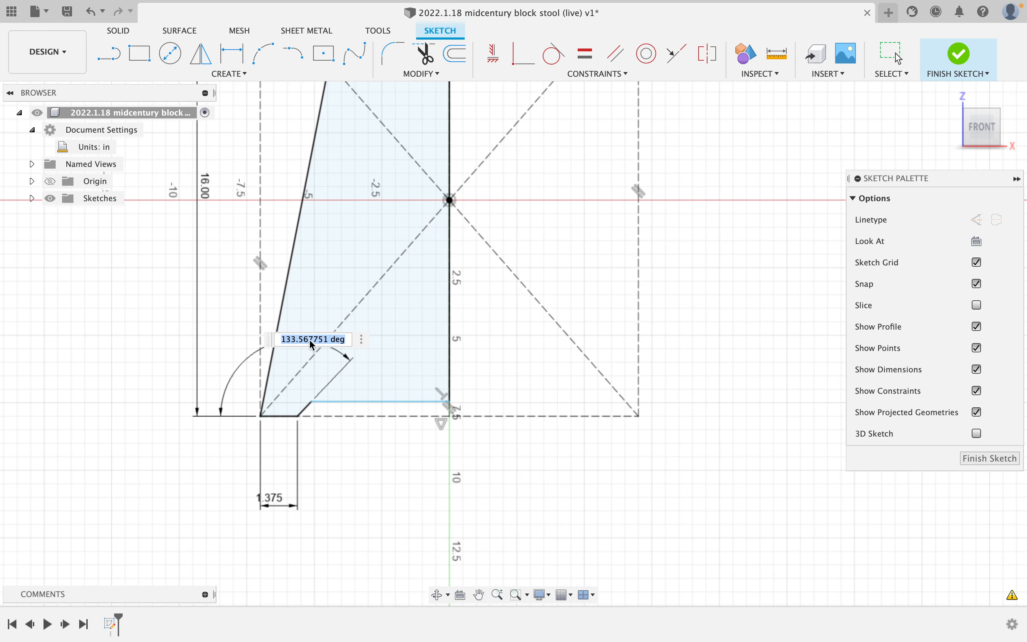
middle_click_drag(350, 239, 348, 394)
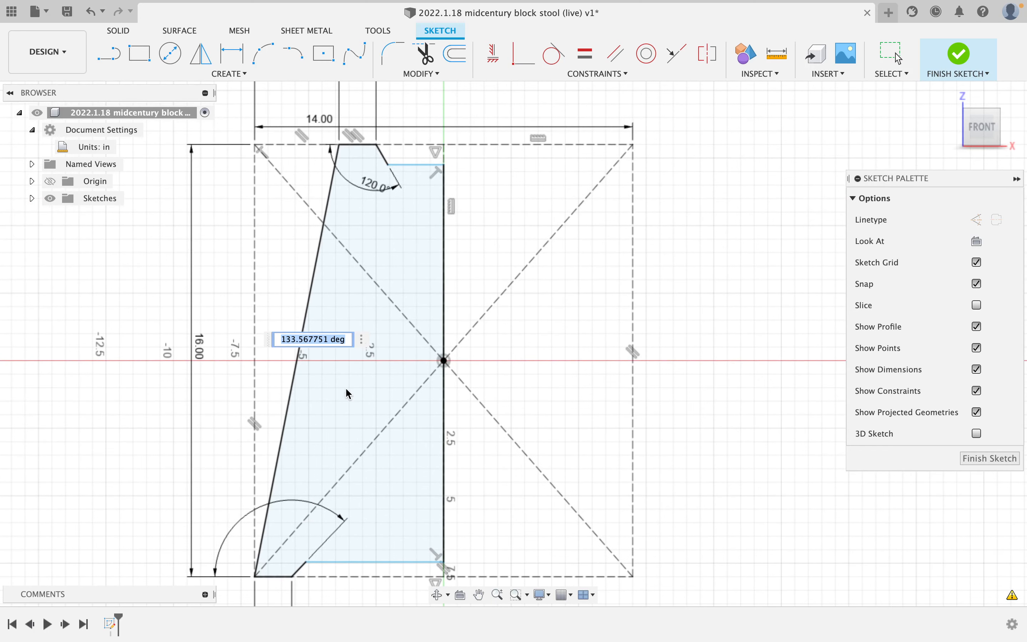
left_click(369, 188)
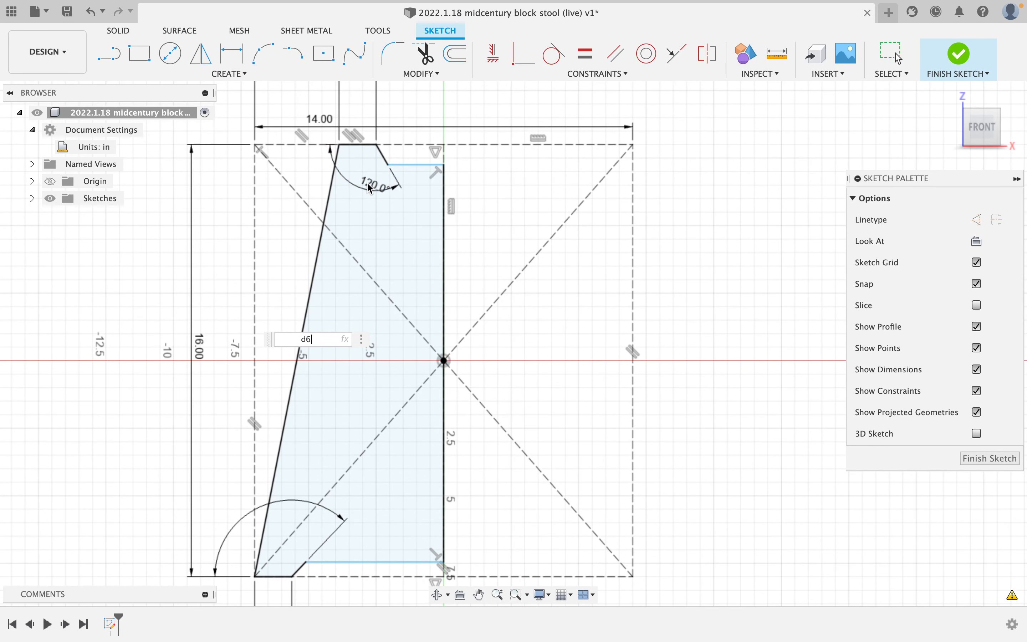
key("Return")
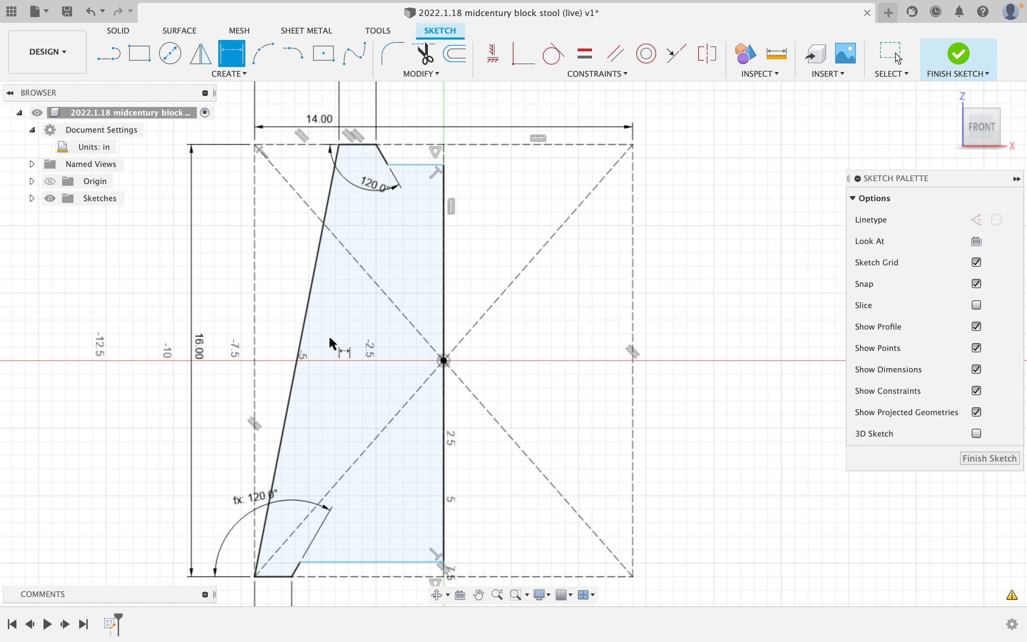
key("Escape")
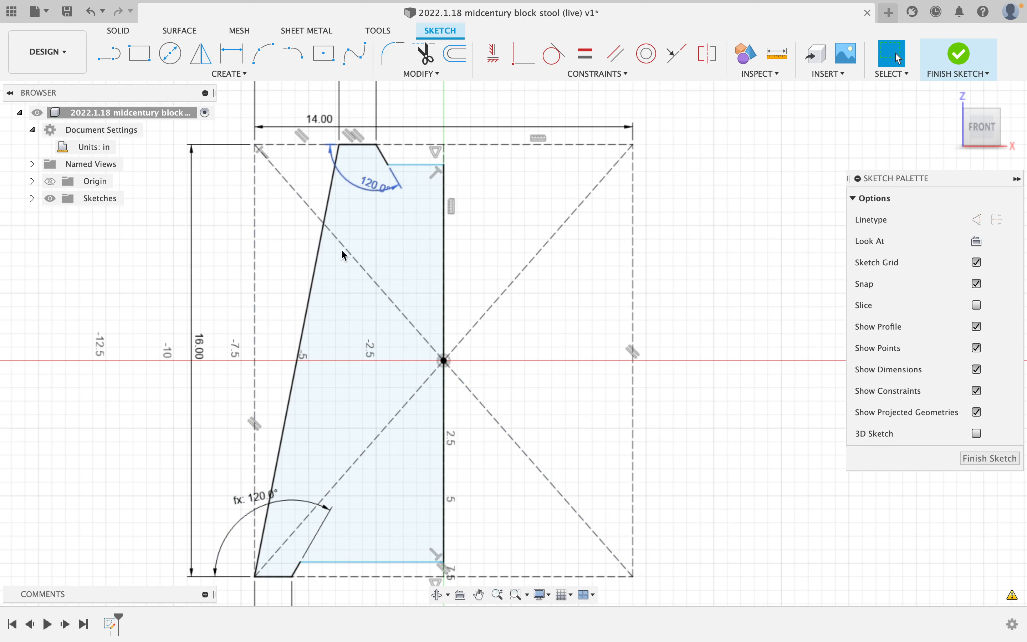
Delete the lower notch's angle dimension and constrain its short slanted edge parallel to the long slanted leg line.
left_click(245, 501)
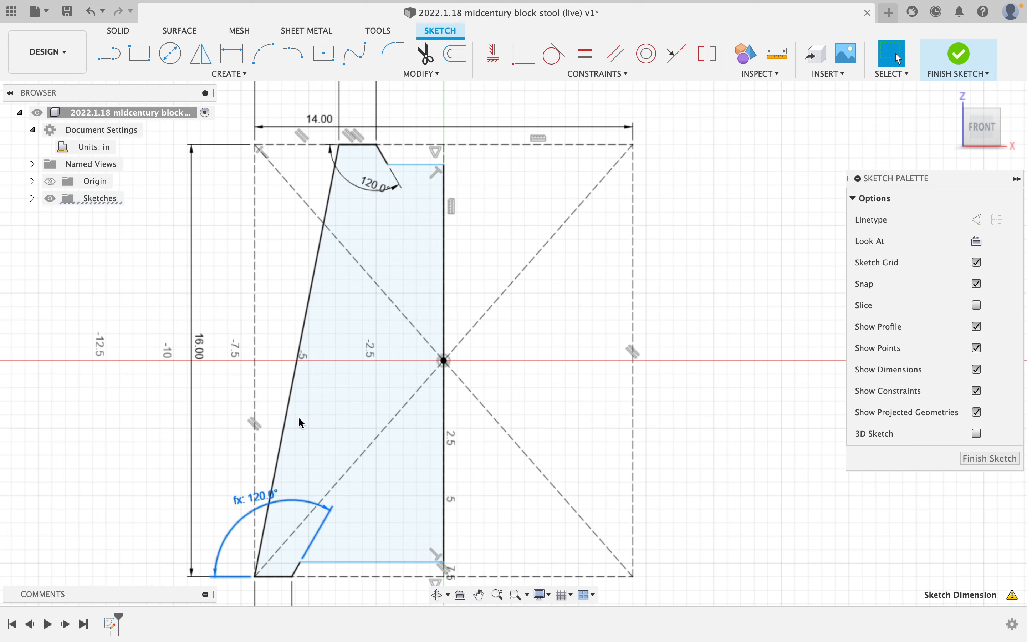
key("Delete")
left_click(297, 575)
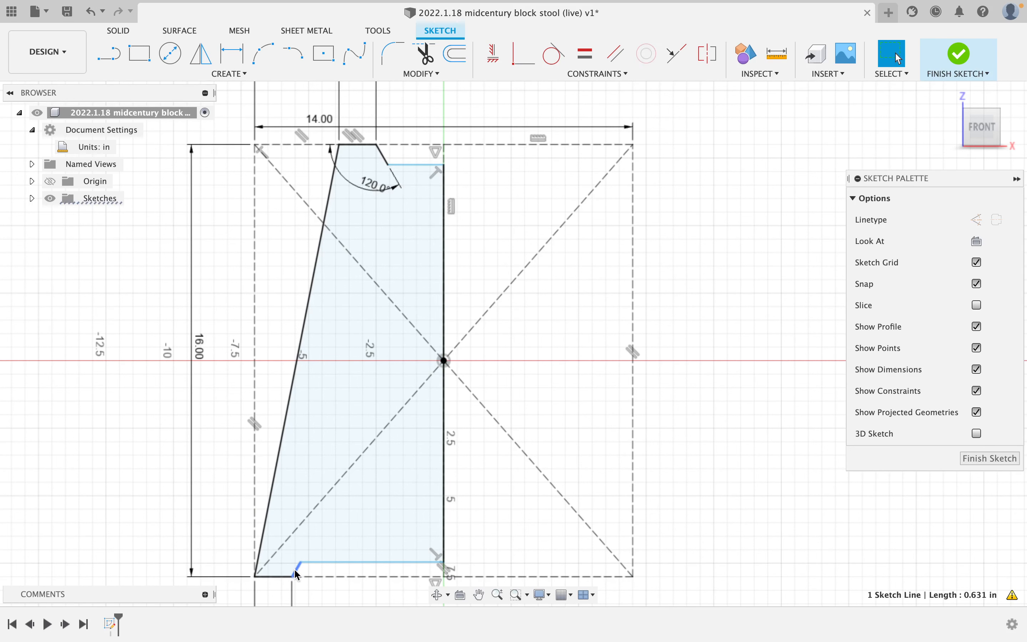
left_click(616, 53)
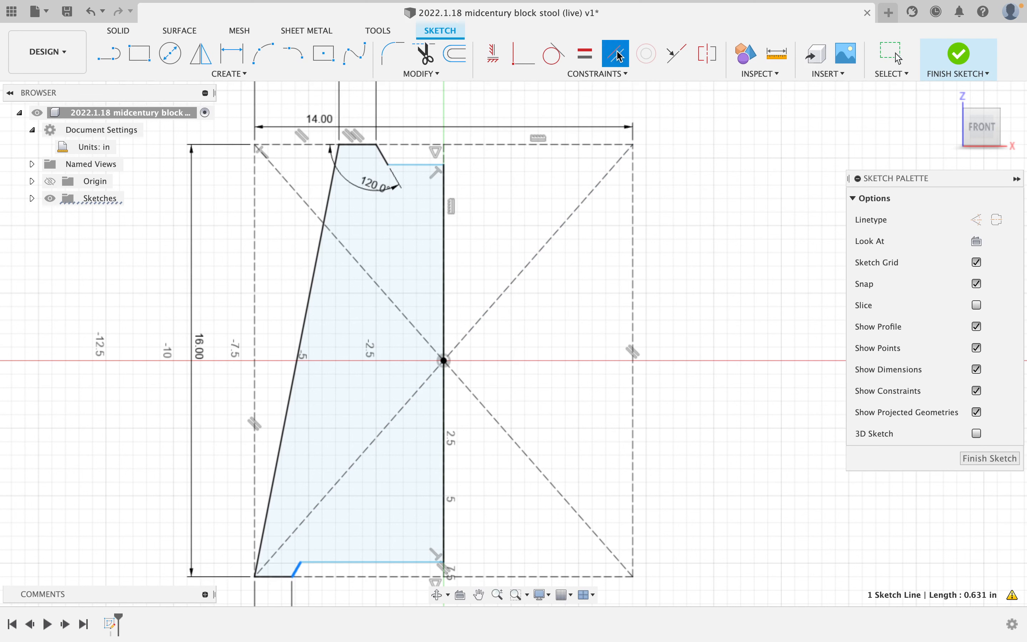
left_click(309, 302)
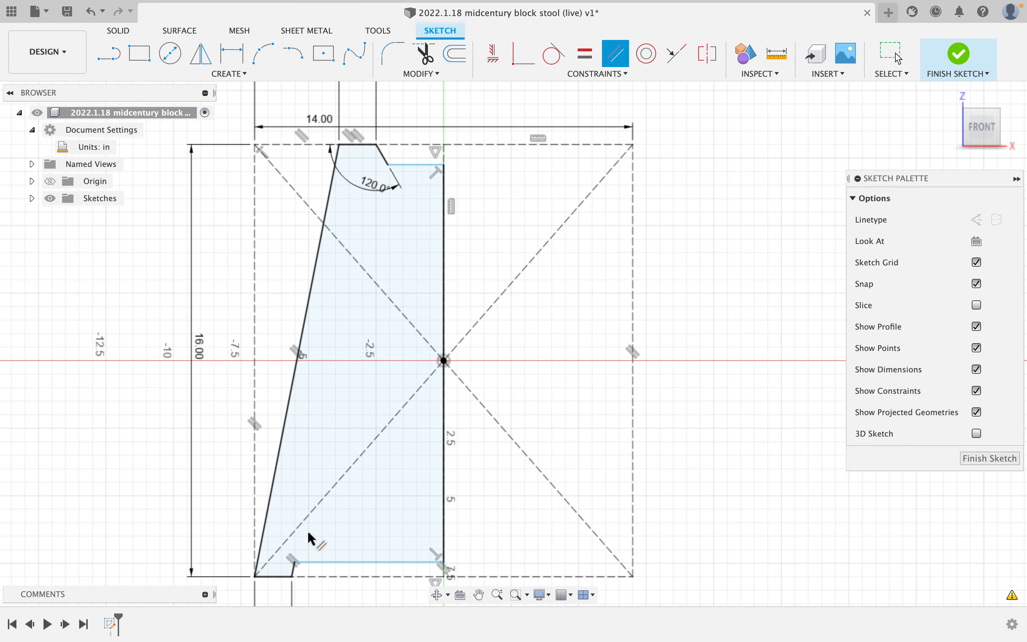
scroll(308, 526, "down", 2)
scroll(310, 509, "up", 2)
key("Escape")
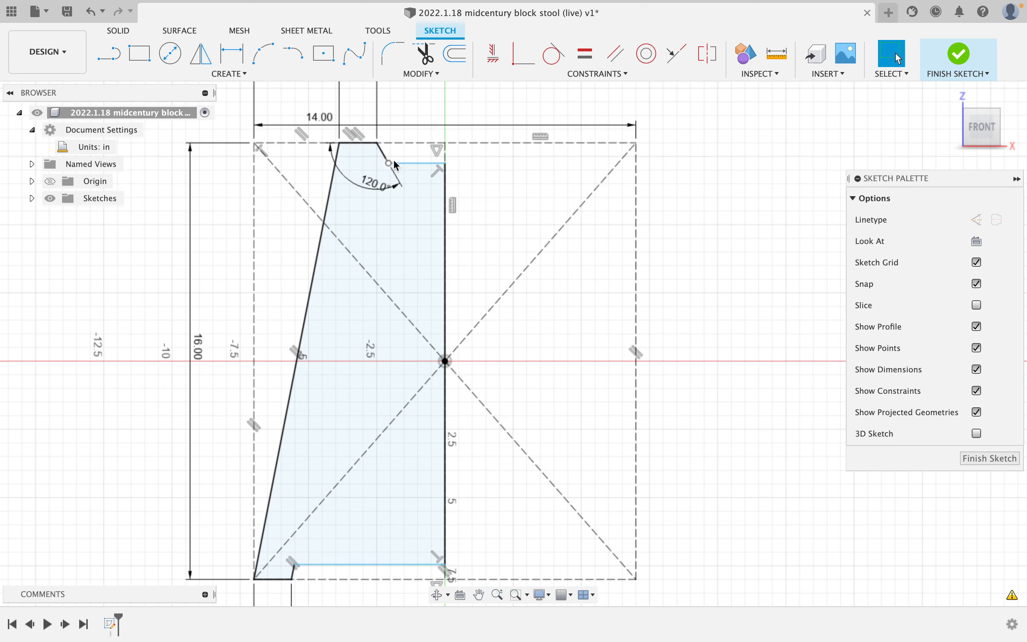
Delete the upper notch's angle dimension and add a driven angle dimension between the bottom segment and the short lower slanted edge.
left_click(379, 186)
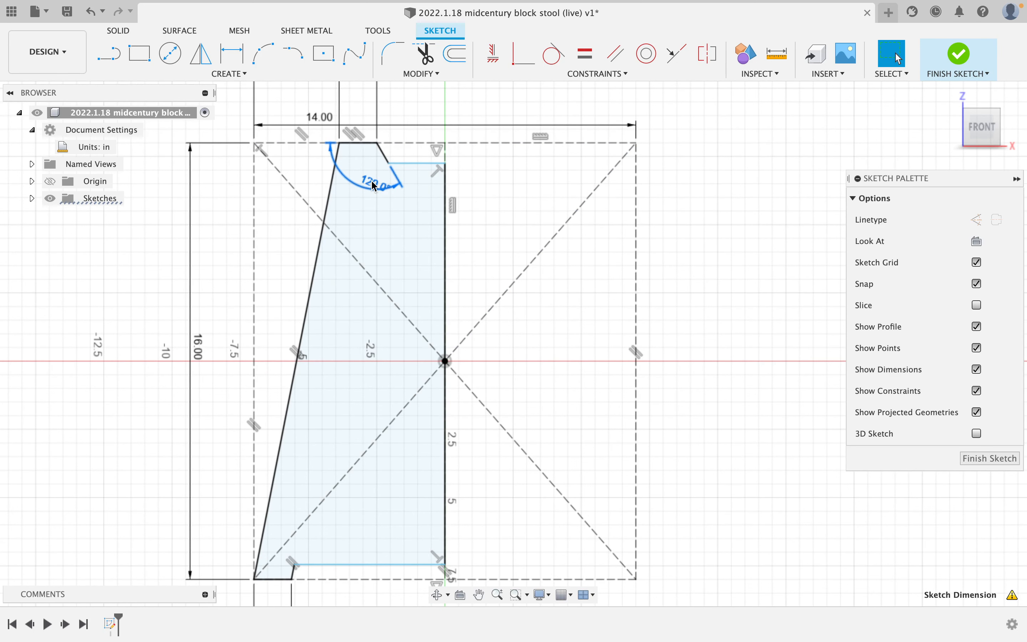
key("Delete")
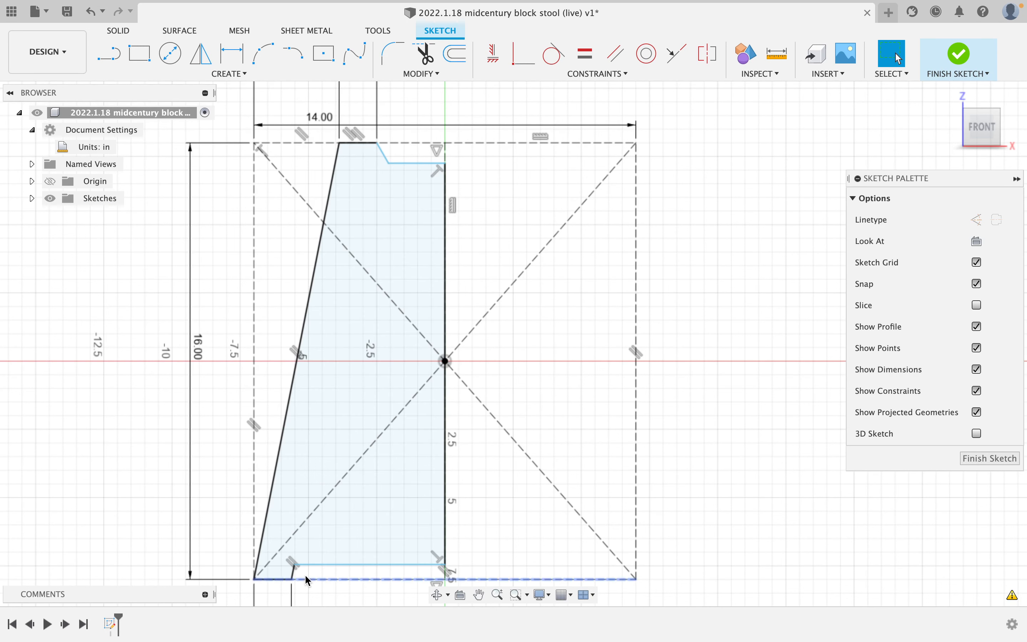
key("d")
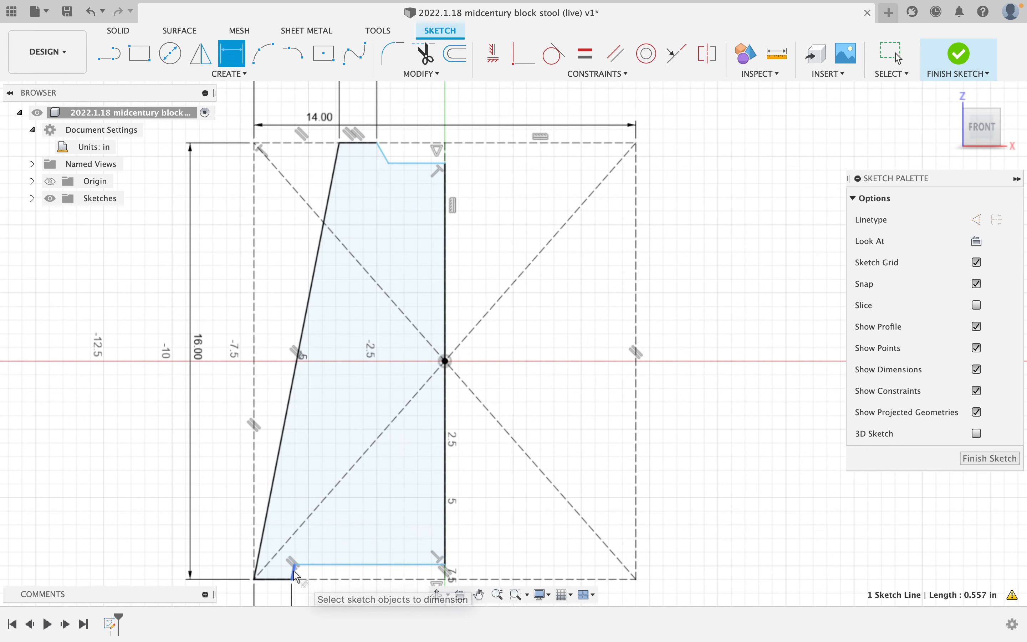
left_click(260, 561)
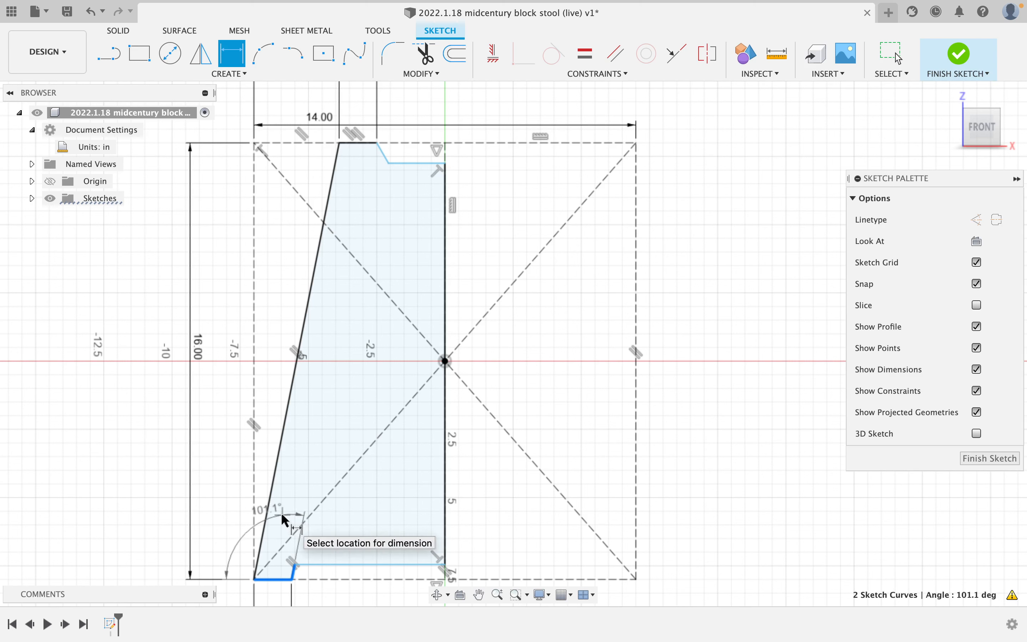
left_click(281, 512)
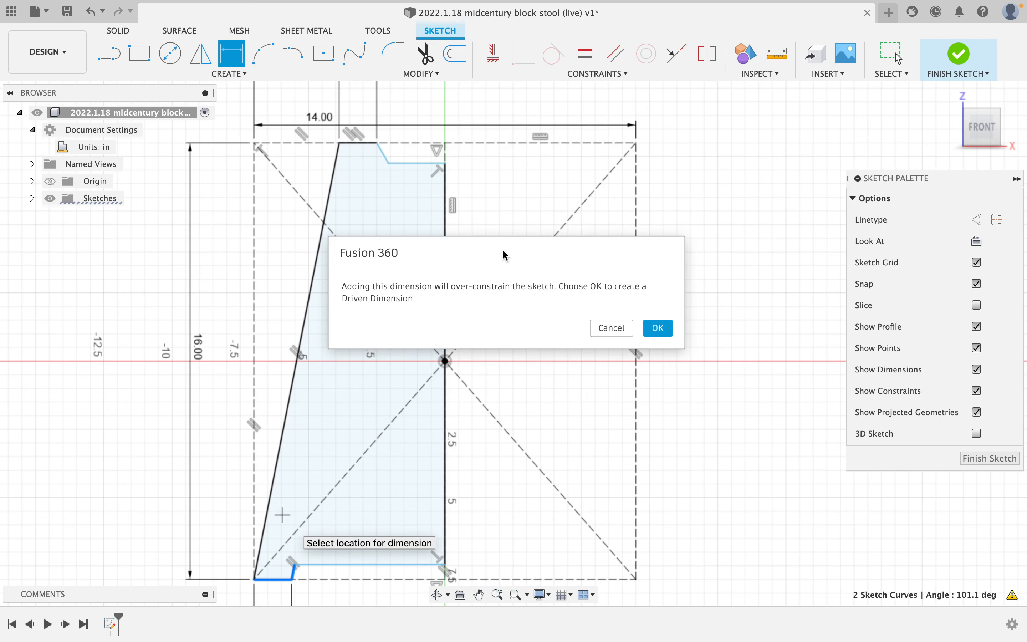
left_click(658, 328)
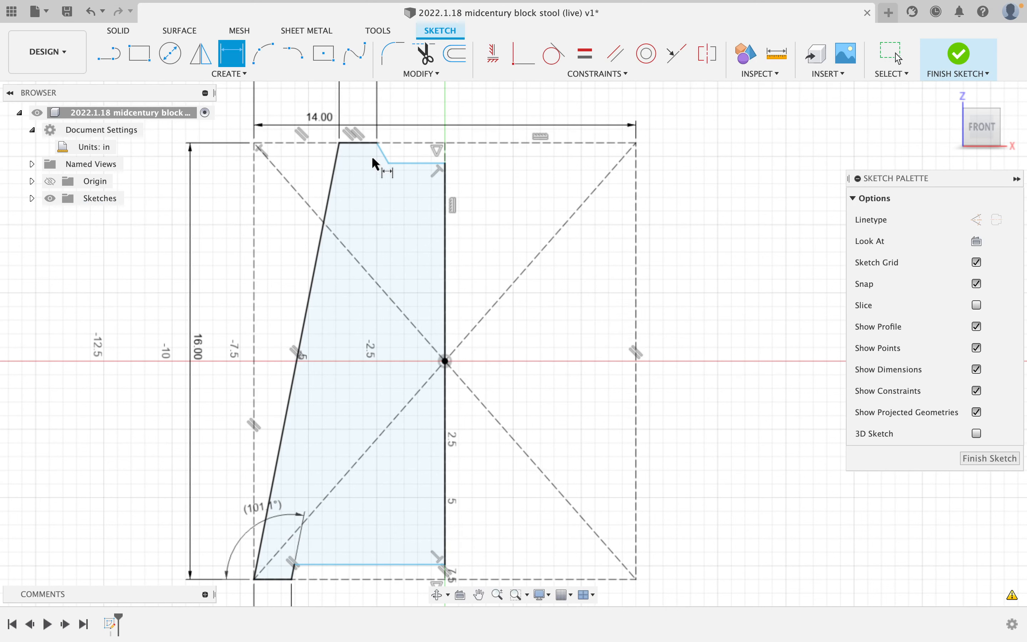
Dimension the angle between the top segment and the upper notch's slanted edge, using the lower driven angle's value of 101.1 degrees.
left_click(382, 152)
left_click(367, 144)
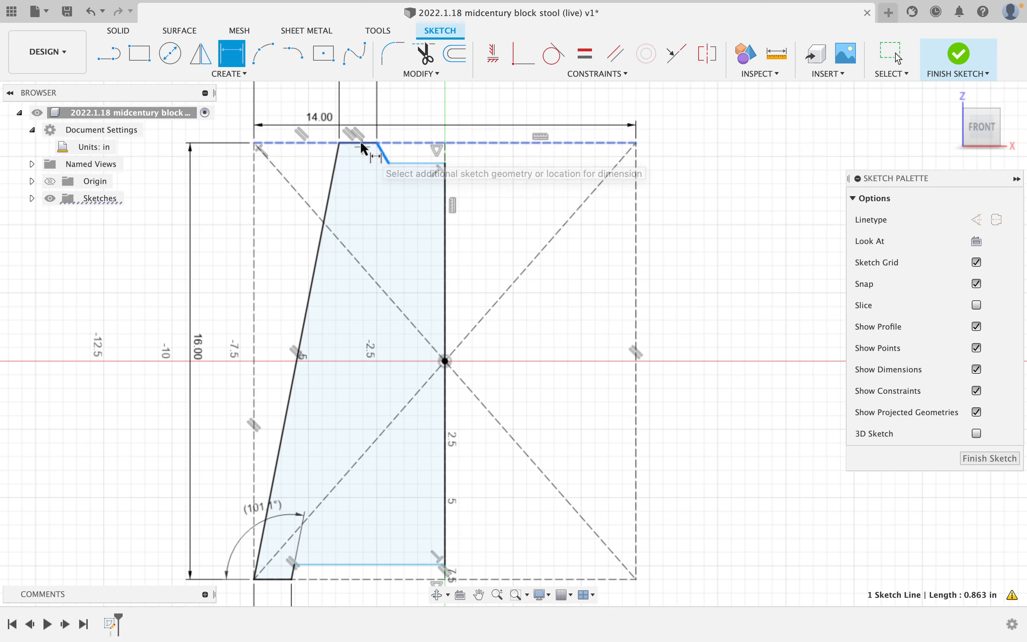
left_click(374, 220)
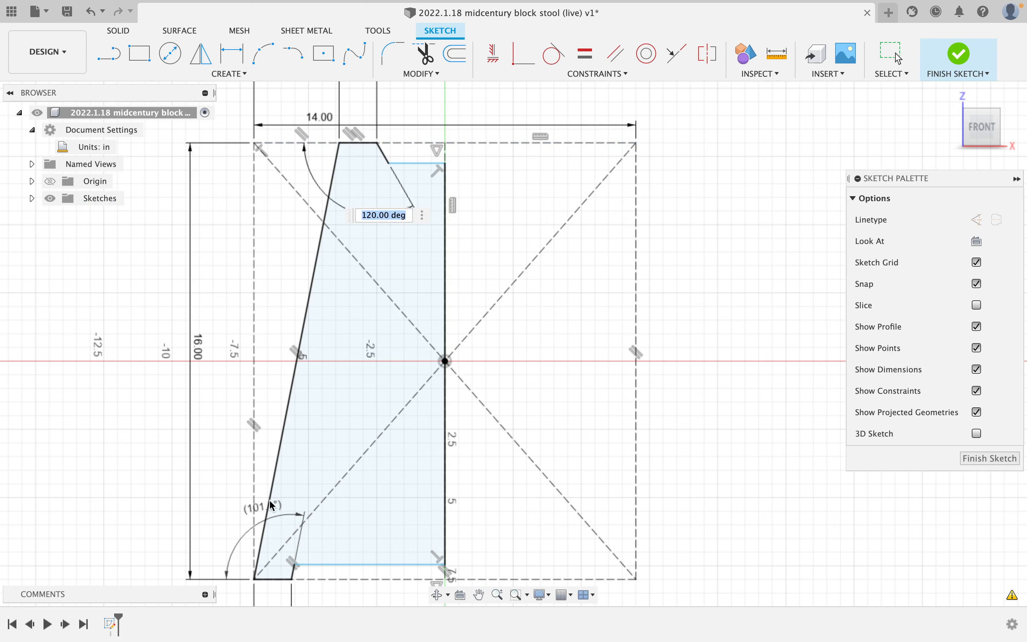
left_click(253, 510)
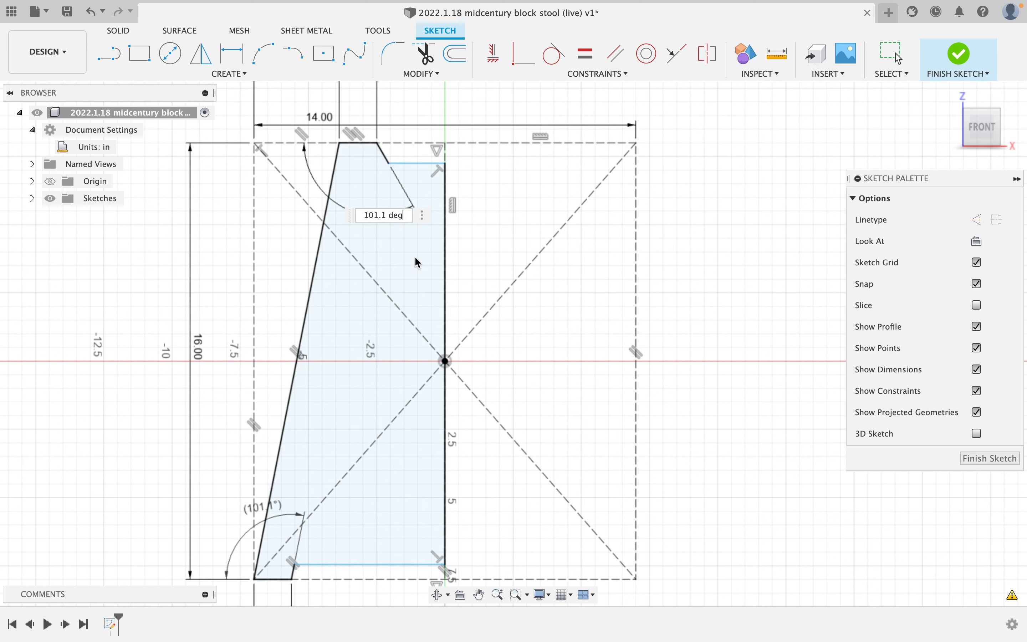
key("Return")
key("Escape")
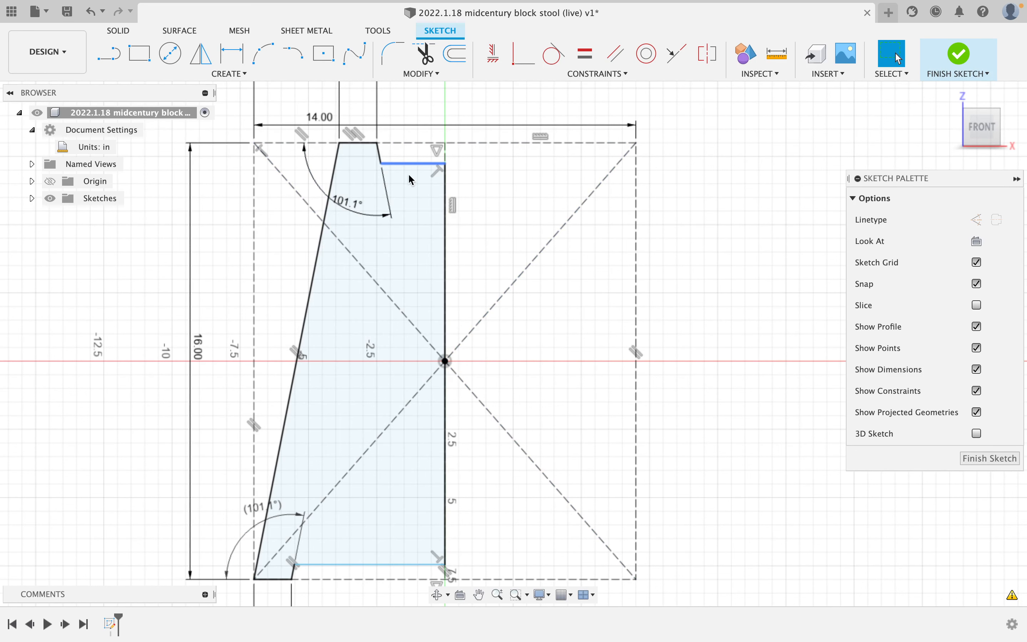
Dimension the vertical distance from the top segment to the upper notch's horizontal edge as 3/8 in.
left_click_drag(310, 568, 337, 556)
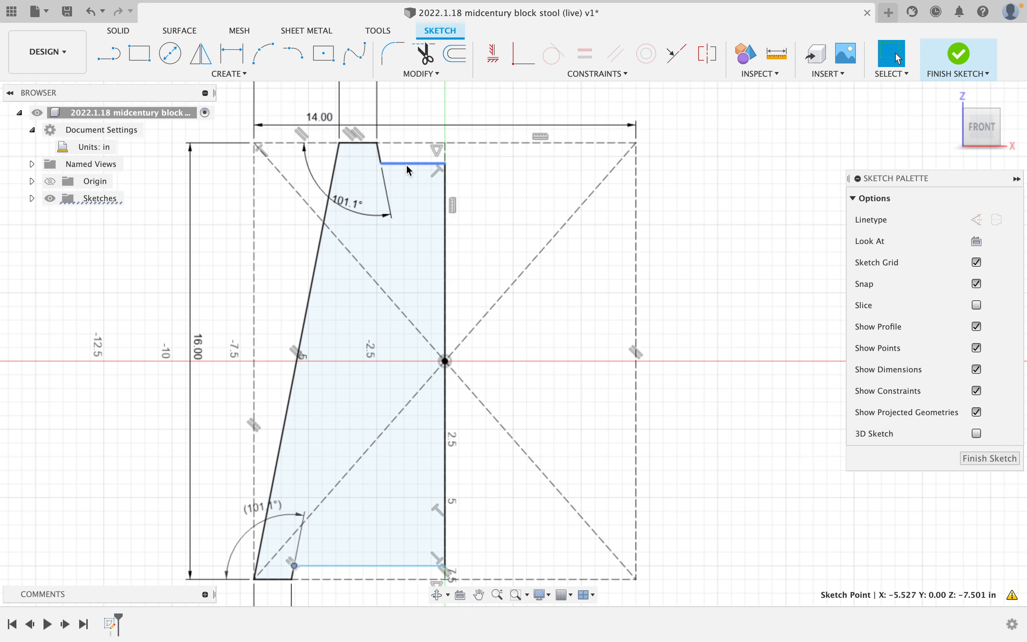
mouse_move(409, 170)
left_mouse_down()
mouse_move(408, 186)
mouse_move(411, 177)
left_mouse_up()
key("d")
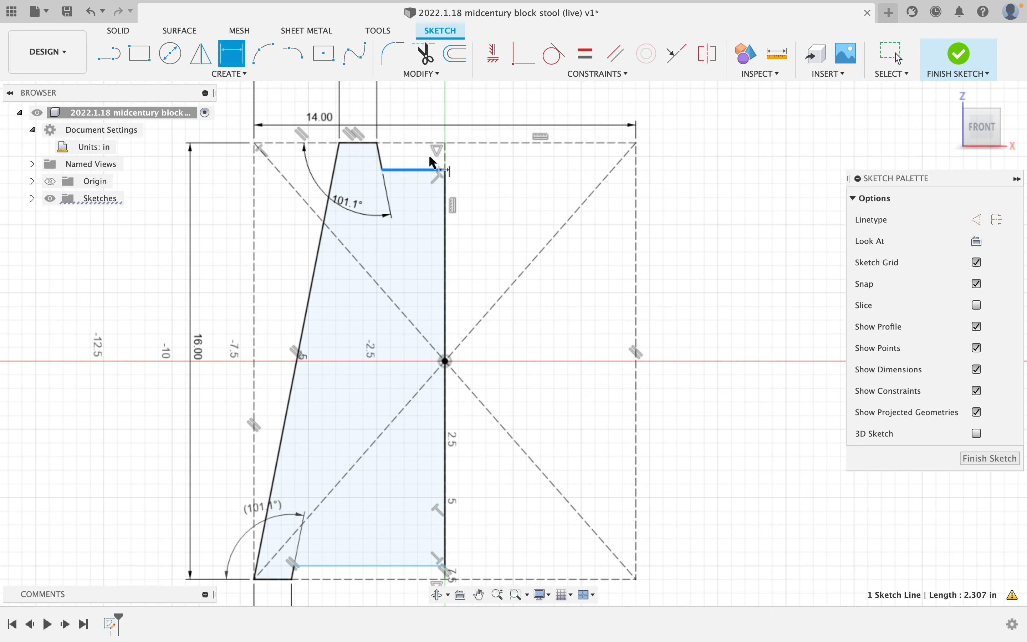
left_click(384, 143)
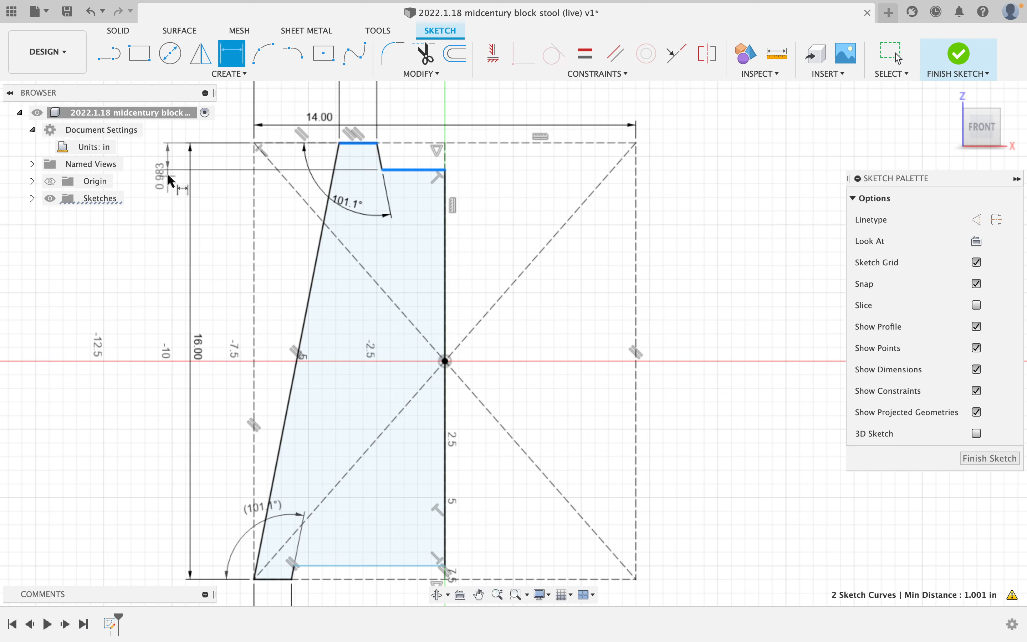
left_click(178, 177)
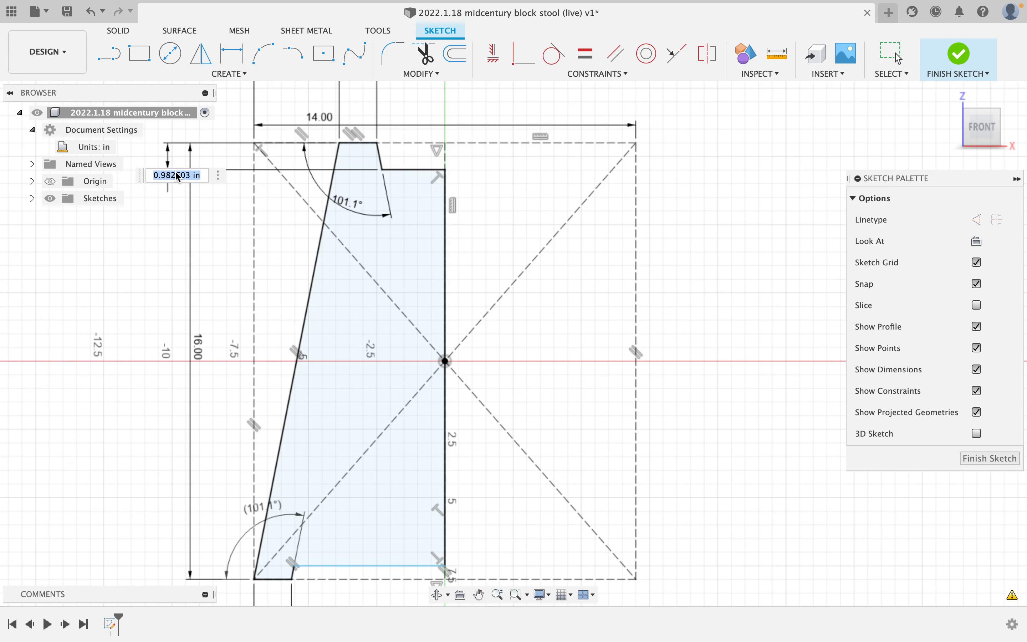
type("3/8")
key("Return")
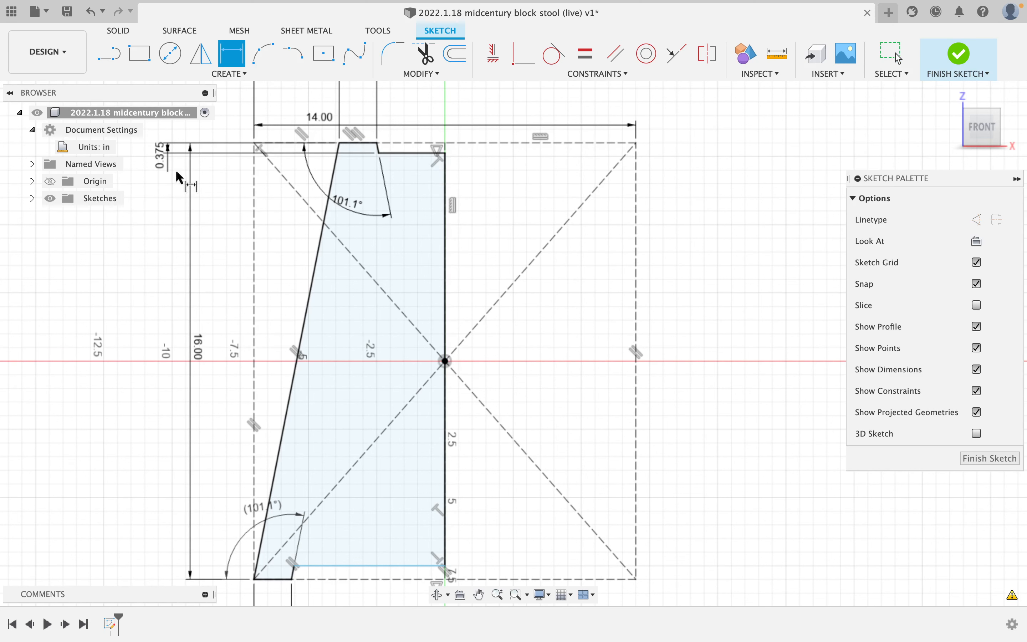
Dimension the vertical distance from the bottom segment to the lower notch's horizontal edge as 7/8 in.
left_click(319, 562)
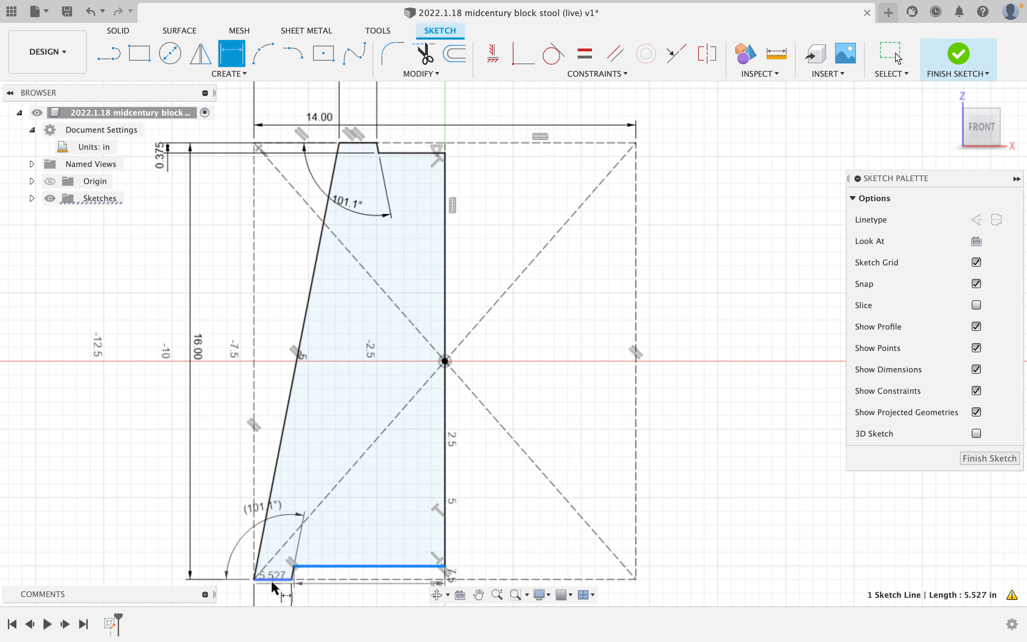
left_click(271, 580)
left_click(110, 555)
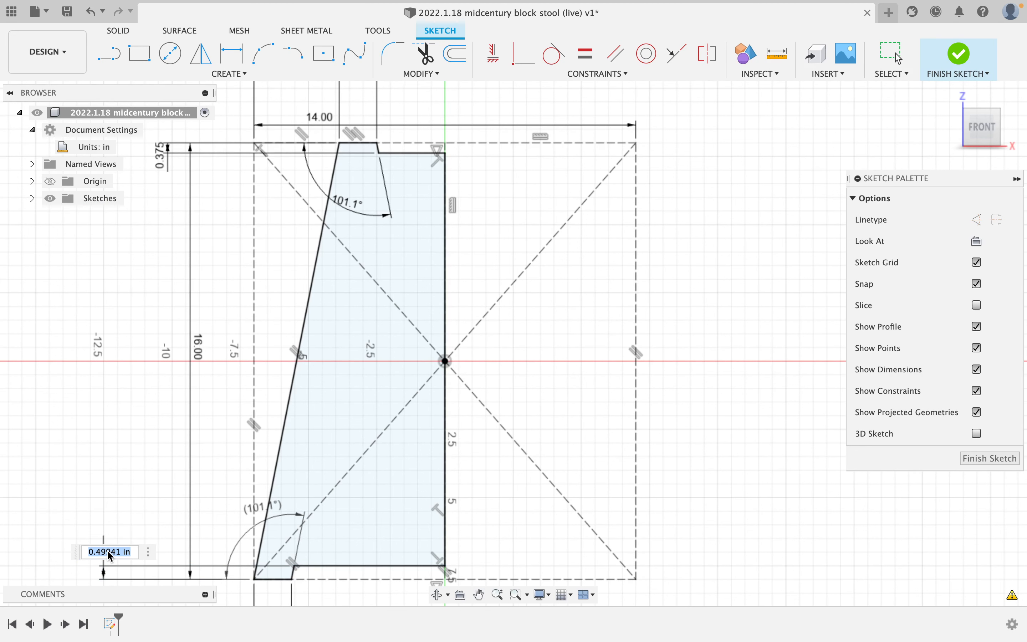
type("7/8")
key("Return")
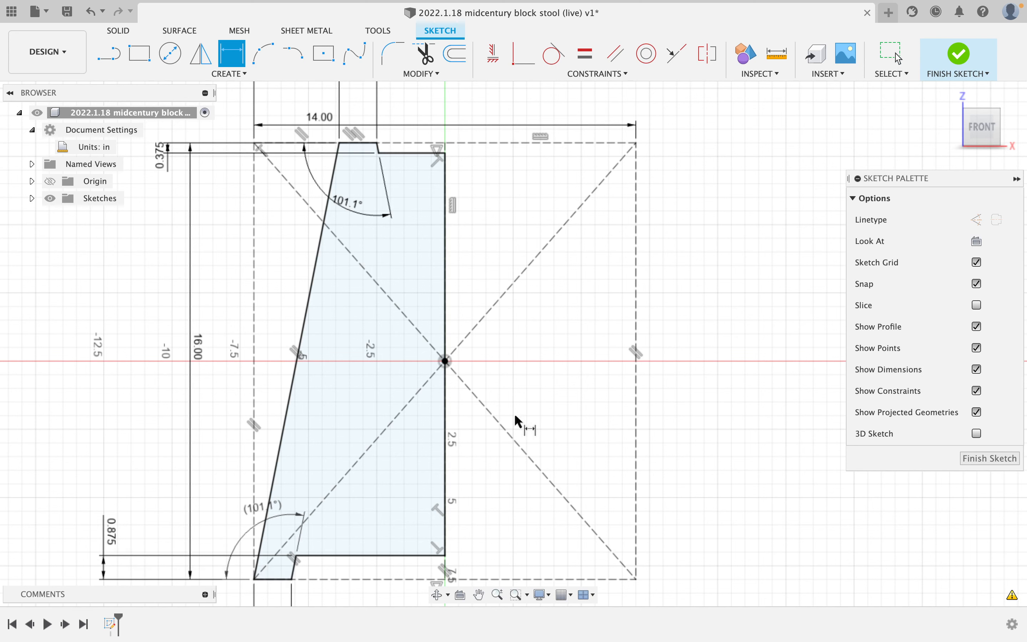
Set the width of the profile's bottom segment to 2.375 in and finish the sketch.
scroll(252, 471, "down", 4)
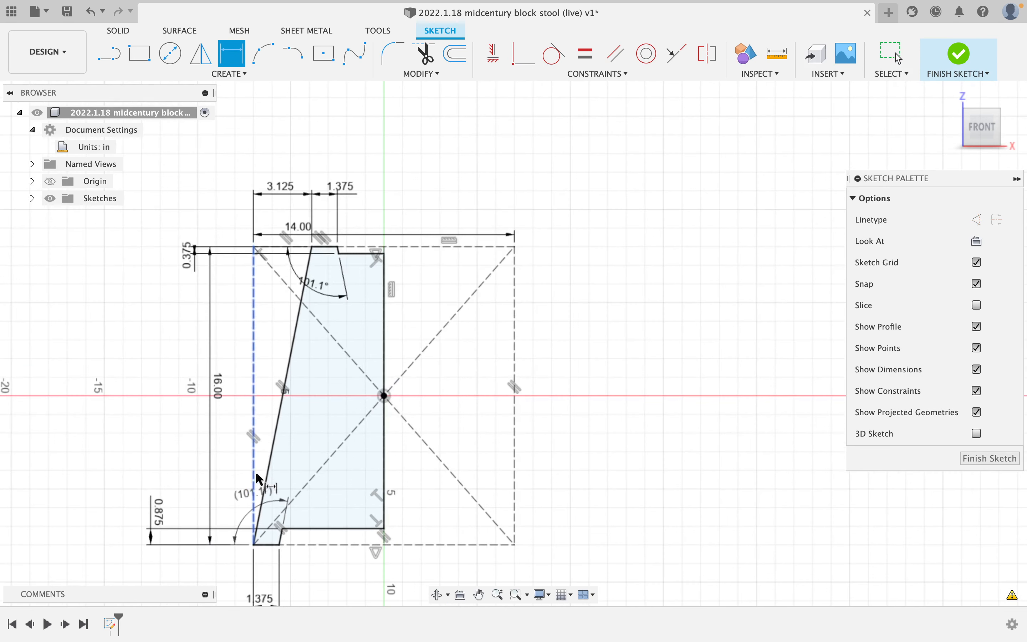
middle_click_drag(256, 469, 252, 410)
scroll(252, 408, "up", 3)
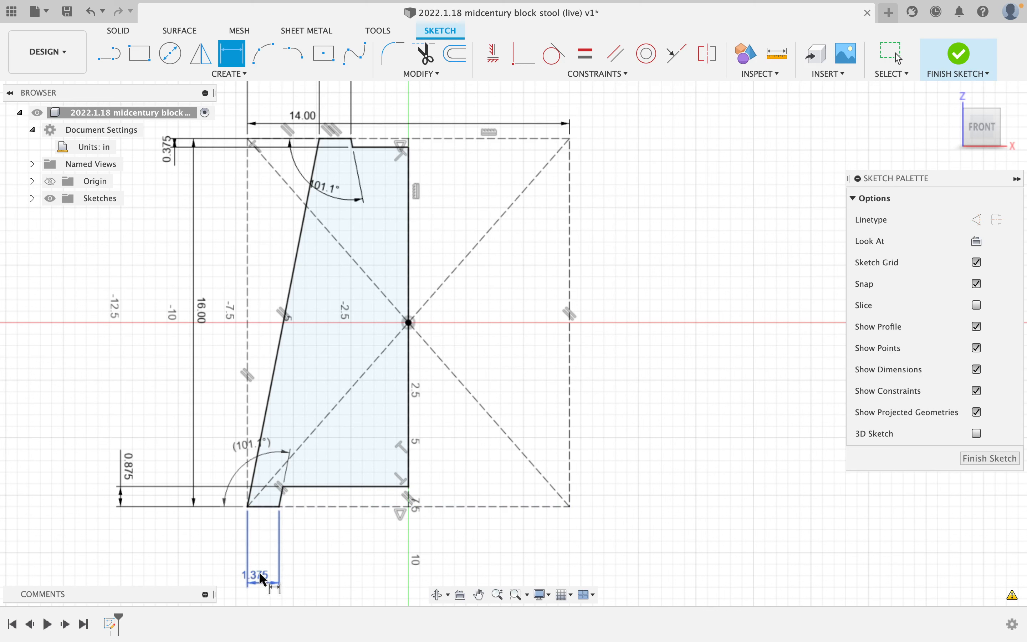
left_click(263, 579)
type("2.375")
key("Return")
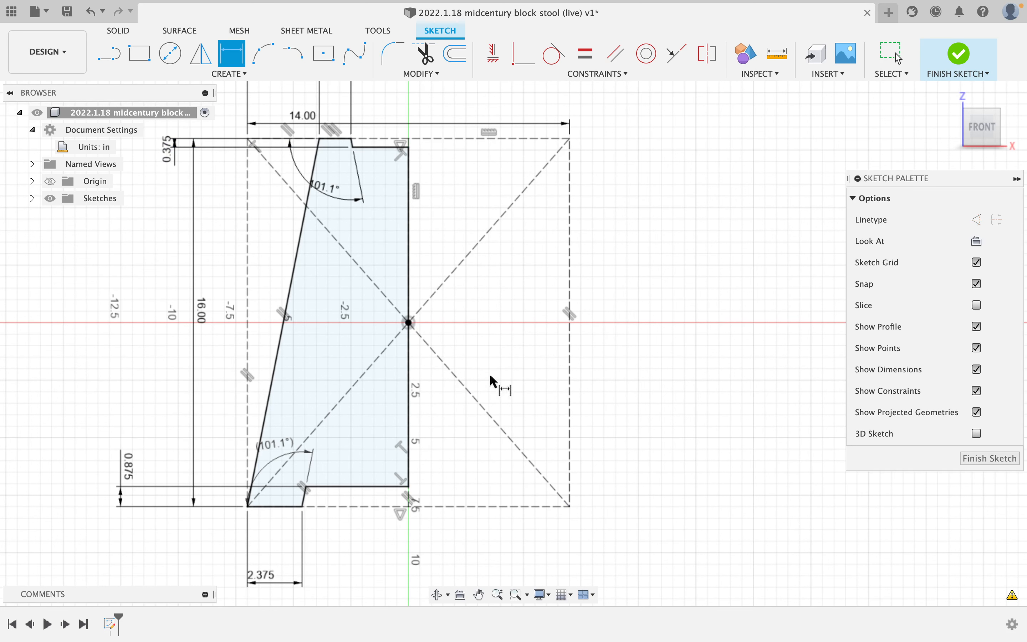
left_click(962, 60)
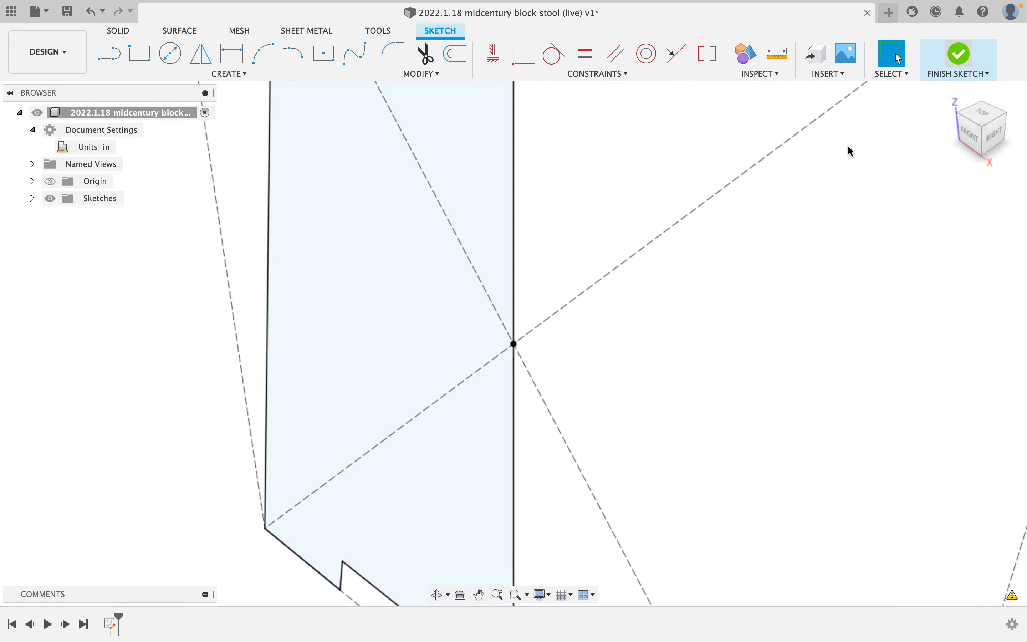
Extrude the half-profile symmetrically by 5/8 in per side as a new body.
mouse_move(613, 277)
middle_mouse_down("shift")
mouse_move(699, 252)
mouse_move(714, 259)
mouse_move(640, 242)
middle_mouse_up("shift")
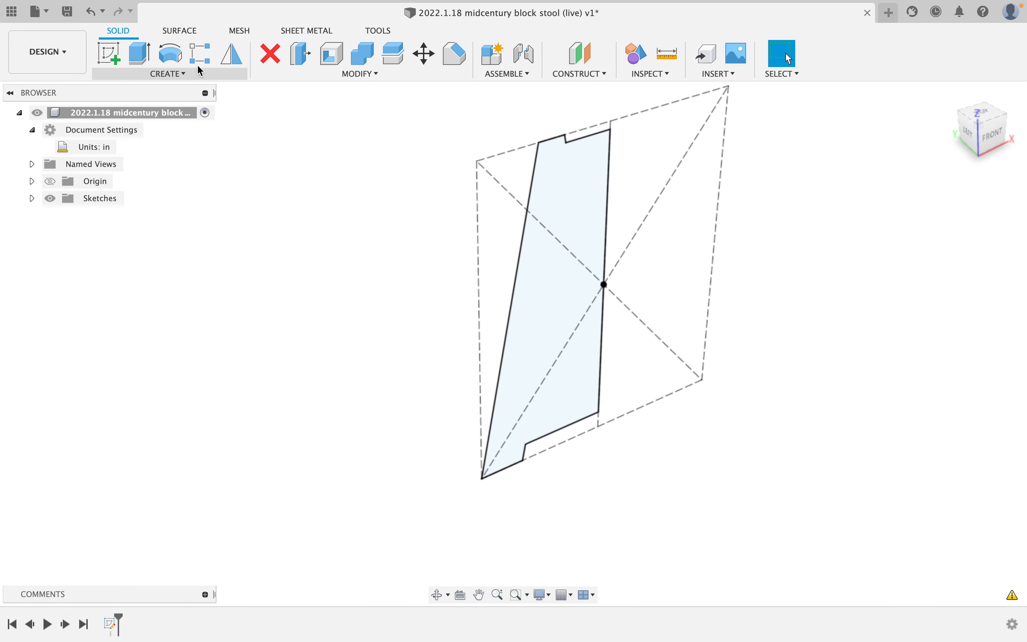
left_click(135, 65)
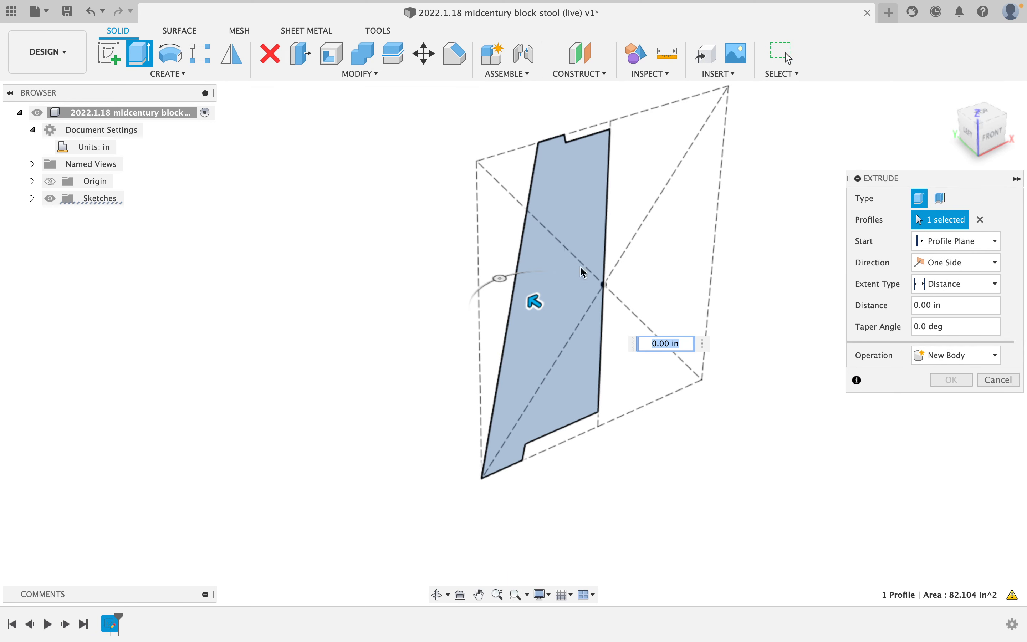
left_click(971, 261)
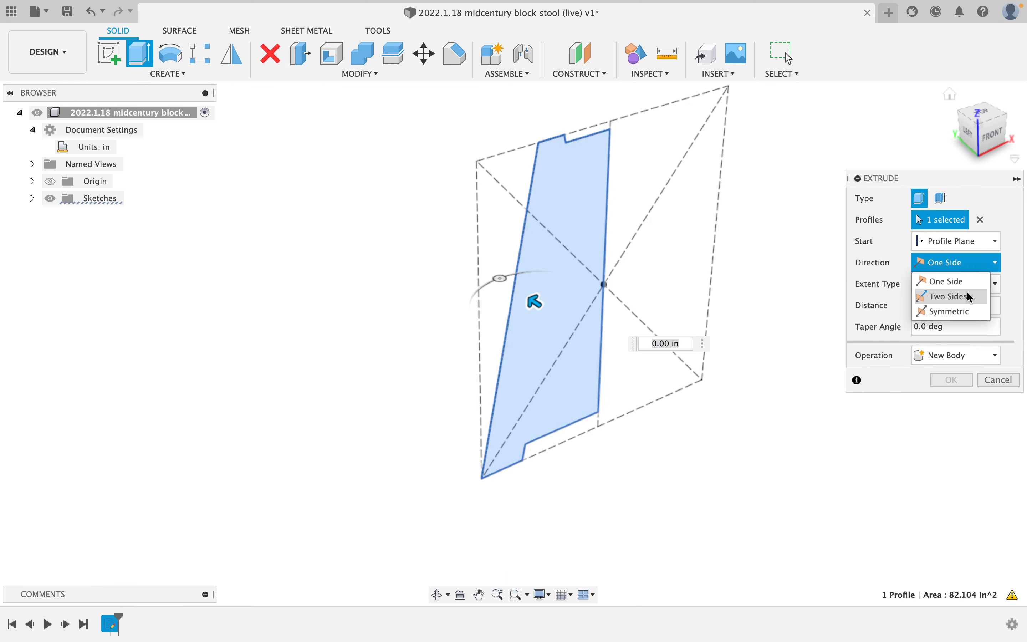
left_click(967, 307)
left_click(951, 325)
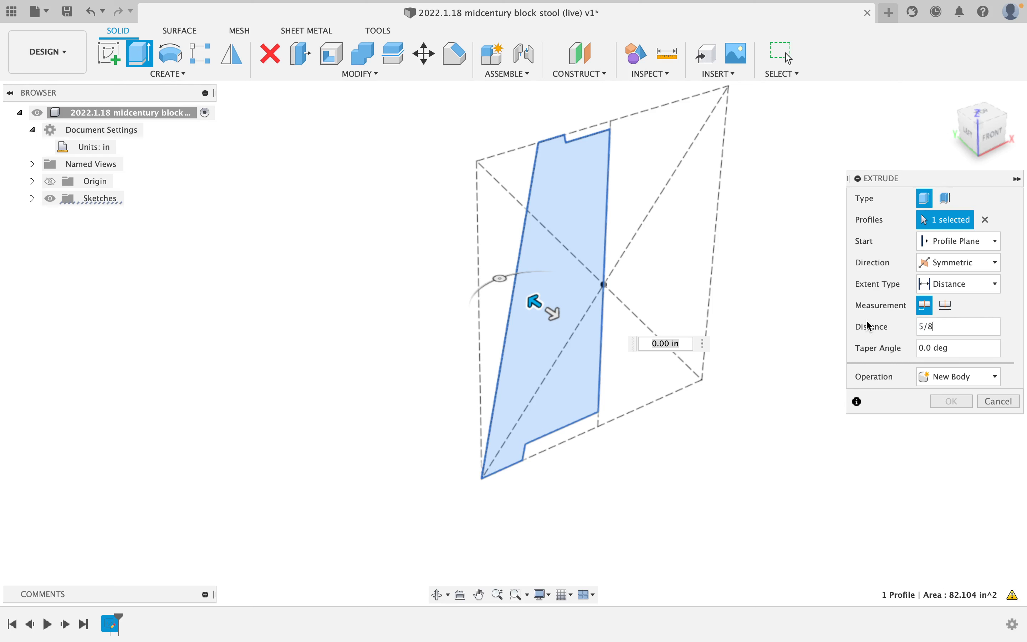
type("5/8")
key("Return")
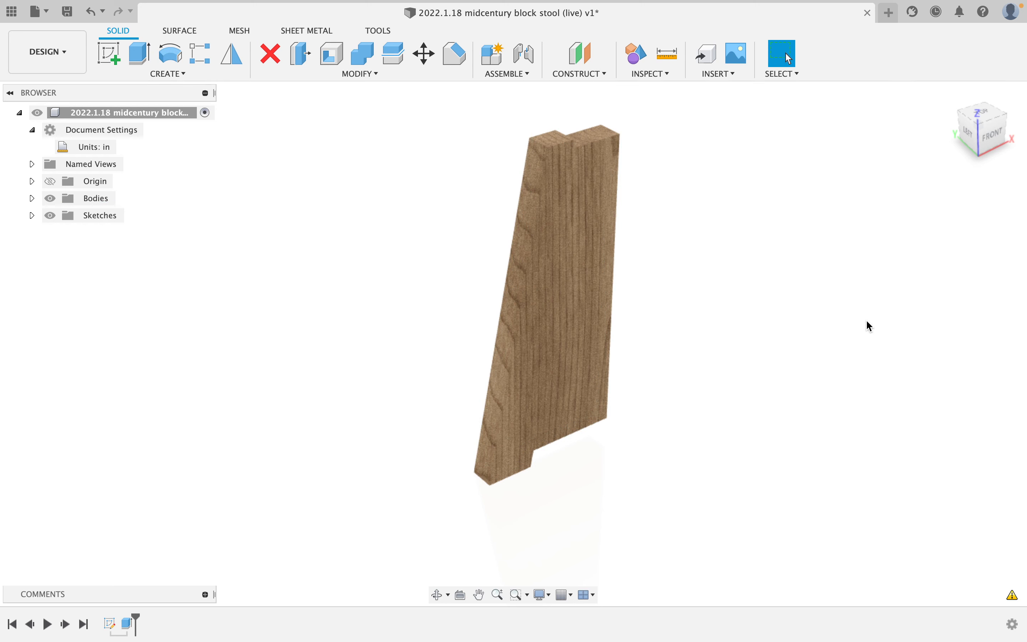
Start a sketch on the leg's small raised top face and draw a construction line lengthwise across its middle.
mouse_move(522, 225)
middle_mouse_down("shift")
mouse_move(550, 211)
mouse_move(597, 225)
mouse_move(576, 247)
mouse_move(532, 207)
mouse_move(596, 172)
mouse_move(571, 214)
mouse_move(623, 256)
mouse_move(598, 254)
middle_mouse_up("shift")
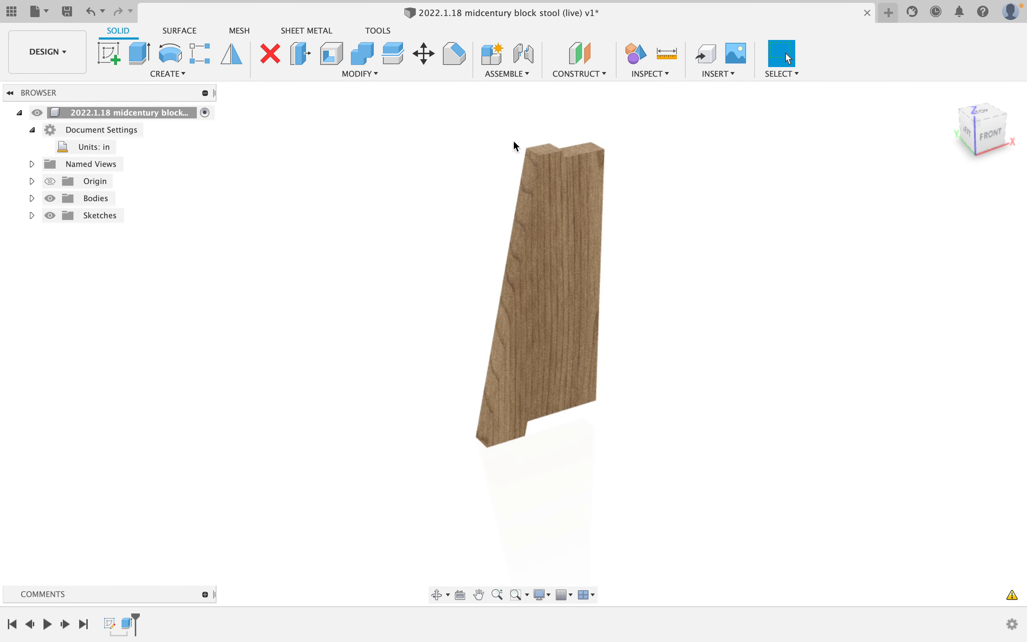
mouse_move(491, 196)
middle_mouse_down("shift")
mouse_move(516, 233)
mouse_move(497, 211)
middle_mouse_up("shift")
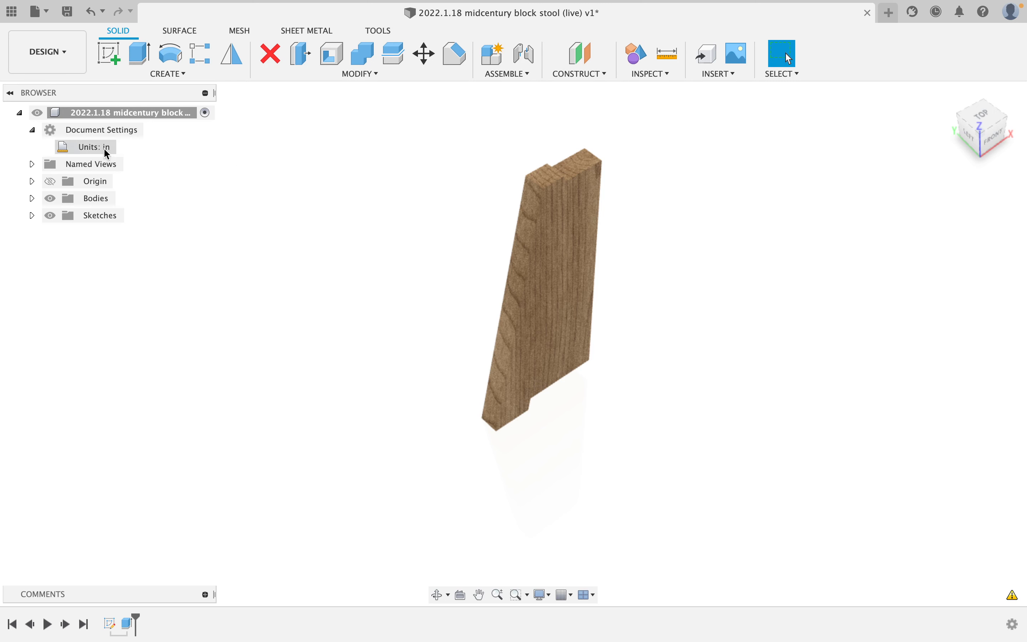
left_click(110, 56)
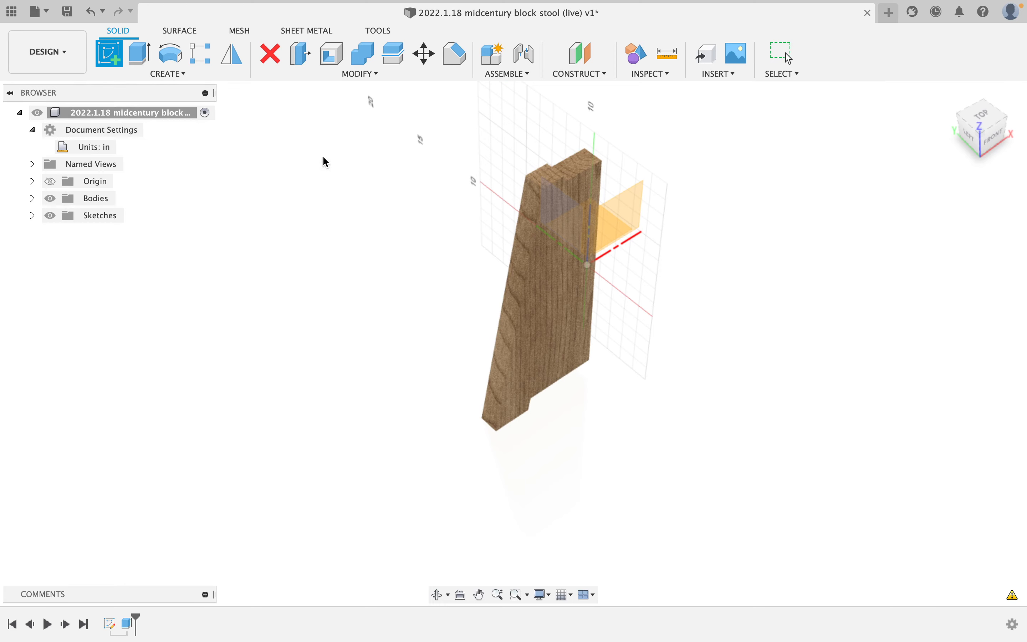
left_click(545, 179)
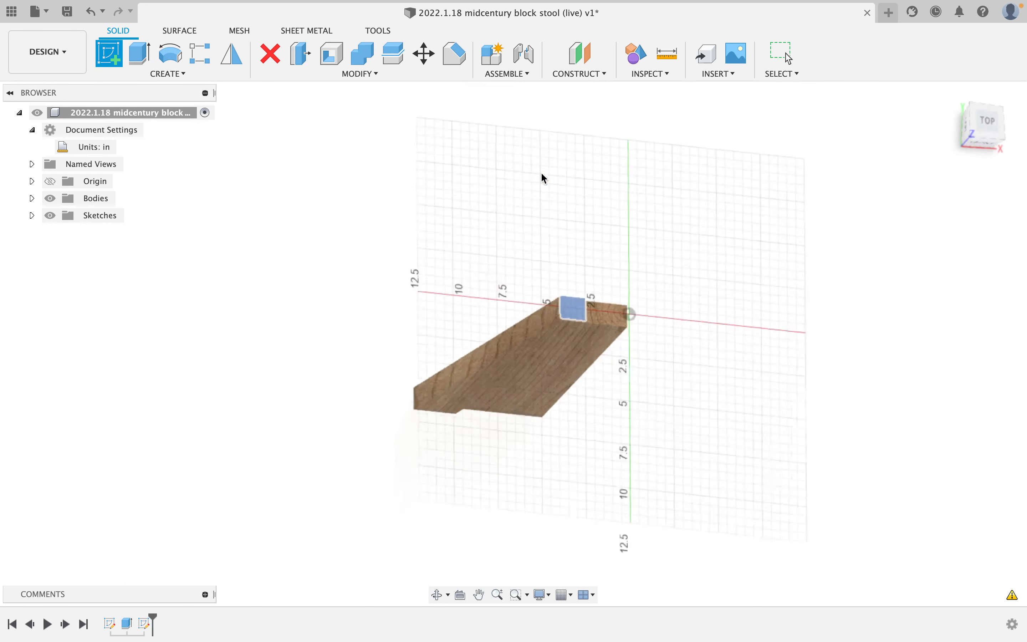
scroll(501, 352, "up", 6)
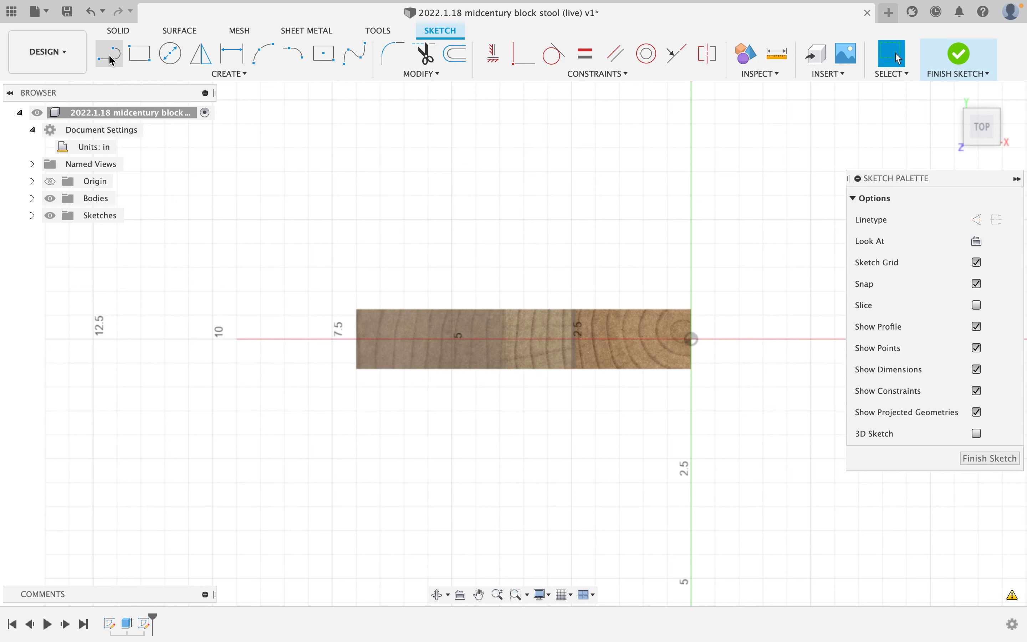
key("l")
left_click(505, 339)
left_click(571, 339)
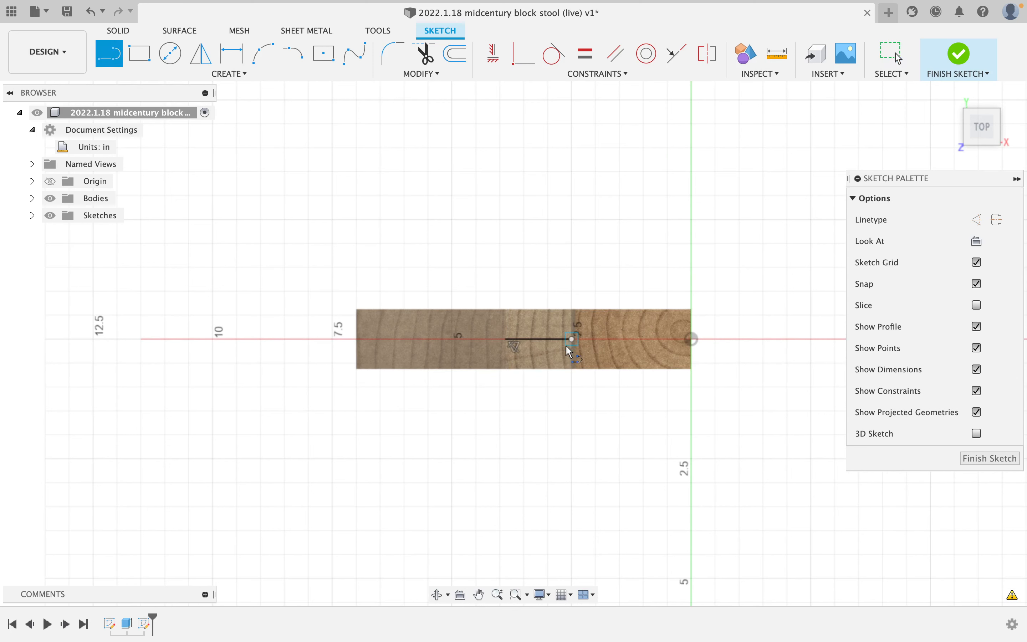
key("Escape")
left_click(551, 345)
key("x")
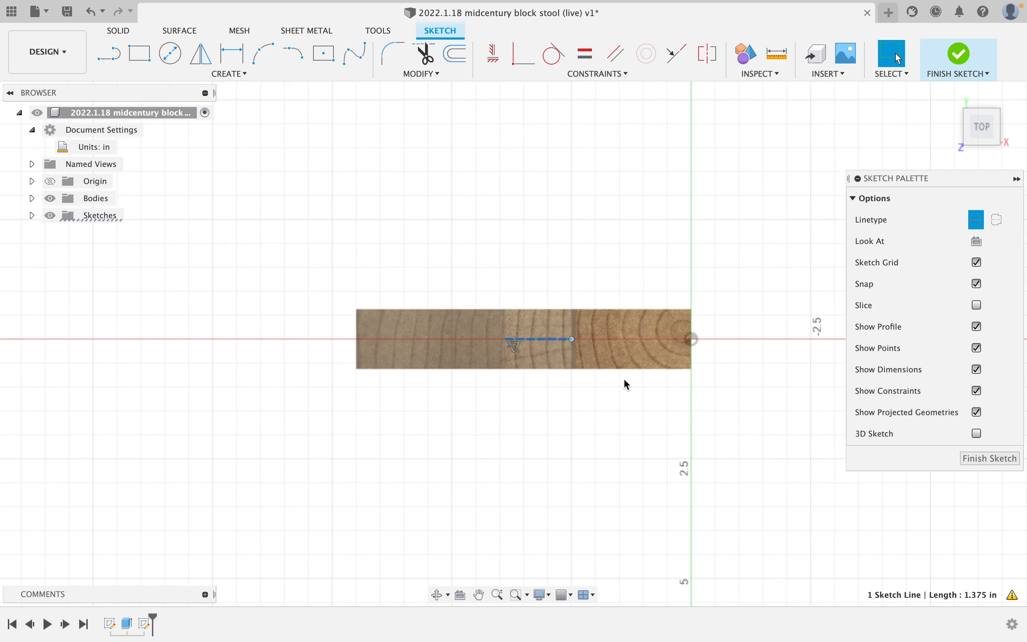
key("Escape")
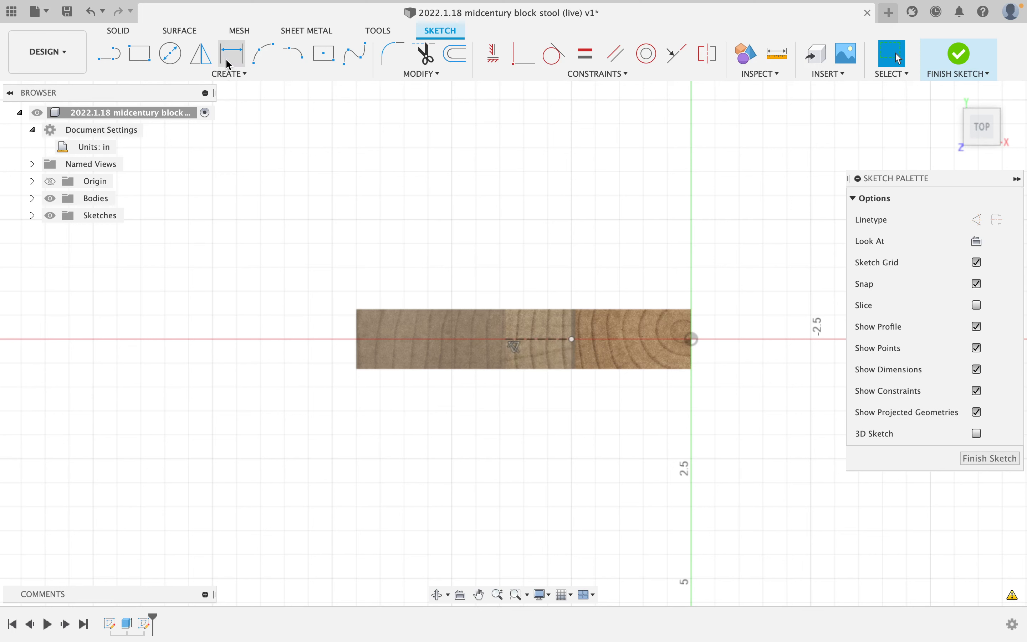
Draw a circle centred on the construction line's midpoint and dimension its diameter as 0.625 in.
left_click(179, 61)
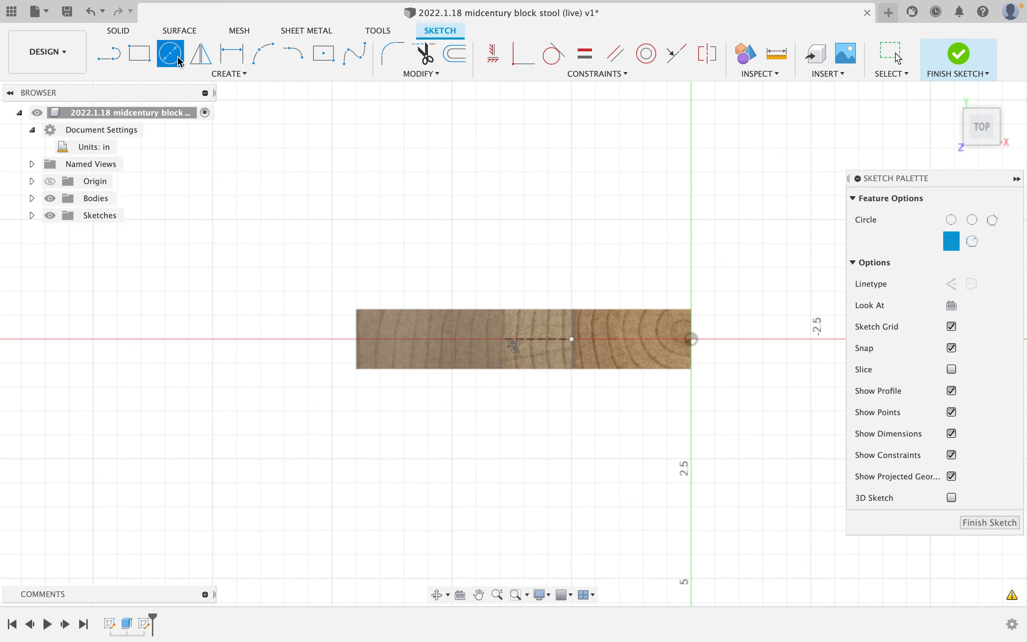
left_click(544, 339)
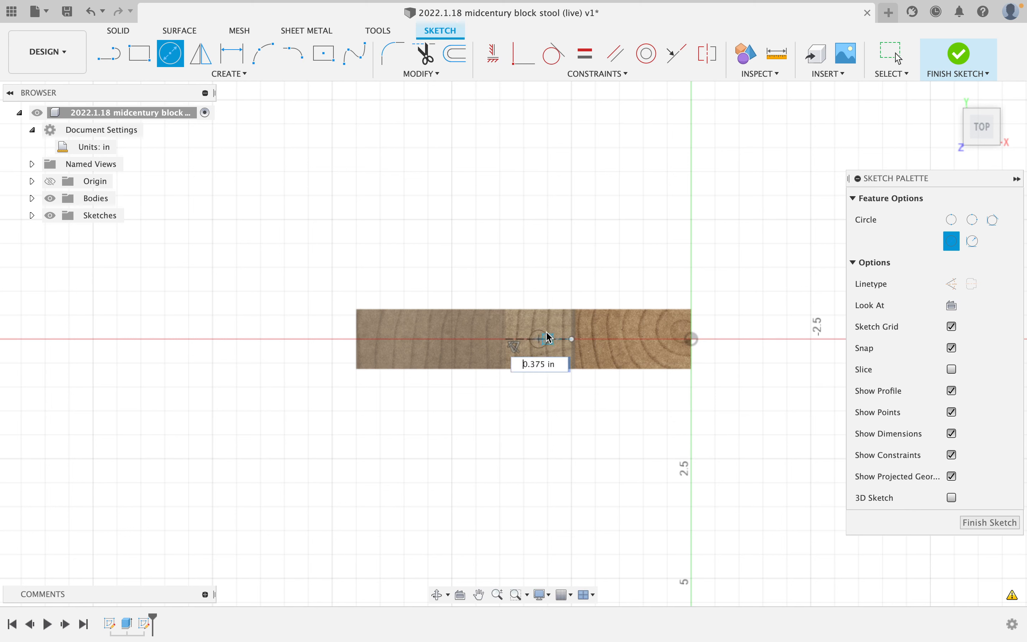
left_click(555, 332)
key("l")
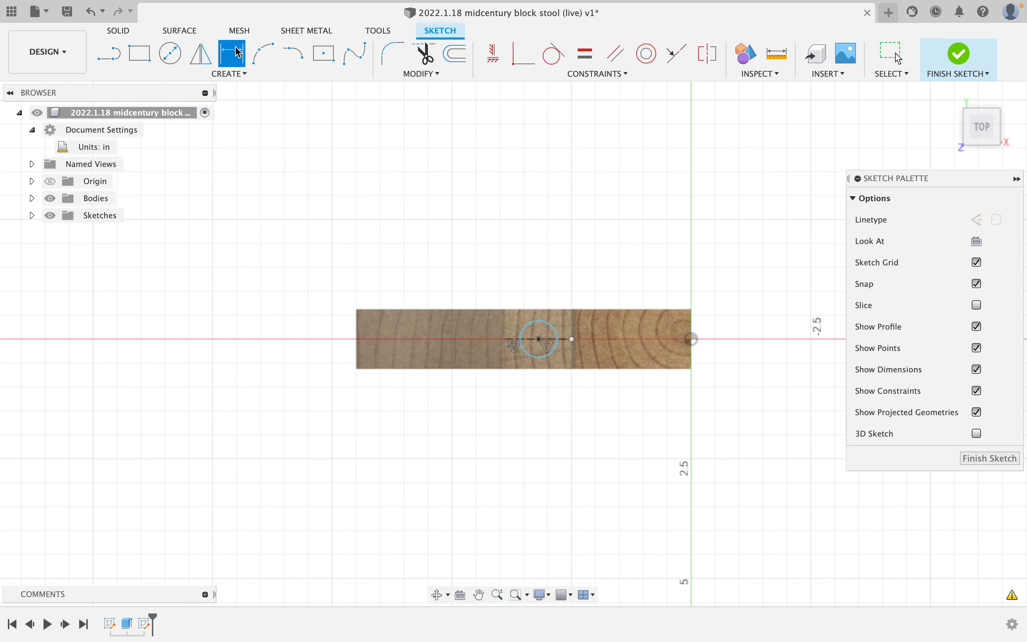
left_click(556, 331)
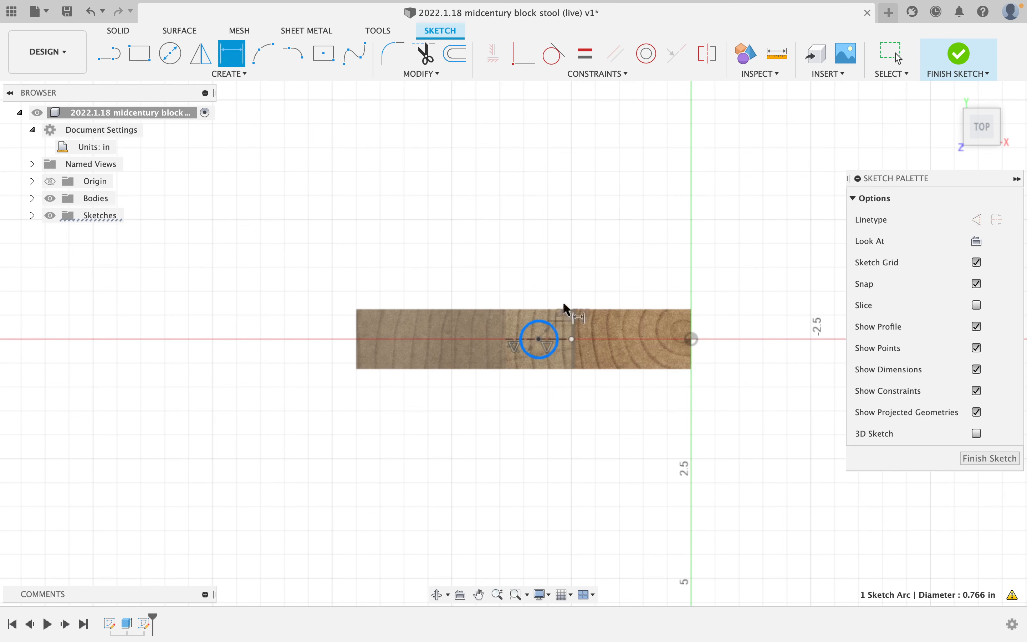
left_click(616, 231)
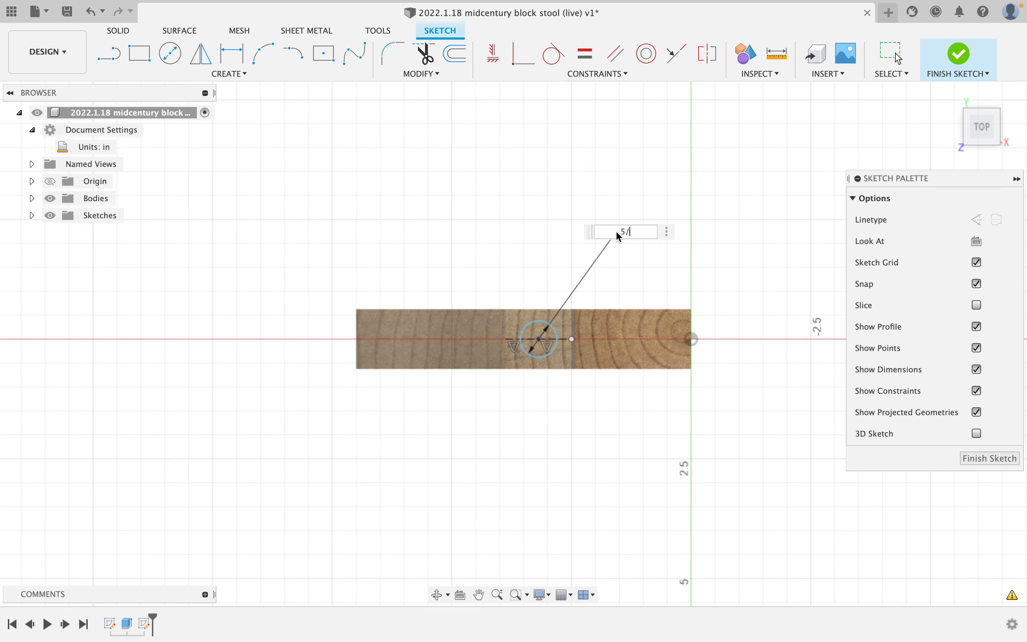
type(".625")
key("Return")
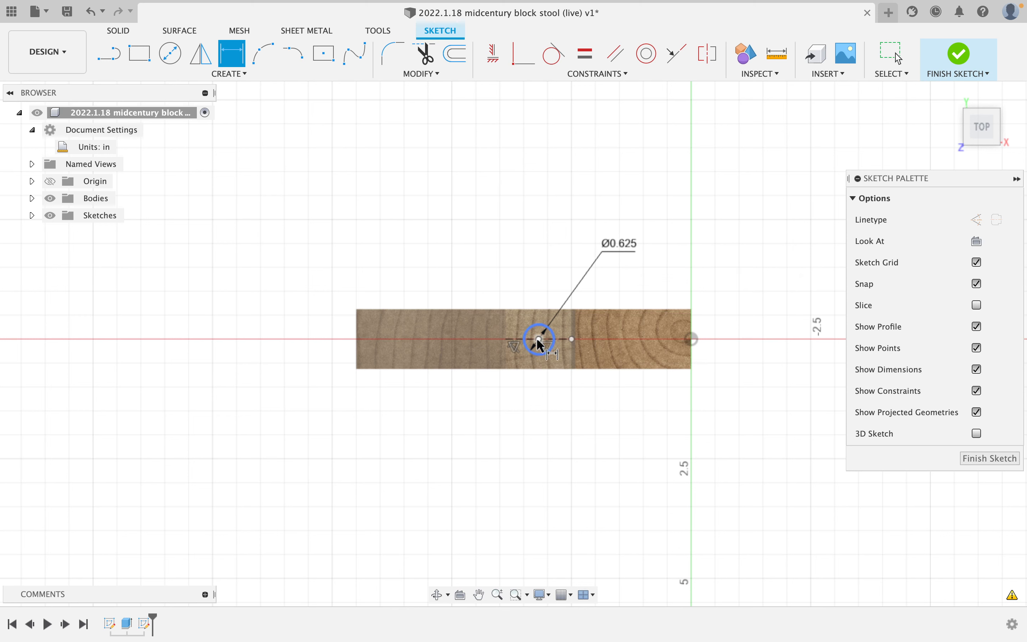
key("Escape")
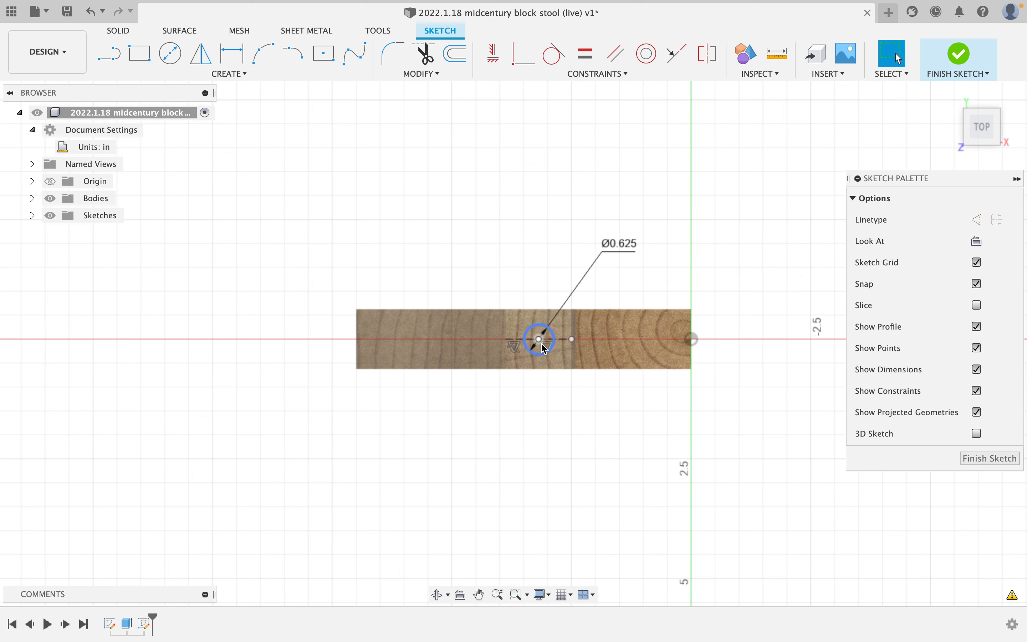
Attach the construction line's free endpoint to the midpoint of the top face's inner edge and finish the sketch.
mouse_move(550, 352)
left_mouse_down()
mouse_move(601, 353)
mouse_move(460, 357)
mouse_move(569, 341)
left_mouse_up()
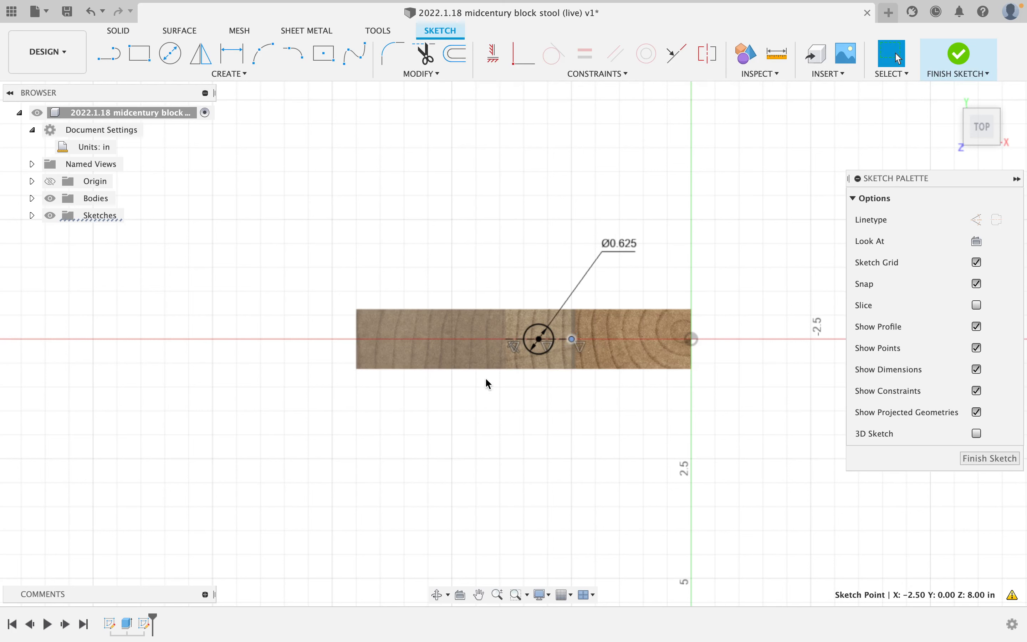
left_click(590, 396)
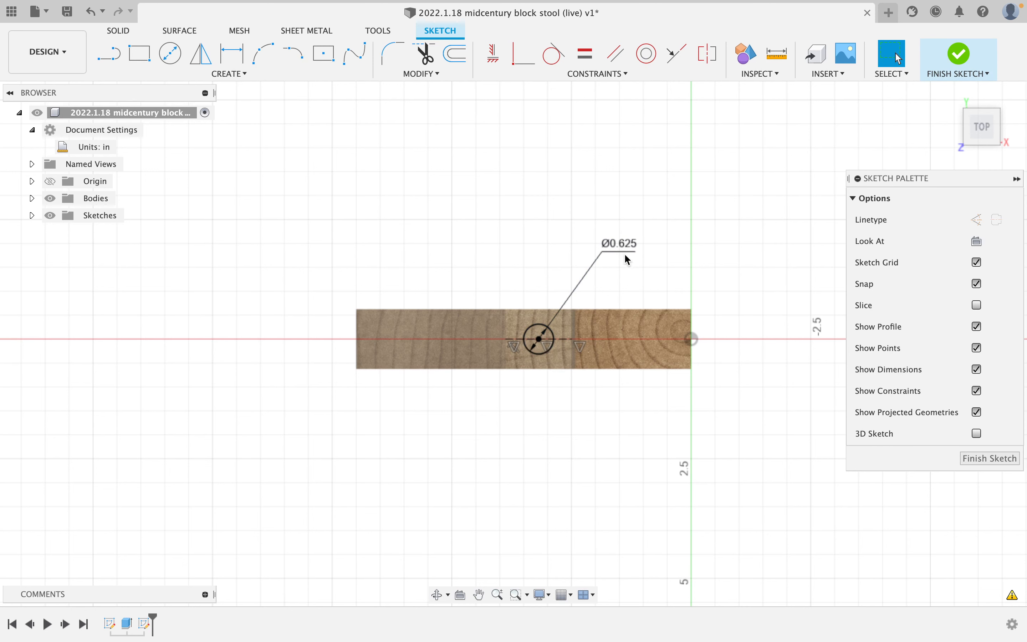
left_click(958, 54)
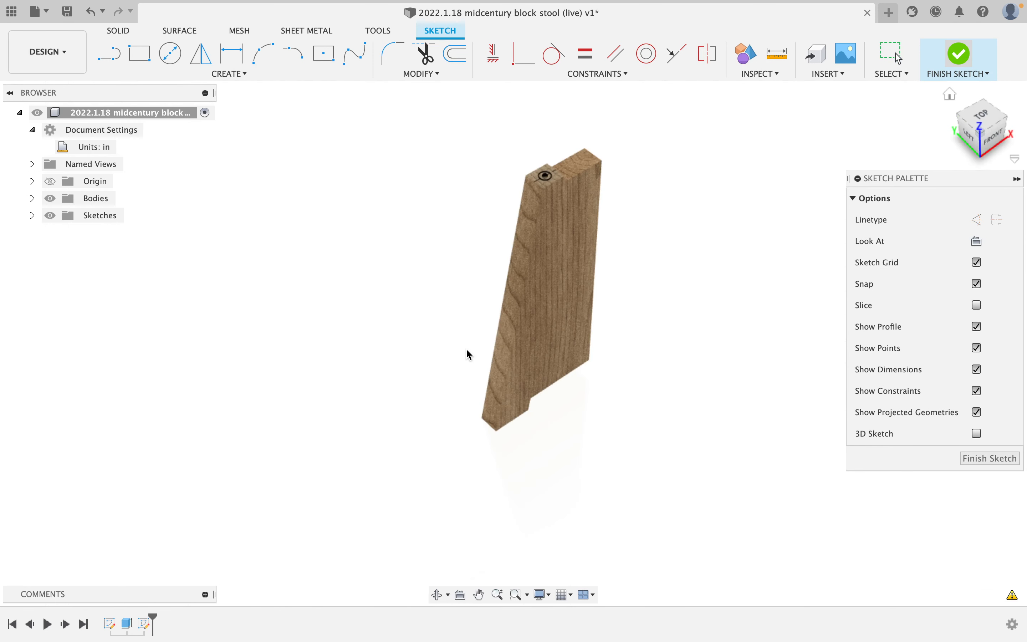
Extrude the circle on the leg's top in two directions, 0.5 in upward and 3 in down into the leg, as a new component.
left_click(145, 61)
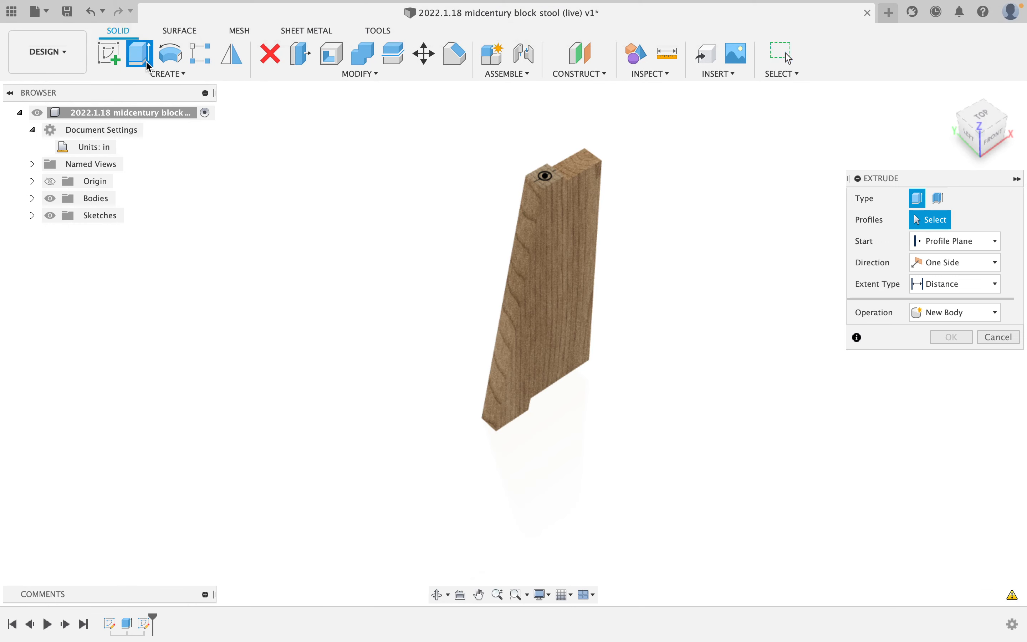
left_click(553, 183)
scroll(541, 168, "up", 5)
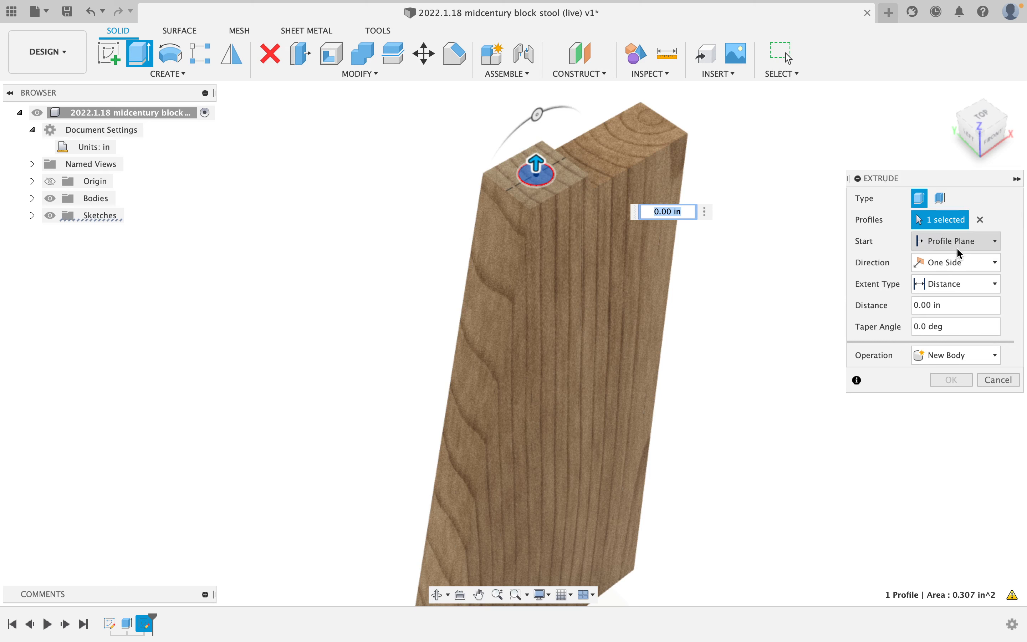
left_click(969, 263)
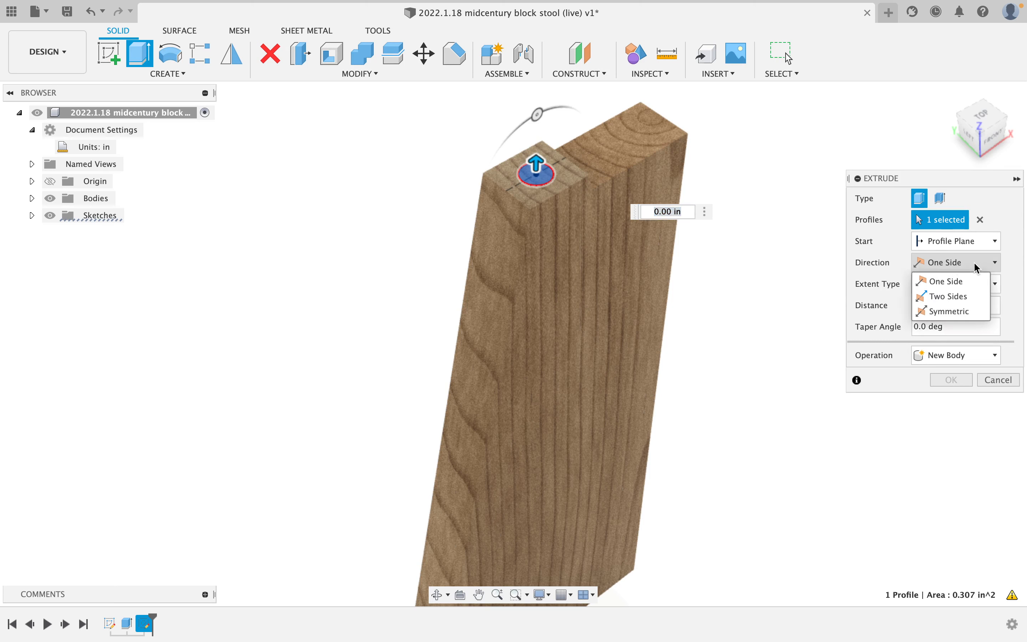
left_click(969, 297)
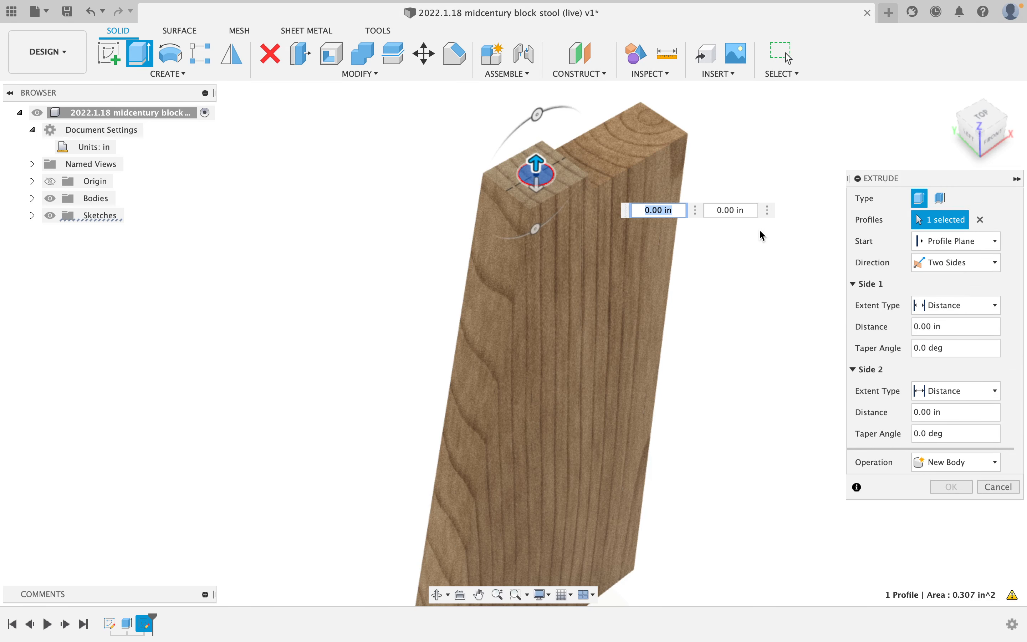
left_click(971, 325)
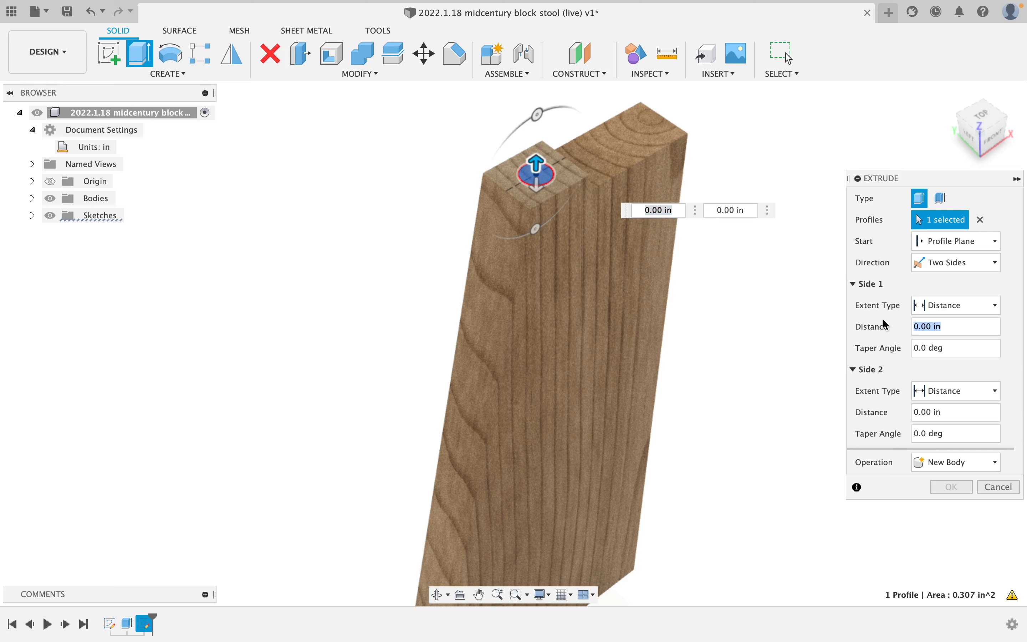
type(".5")
key("Tab")
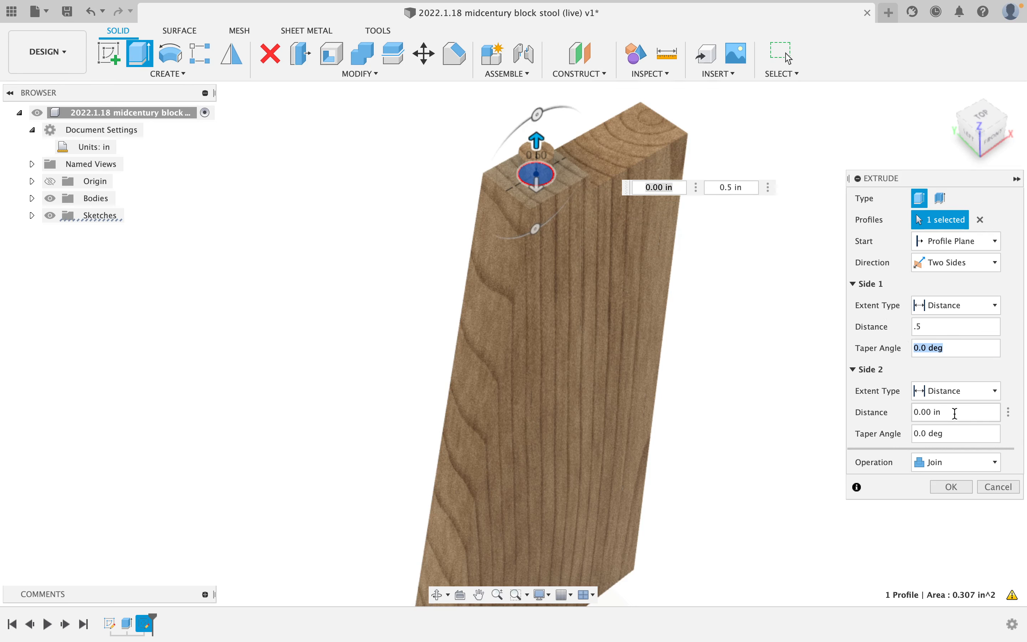
left_click(954, 412)
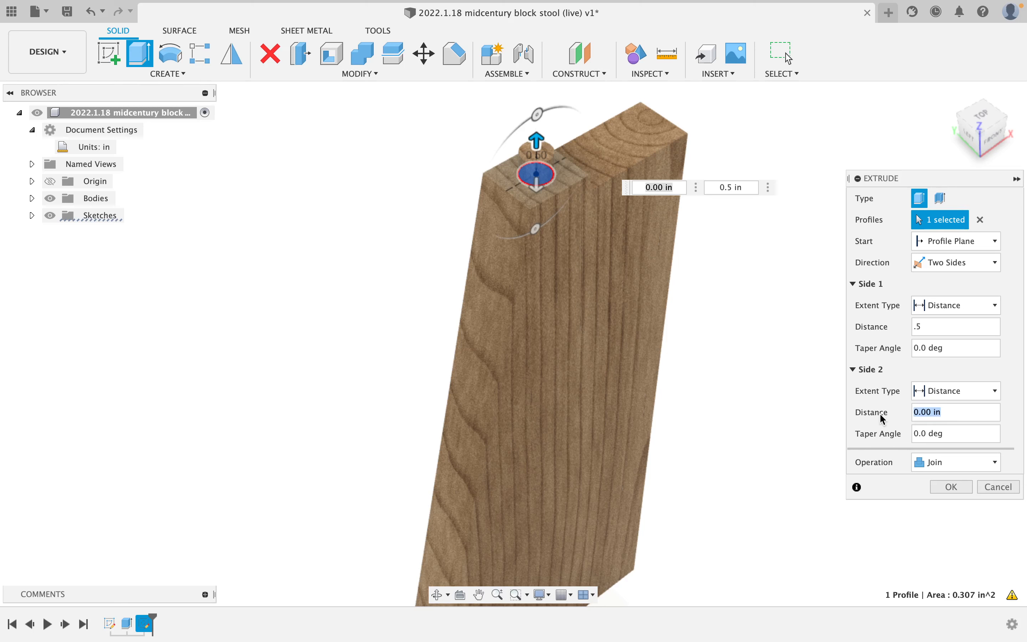
type("3")
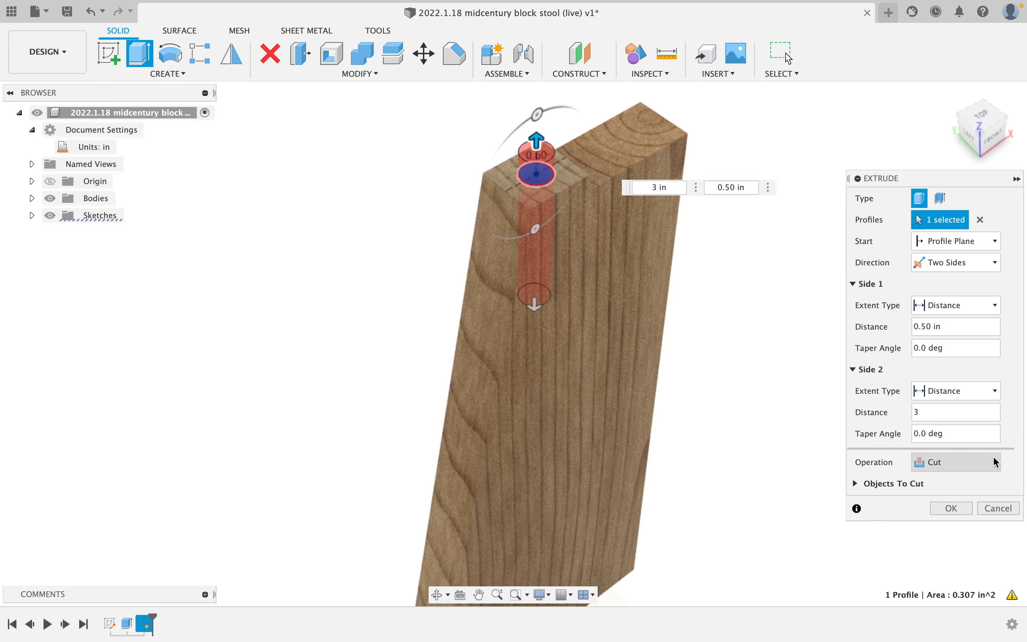
left_click(994, 462)
left_click(965, 542)
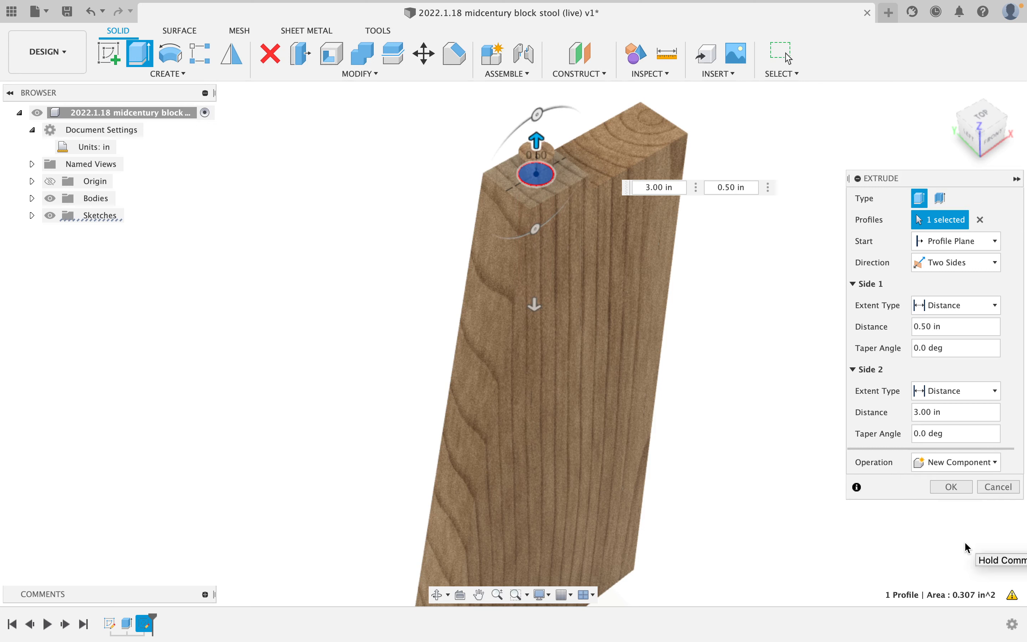
left_click(952, 486)
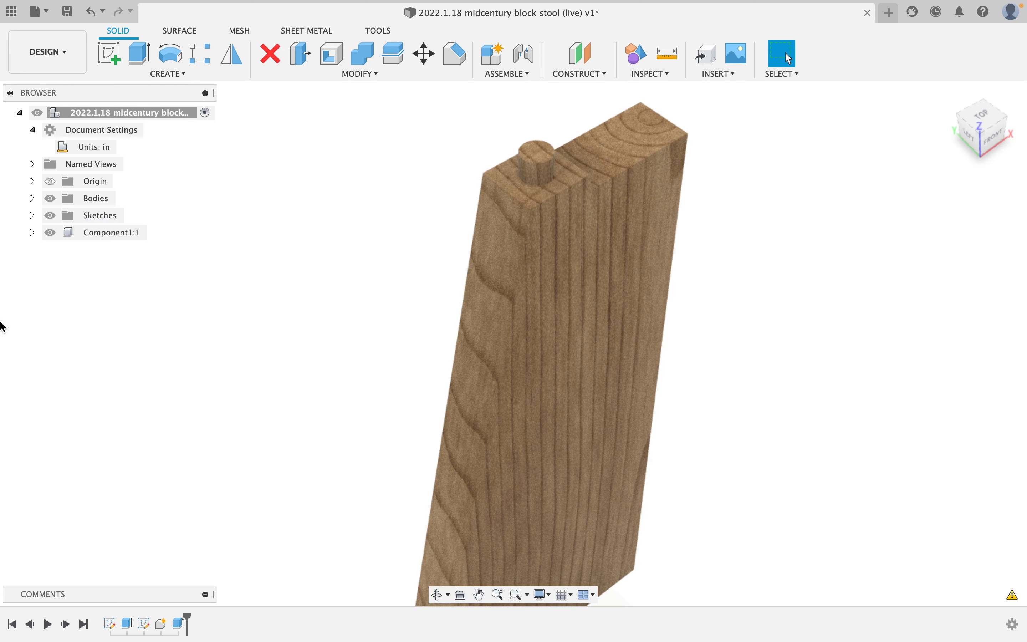
Convert the leg body into its own component.
left_click(32, 198)
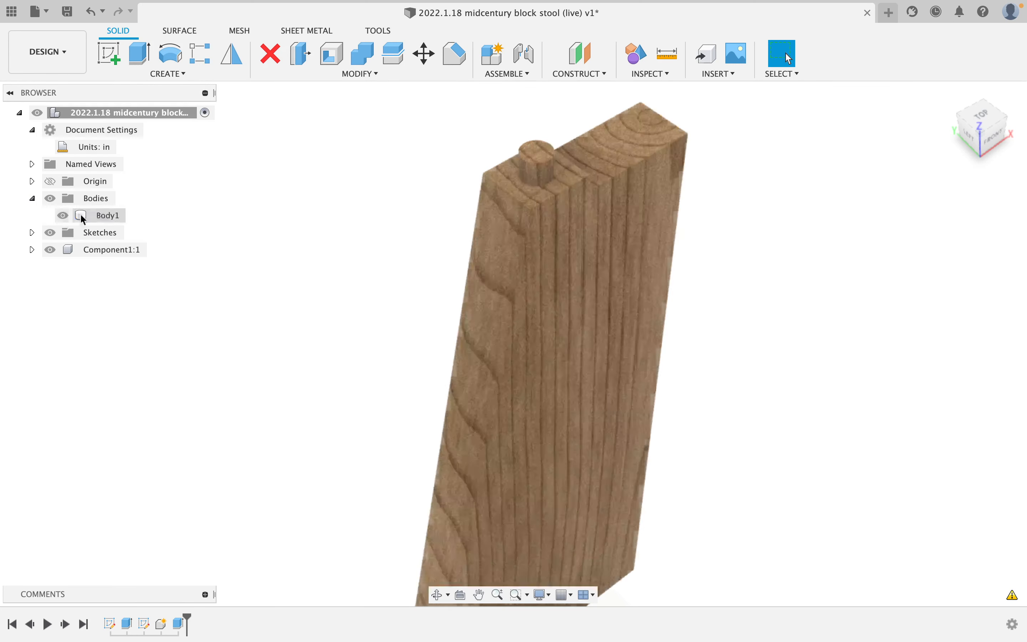
right_click(81, 214)
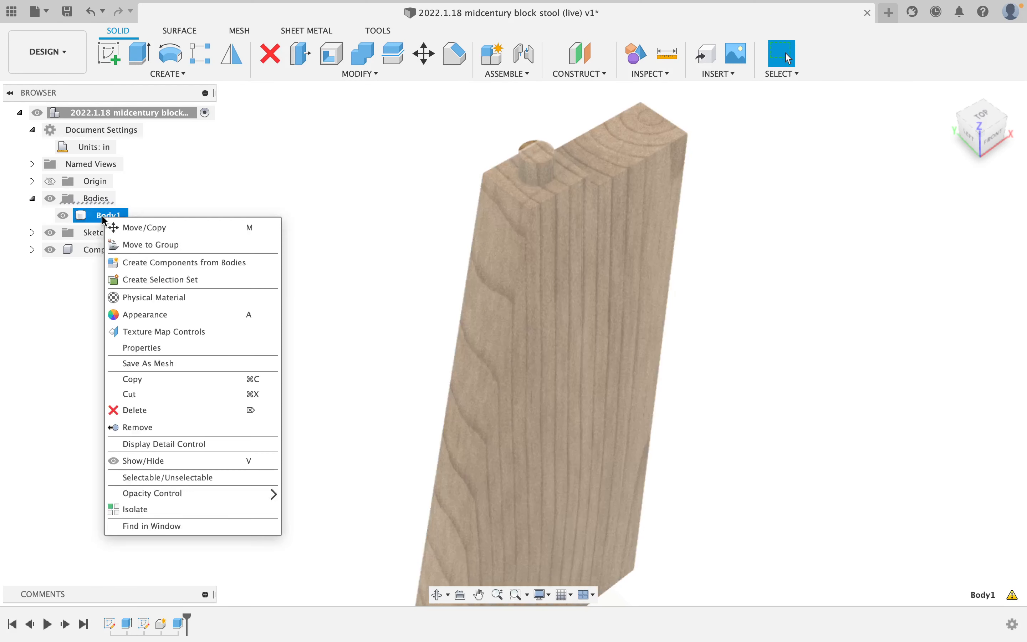
left_click(132, 263)
Rename the dowel's component to "dowels" and the leg's component to "base".
double_click(109, 215)
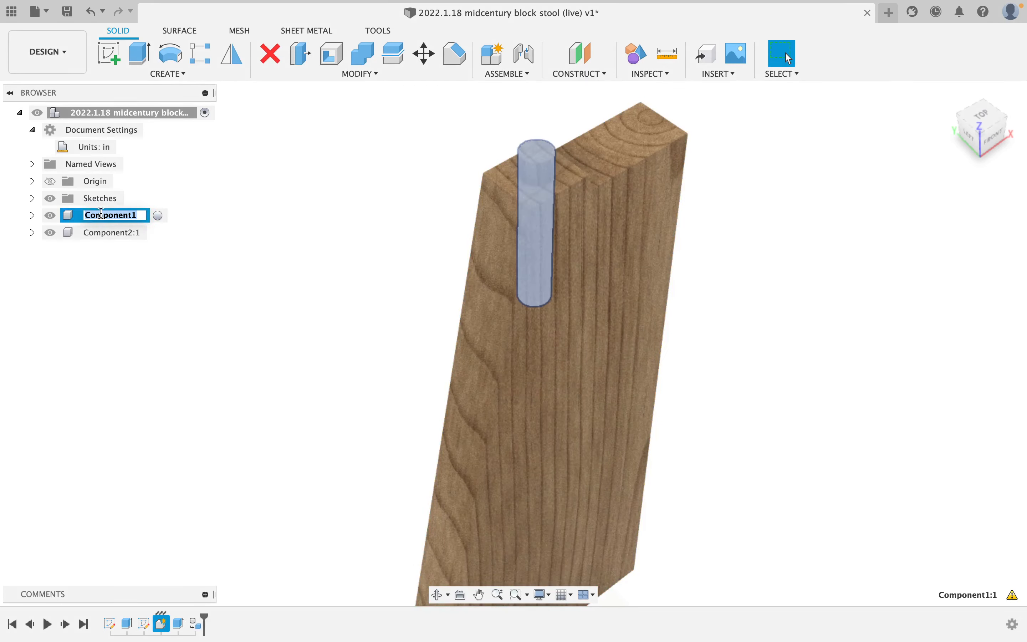
type("dowels")
key("Return")
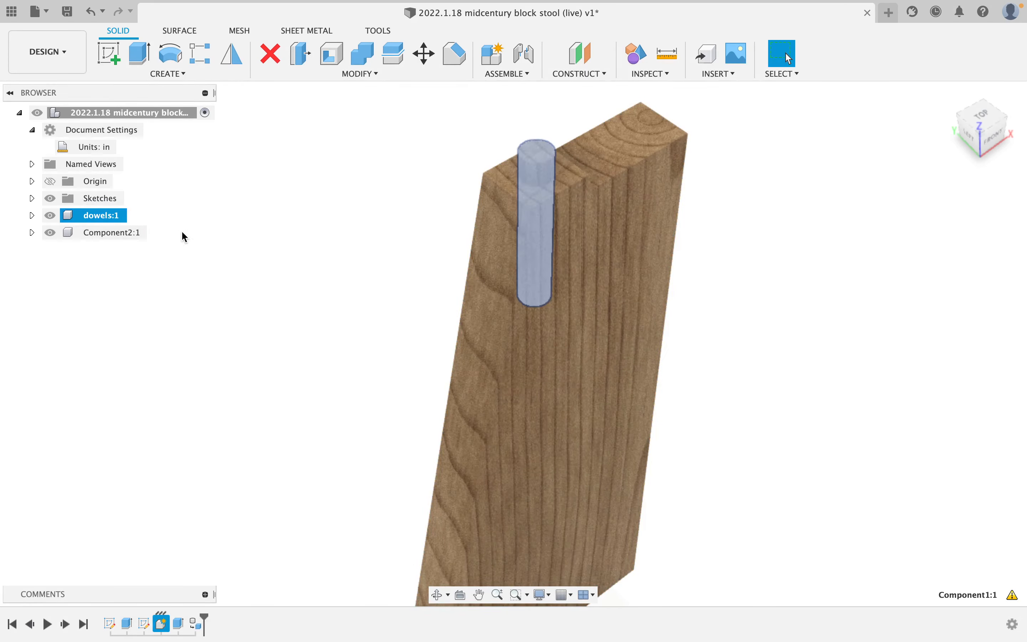
left_click(114, 233)
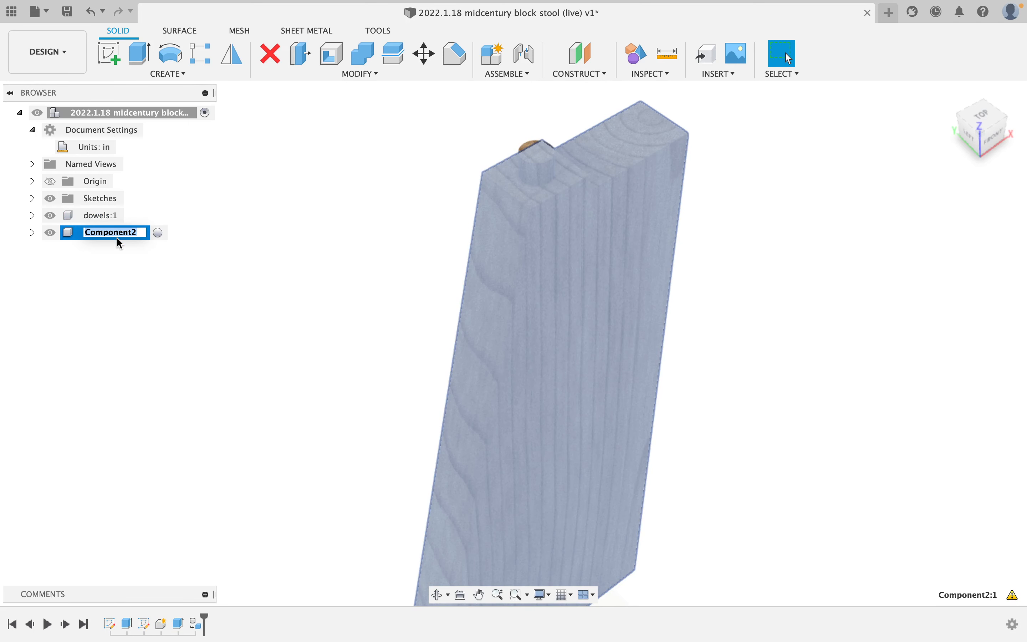
type("base")
key("Return")
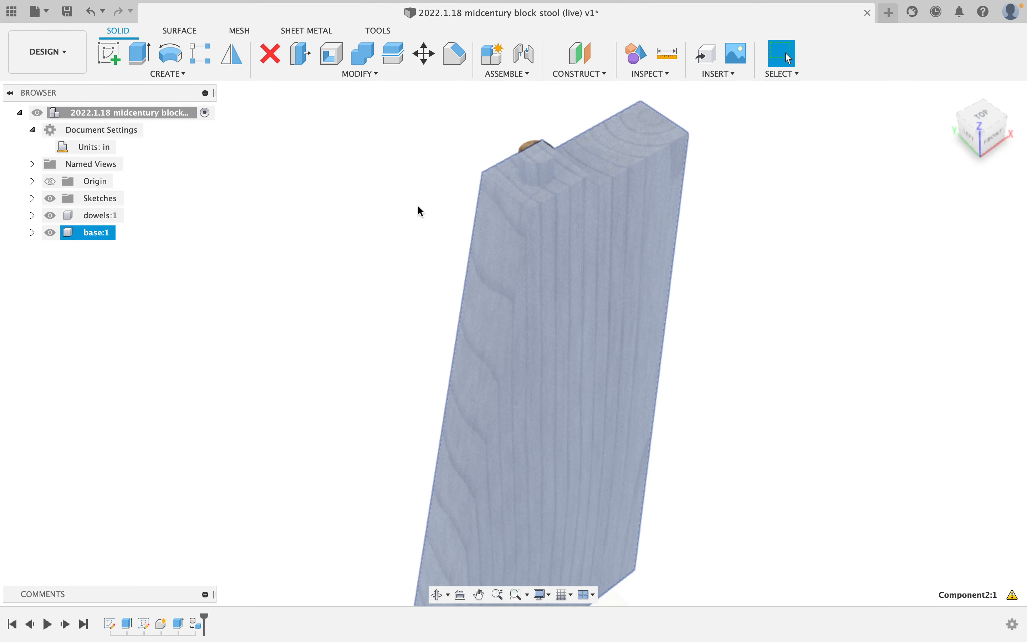
left_click(793, 130)
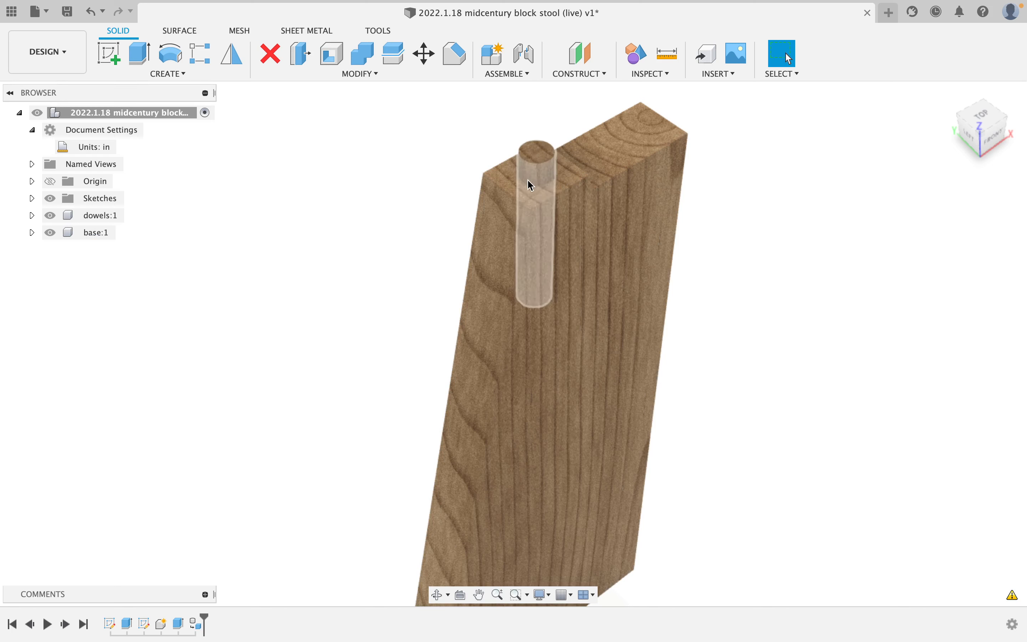
Cut the dowel's shape out of the leg with Combine, keeping the tool body, and toggle the dowel's visibility to check the hole.
left_click(363, 54)
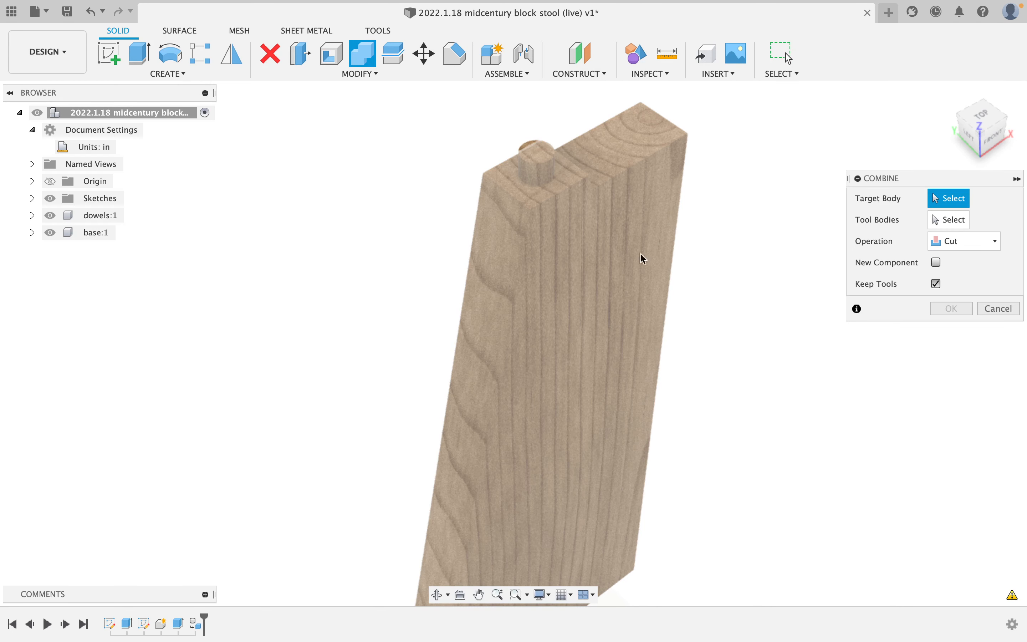
left_click(579, 261)
left_click(536, 143)
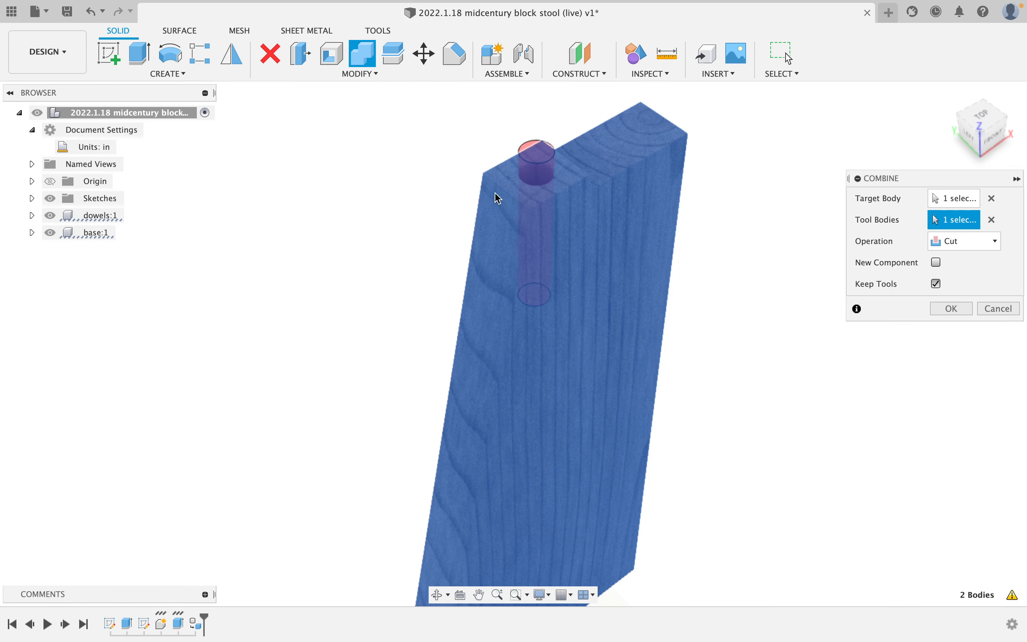
left_click(955, 309)
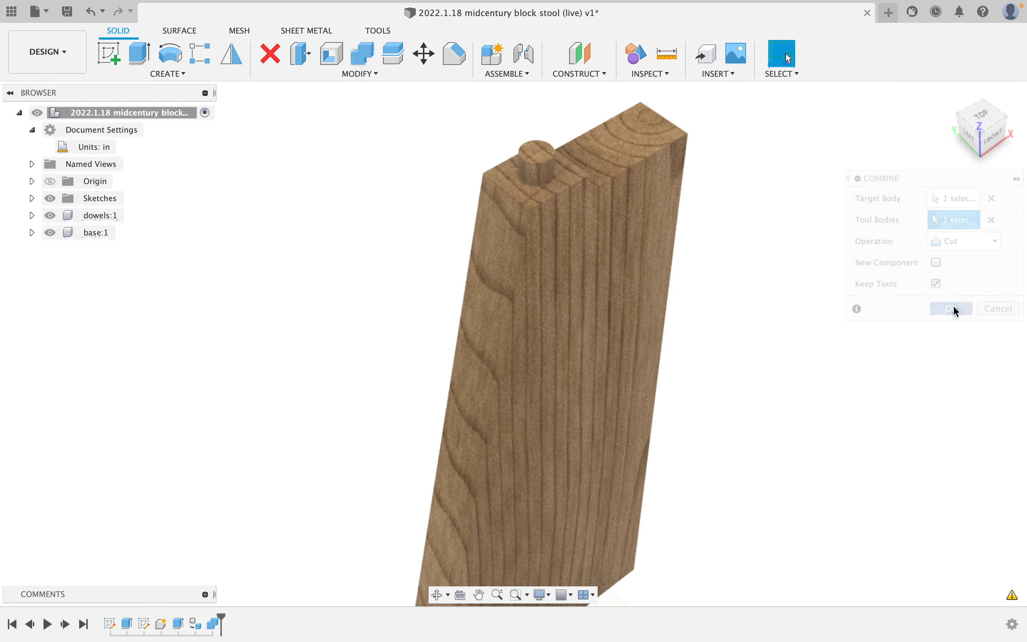
left_click(50, 216)
left_click(51, 216)
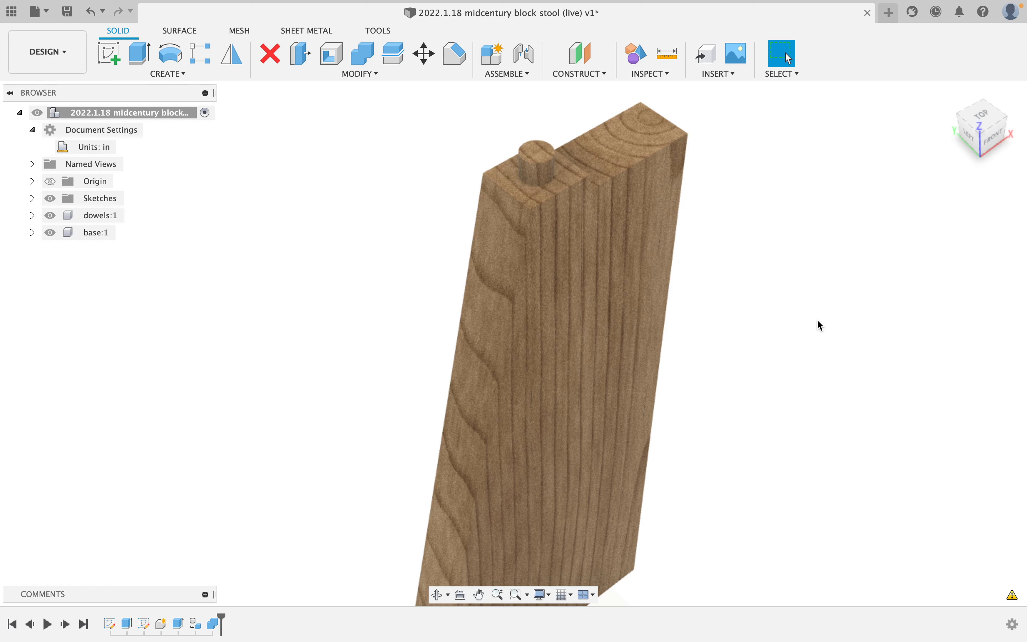
Mirror the half-leg body across the YZ origin plane at its inner edge, joining both halves into one panel.
middle_click_drag(660, 281, 835, 262, "shift")
middle_click_drag(727, 248, 630, 240, "shift")
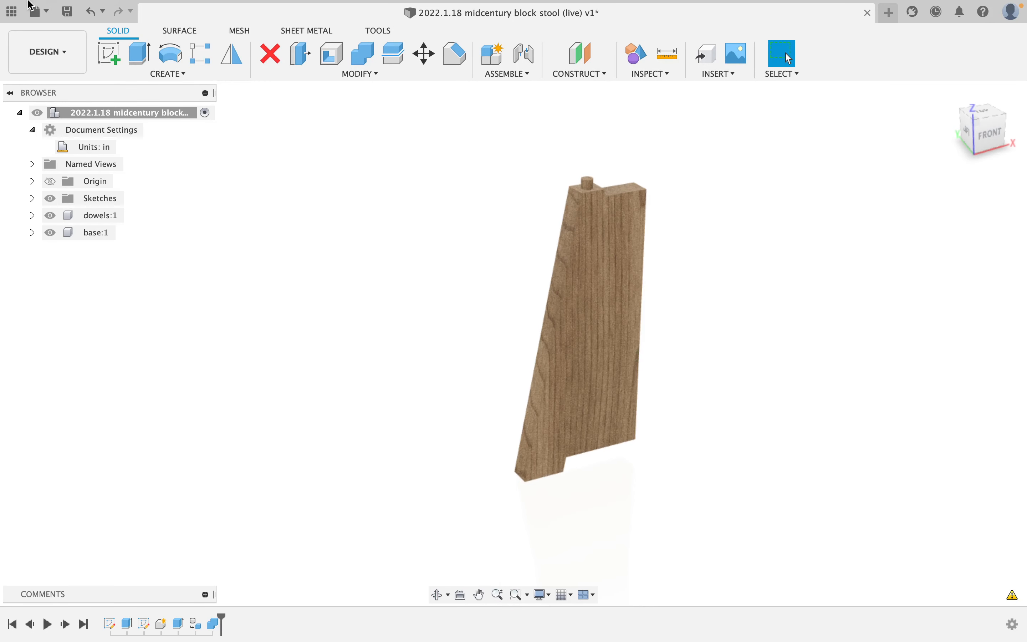
left_click(231, 66)
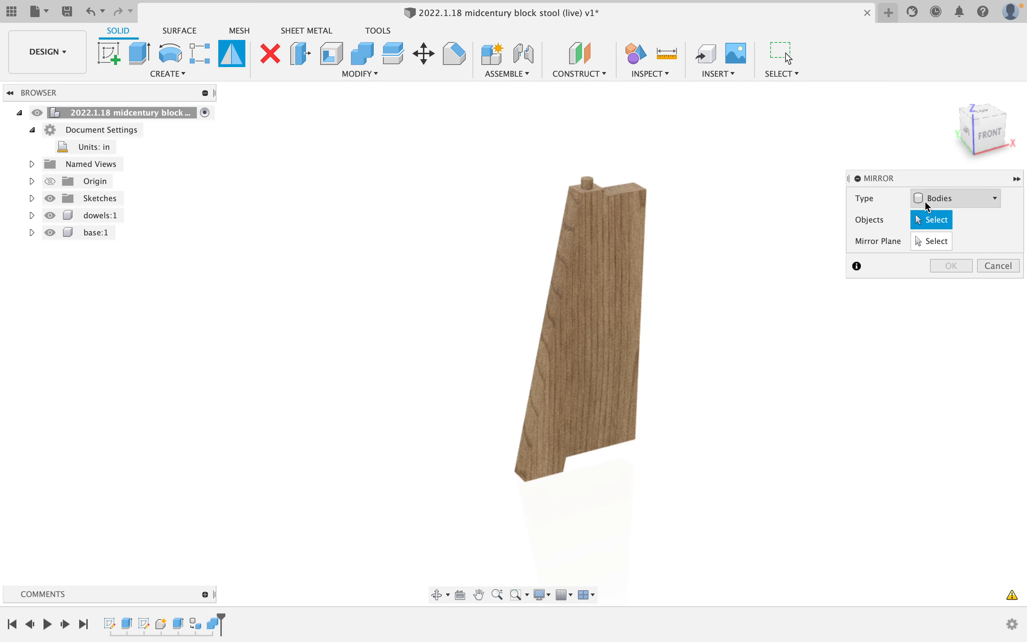
left_click(620, 260)
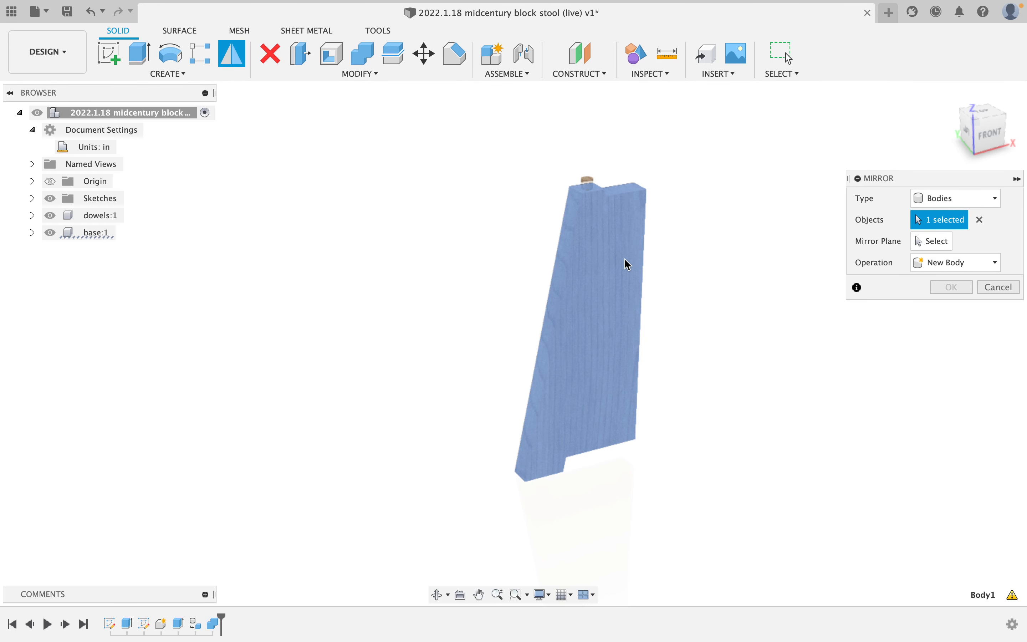
middle_click_drag(623, 263, 820, 251, "shift")
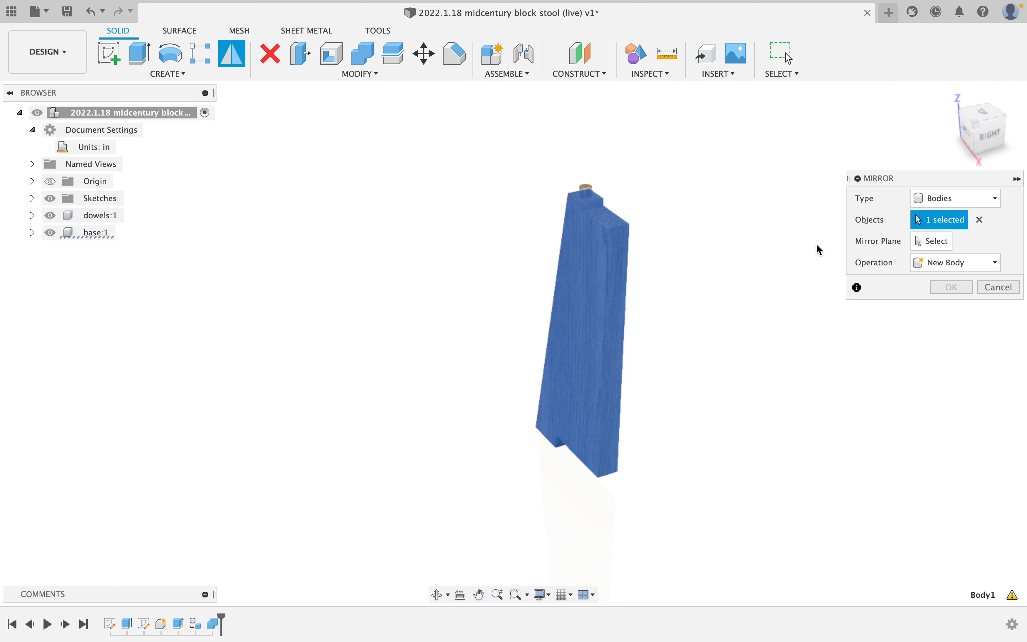
left_click(941, 237)
left_click(670, 315)
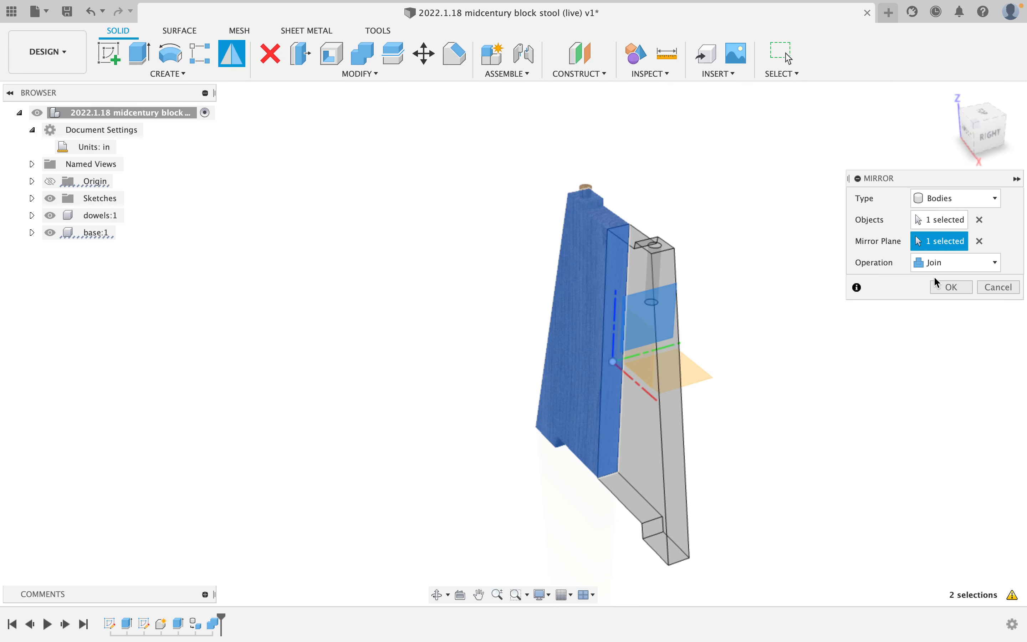
left_click(951, 287)
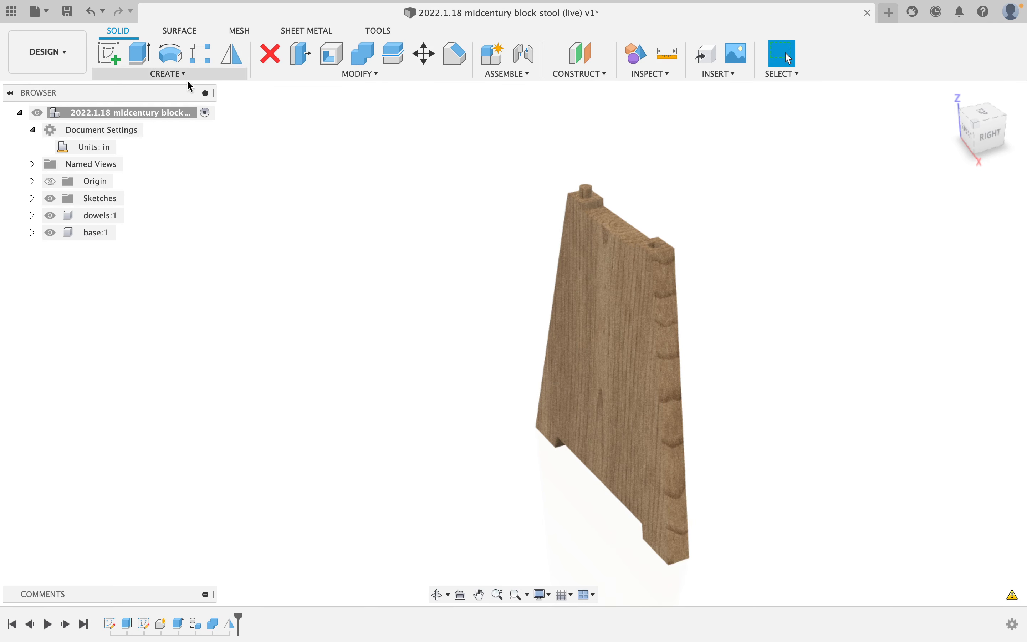
Create a construction plane through the Z axis at an angle of -45 degrees.
middle_click_drag(658, 343, 774, 351, "shift")
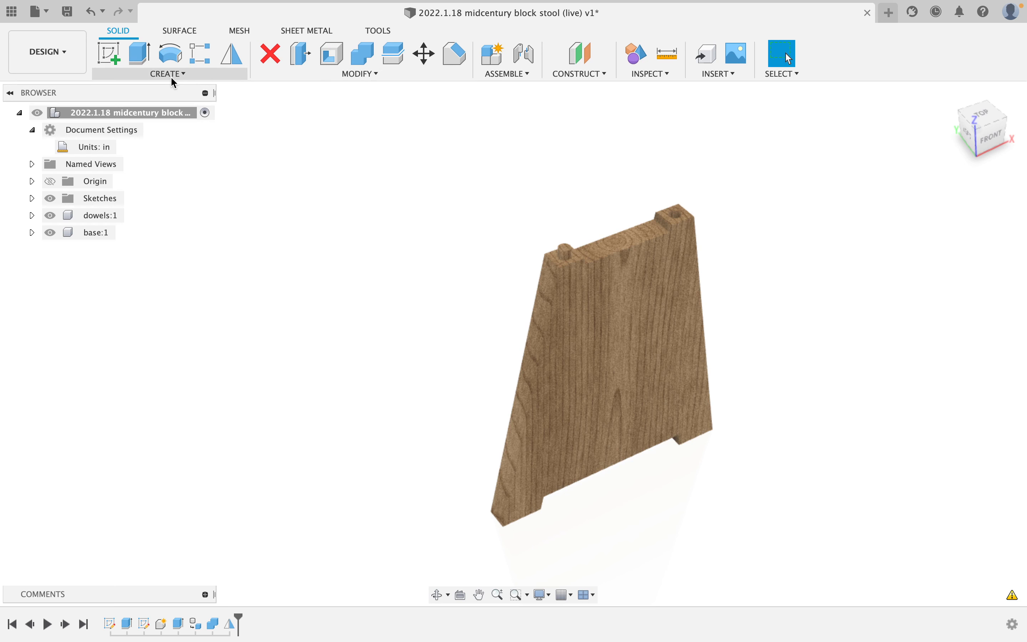
left_click(594, 73)
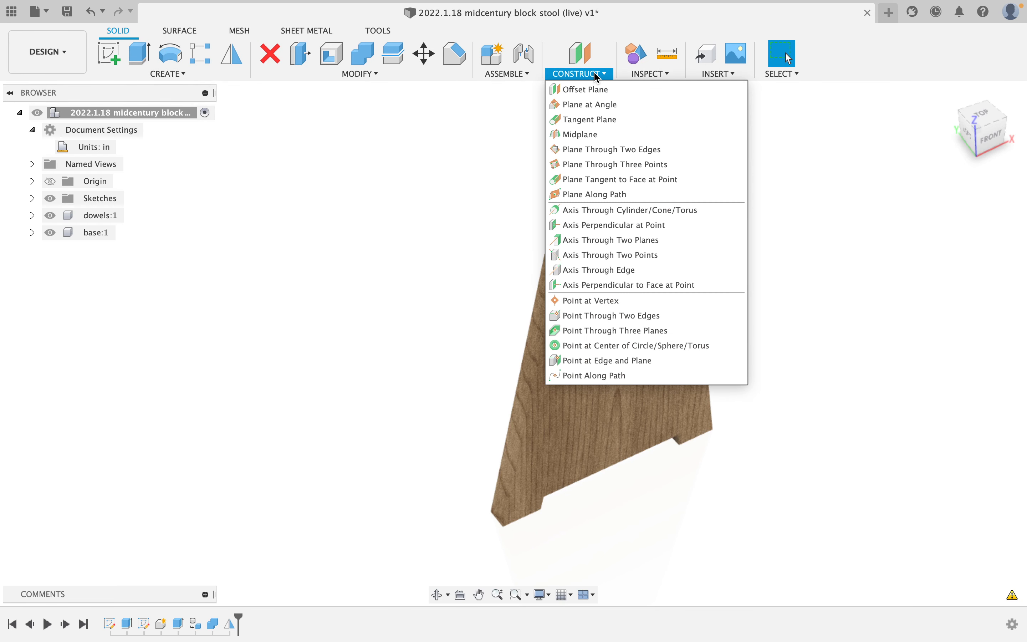
left_click(593, 105)
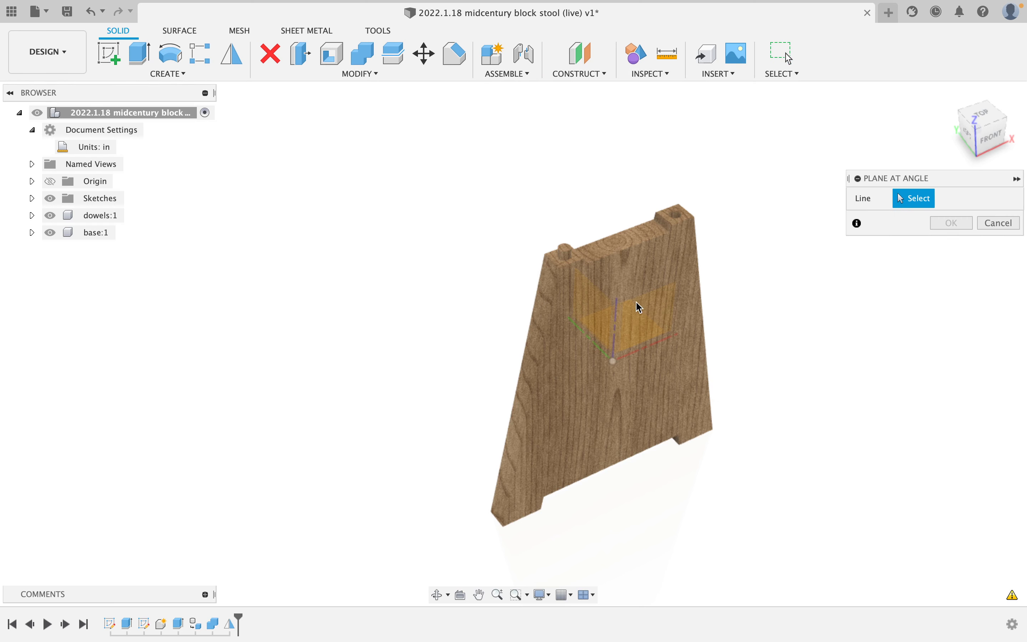
left_click(618, 335)
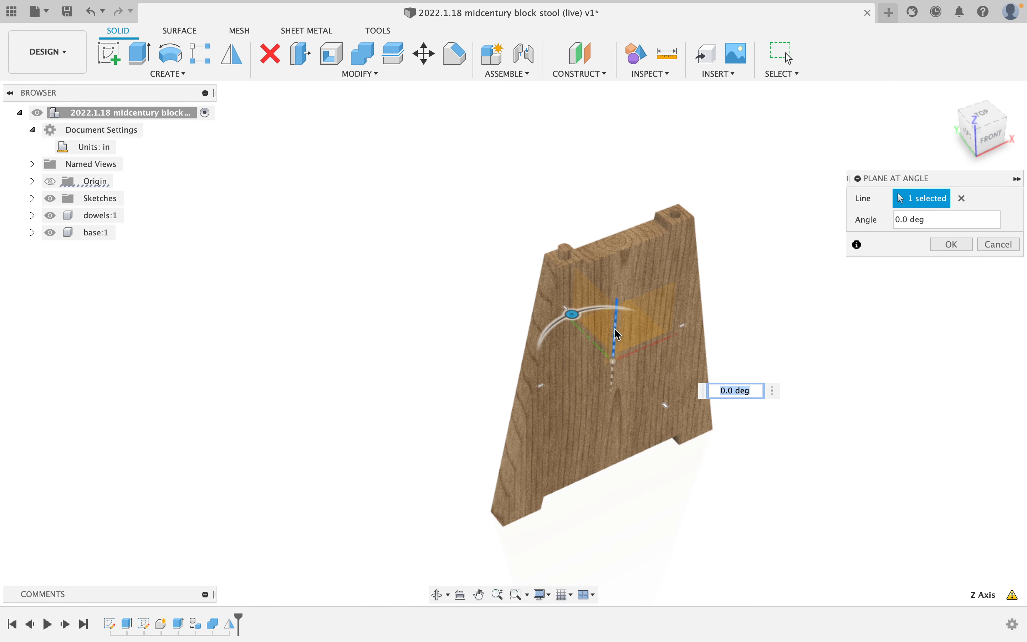
left_click_drag(572, 315, 626, 315)
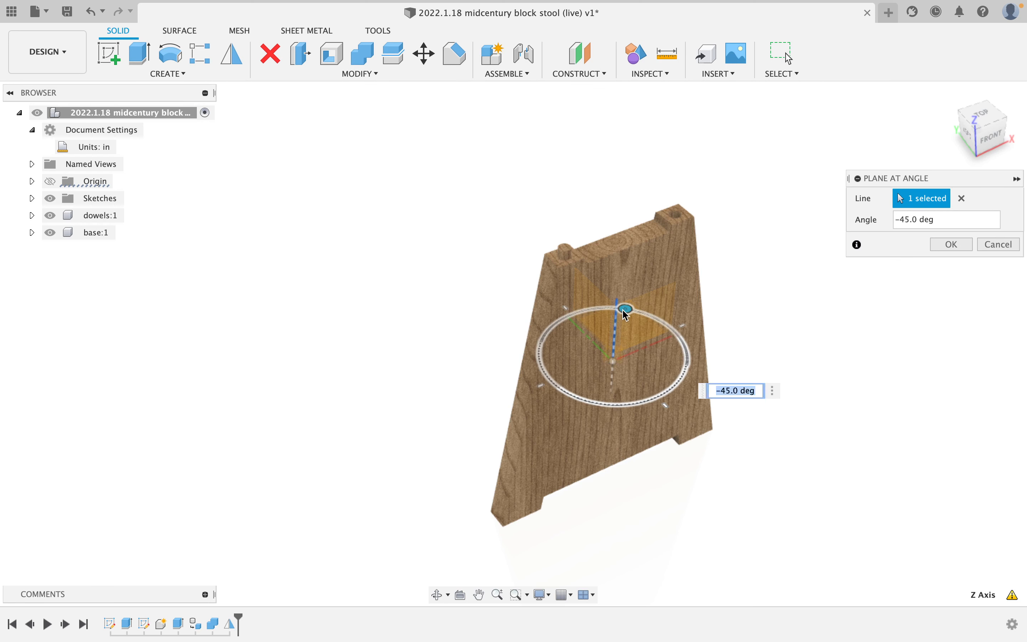
left_click(952, 244)
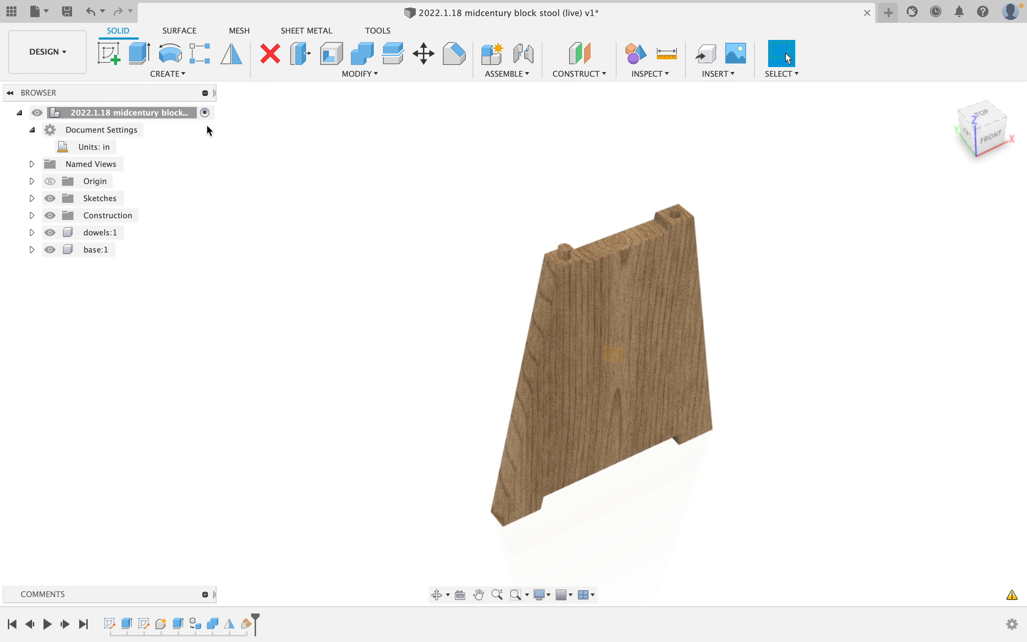
Mirror the base panel body across the angled construction plane as a new body, hiding the base component temporarily to pick the plane.
left_click(233, 68)
left_click(678, 325)
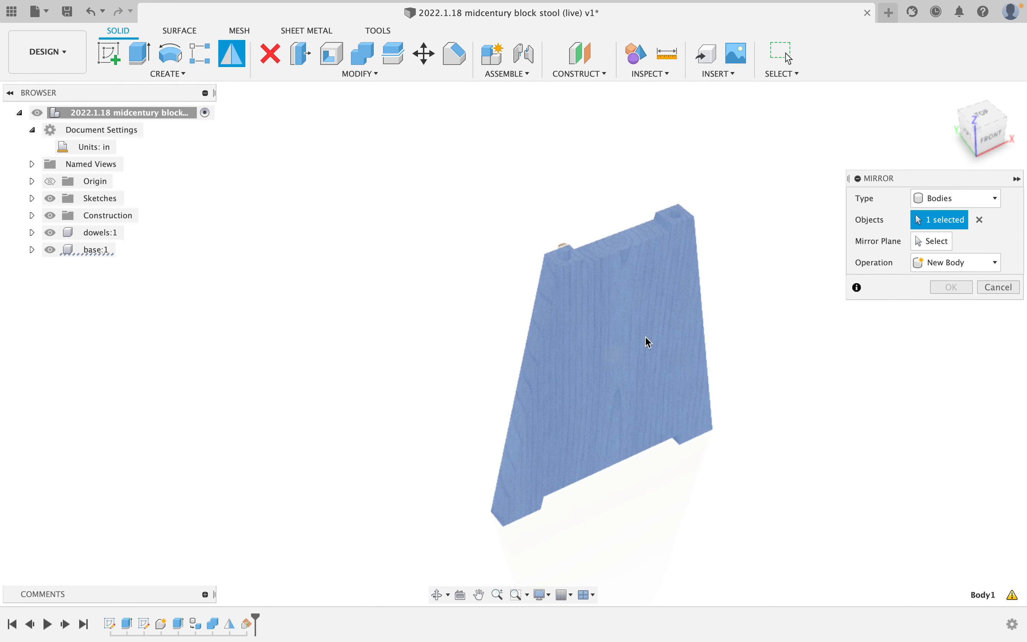
left_click(942, 245)
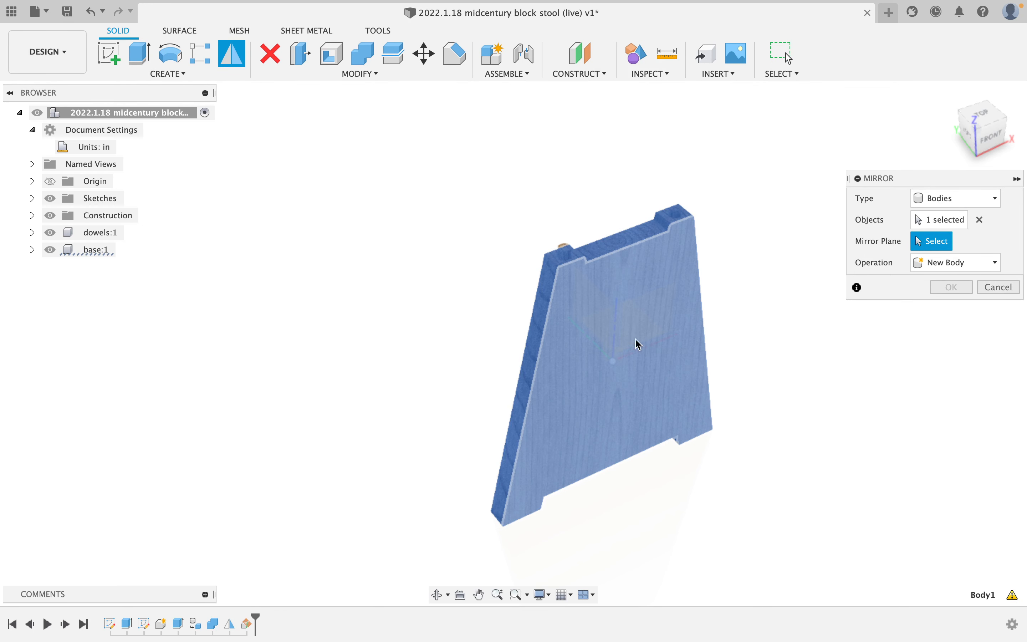
left_click(49, 250)
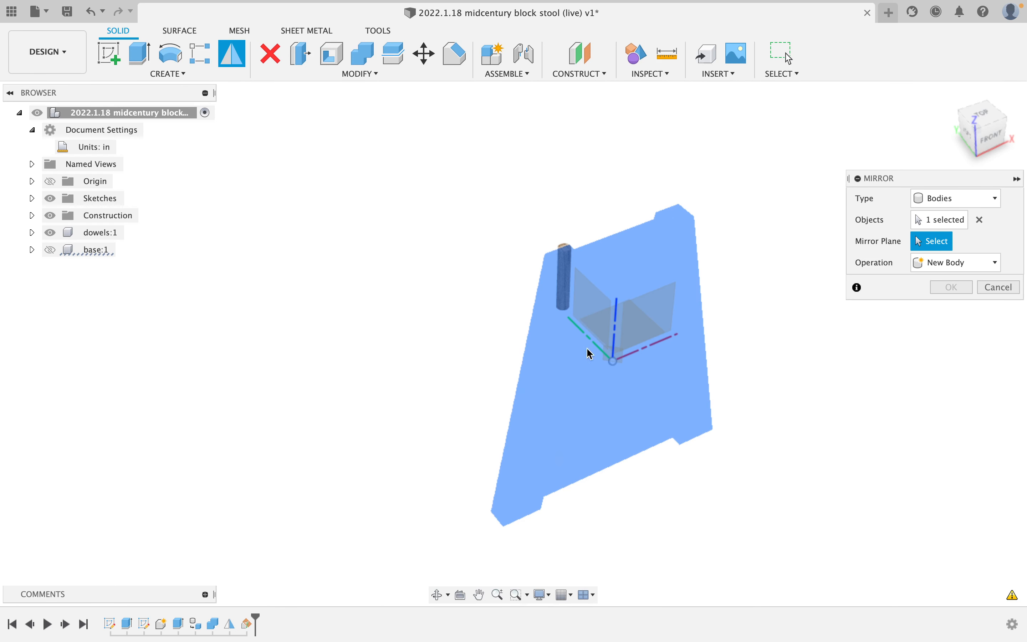
left_click(613, 351)
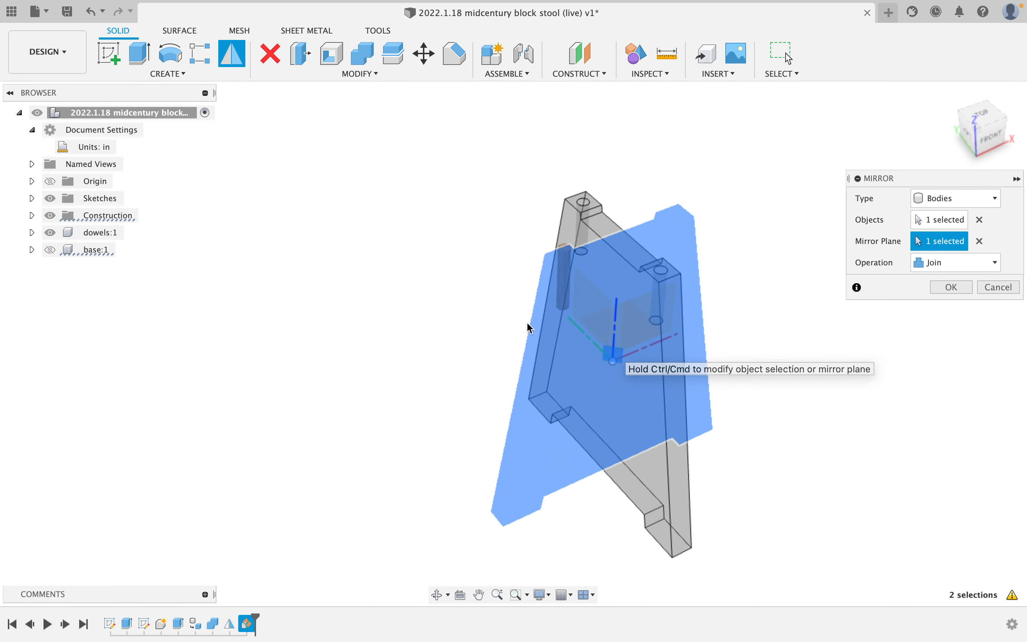
left_click(50, 249)
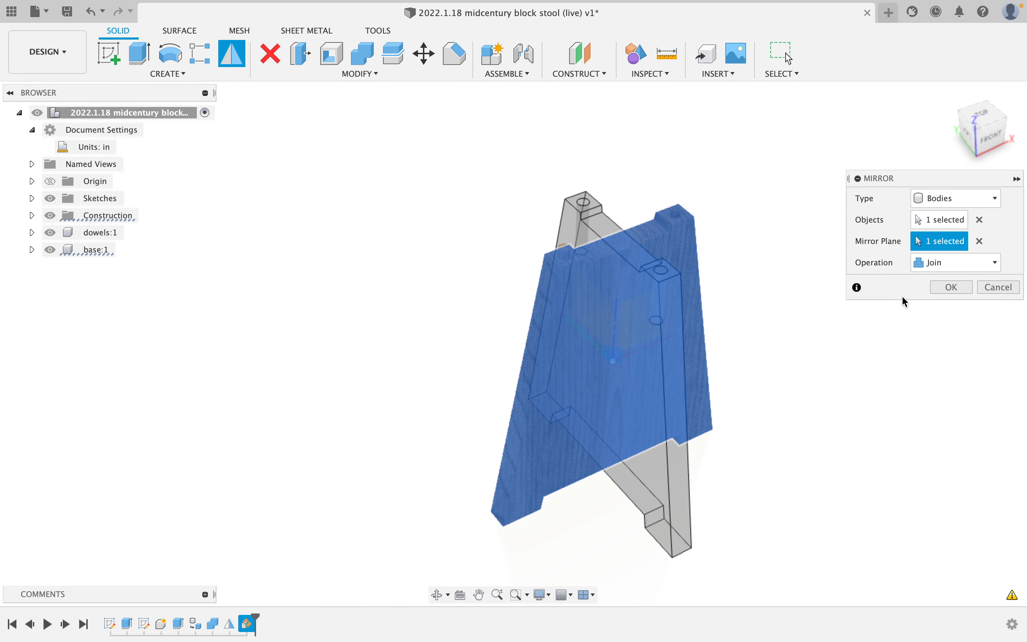
left_click(924, 260)
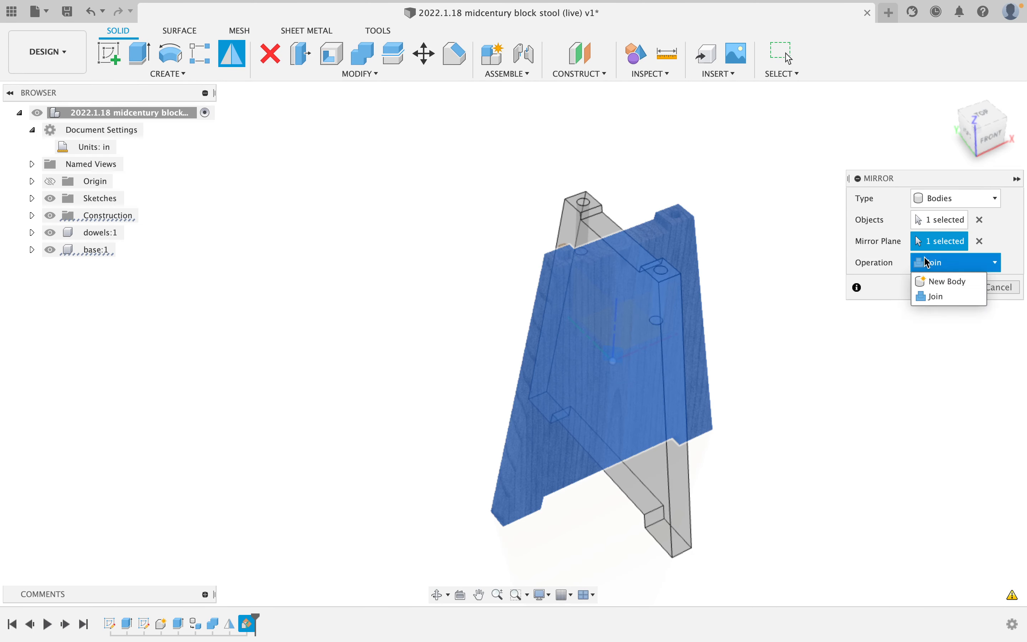
left_click(940, 283)
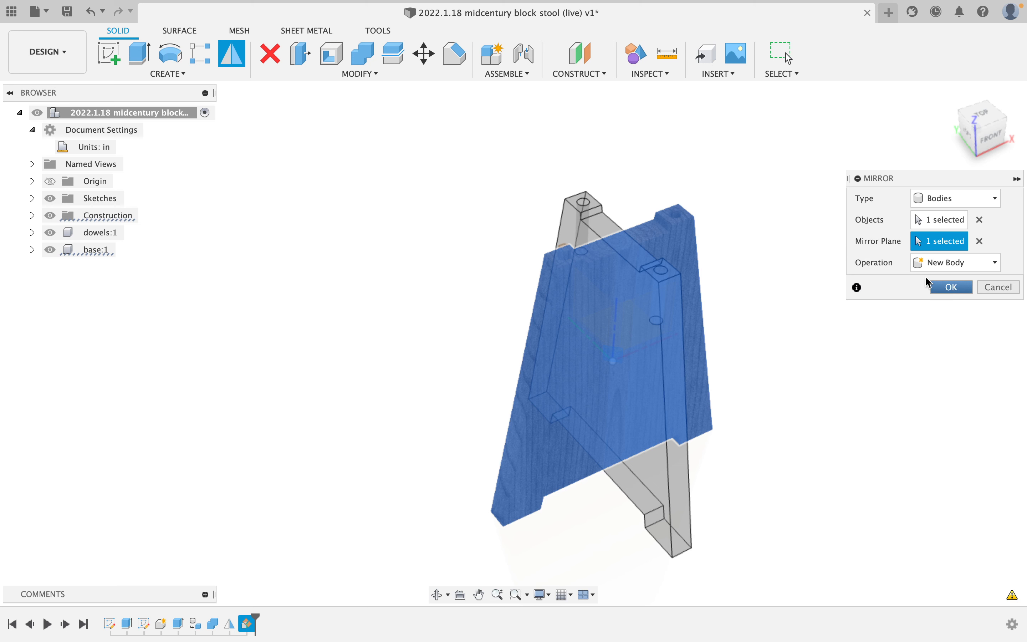
left_click(954, 286)
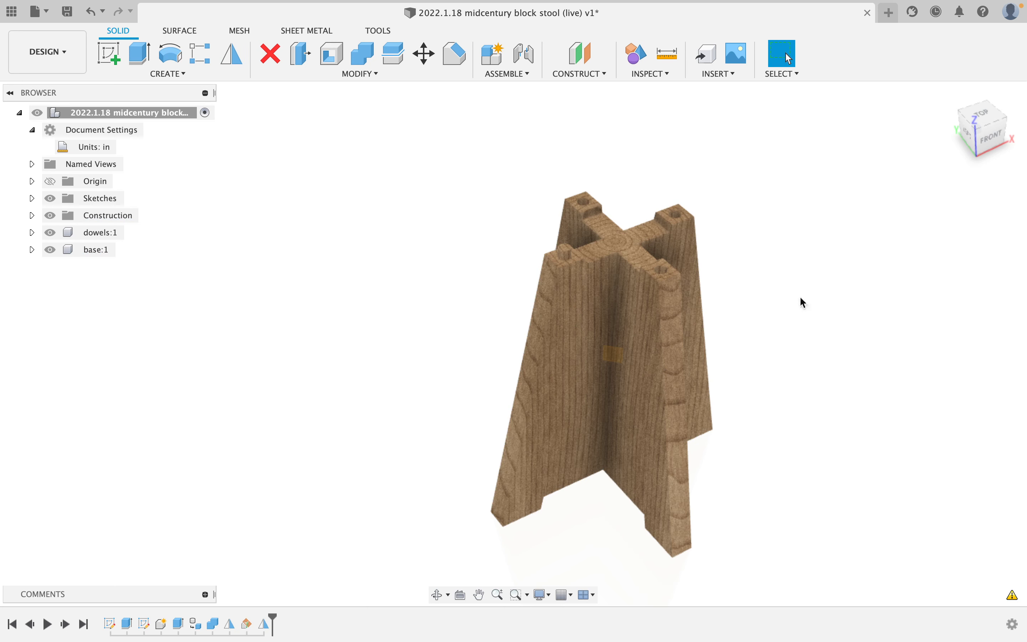
middle_click_drag(726, 298, 637, 239, "shift")
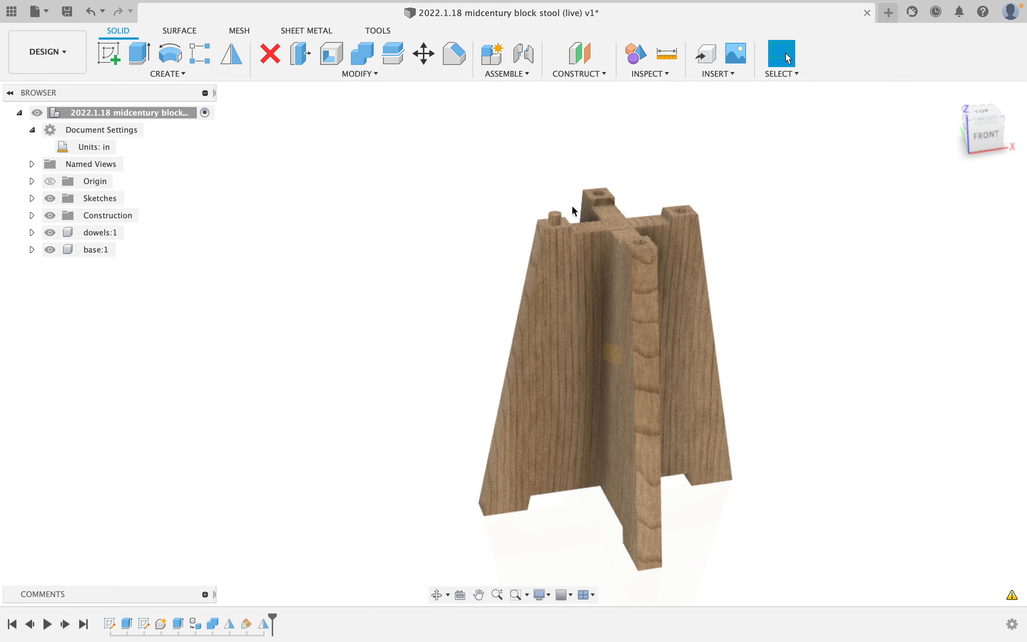
left_click(231, 54)
left_click(553, 218)
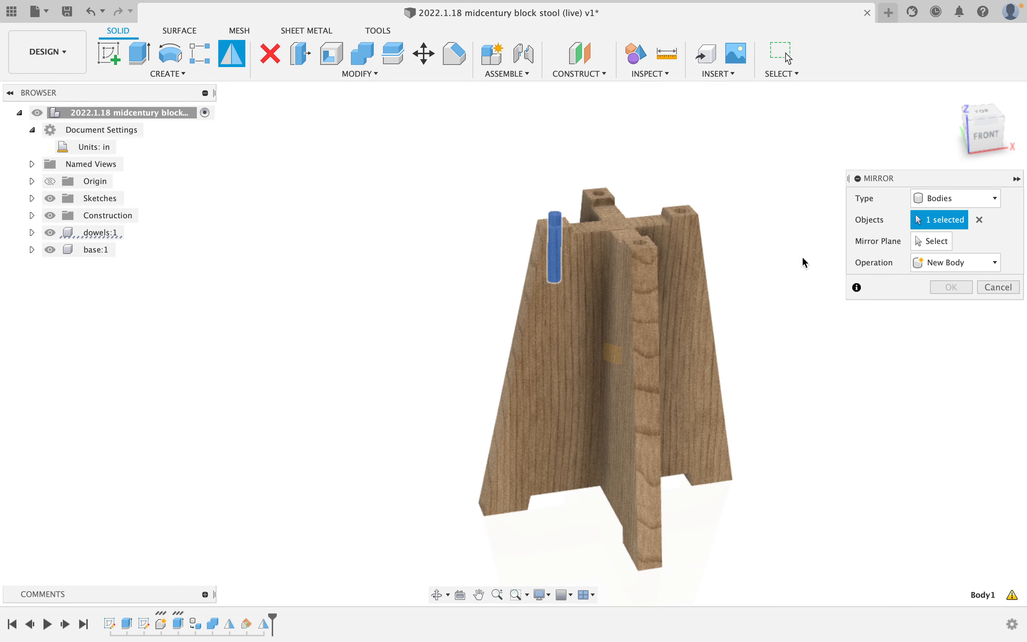
left_click(986, 285)
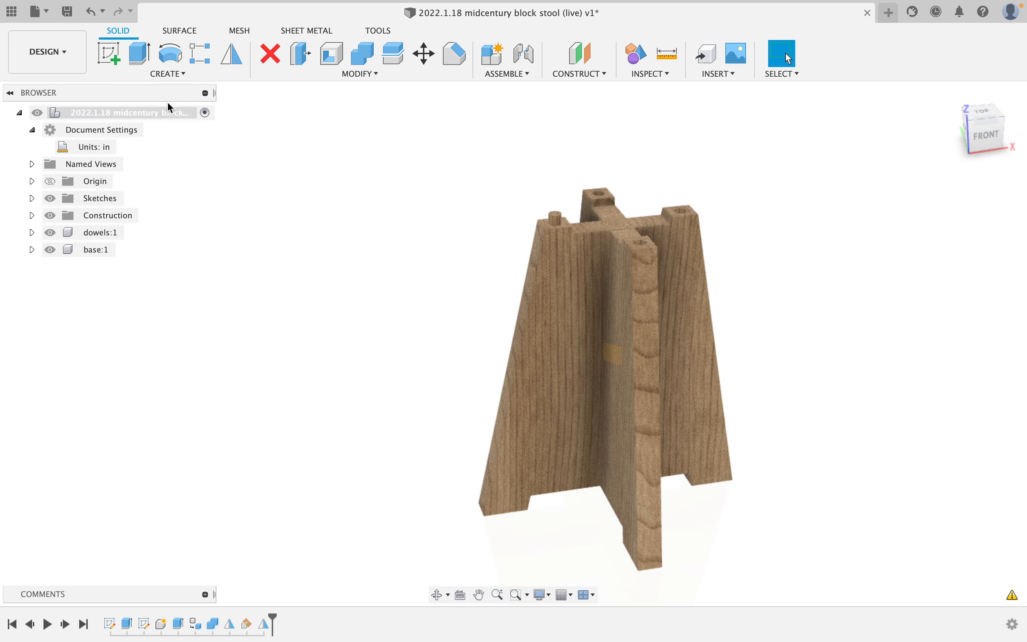
Create a full circular pattern of the dowel body around the Z axis with a quantity of 4.
left_click(186, 74)
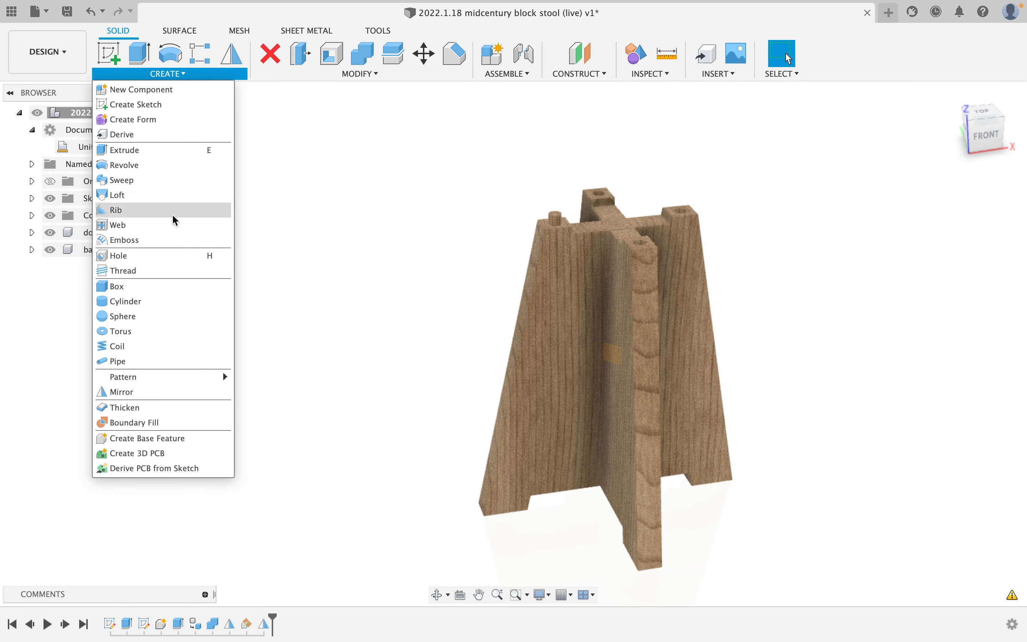
mouse_move(177, 378)
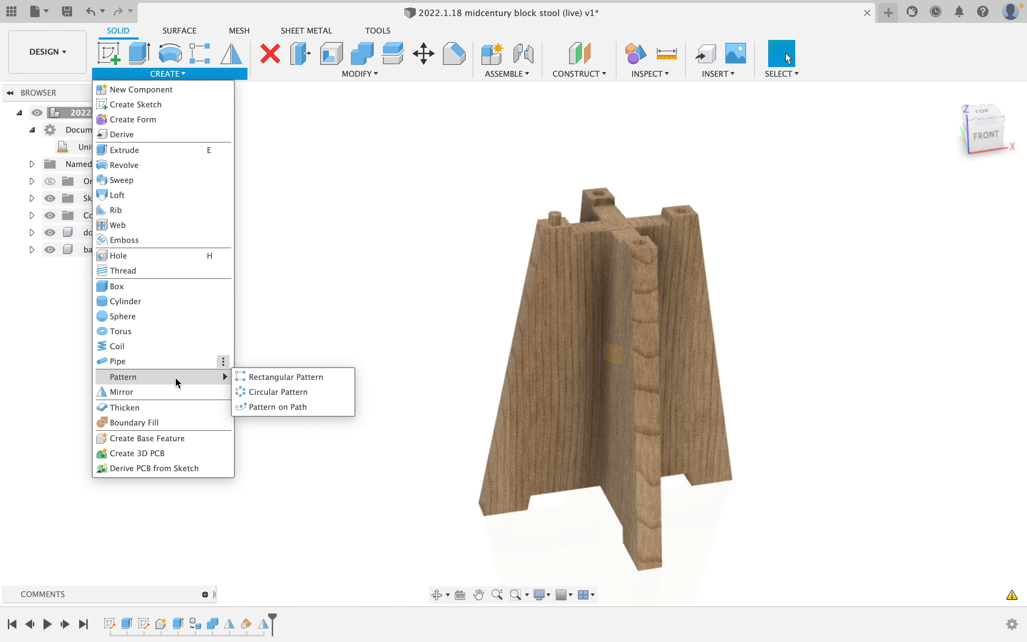
left_click(309, 392)
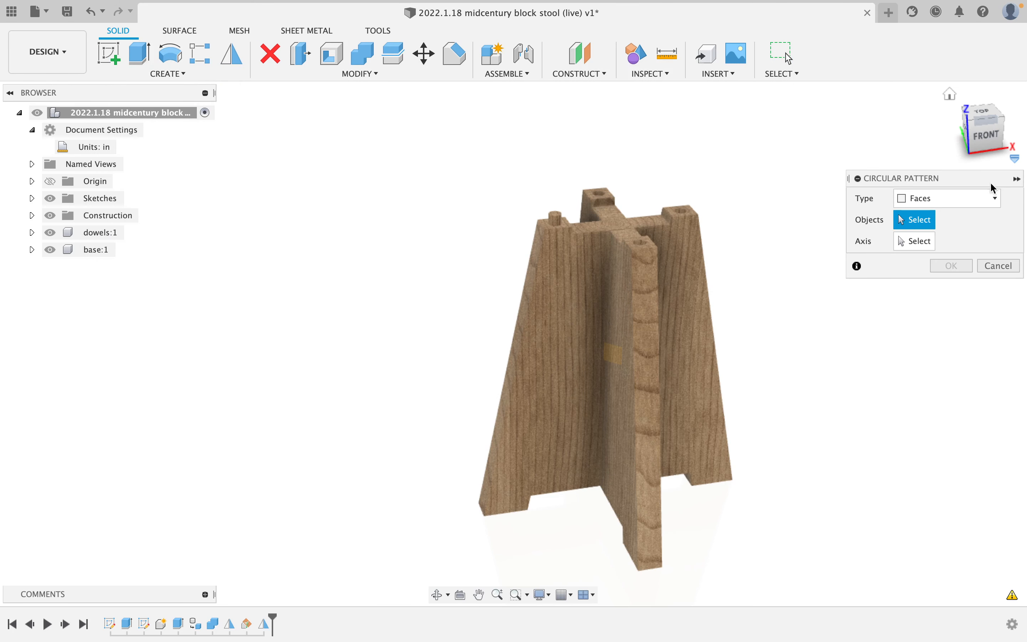
left_click(973, 198)
left_click(945, 229)
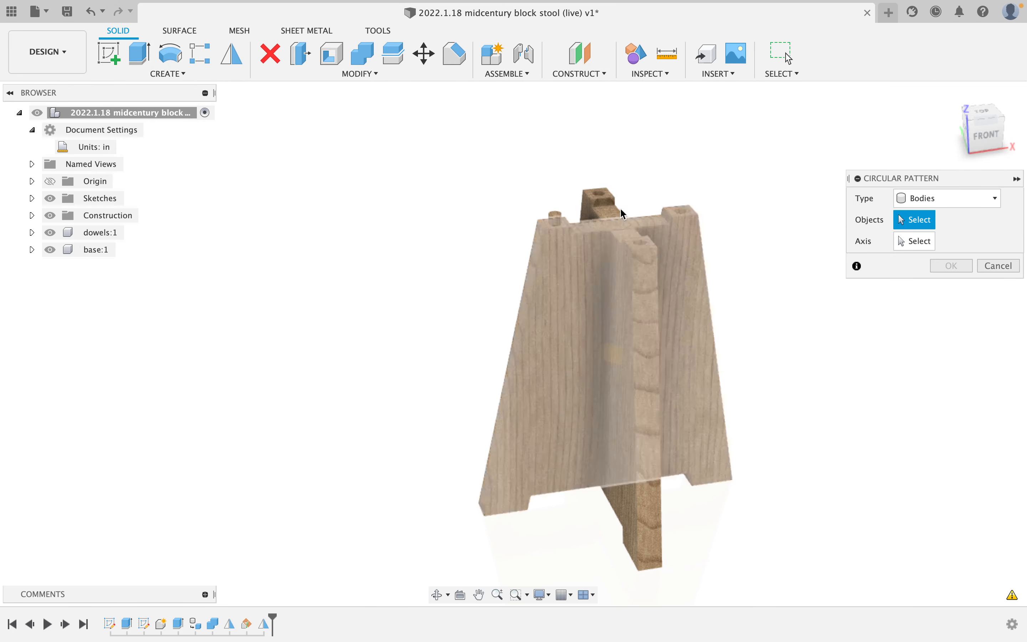
left_click(556, 219)
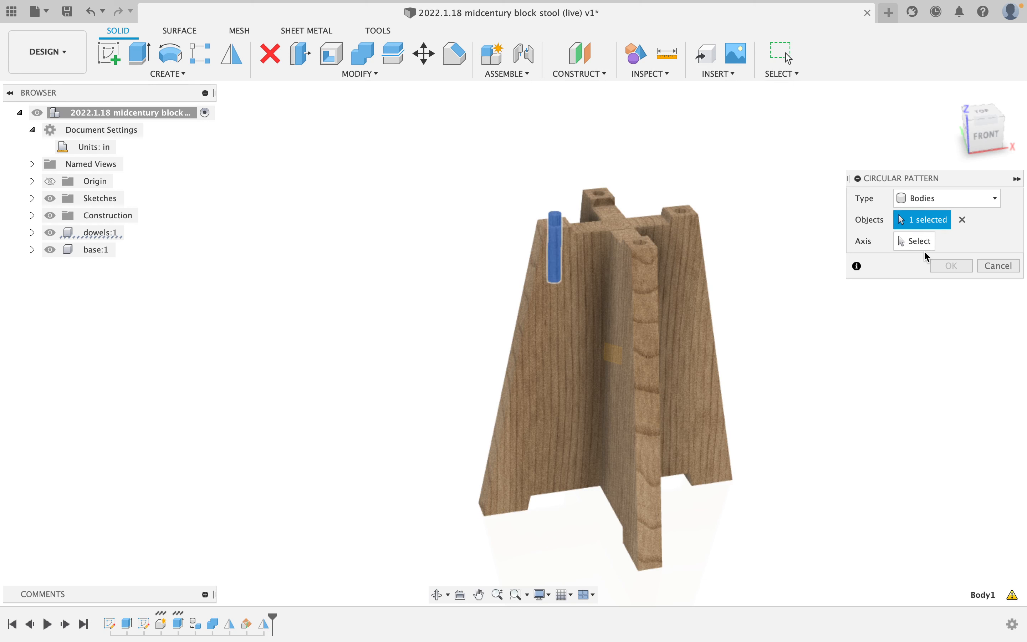
left_click(916, 241)
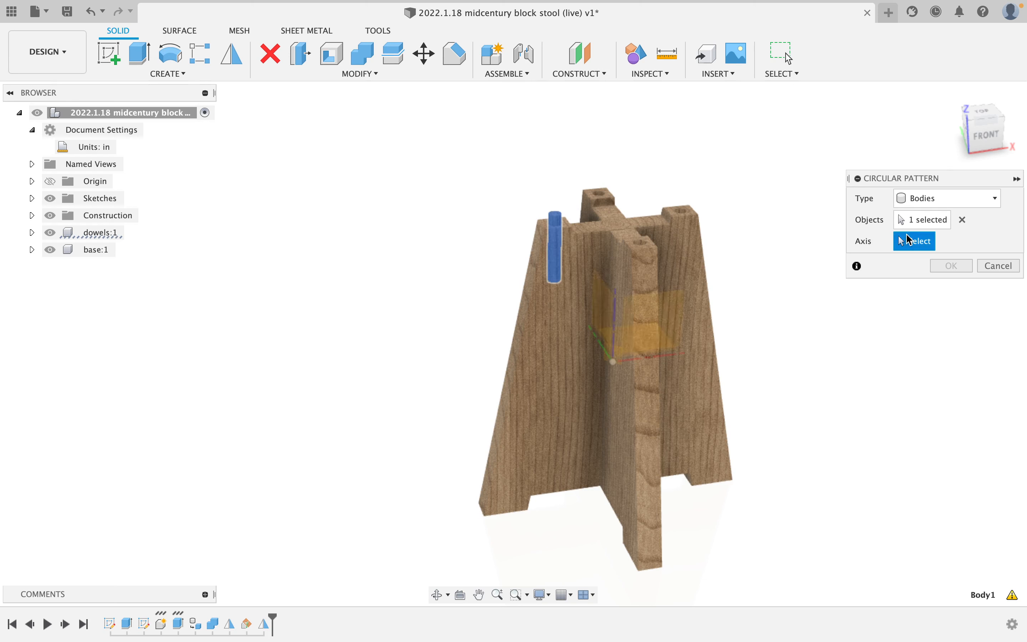
left_click(617, 339)
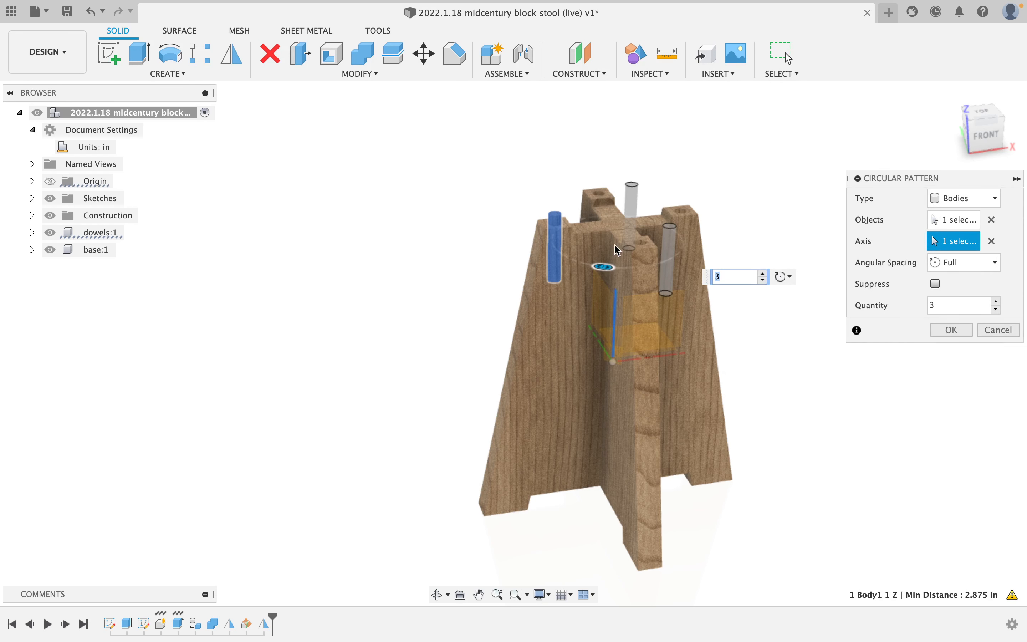
left_click(997, 301)
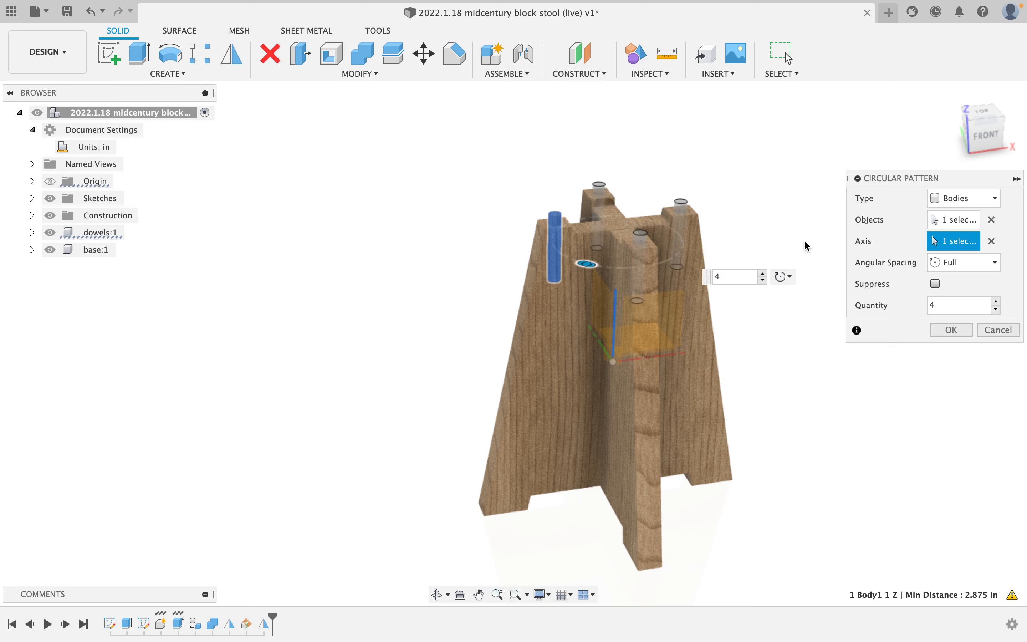
middle_click_drag(578, 216, 618, 252, "shift")
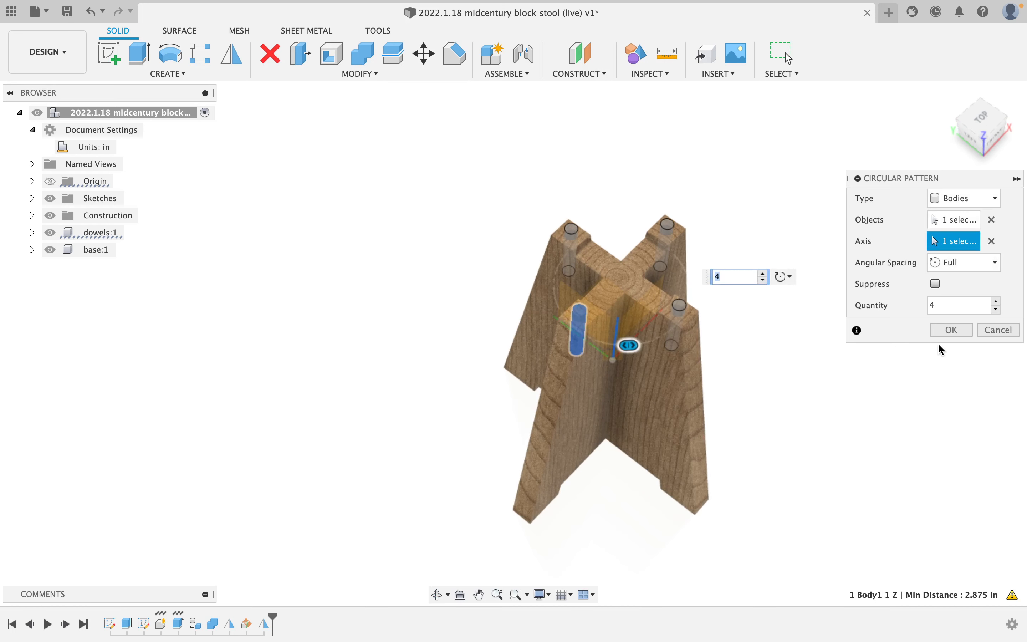
left_click(948, 330)
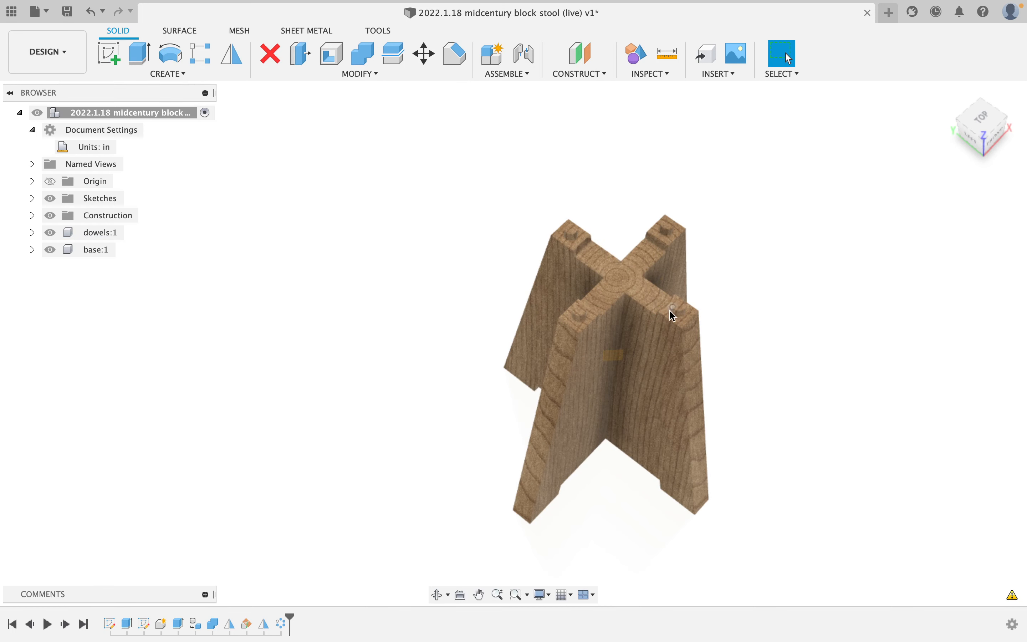
Hide the dowels component to check the four holes in the base from above, and show it again.
middle_click_drag(669, 311, 650, 260, "shift")
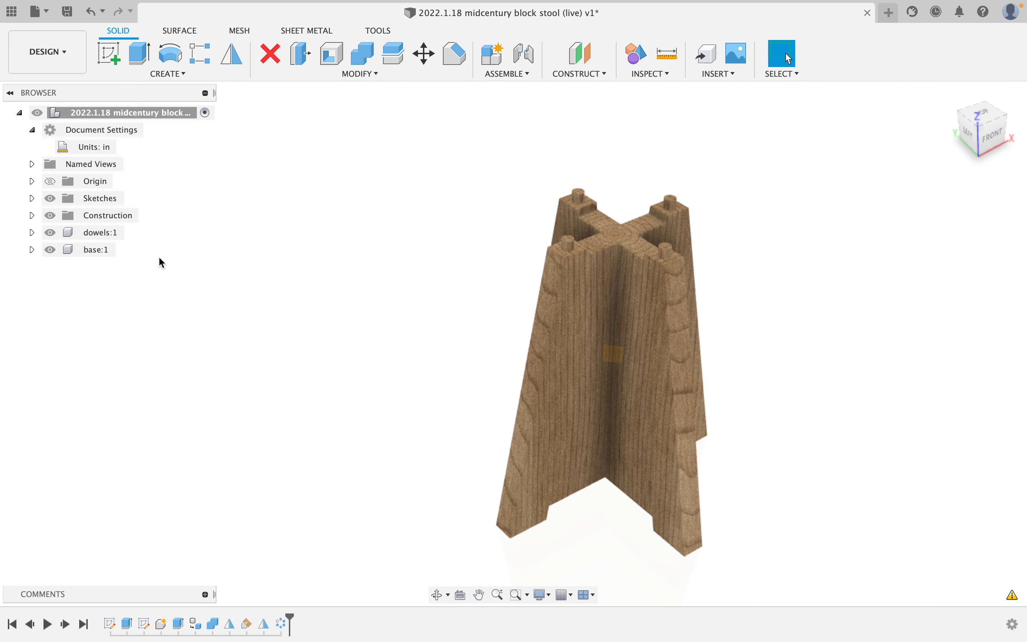
left_click(50, 232)
middle_click_drag(637, 234, 637, 292, "shift")
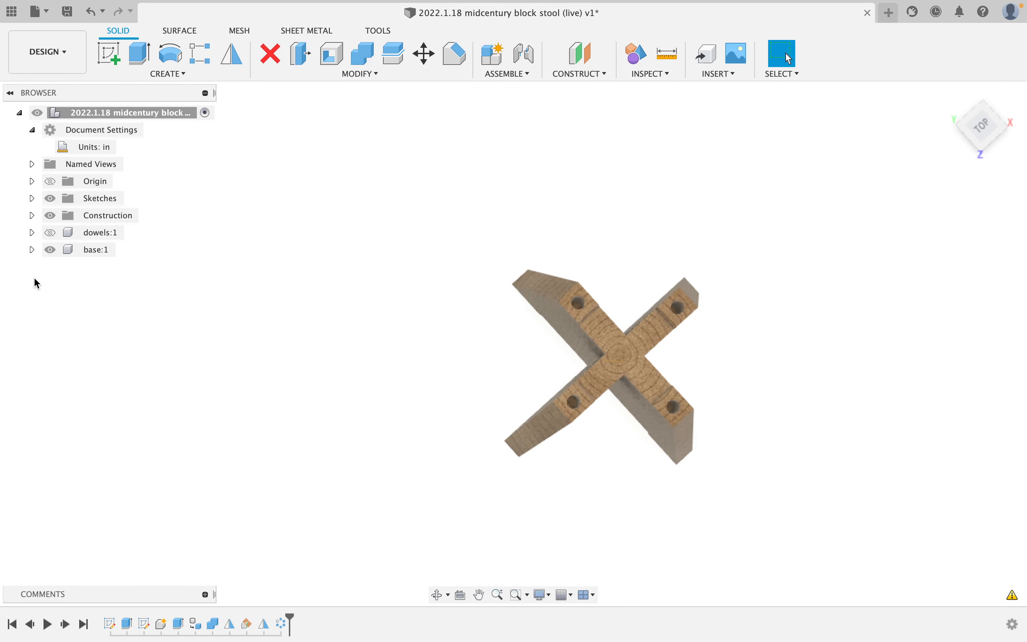
left_click(50, 232)
middle_click_drag(541, 422, 582, 393, "shift")
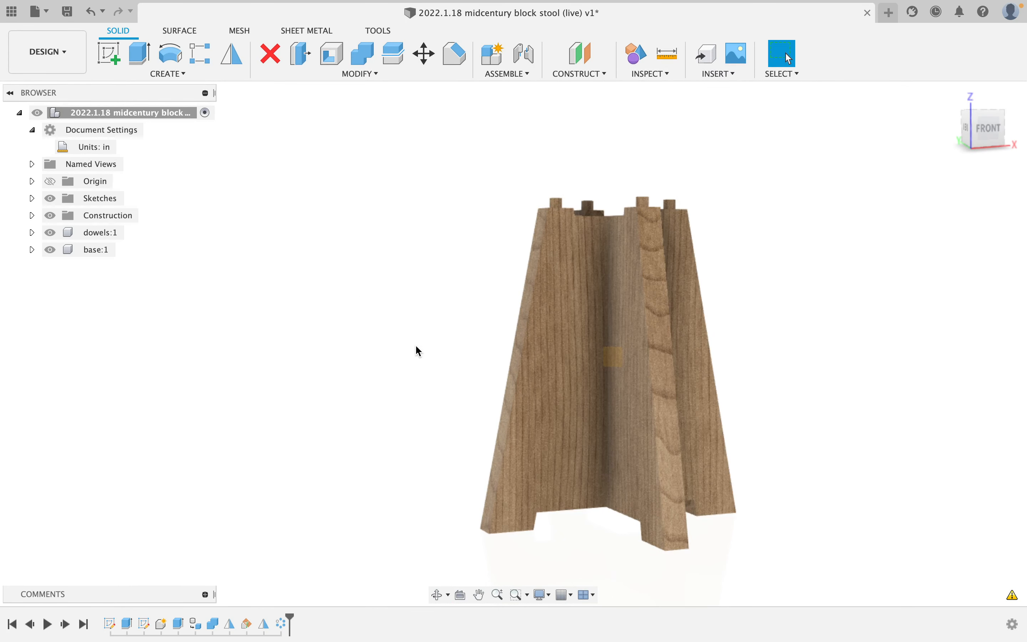
Split the original base panel with Split Body, using the two opposite side faces of the crossing panel as splitting tools.
middle_click_drag(415, 347, 461, 327, "shift")
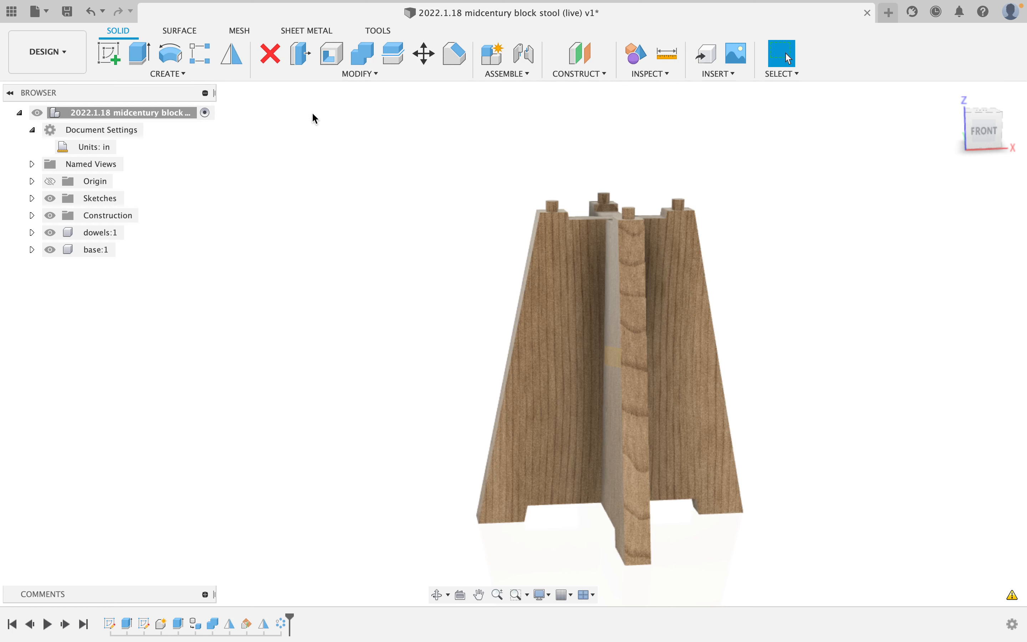
left_click(386, 59)
left_click(571, 316)
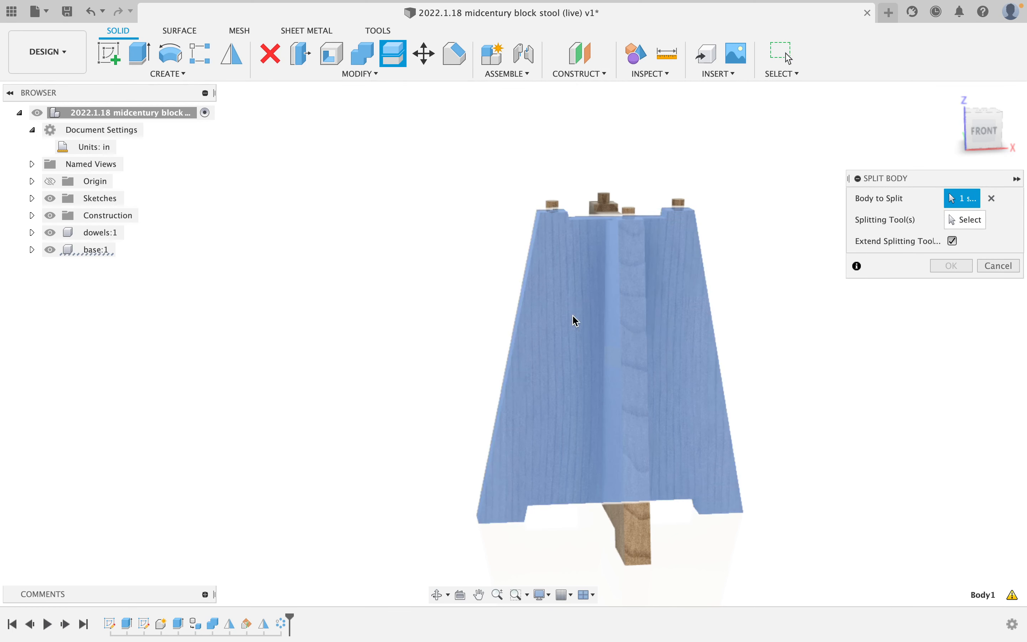
left_click(967, 229)
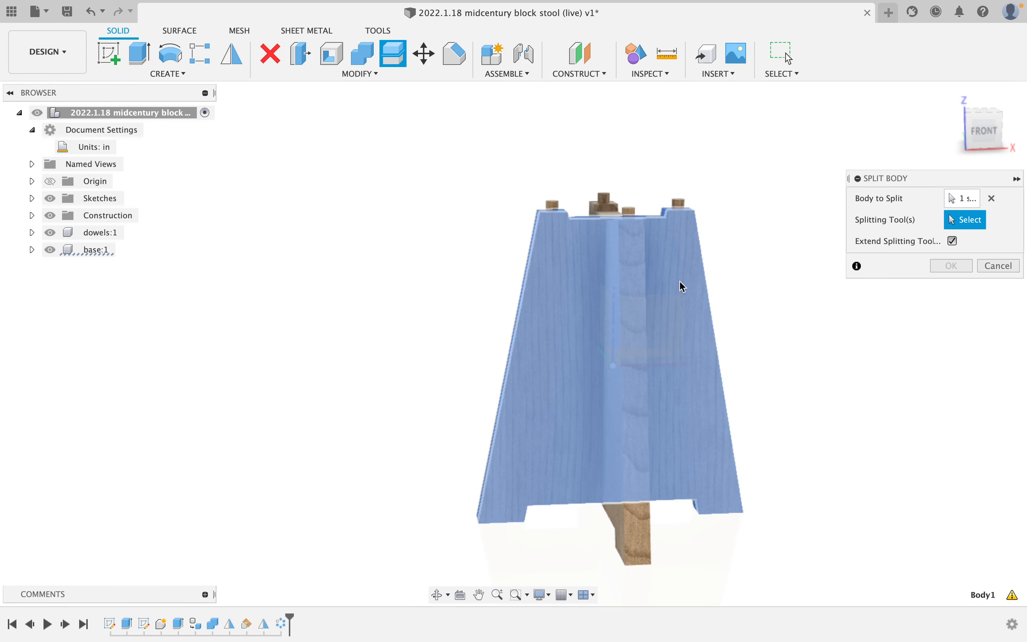
middle_click_drag(550, 275, 587, 292, "shift")
left_click(690, 296)
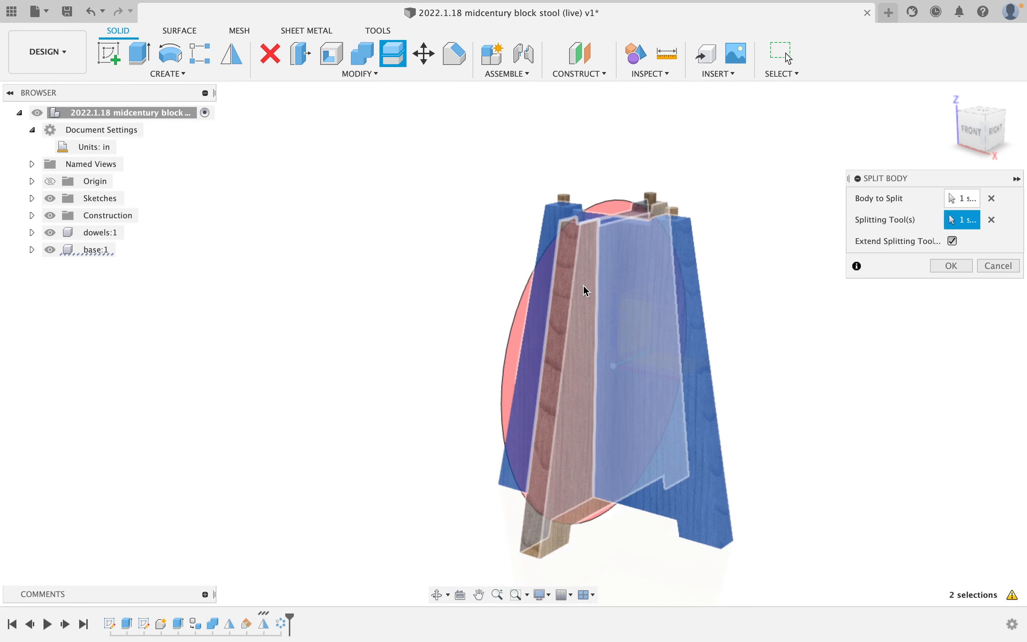
left_click(578, 281)
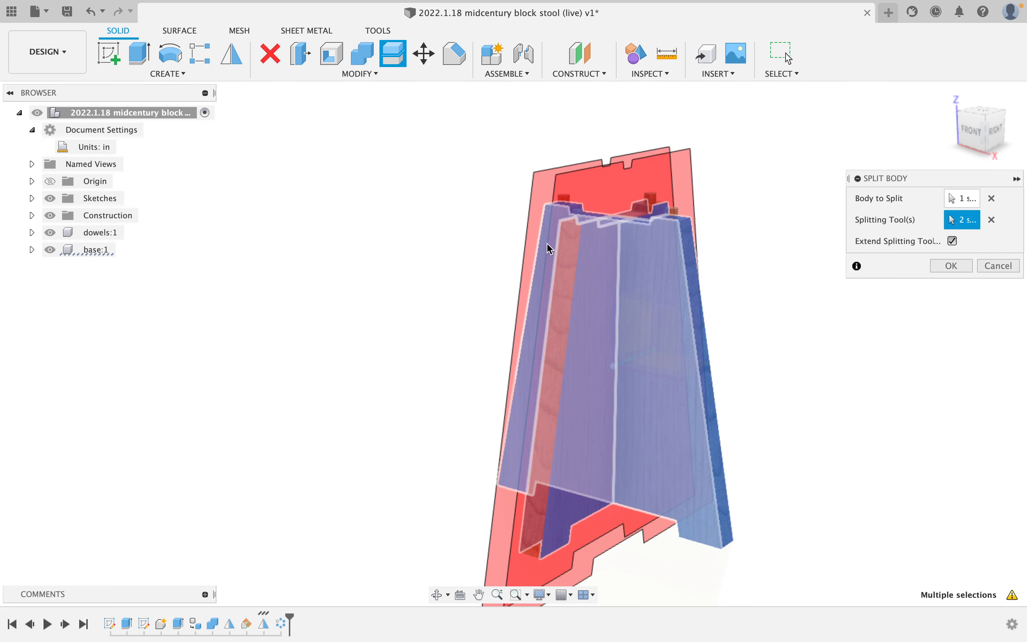
middle_click_drag(549, 248, 525, 197, "shift")
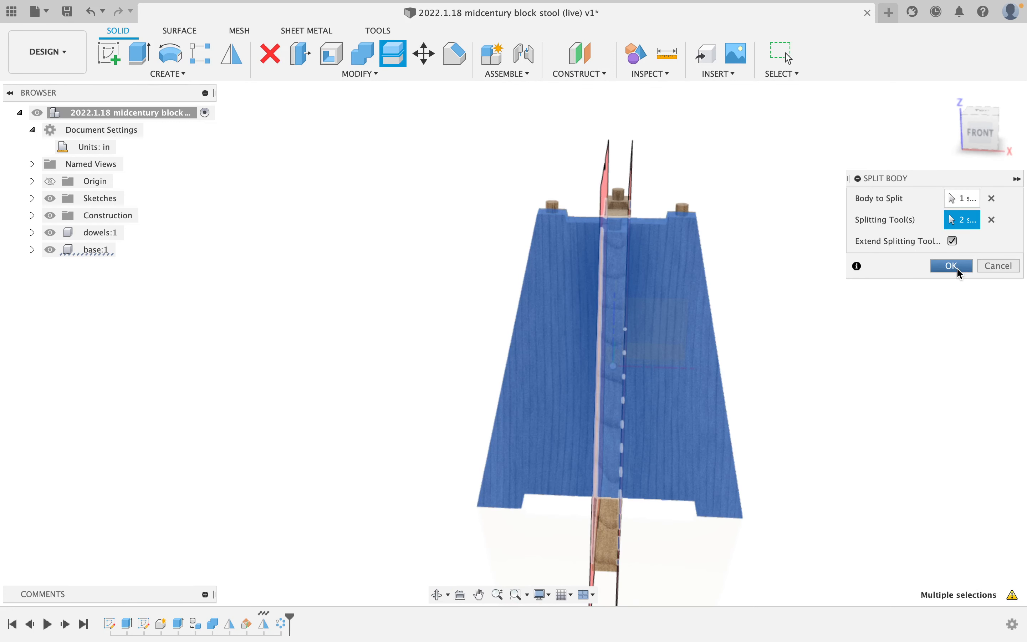
left_click(952, 265)
Check the split panel's side faces and the top of the crossing, and expand the list of bodies in the base component.
left_click(664, 289)
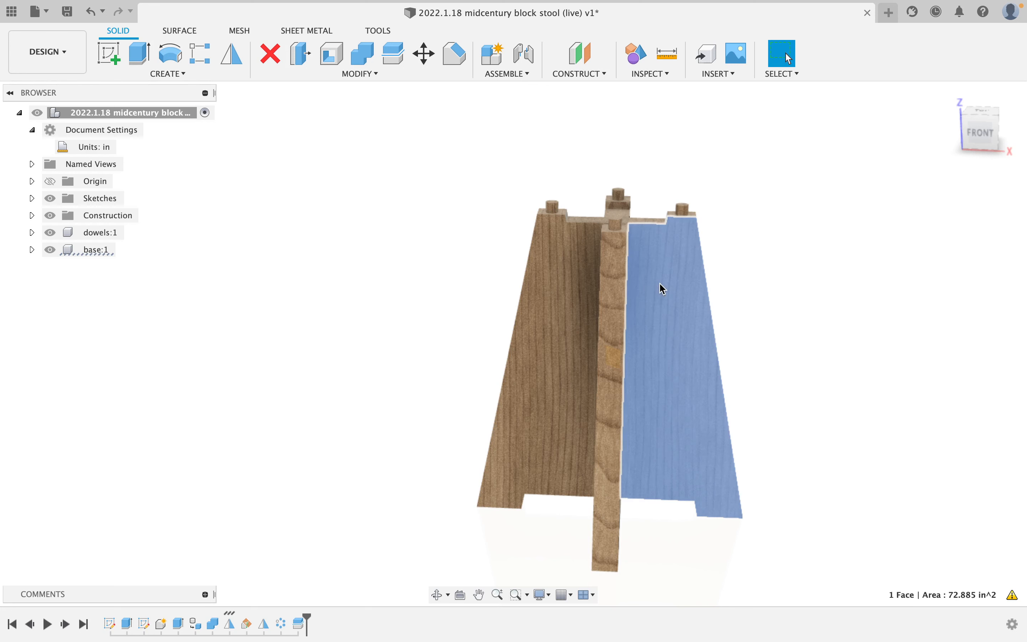
left_click(543, 295)
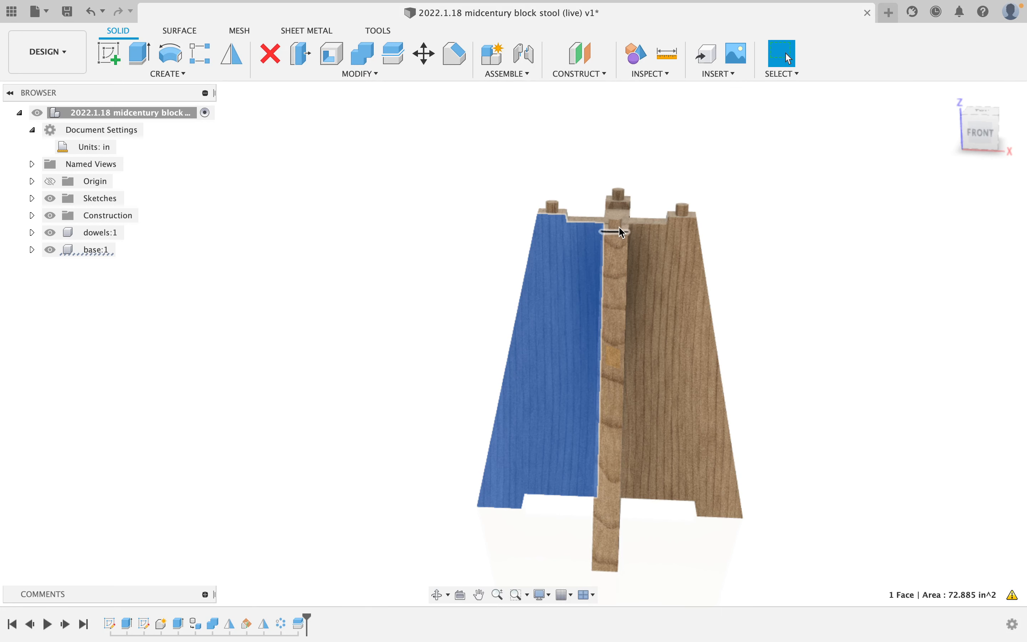
middle_click_drag(624, 223, 627, 258, "shift")
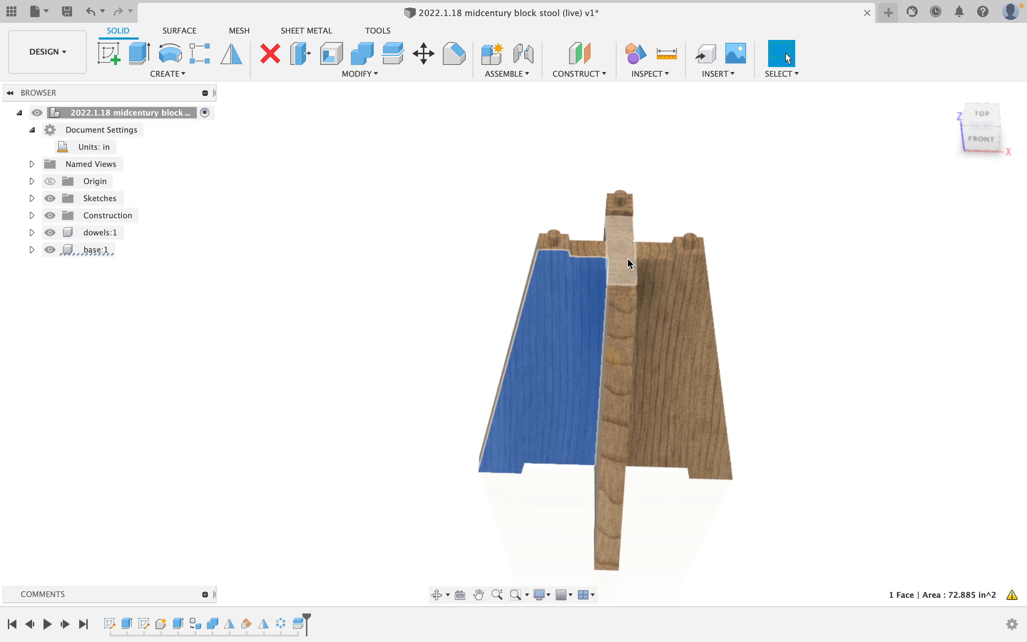
left_click(627, 253)
left_click(418, 160)
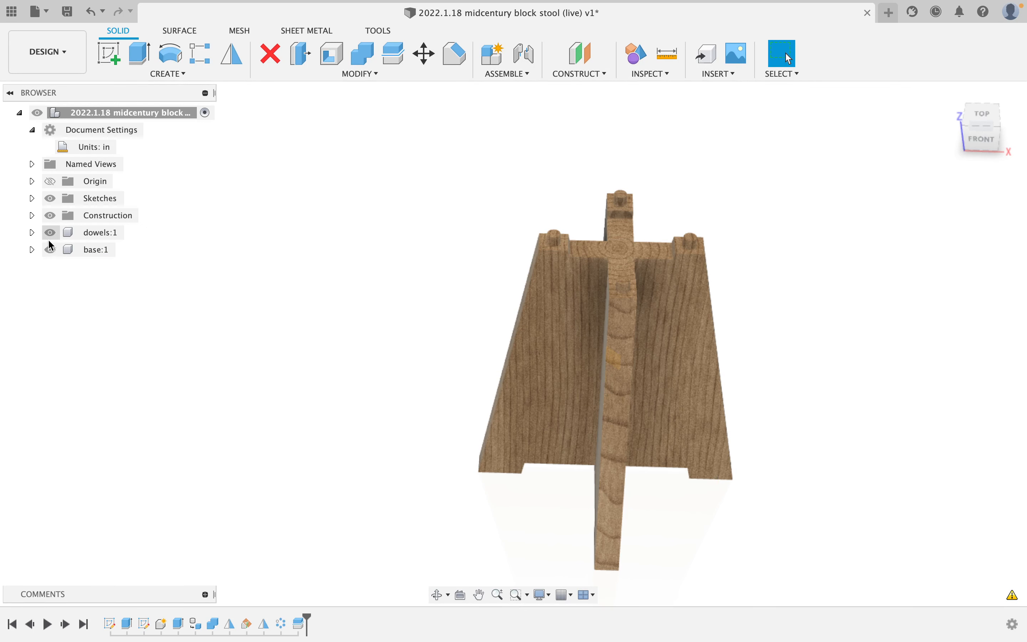
left_click(32, 249)
left_click(45, 284)
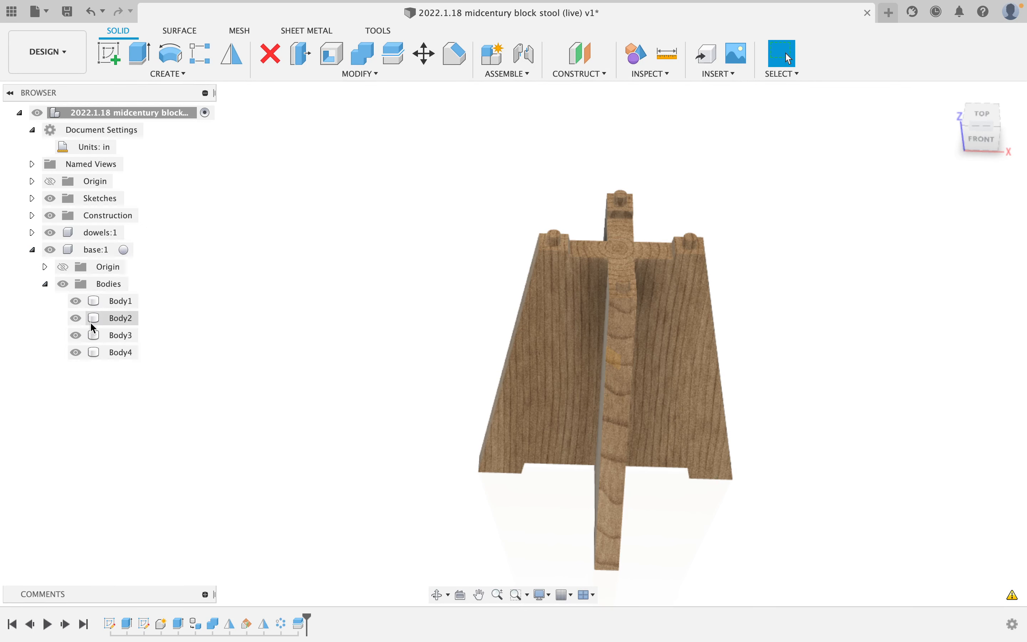
Hide the crossing panel and split the other panel's centre strip with Split Body, using the horizontal XY origin plane as splitting tool.
left_click(78, 323)
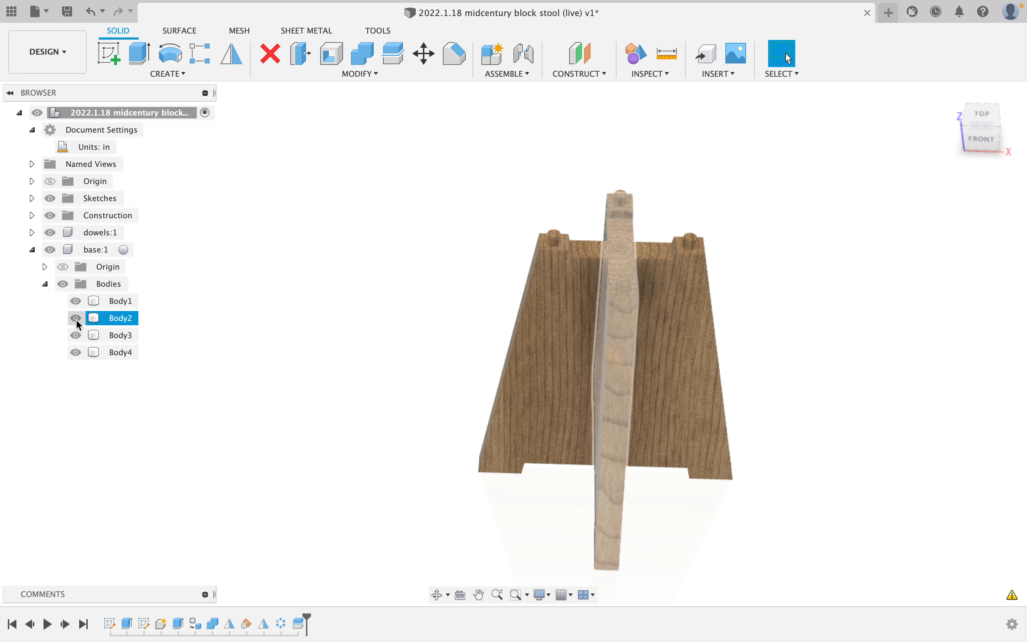
left_click(77, 319)
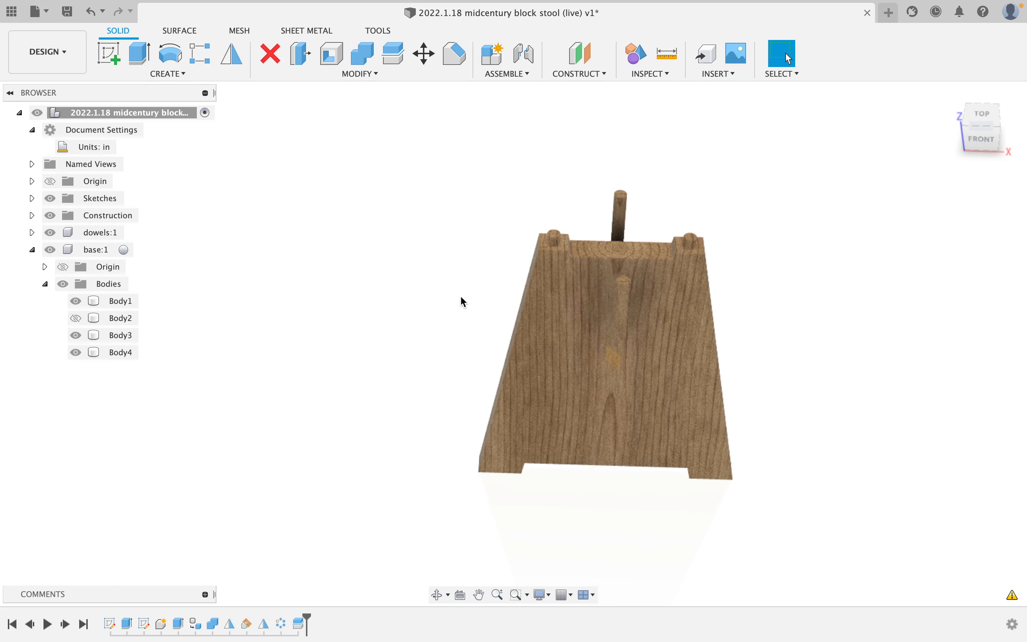
middle_click_drag(463, 302, 472, 249, "shift")
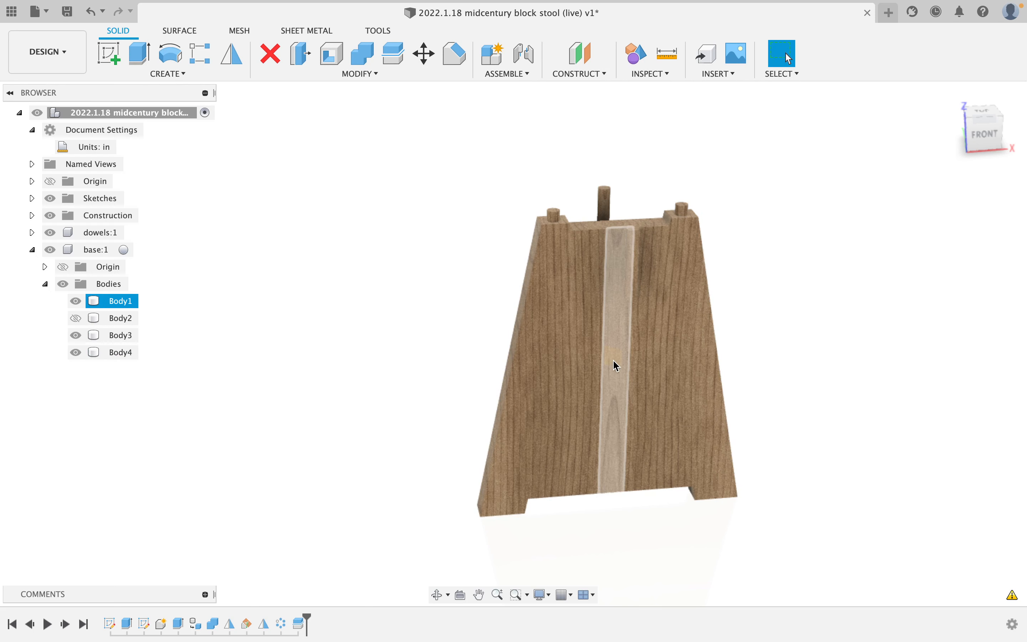
left_click(394, 53)
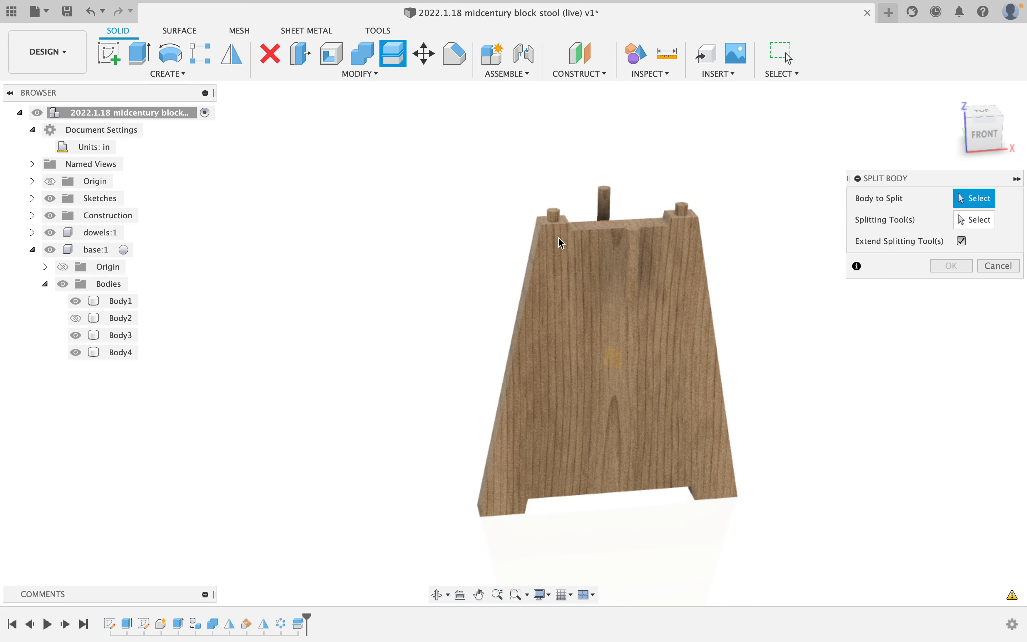
left_click(613, 323)
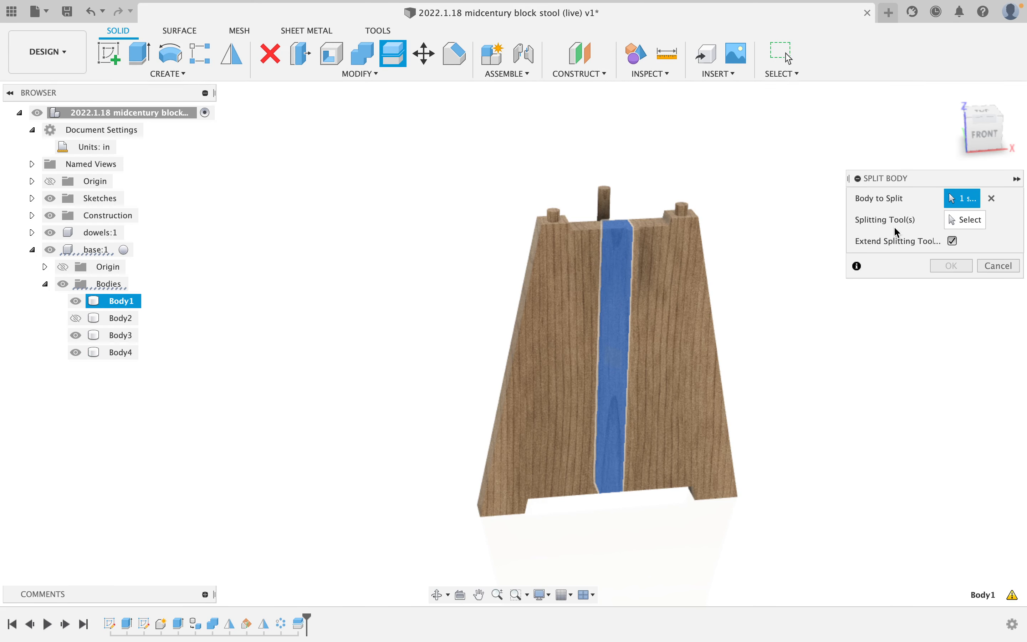
left_click(966, 220)
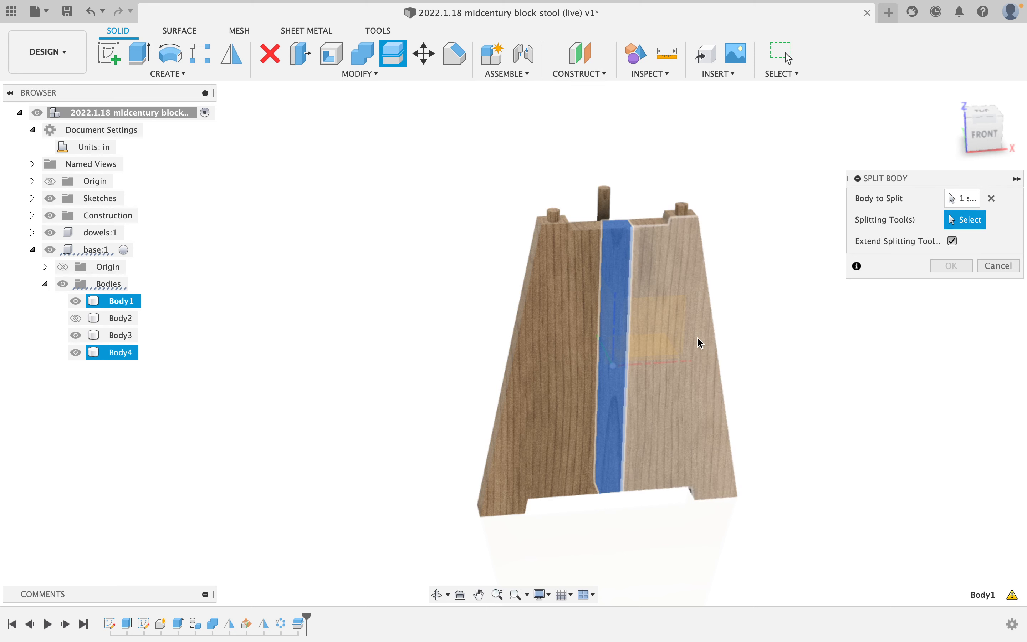
middle_click_drag(653, 357, 769, 312, "shift")
left_click(678, 396)
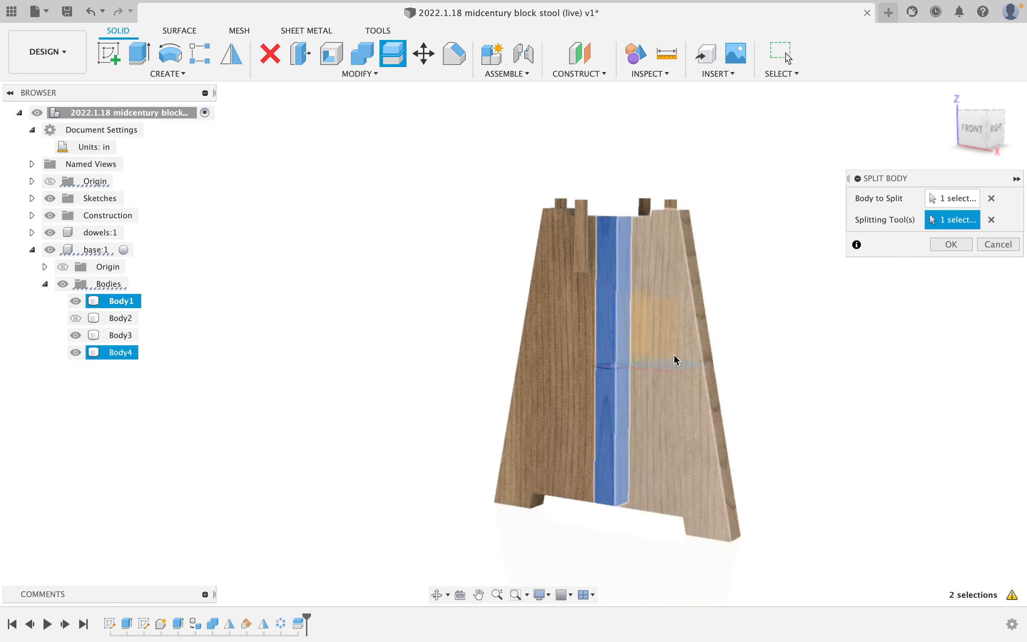
left_click(947, 243)
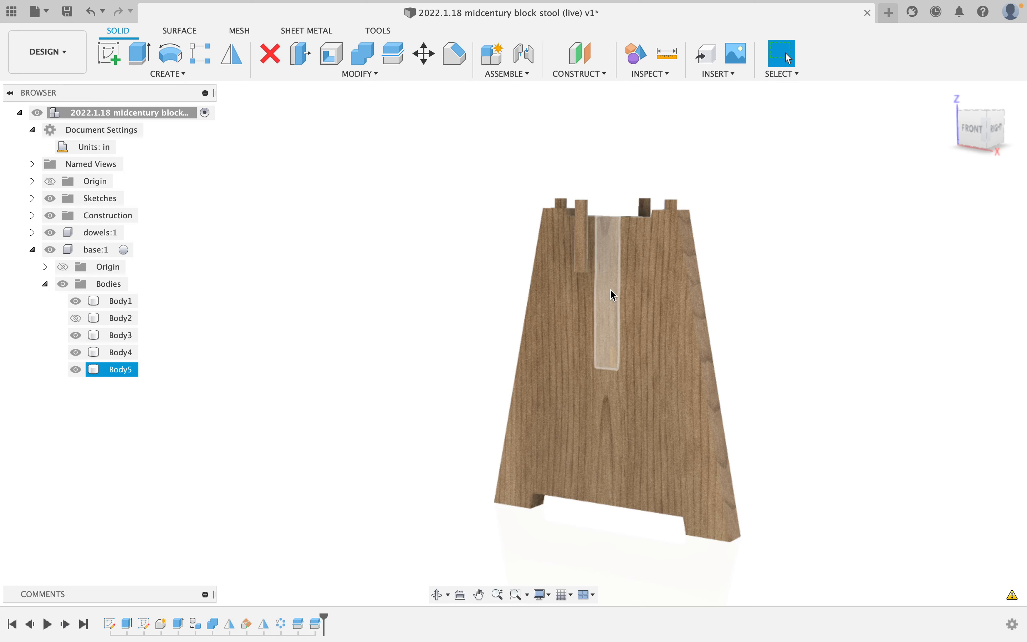
Remove the upper half of the centre strip to open a slot in the panel.
left_click(613, 295)
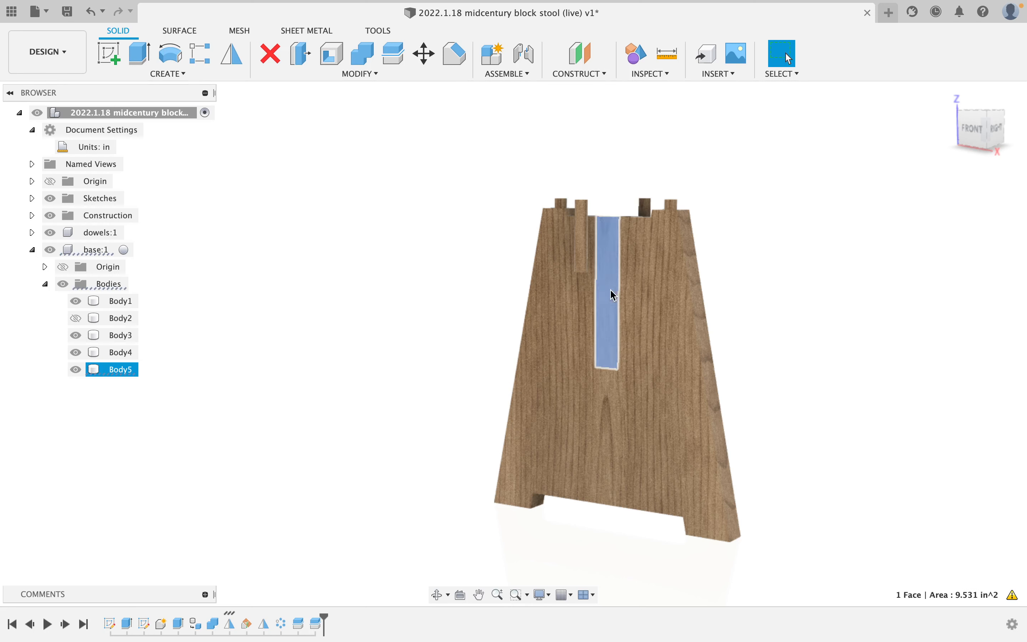
right_click(115, 376)
left_click(216, 259)
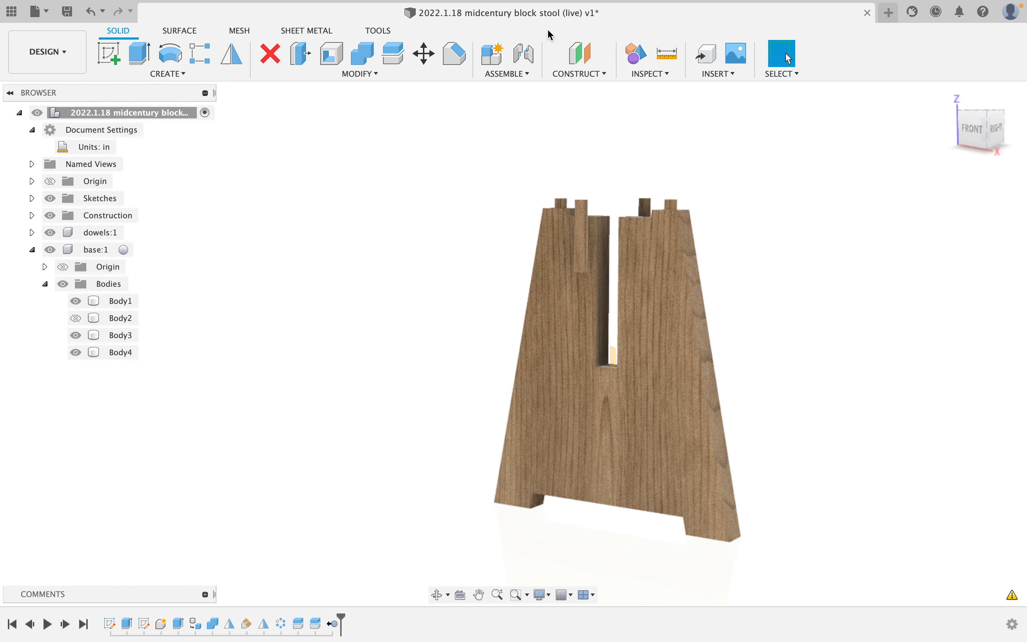
Join the panel's two side bodies and the lower half of the centre strip with Combine, with Keep Tools turned off.
left_click(363, 53)
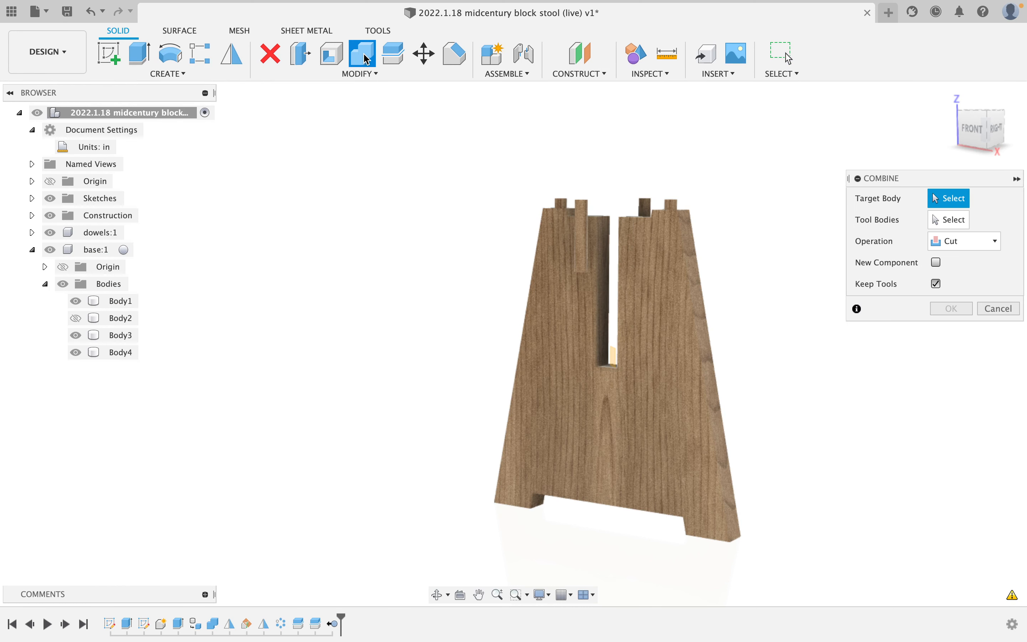
left_click(543, 311)
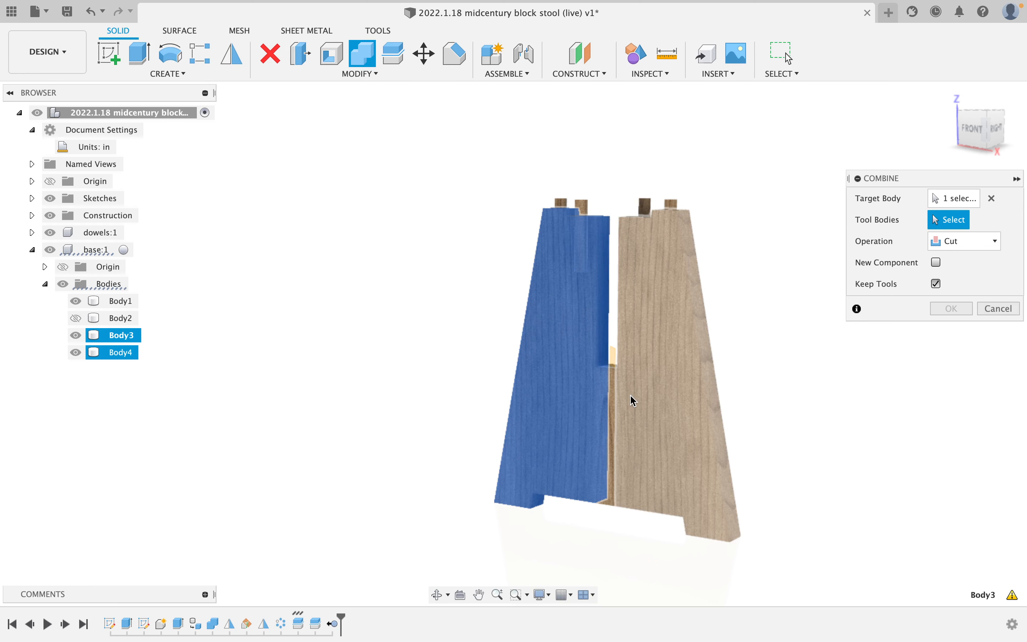
left_click(612, 404)
left_click(673, 372)
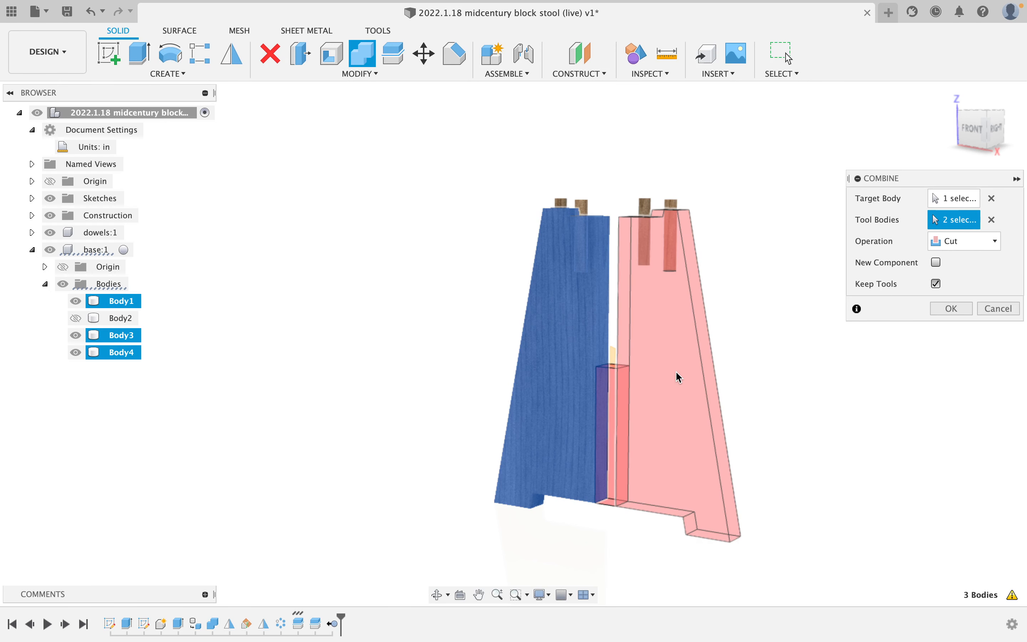
left_click(965, 250)
left_click(955, 261)
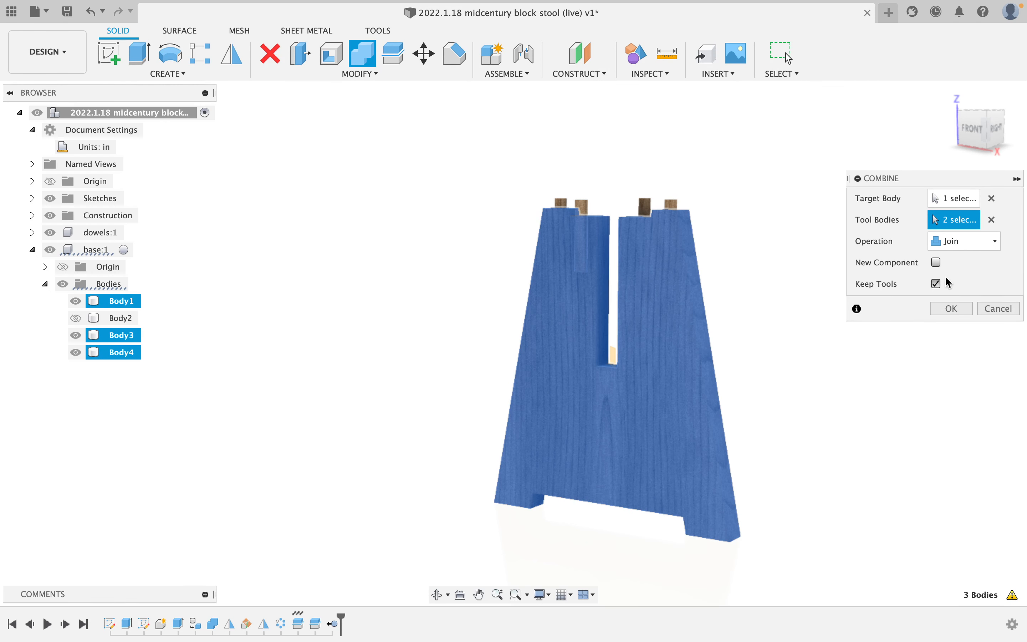
left_click(937, 283)
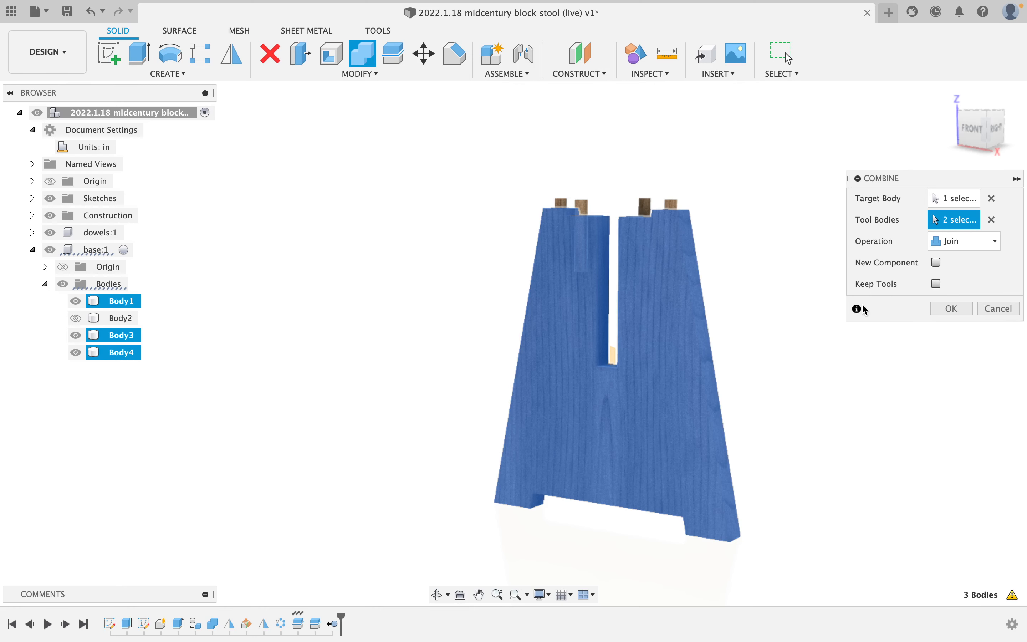
left_click(951, 309)
middle_click_drag(607, 350, 590, 381, "shift")
middle_click_drag(594, 340, 674, 368, "shift")
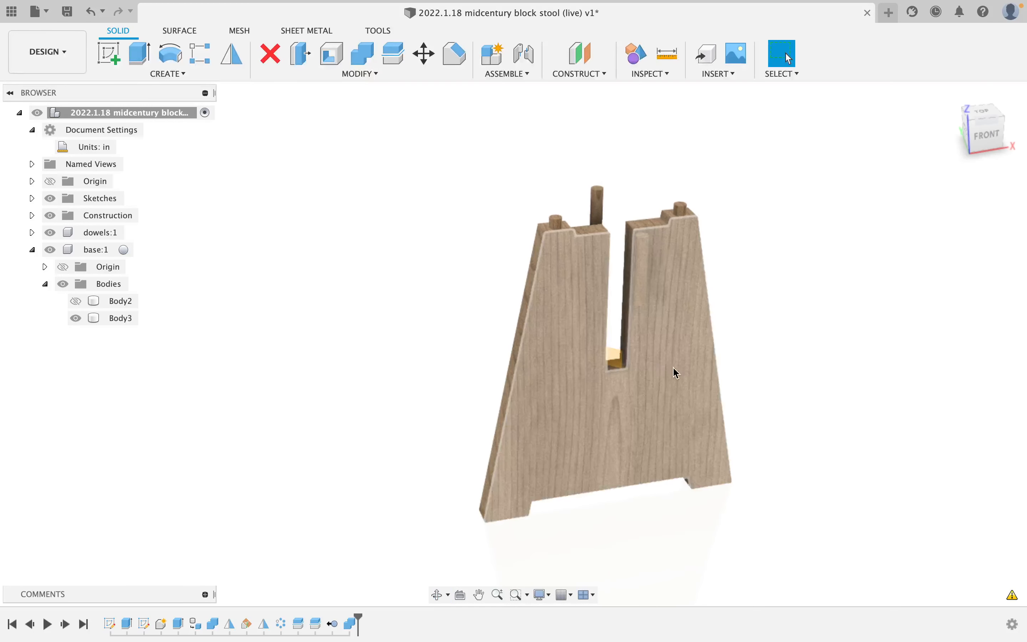
Show the crossing panel again and cut it with the slotted panel using Combine, with Keep Tools turned on.
left_click(71, 300)
left_click(611, 305)
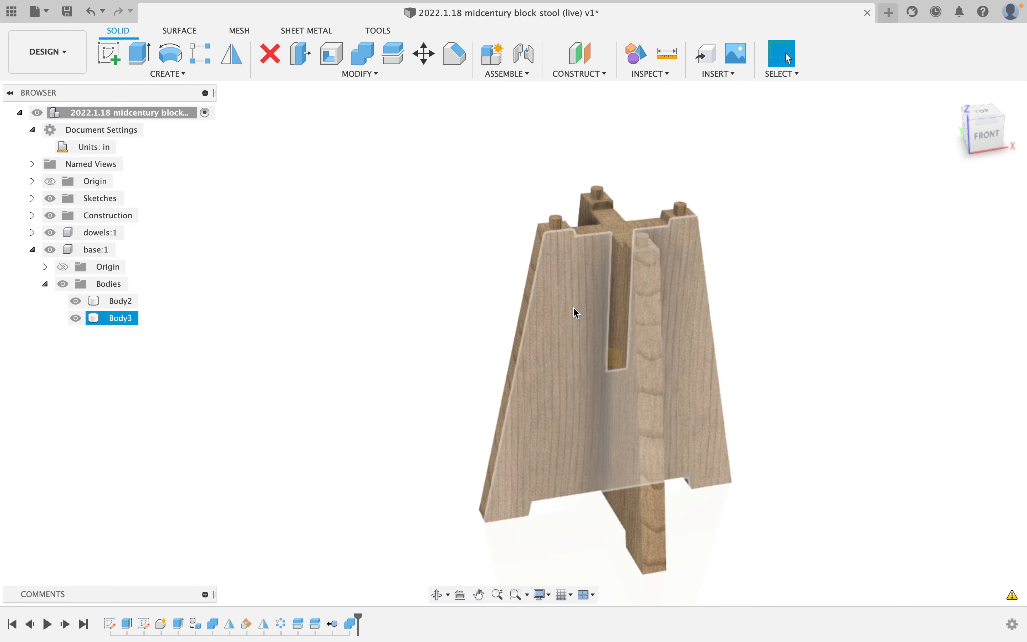
key("Escape")
left_click(363, 53)
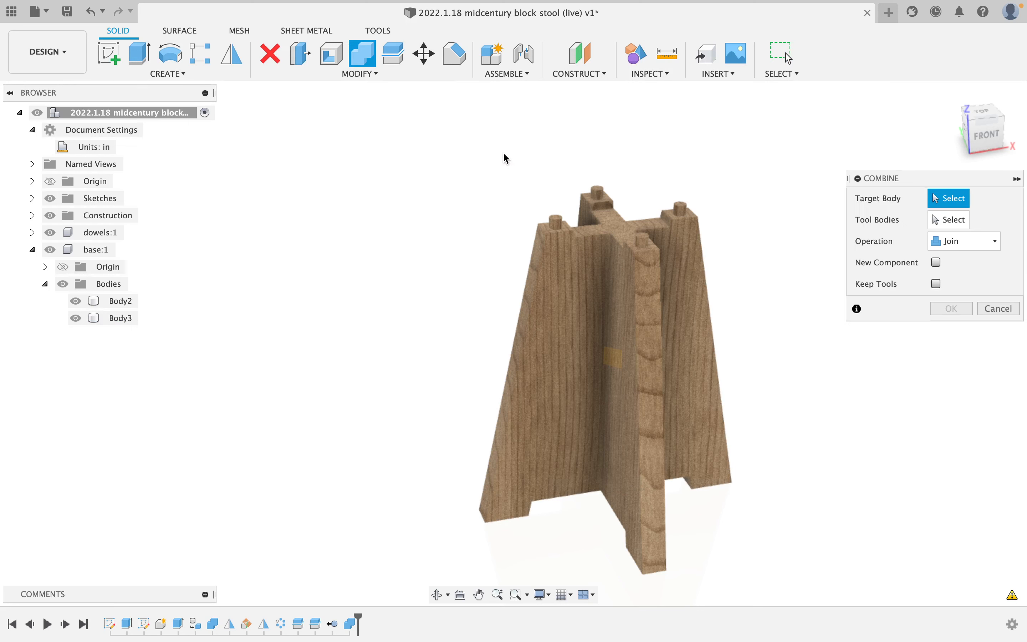
left_click(622, 289)
left_click(572, 306)
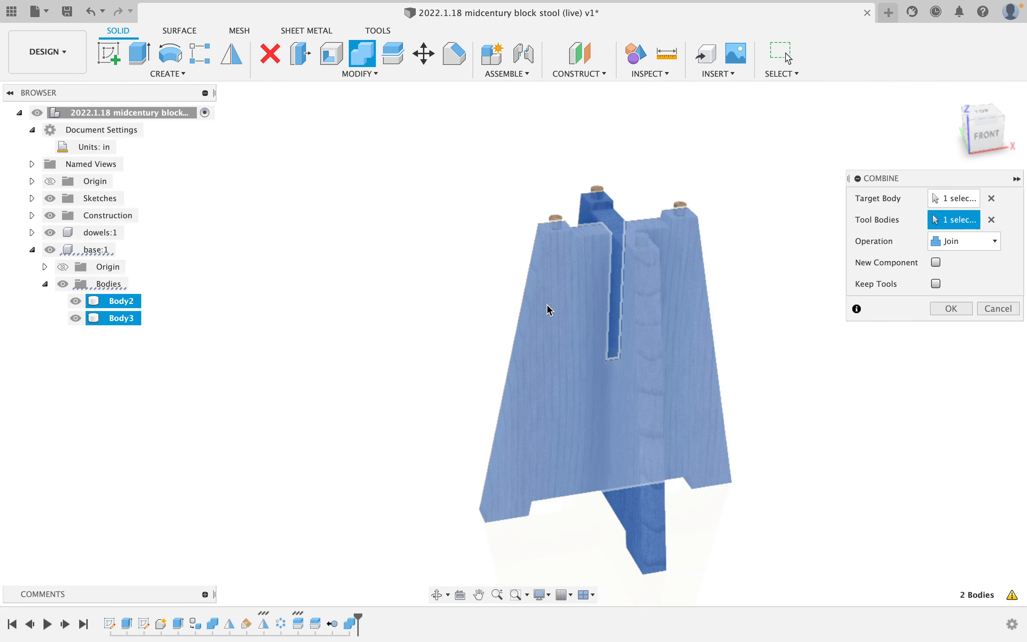
left_click(937, 240)
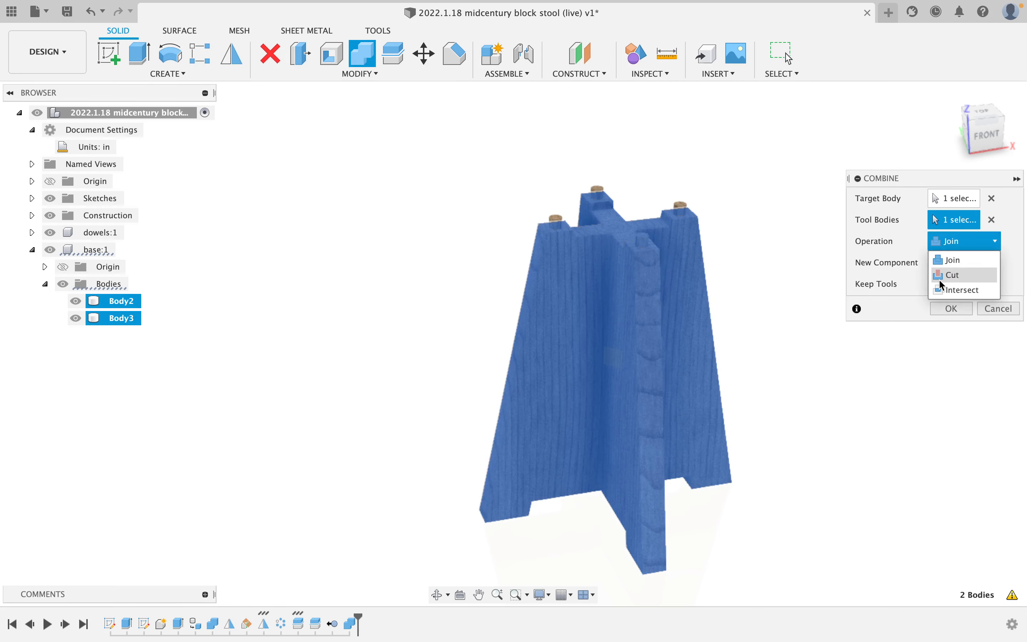
left_click(951, 275)
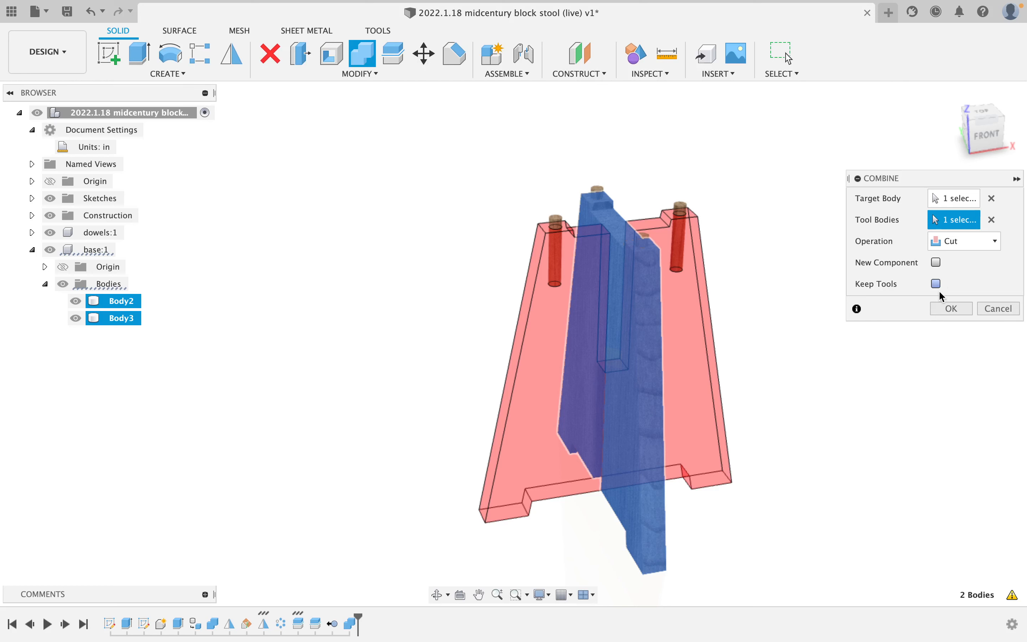
left_click(952, 308)
Check the interlocking slots of the two base panels by hiding each panel body in turn and showing it again.
middle_click_drag(610, 334, 671, 294, "shift")
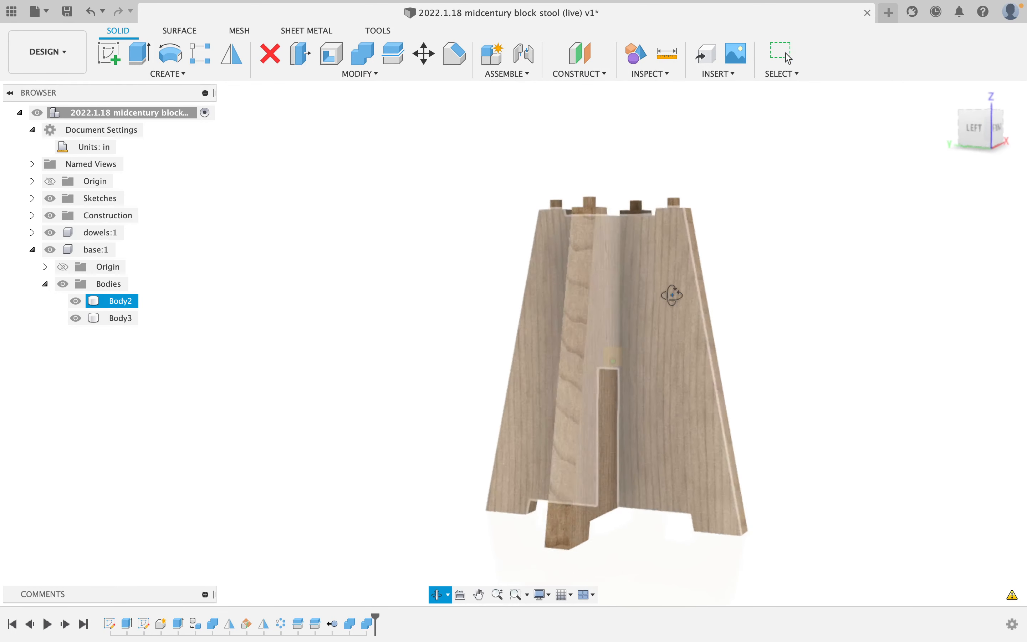
key("Escape")
left_click(76, 301)
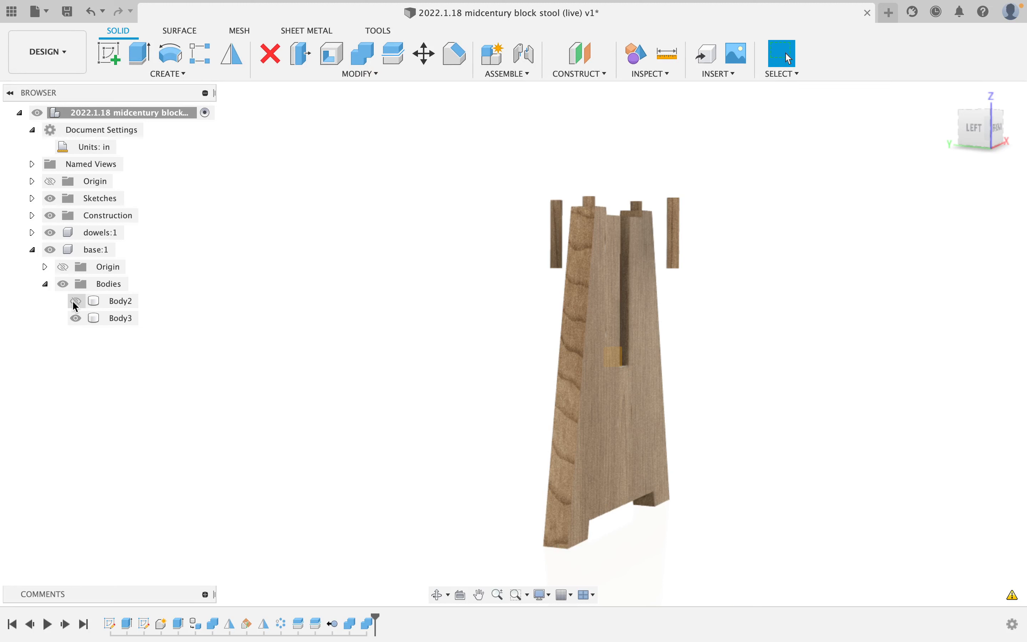
left_click(75, 301)
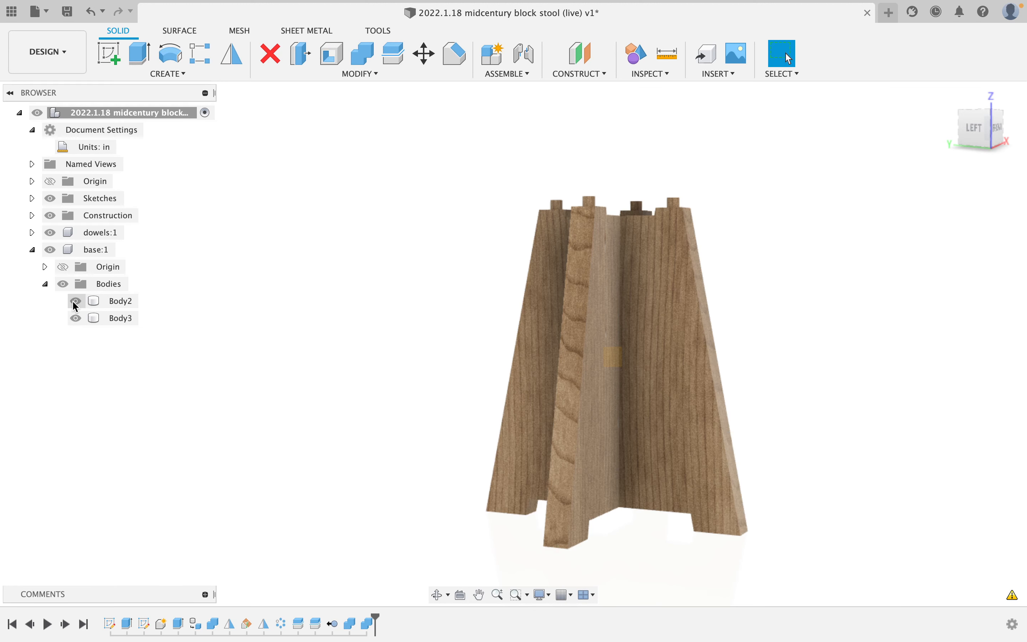
left_click(75, 318)
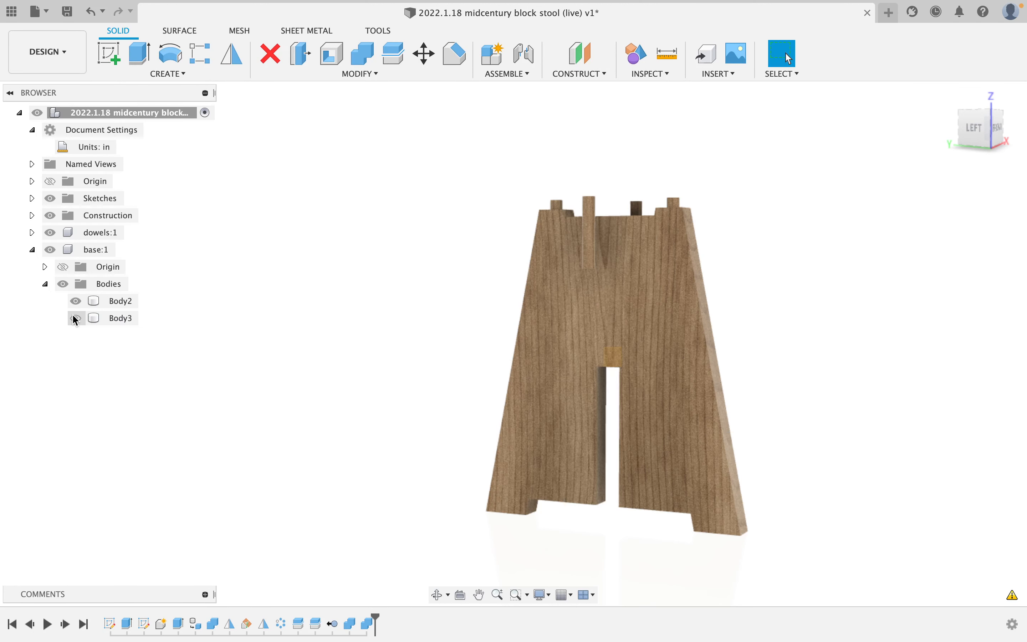
left_click(75, 319)
left_click(578, 346)
middle_click_drag(577, 346, 611, 357, "shift")
key("Escape")
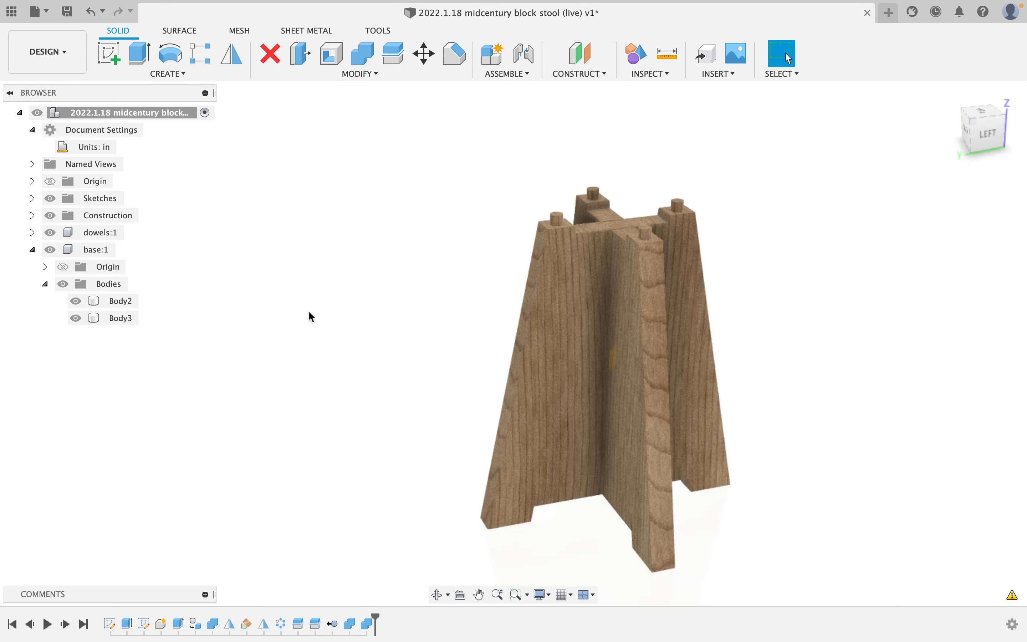
Start a sketch on the horizontal XY origin plane and draw a circle about 22.6 in in diameter centred on the origin.
left_click(107, 55)
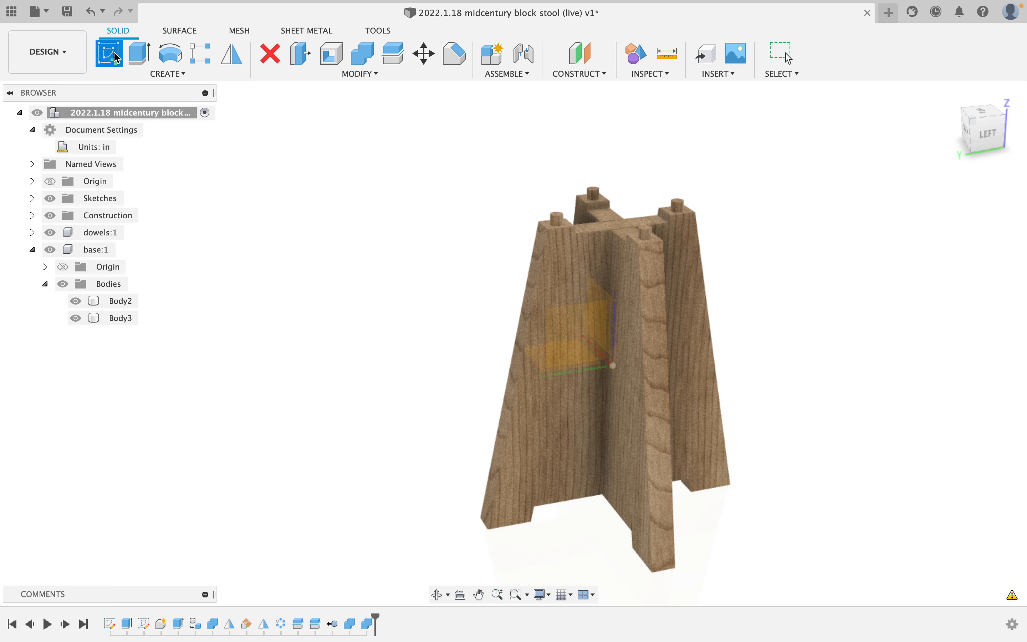
left_click(563, 278)
middle_click_drag(600, 273, 442, 203, "shift")
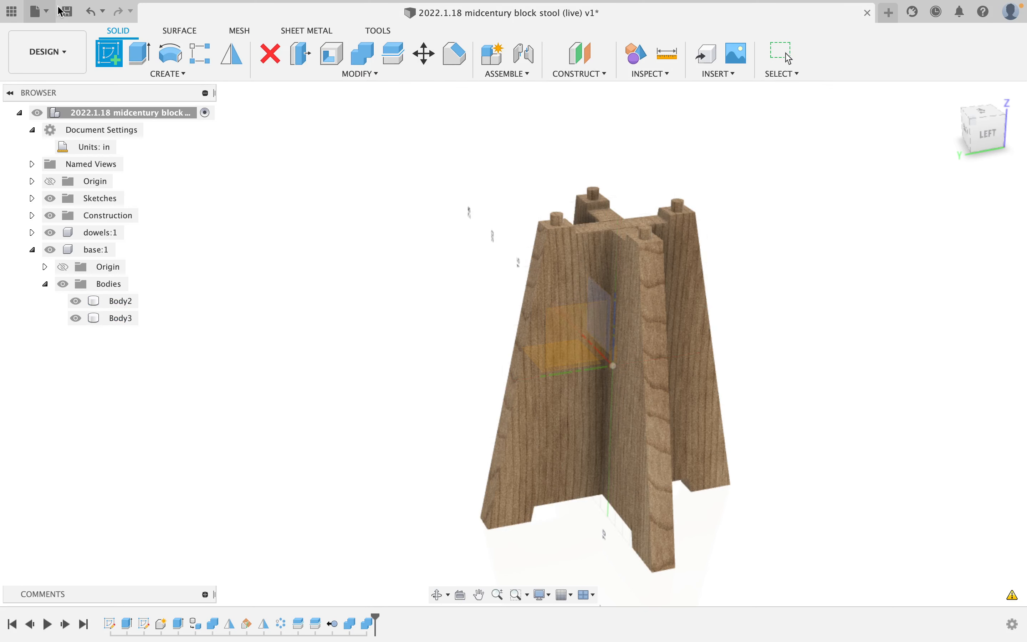
middle_click_drag(475, 285, 548, 296, "shift")
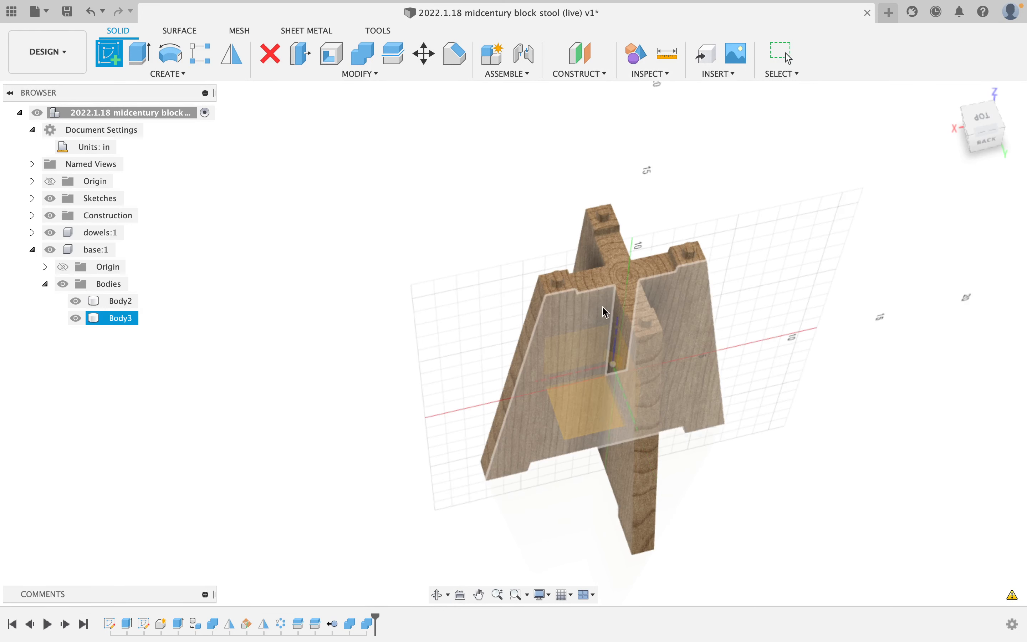
left_click(586, 402)
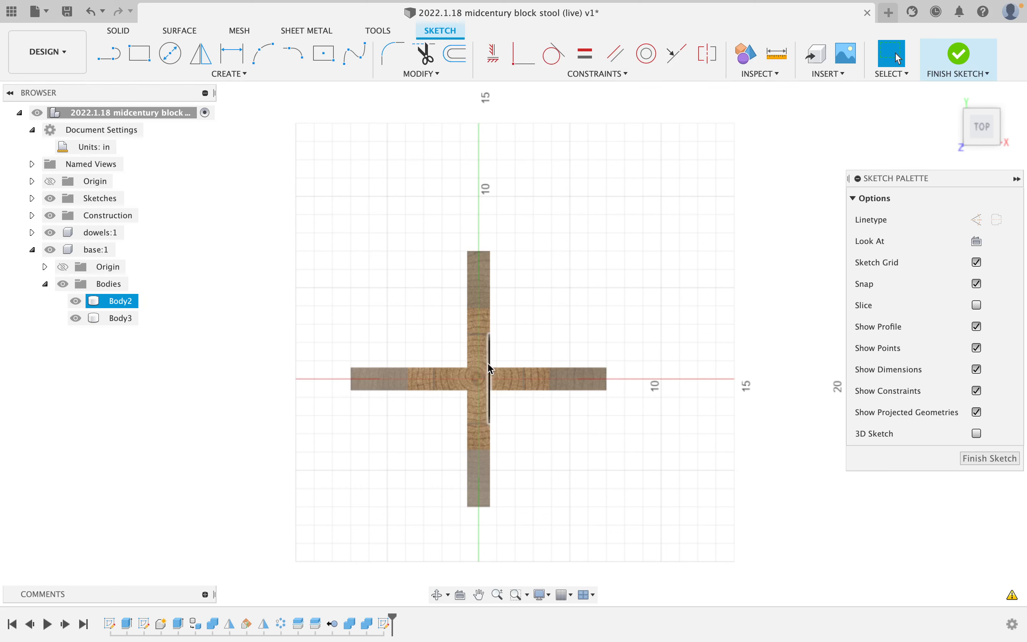
left_click(169, 56)
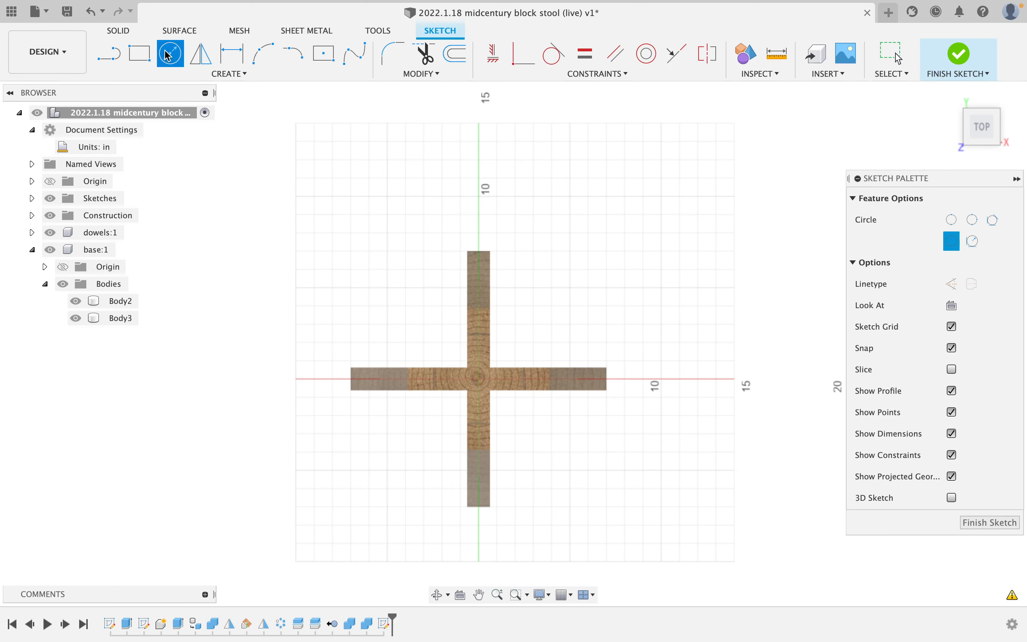
left_click(479, 378)
left_click(625, 237)
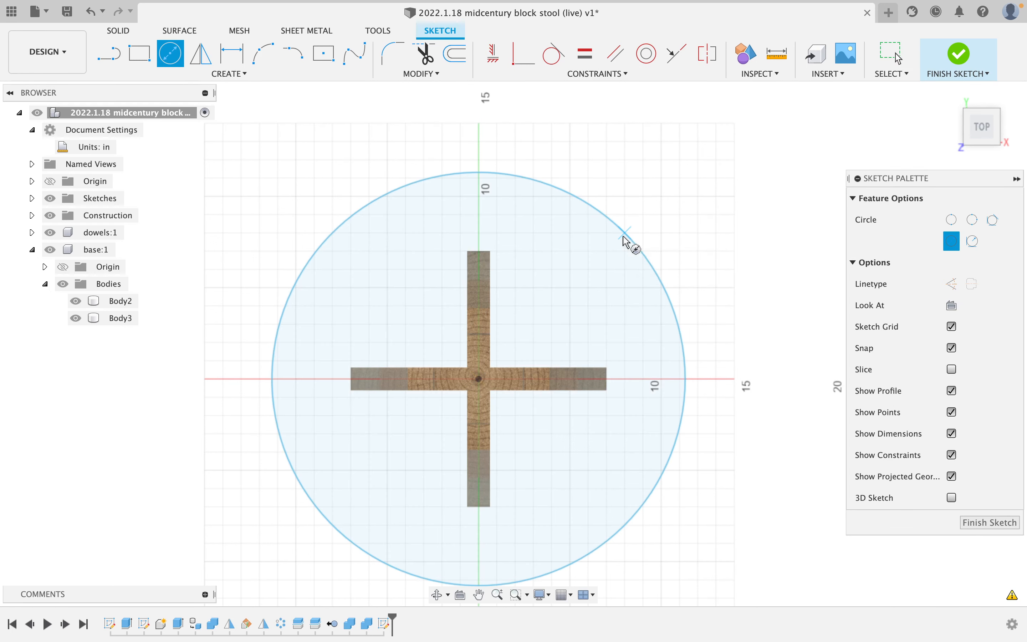
Dimension the circle around the base with a diameter of 17 in.
left_click(232, 54)
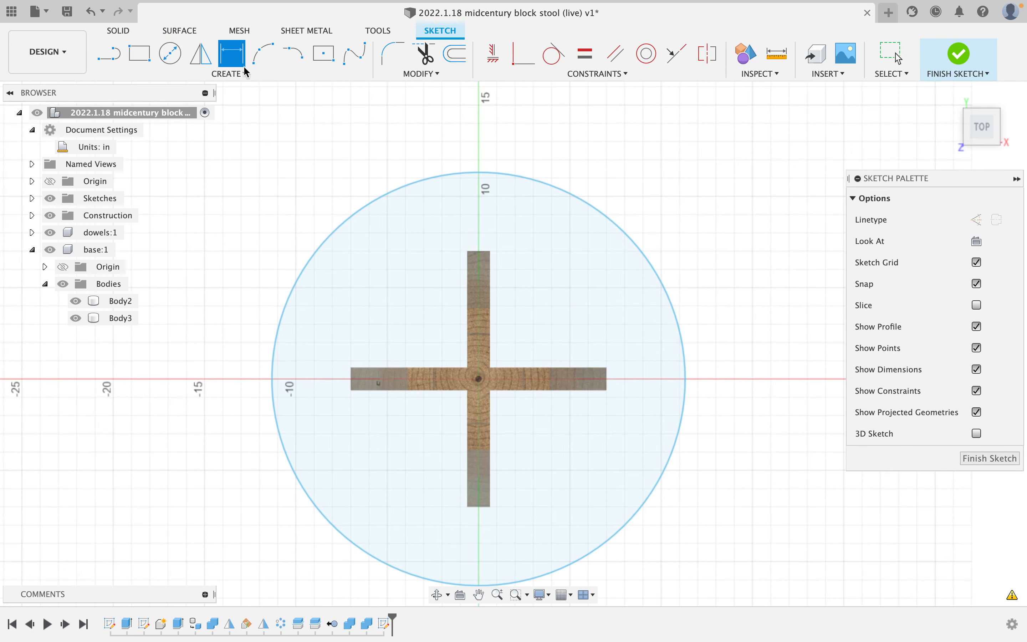
left_click(545, 184)
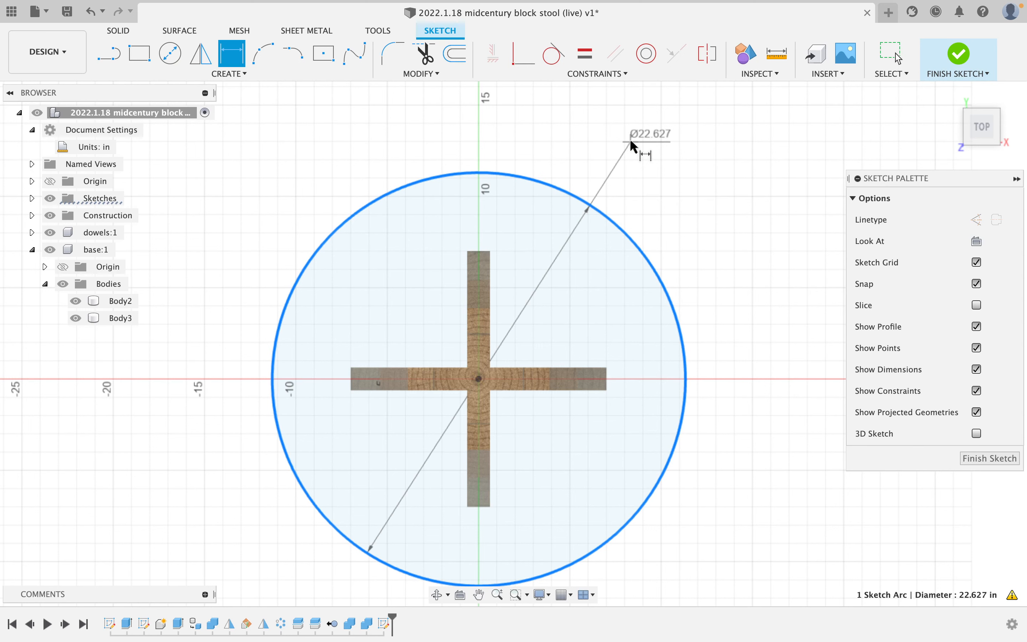
left_click(645, 159)
type("17")
key("Return")
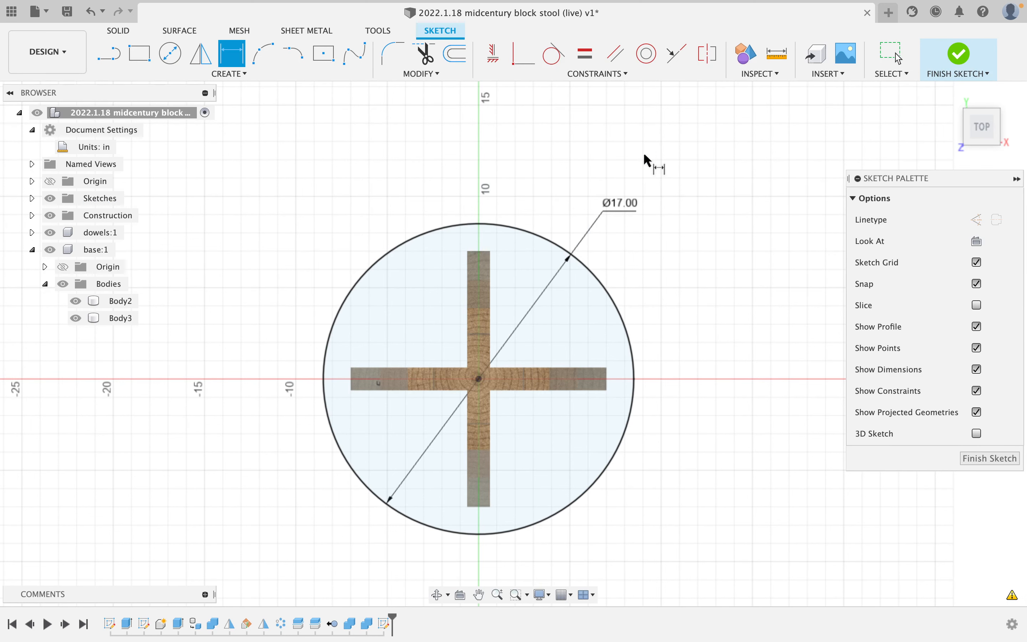
Finish the sketch and start extruding the circle profile from the top face of a base panel as the start object.
left_click(959, 53)
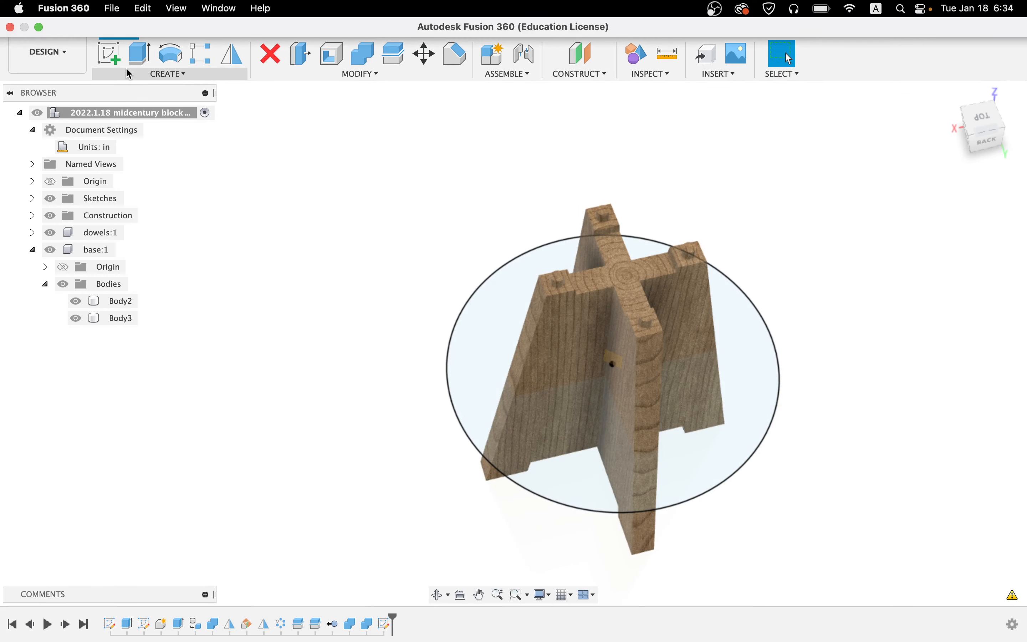
left_click(139, 59)
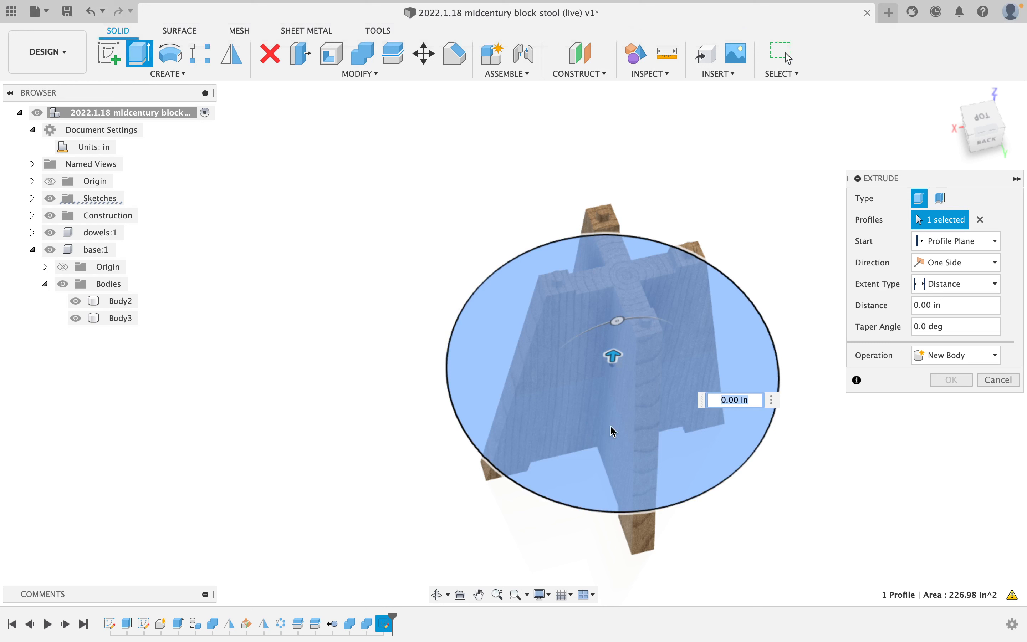
left_click(579, 459)
left_click(566, 455)
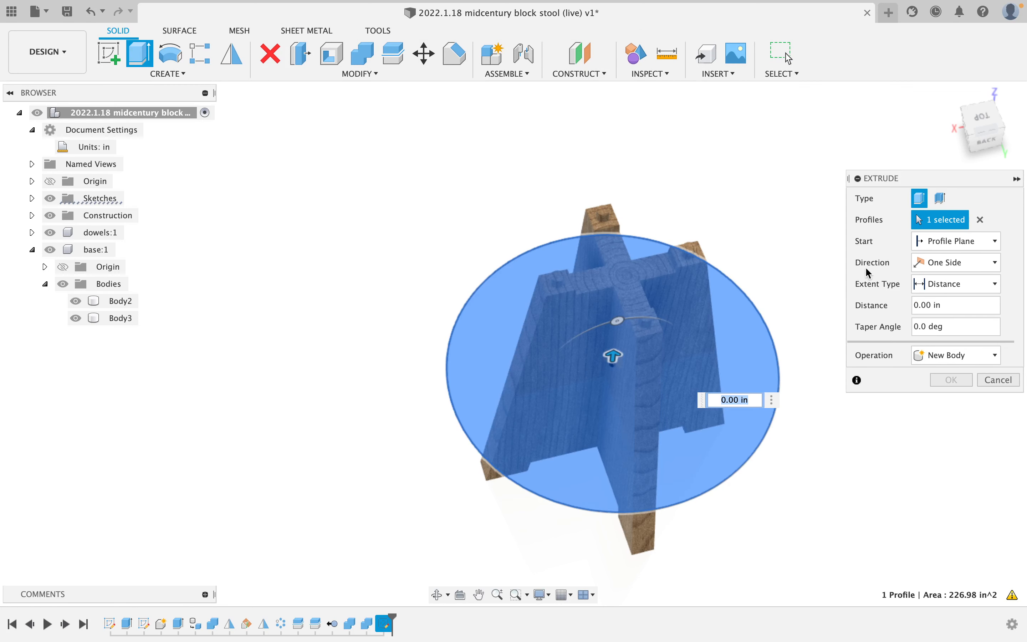
left_click(937, 242)
left_click(946, 303)
left_click(934, 245)
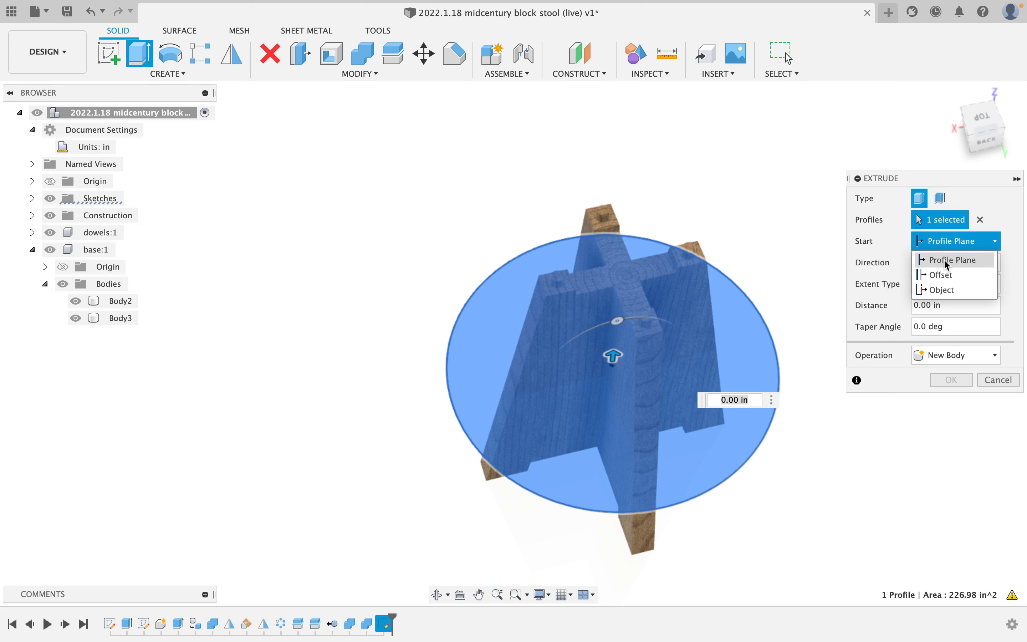
left_click(963, 292)
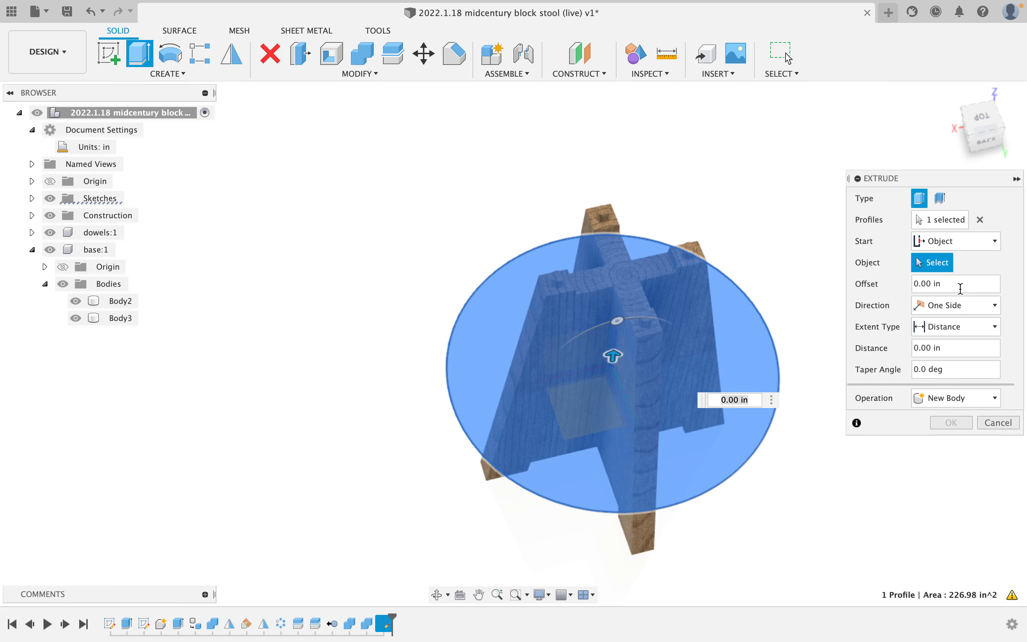
left_click(555, 291)
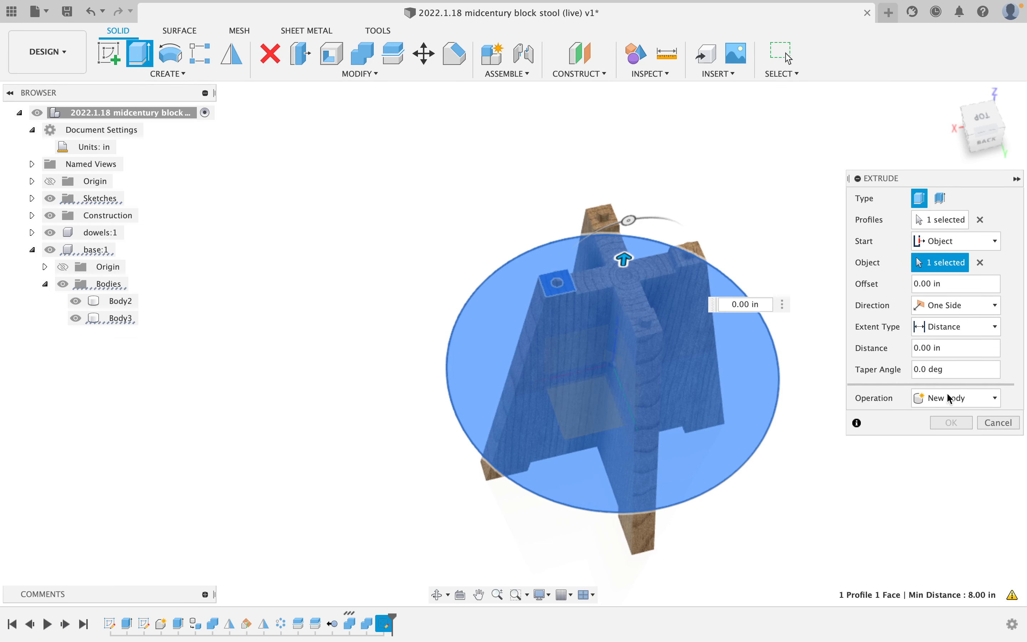
Extrude the circle 1 3/8 in from that face as a new component to form the stool's seat.
left_click(955, 401)
left_click(966, 471)
left_click_drag(946, 349, 836, 339)
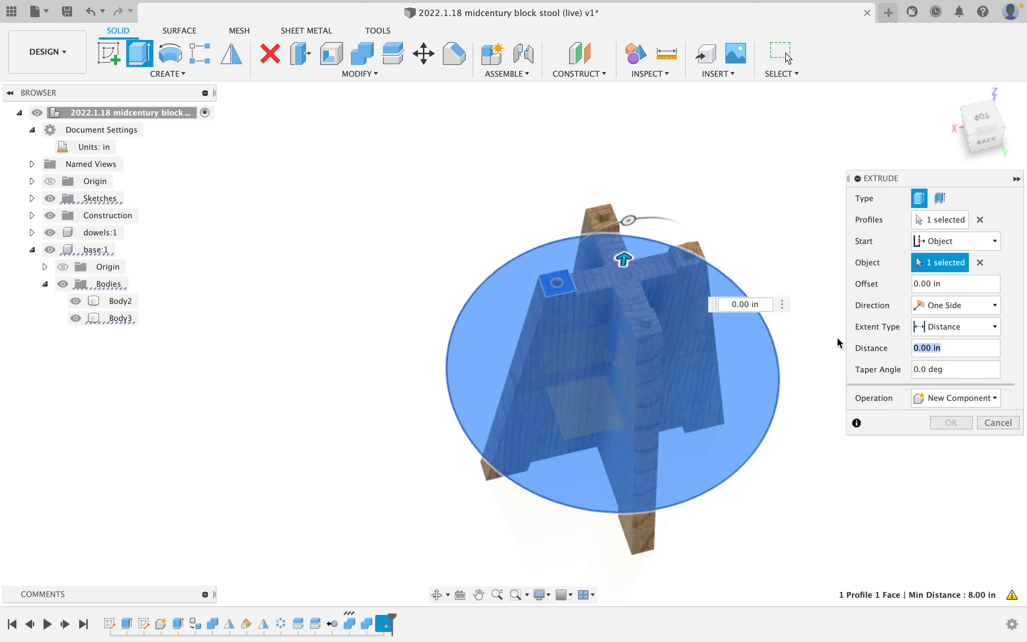
type("1.3/8")
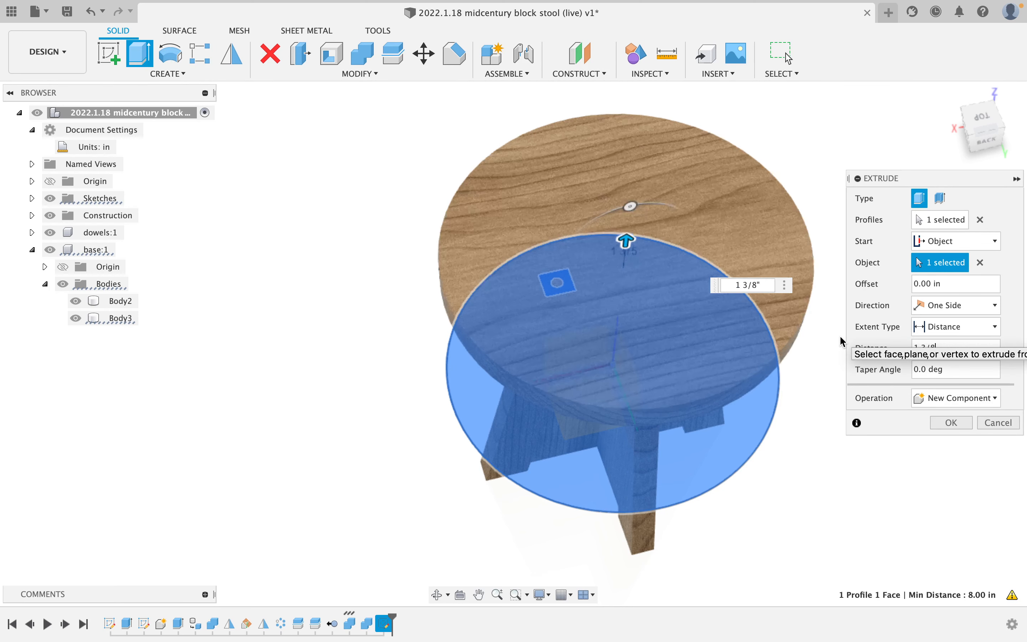
left_click(952, 423)
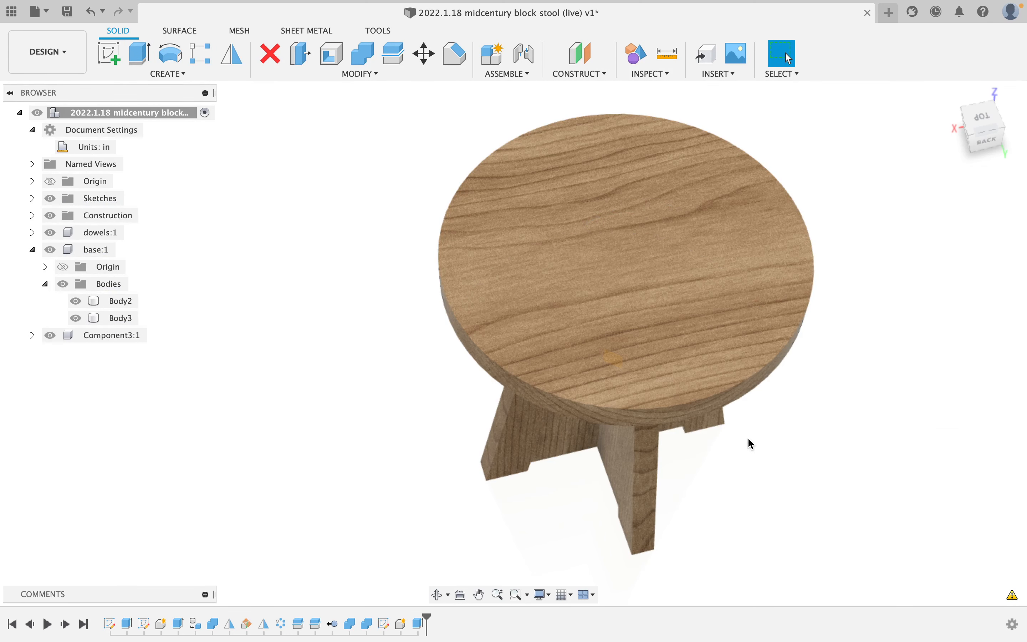
middle_click_drag(748, 437, 730, 382, "shift")
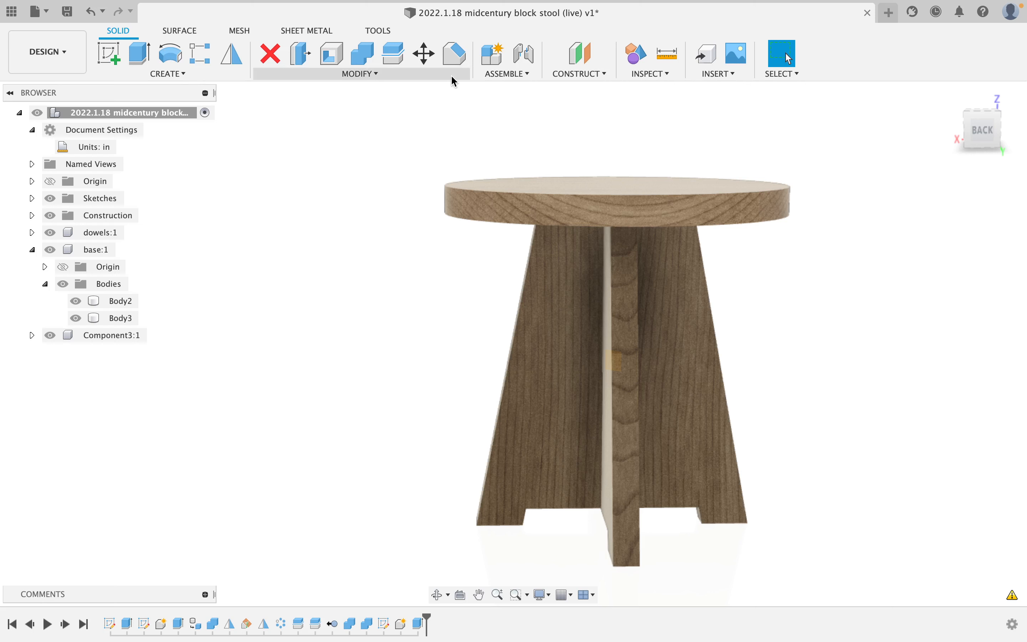
left_click(455, 53)
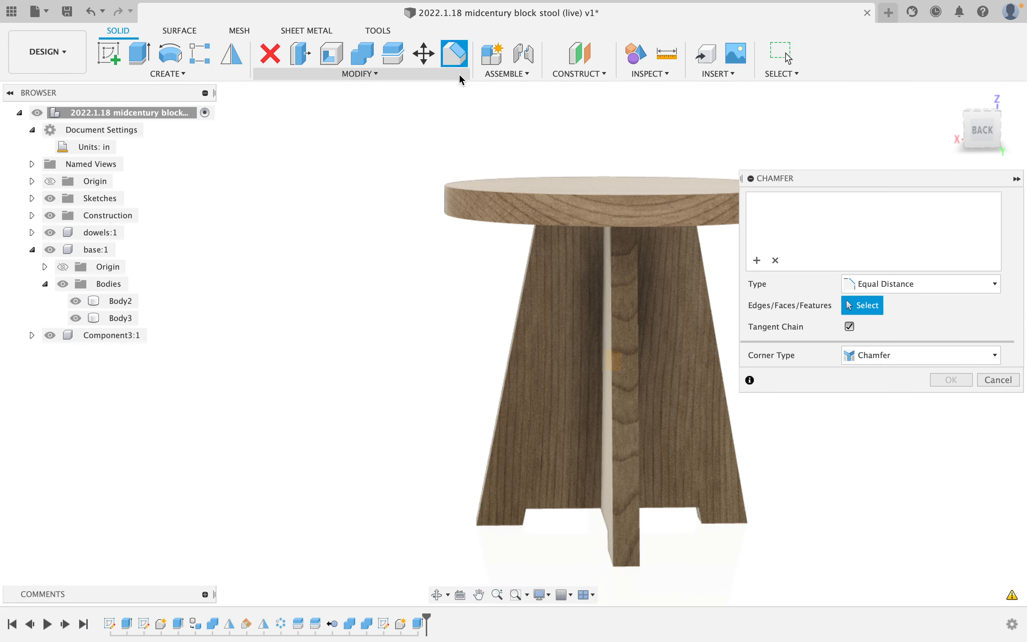
left_click(512, 200)
left_click(514, 221)
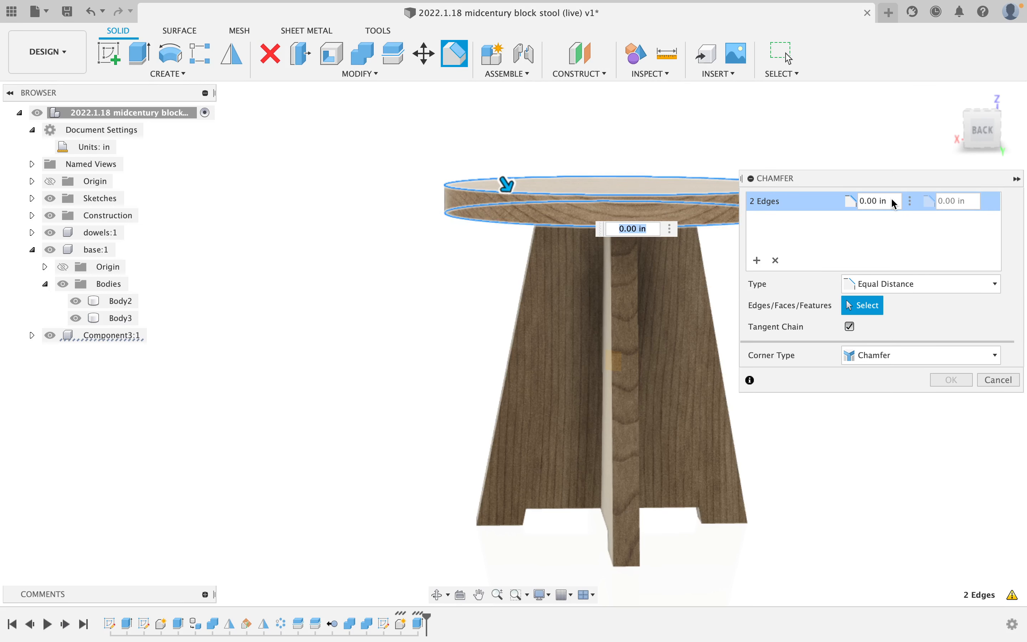
left_click_drag(893, 203, 837, 200)
left_click(984, 379)
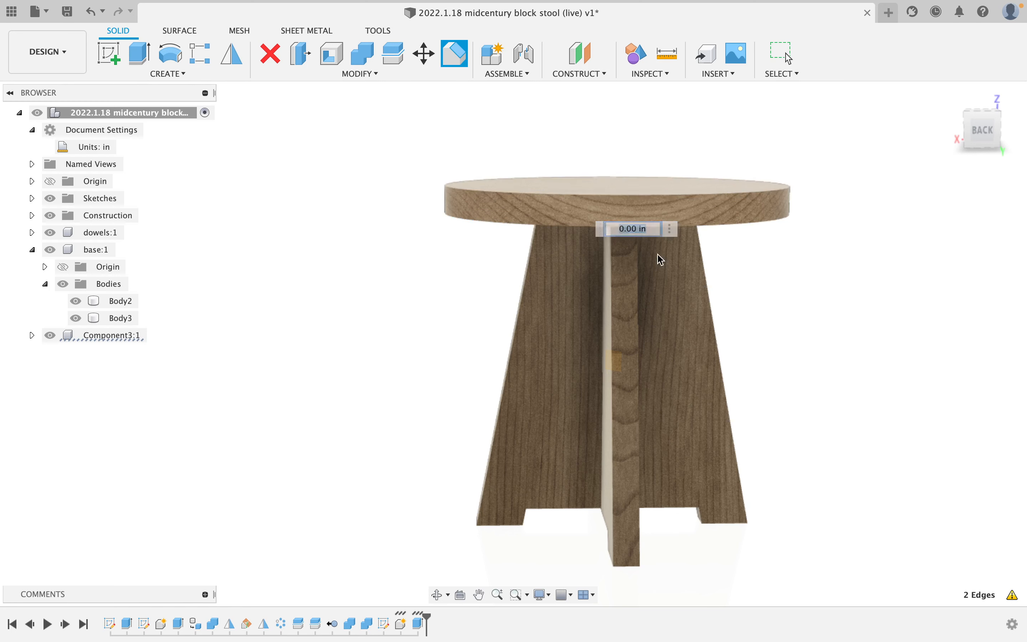
Chamfer the upper edge of the round seat with an equal distance of 0.25 in.
left_click(452, 60)
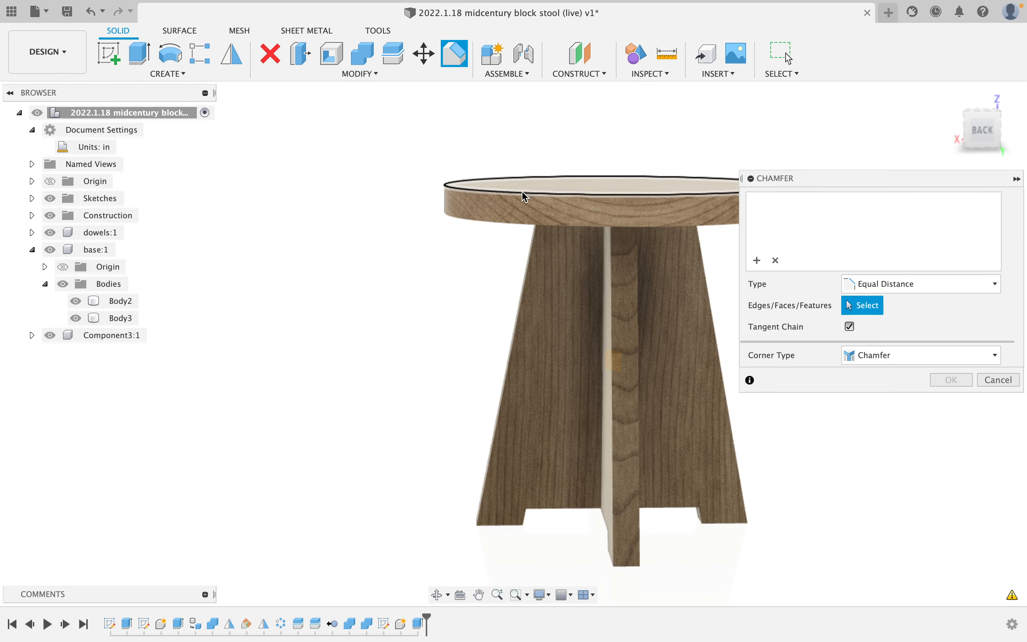
left_click(504, 195)
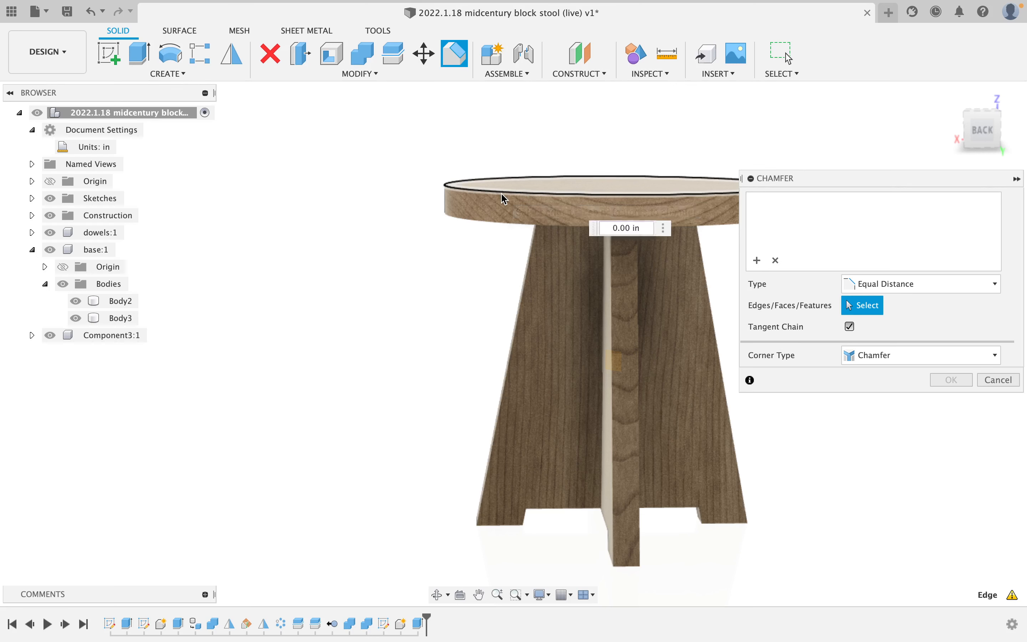
left_click(882, 202)
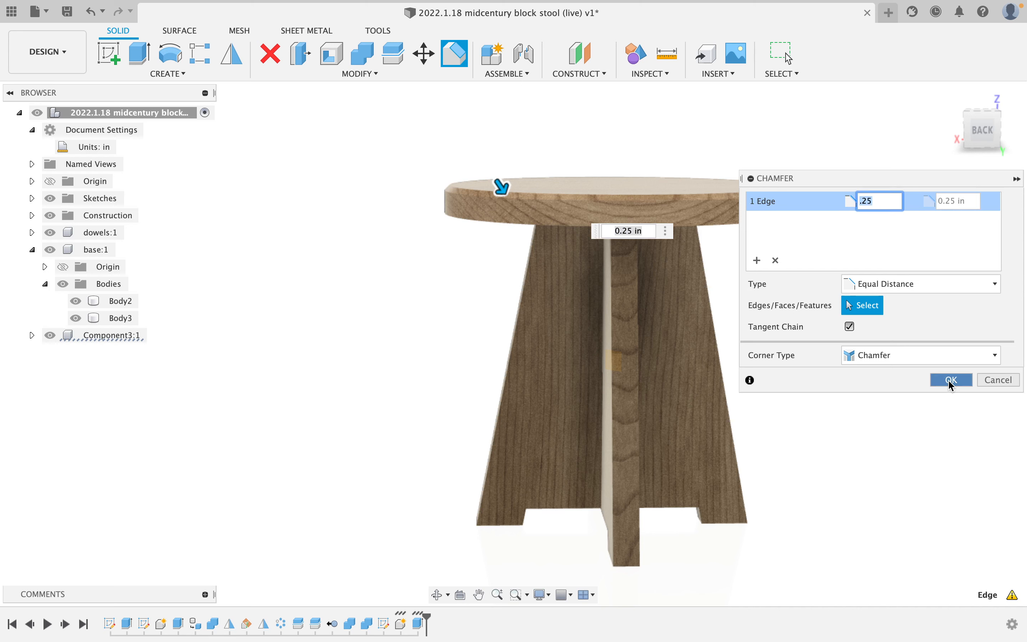
left_click(951, 379)
Start a Two Distance chamfer on the seat's lower edge with distances of 0.25 in and 1 in.
left_click(449, 53)
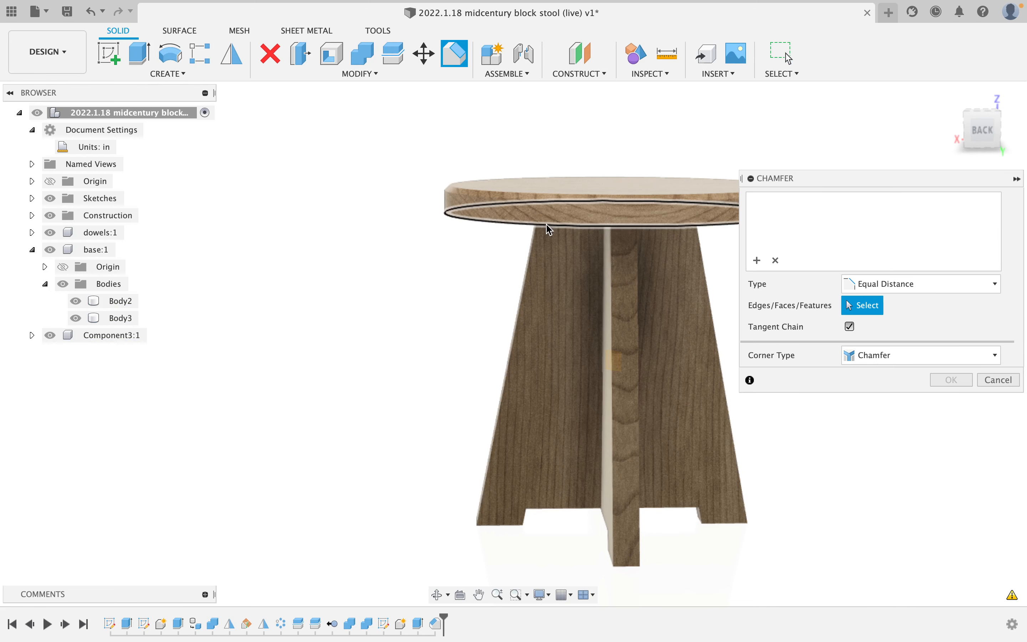
left_click(546, 225)
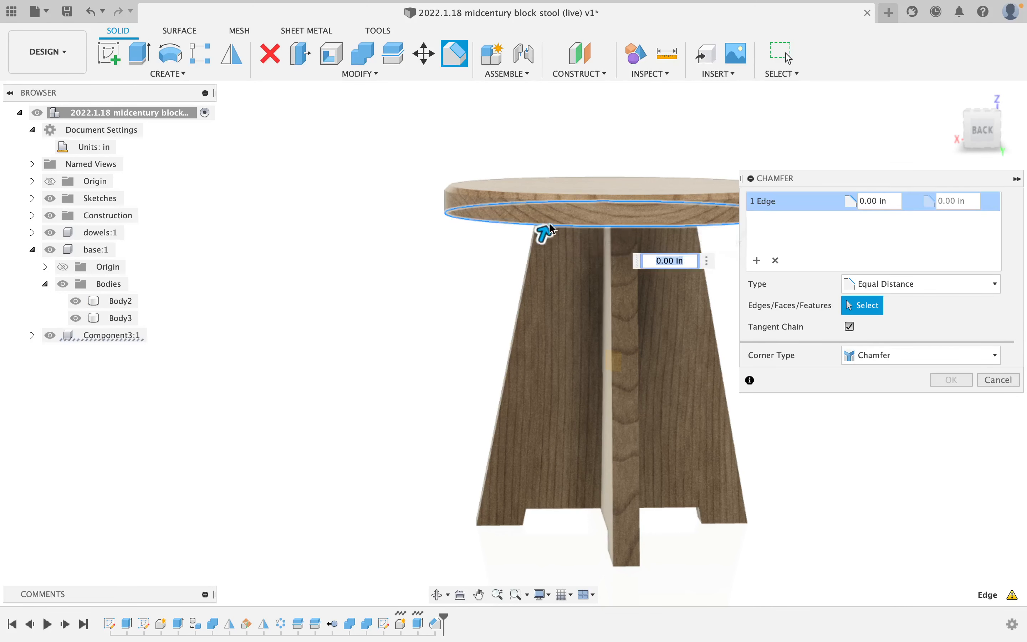
left_click(897, 283)
left_click(897, 305)
left_click_drag(890, 202, 801, 190)
type(".25")
key("Tab")
type("2")
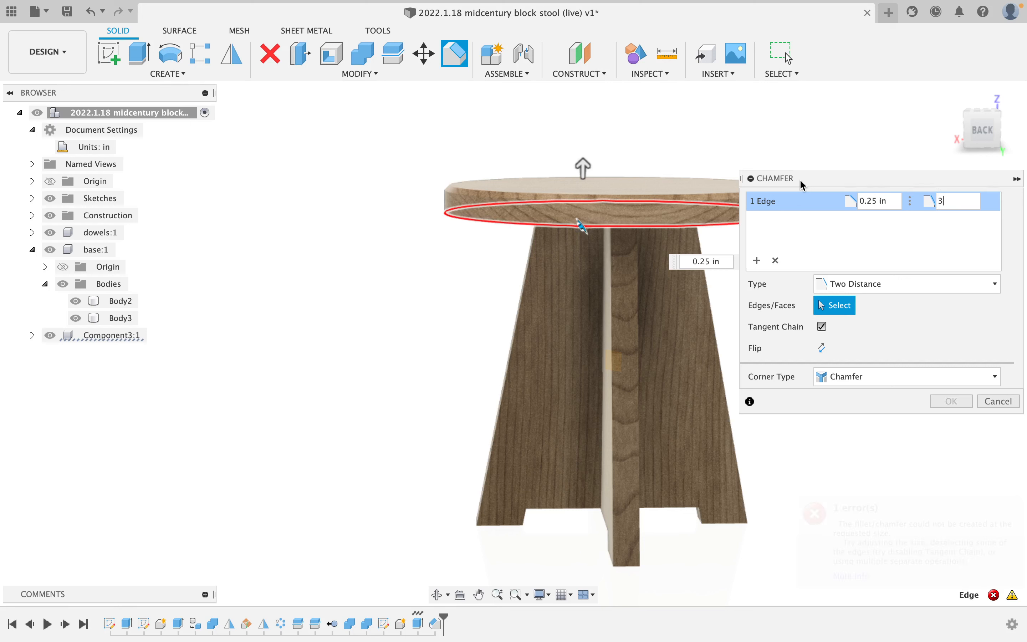
key("BackSpace")
type("1")
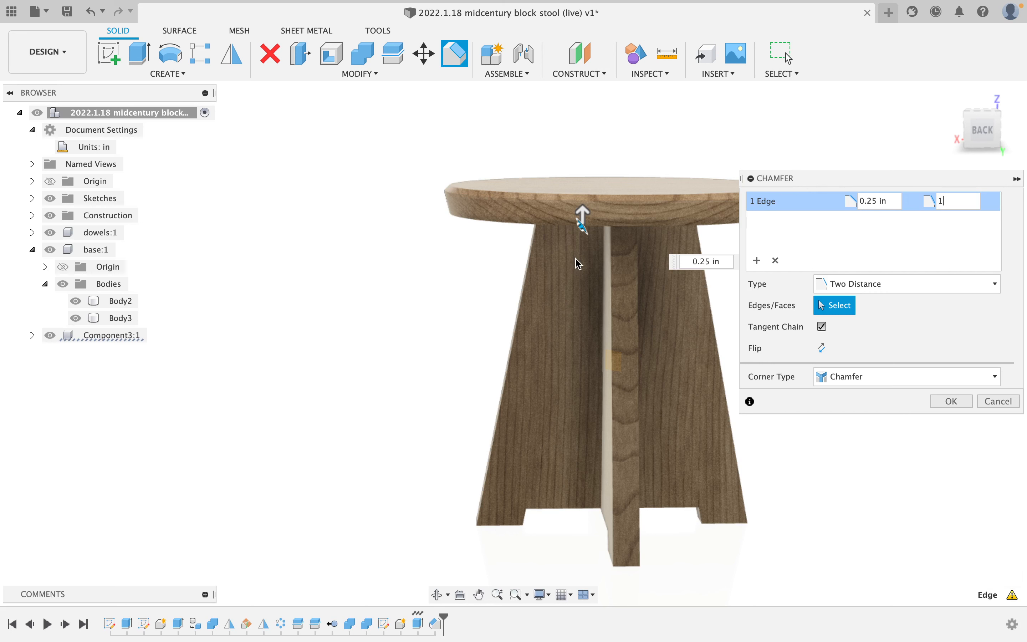
Set the lower-edge chamfer distances to 3 in and 0.25 in and apply the chamfer.
middle_click_drag(575, 261, 560, 235, "shift")
left_click(881, 201)
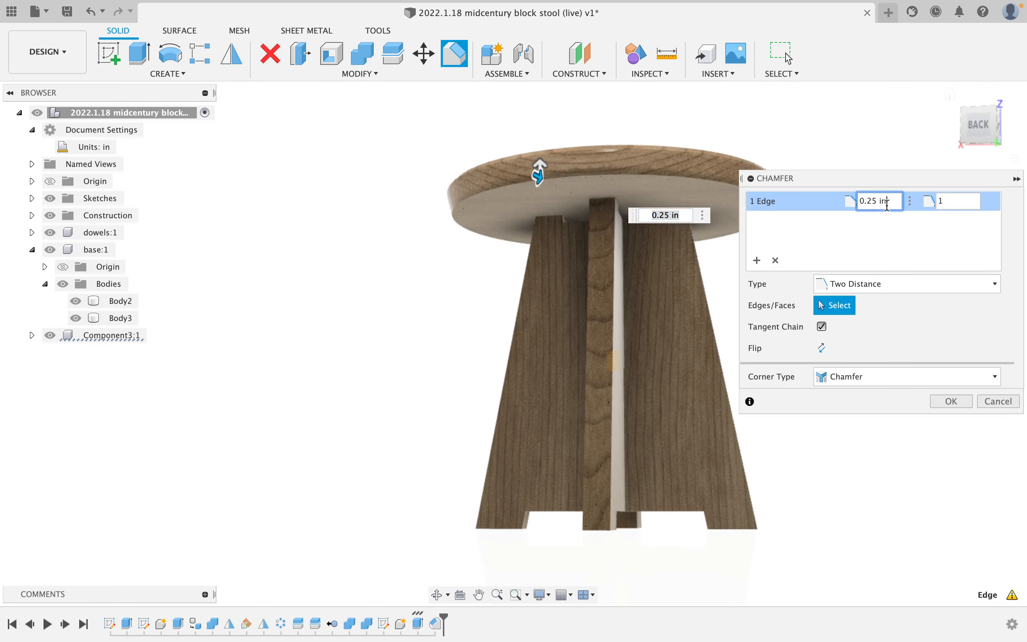
type("1")
key("Tab")
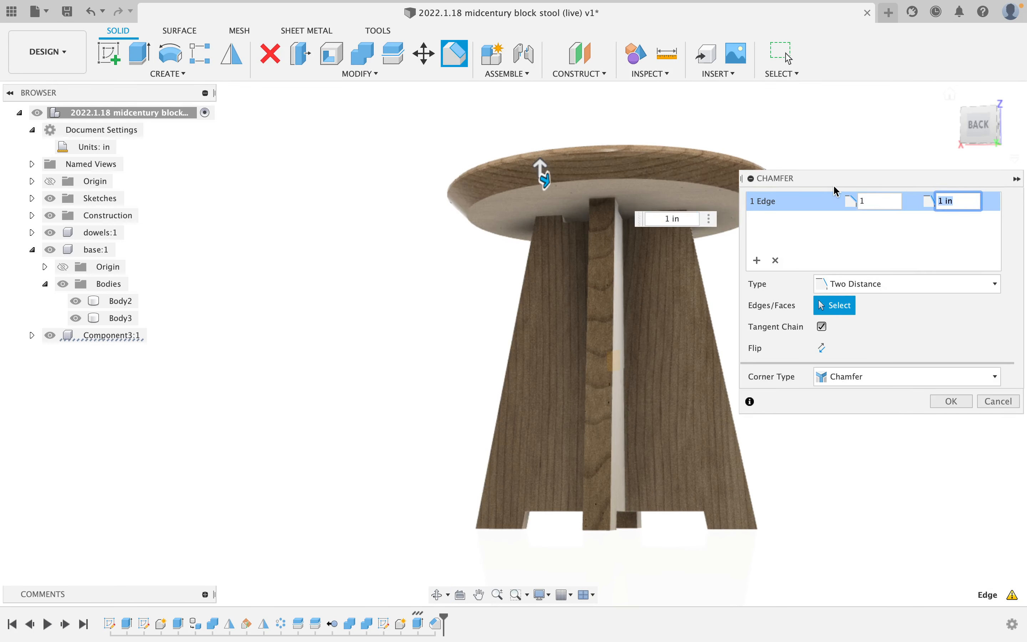
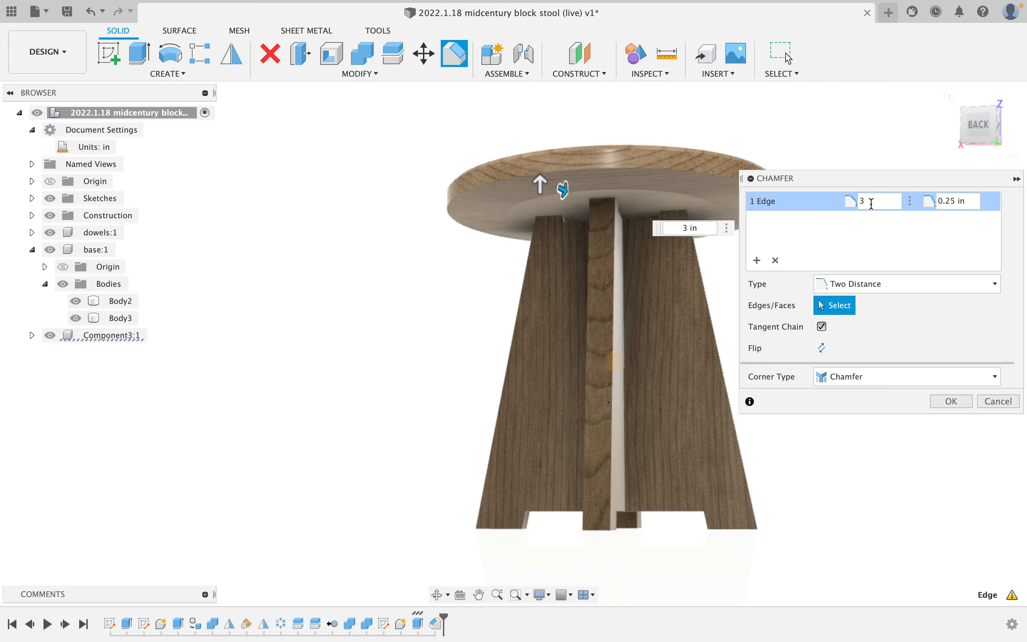
middle_click_drag(645, 198, 556, 233, "shift")
left_click(952, 401)
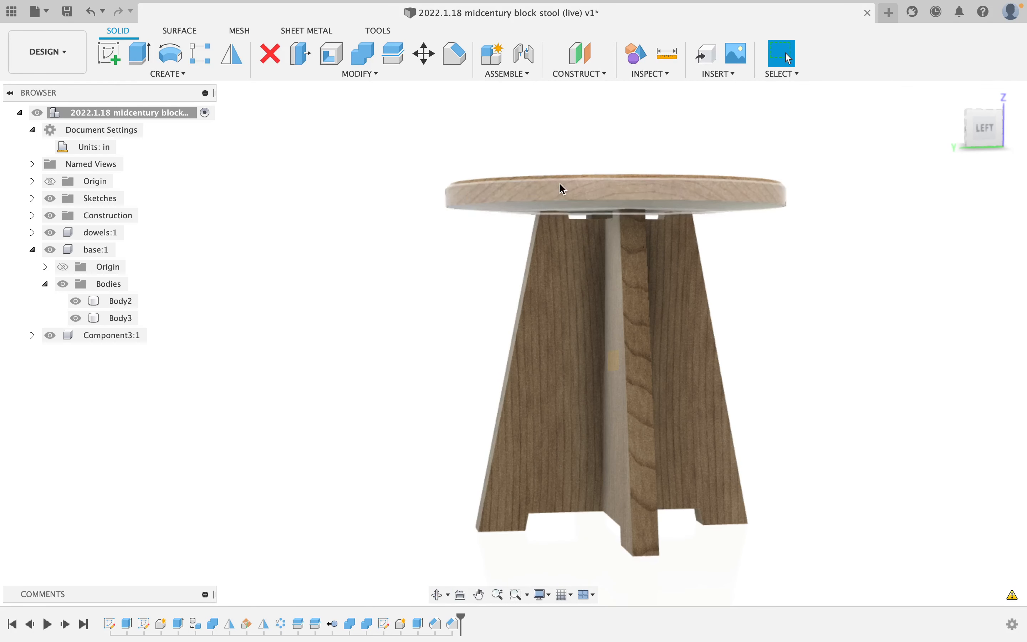
Delete both the upper-edge and the lower-edge chamfer features of the seat from the design history.
middle_click_drag(511, 192, 545, 221)
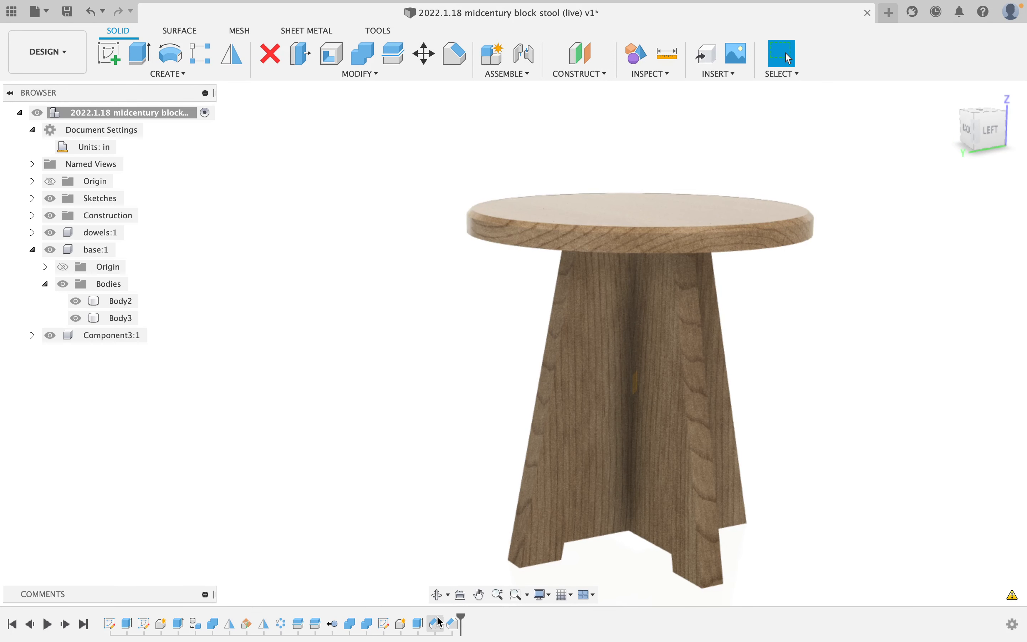
right_click(439, 627)
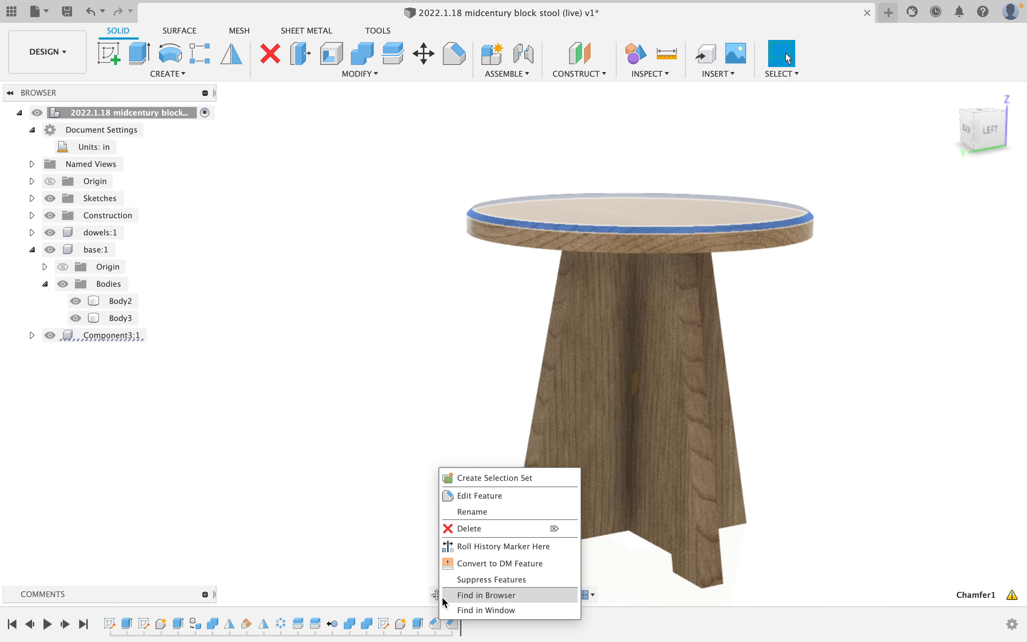
left_click(451, 529)
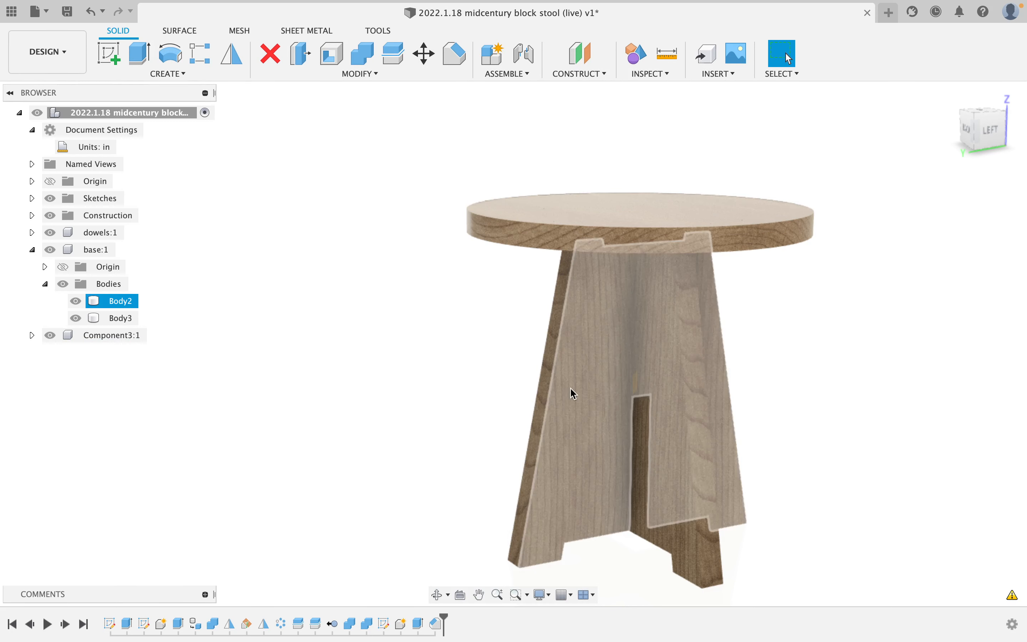
mouse_move(504, 283)
middle_mouse_down("shift")
mouse_move(504, 265)
mouse_move(515, 275)
mouse_move(507, 297)
middle_mouse_up("shift")
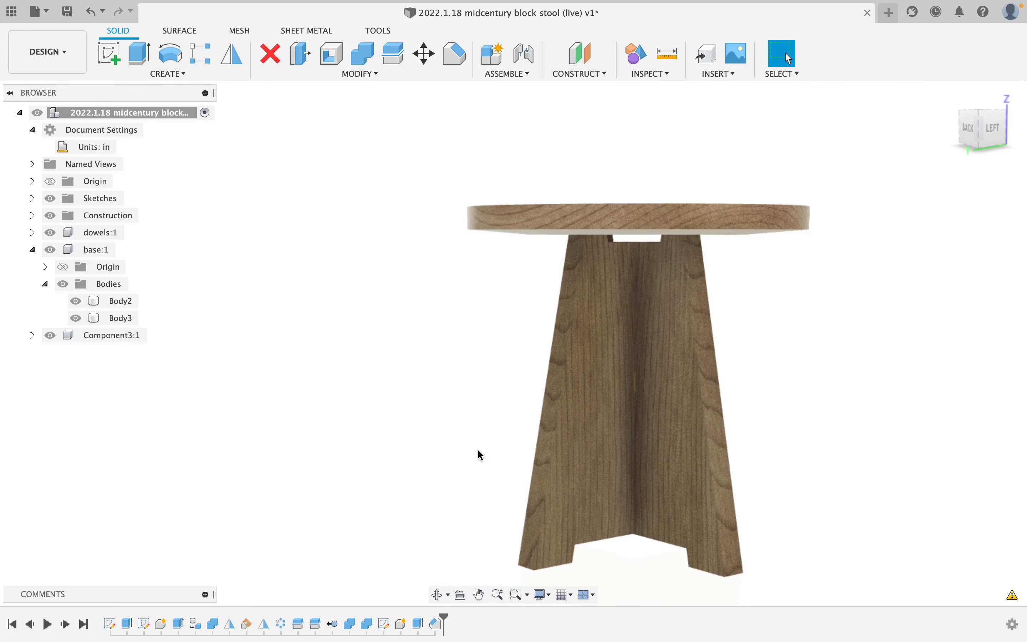
right_click(439, 634)
left_click(479, 526)
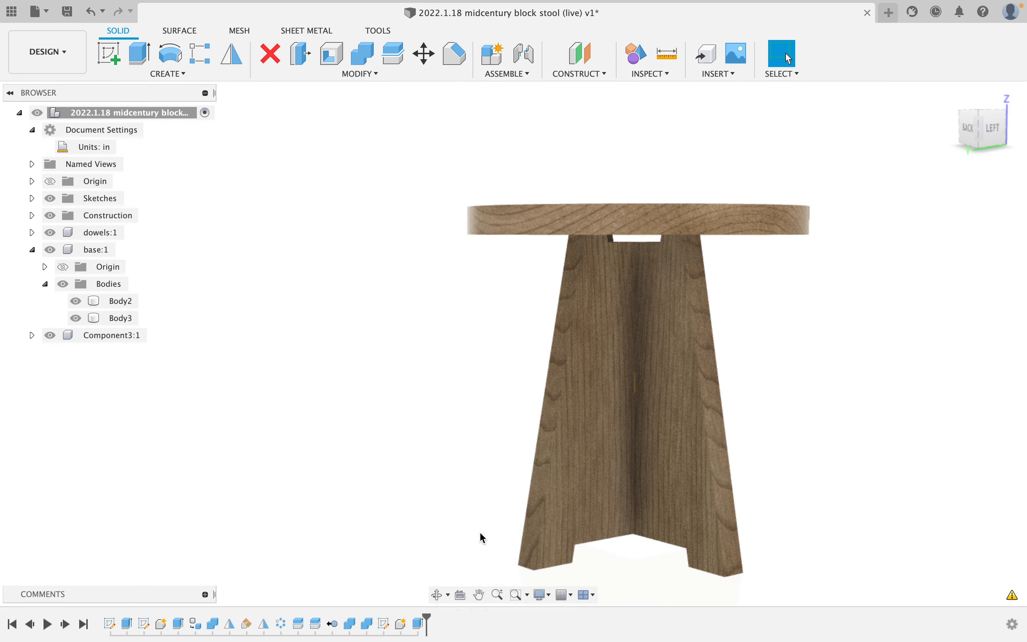
Fillet the upper and lower edges of the round seat with a 1/4 in radius.
left_click(356, 73)
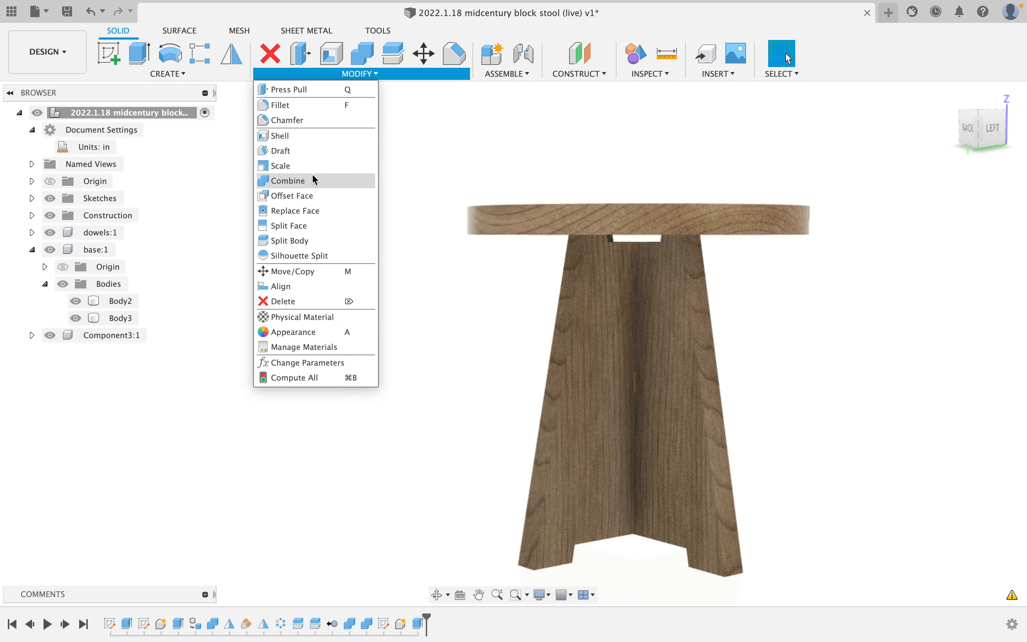
left_click(314, 106)
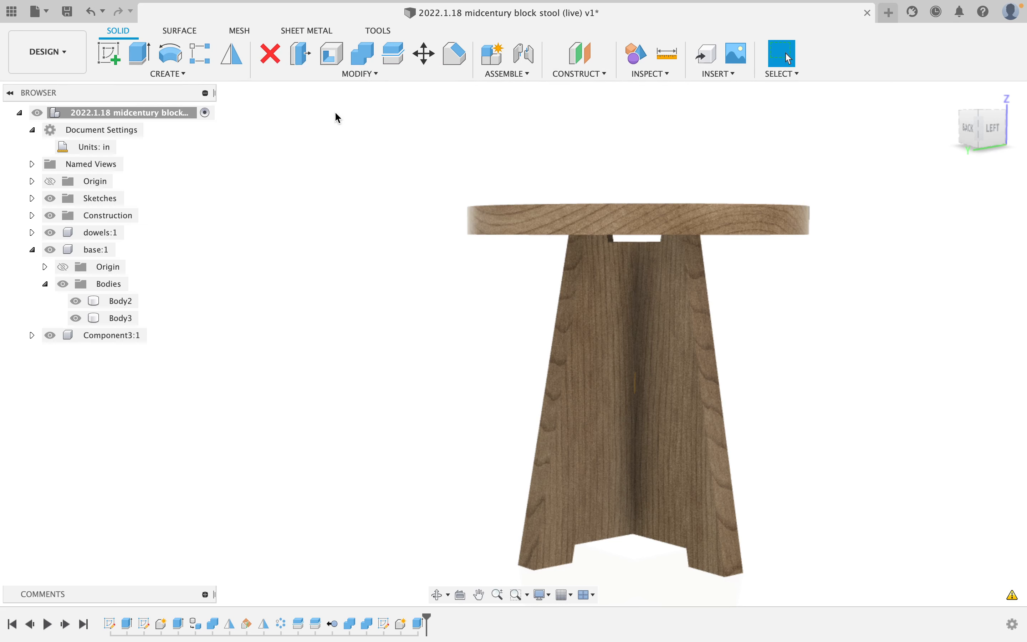
left_click(571, 206)
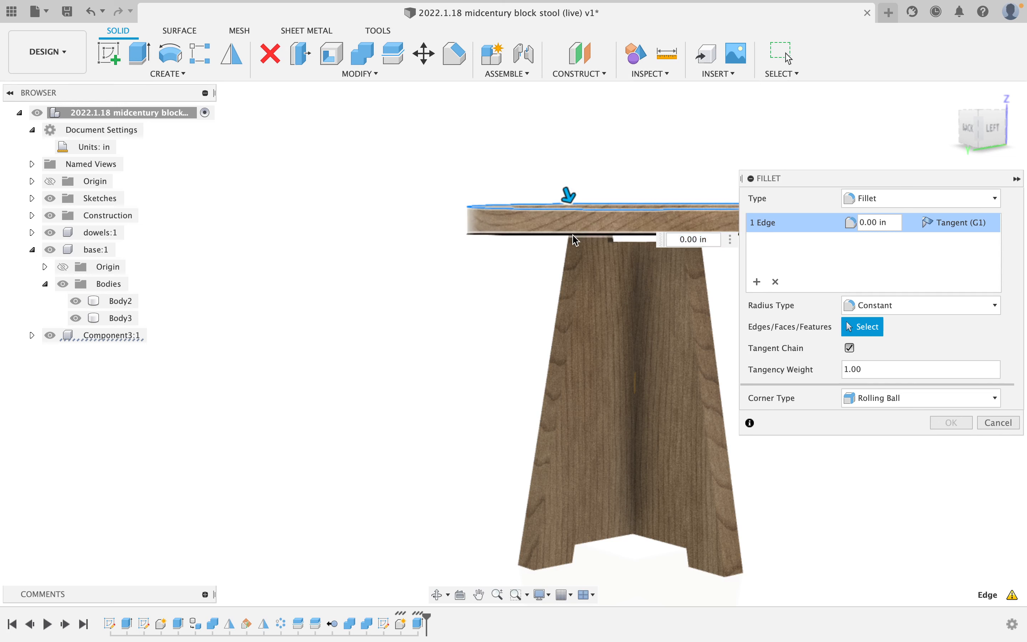
left_click(573, 235)
left_click(877, 223)
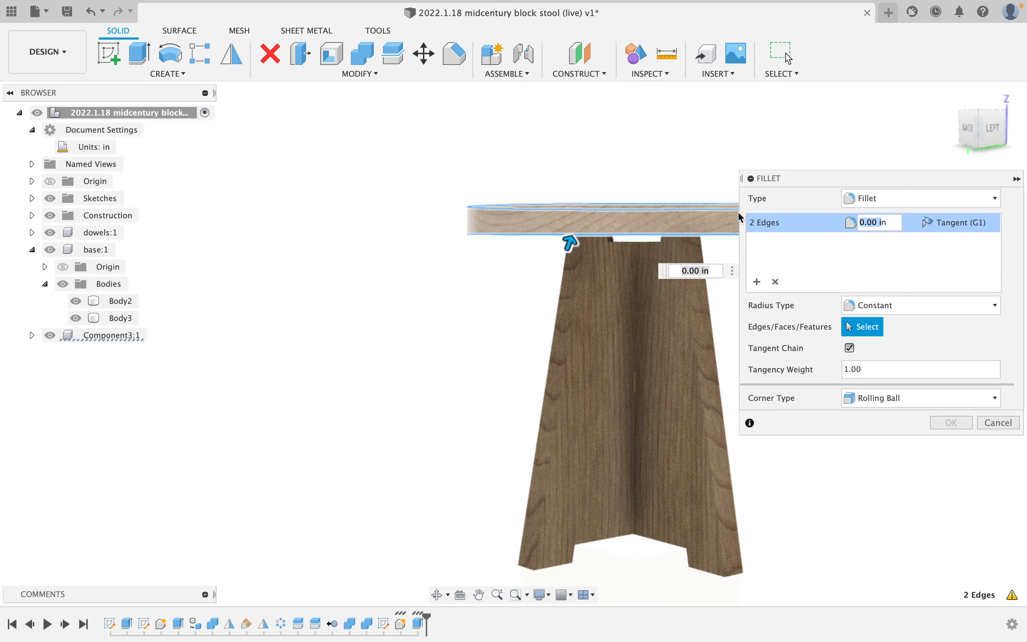
type("1/4")
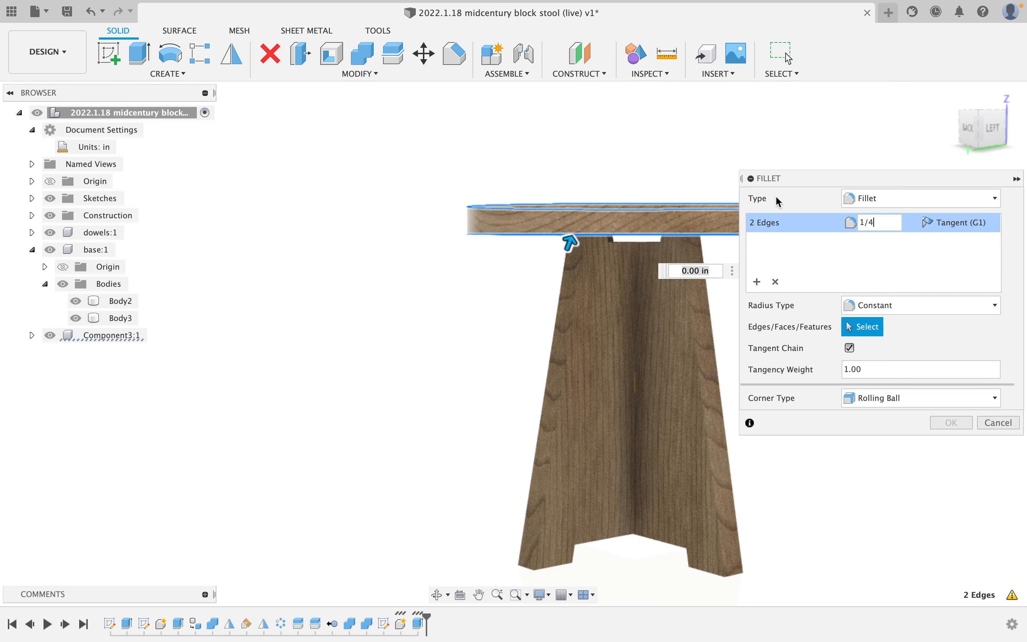
key("Return")
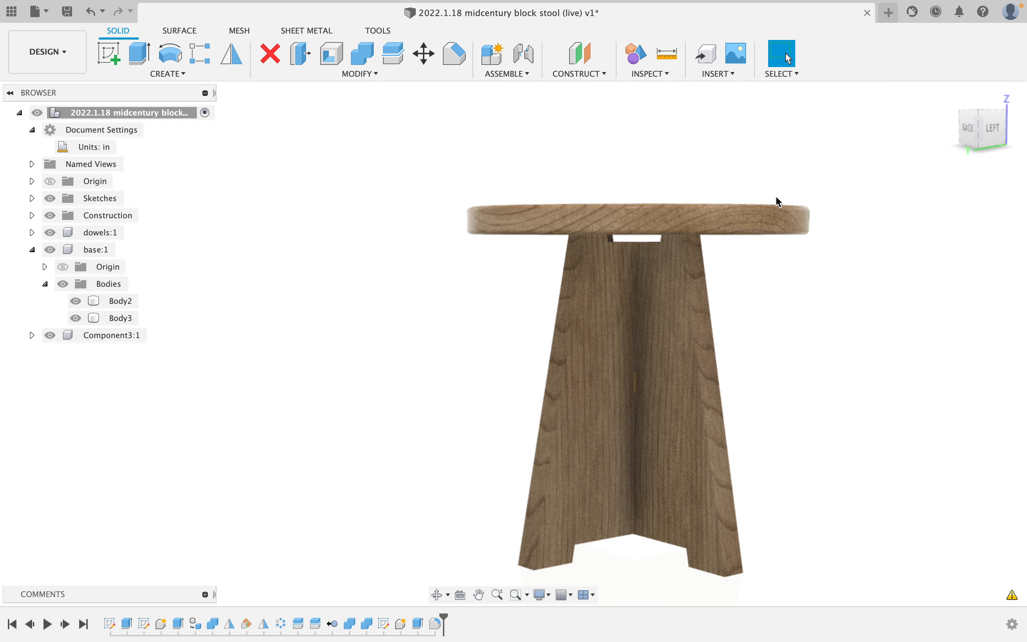
Start a fillet on the stool base and select the two long slanted edges of one leg's outer face.
middle_click_drag(726, 169, 642, 179, "shift")
scroll(607, 244, "down", 2)
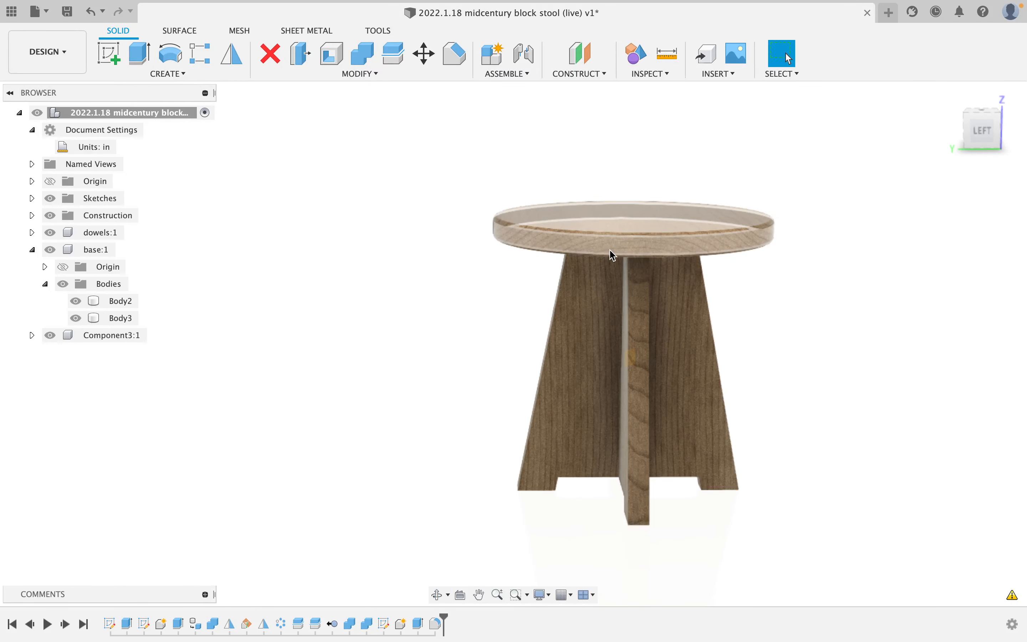
scroll(618, 312, "up", 4)
middle_click_drag(620, 318, 611, 297, "shift")
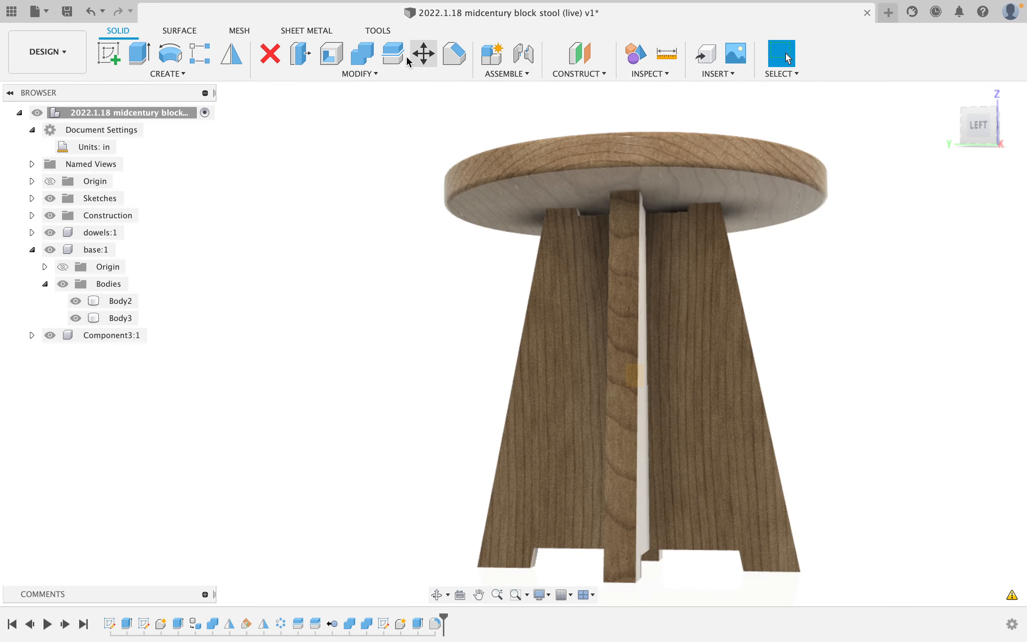
left_click(376, 74)
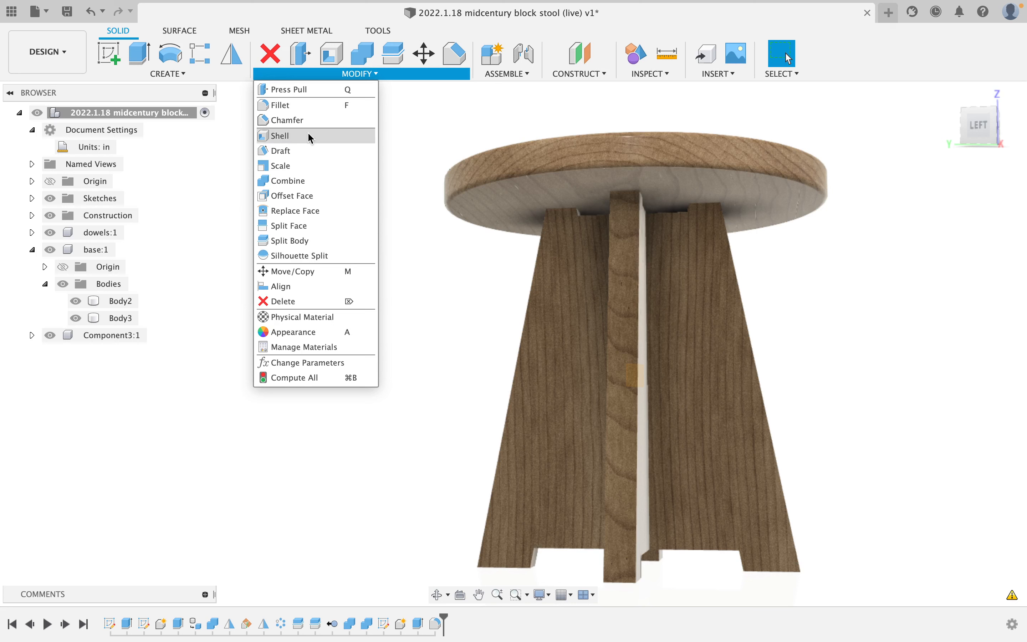
left_click(308, 106)
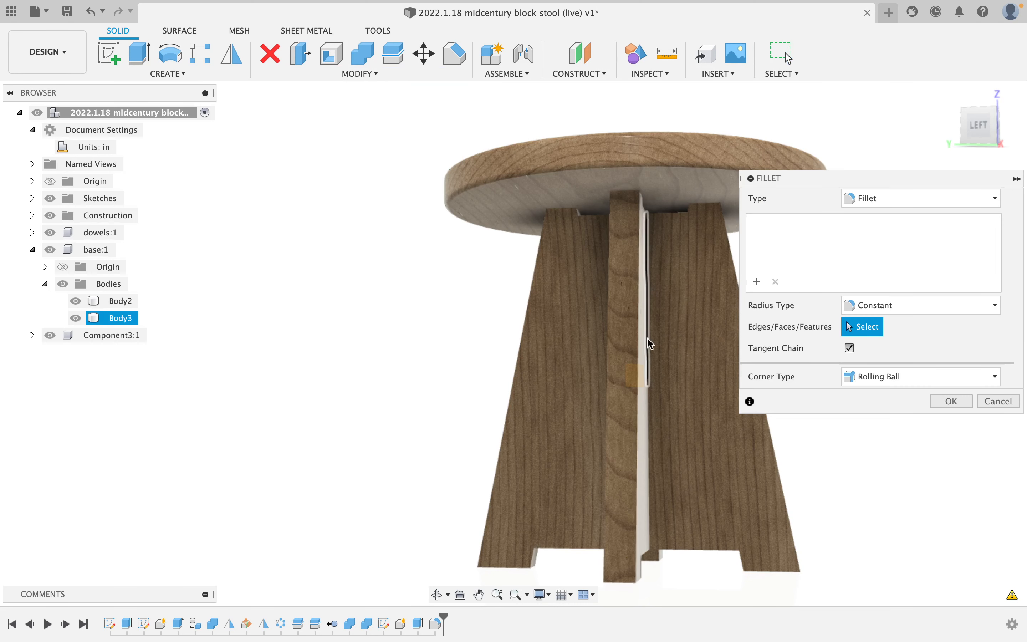
left_click(614, 333)
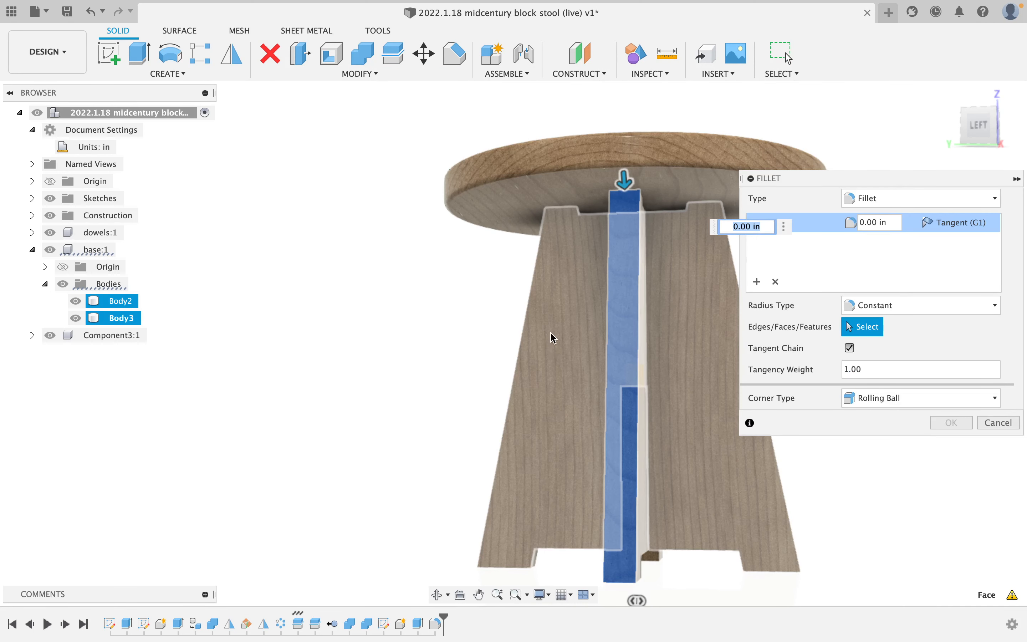
middle_click_drag(549, 336, 594, 334, "shift")
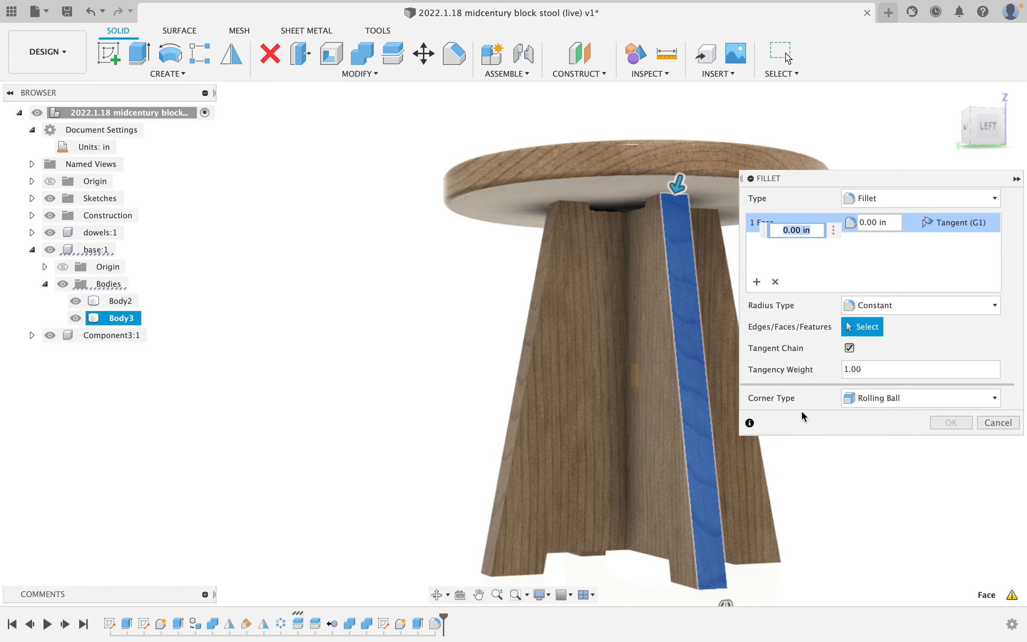
left_click(782, 287)
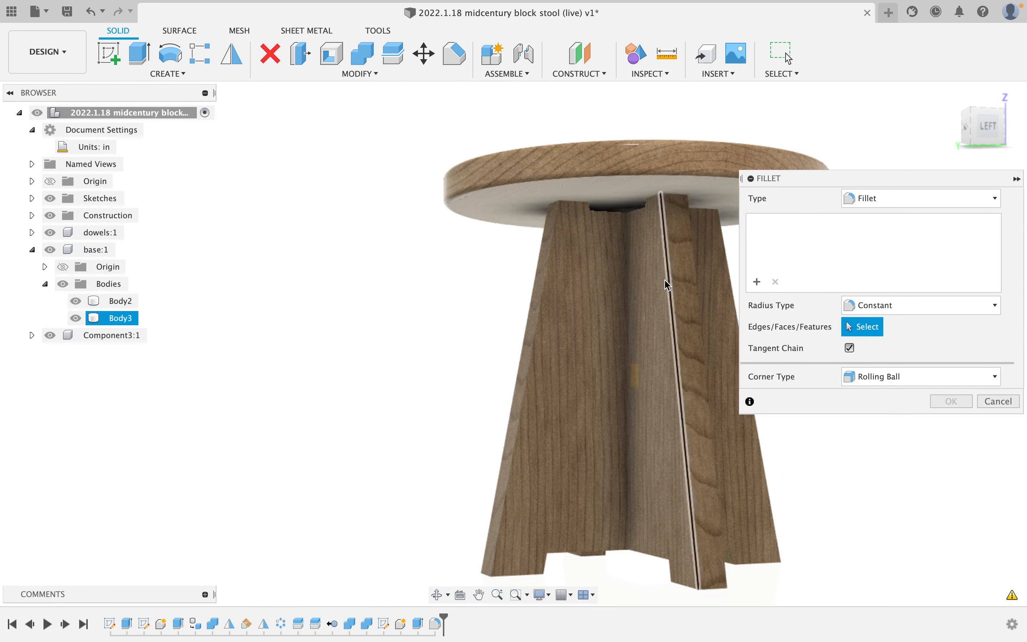
left_click(669, 280)
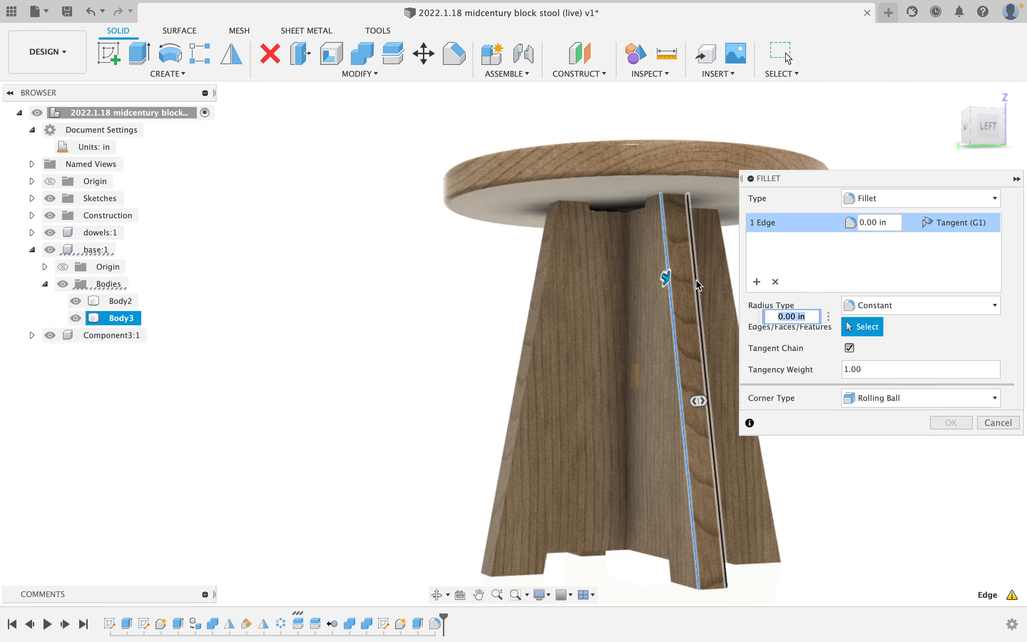
left_click(698, 292)
Add the other six long slanted edges of the base panels to the fillet and apply a 0.25 in radius.
mouse_move(549, 312)
middle_mouse_down("shift")
mouse_move(649, 301)
mouse_move(549, 305)
middle_mouse_up("shift")
left_click(600, 306)
left_click(573, 309)
left_click(560, 314)
left_click(547, 313)
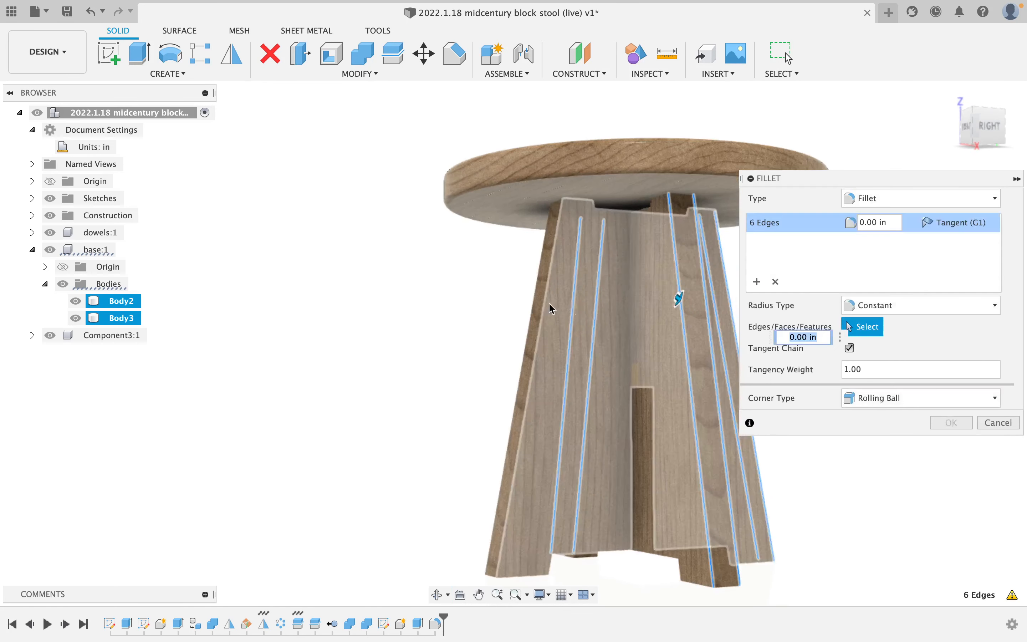
left_click(536, 304)
left_click(534, 305)
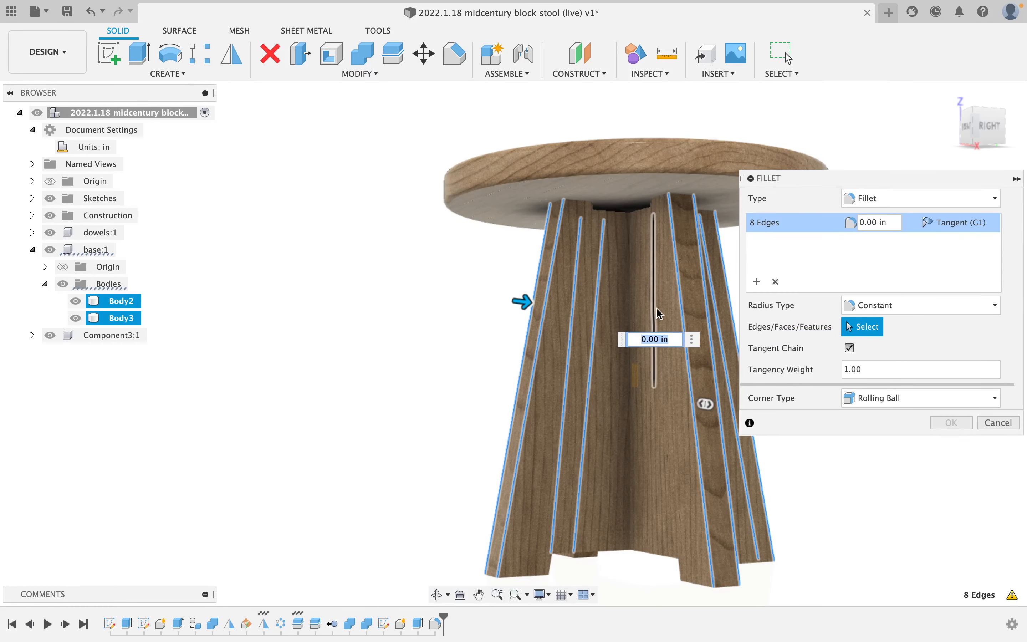
left_click(783, 220)
type(".25")
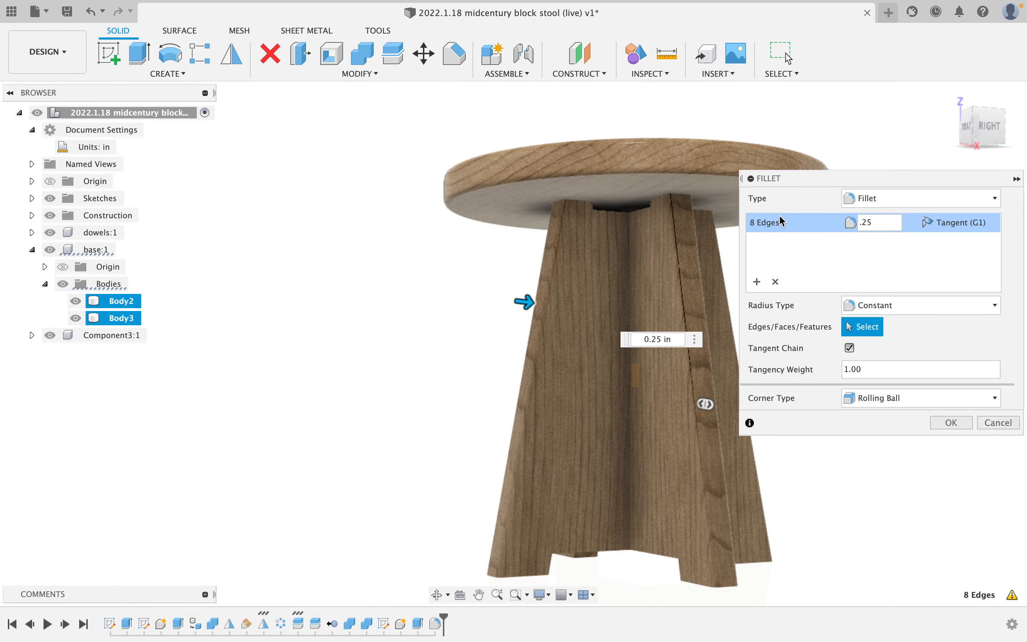
left_click(942, 424)
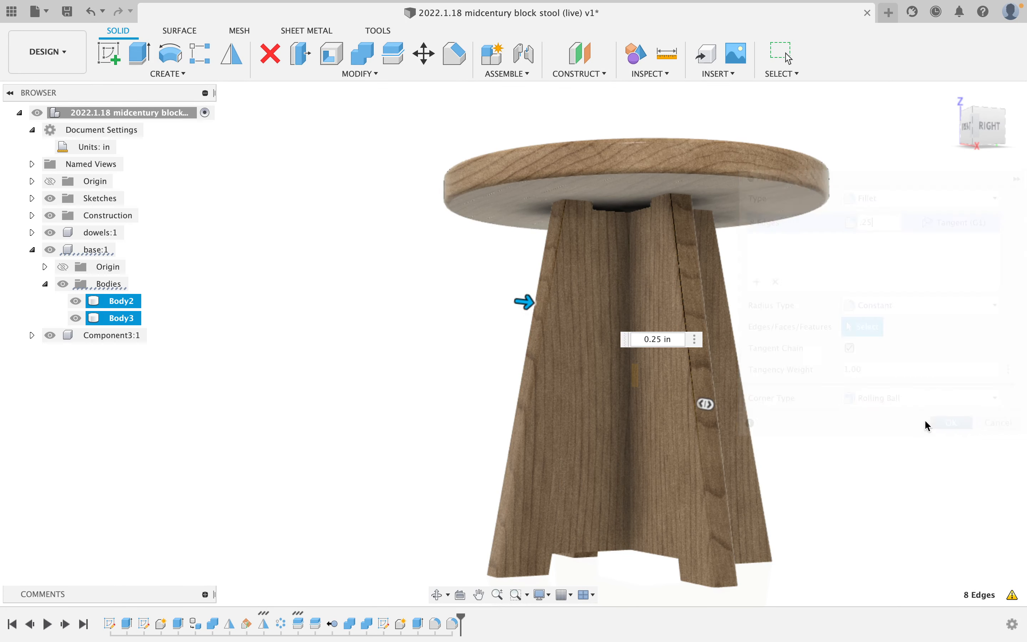
Examine the rounded slanted edges of the base panels up close and from several sides.
middle_click_drag(727, 384, 628, 396, "shift")
scroll(534, 432, "up", 5)
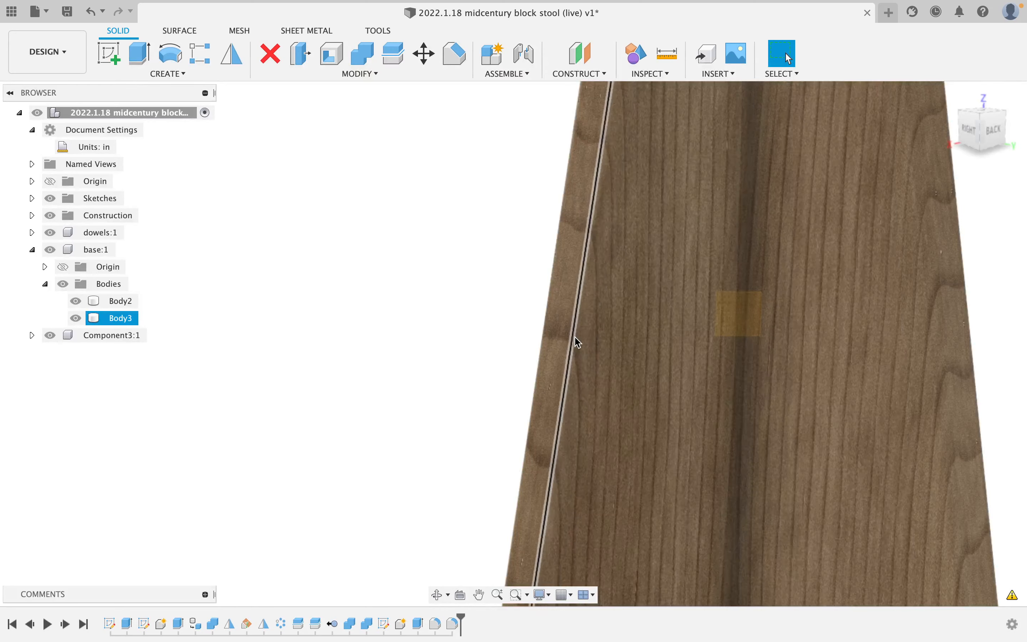
scroll(577, 338, "down", 5)
middle_click_drag(809, 401, 939, 378, "shift")
left_click(620, 363)
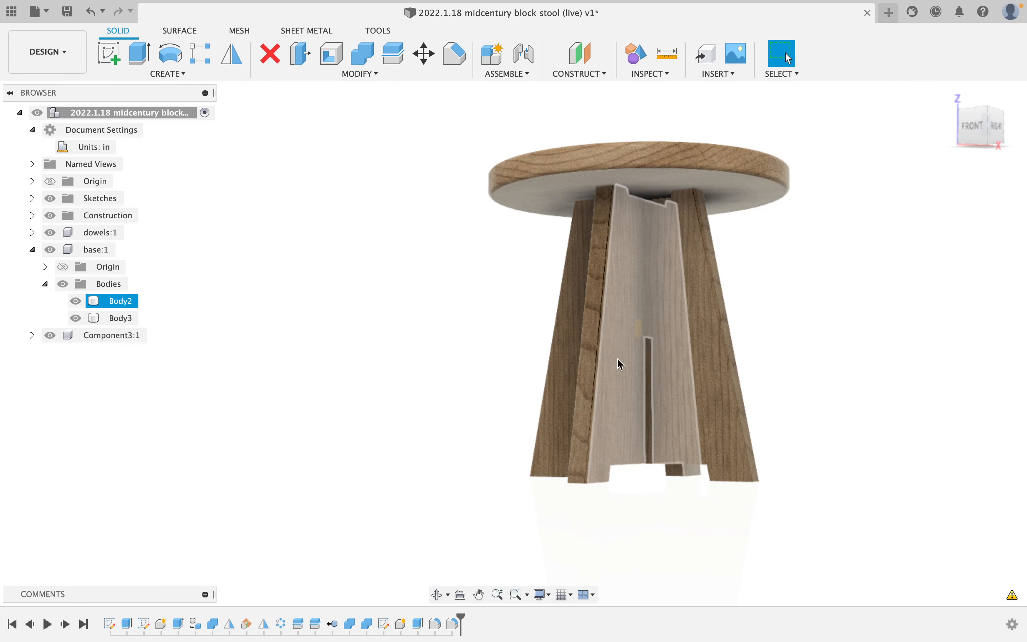
left_click(455, 626)
middle_click_drag(690, 400, 770, 417, "shift")
left_click(770, 418)
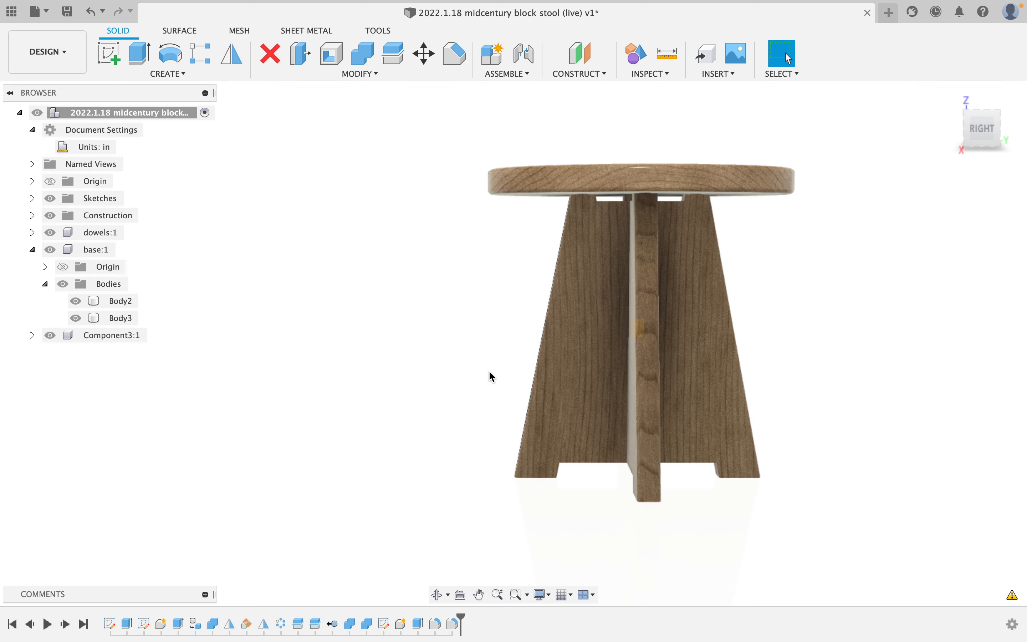
Replace the design's current wood appearance with 3D Walnut - Glossy.
key("a")
scroll(793, 491, "down", 15)
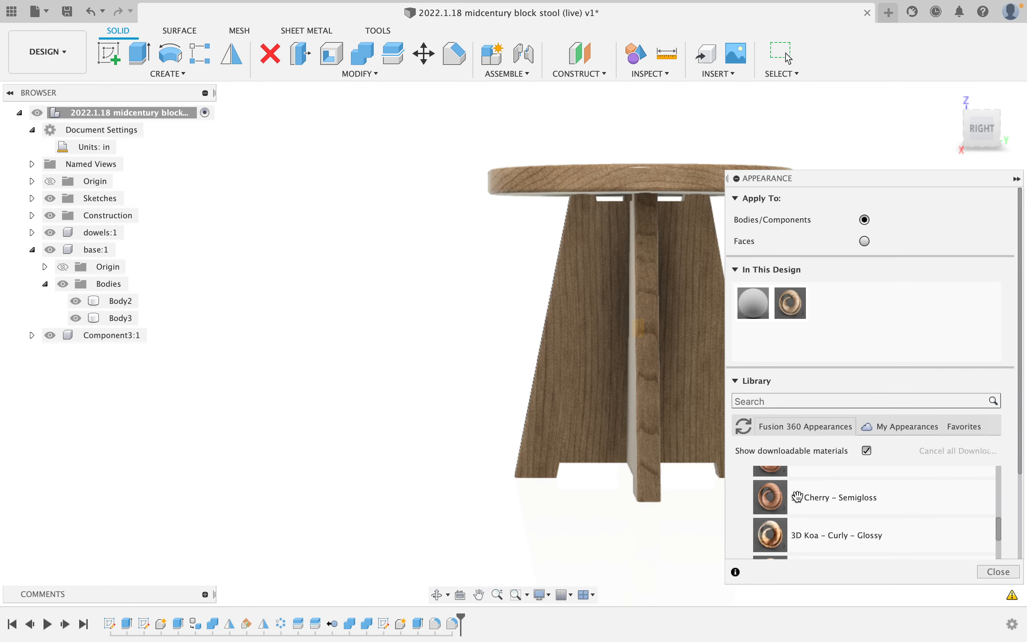
scroll(797, 495, "down", 10)
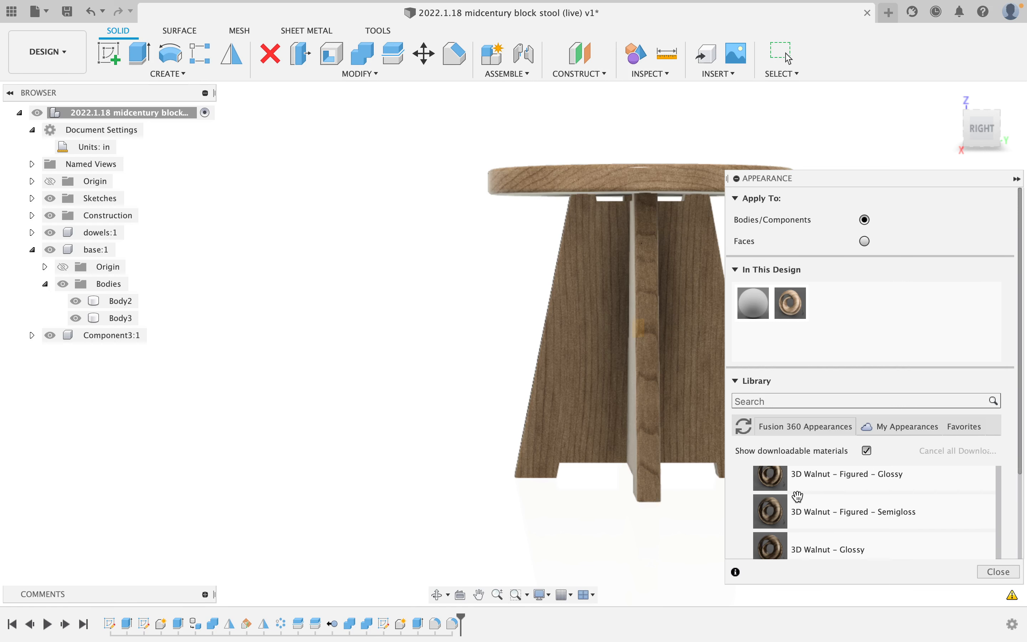
left_click_drag(832, 542, 797, 310)
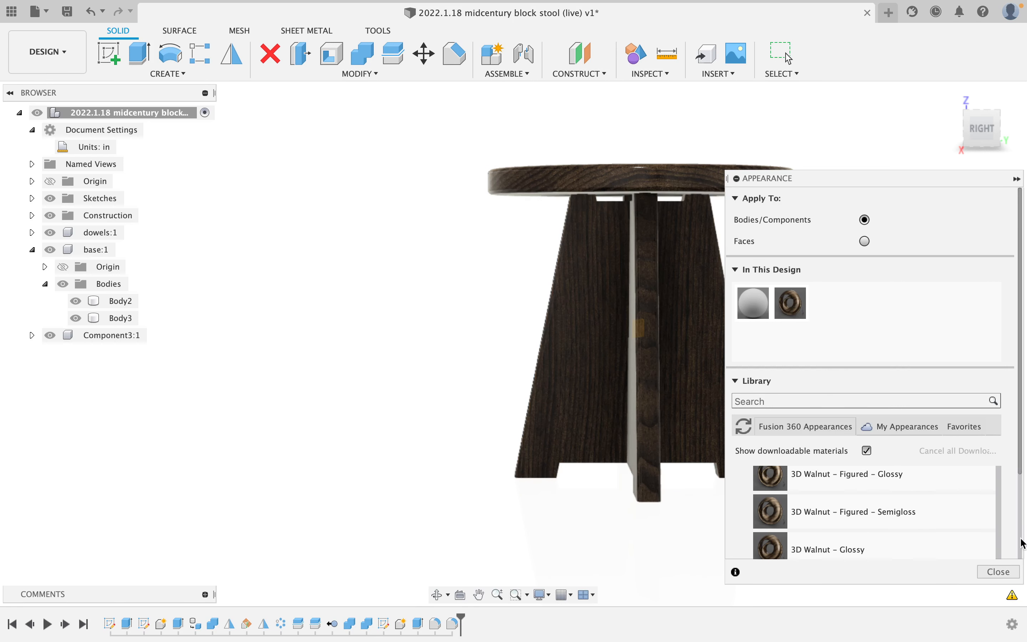
Apply the 3D Maple - Semigloss appearance to the dowels component.
scroll(853, 488, "up", 5)
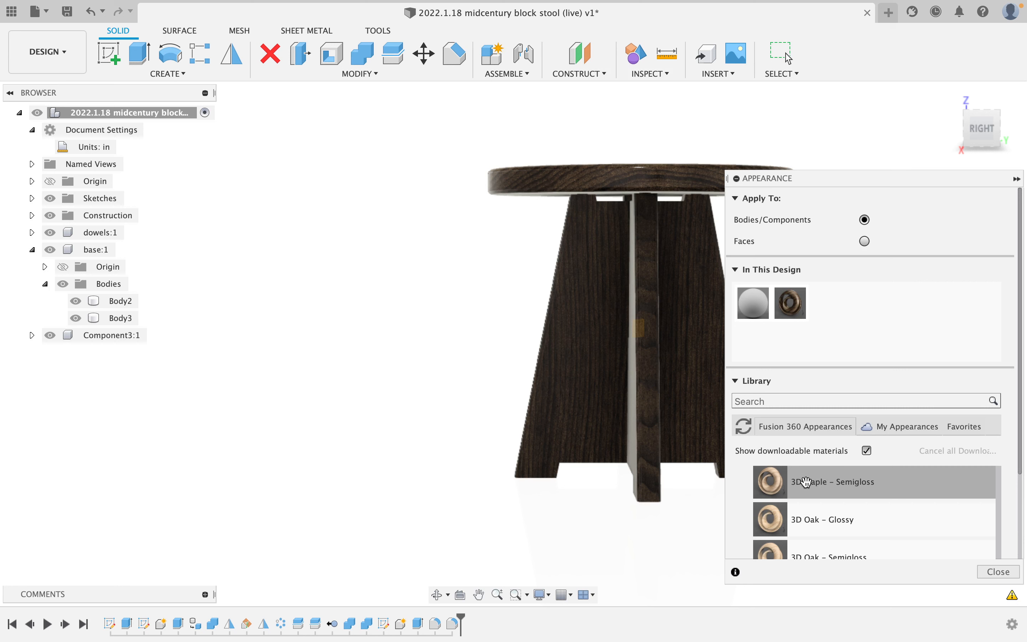
left_click_drag(811, 483, 104, 234)
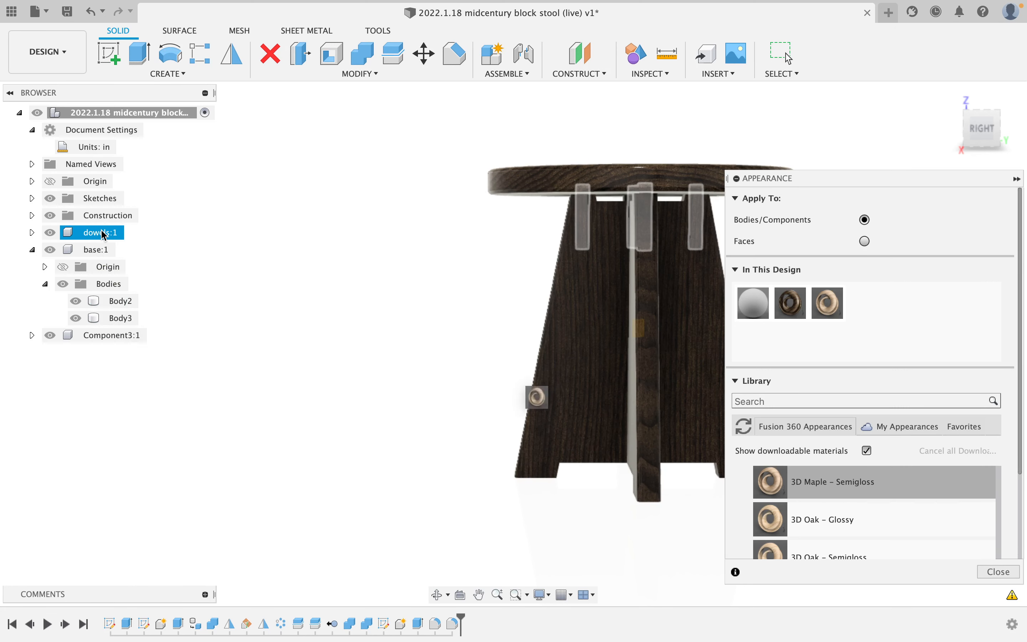
left_click(995, 571)
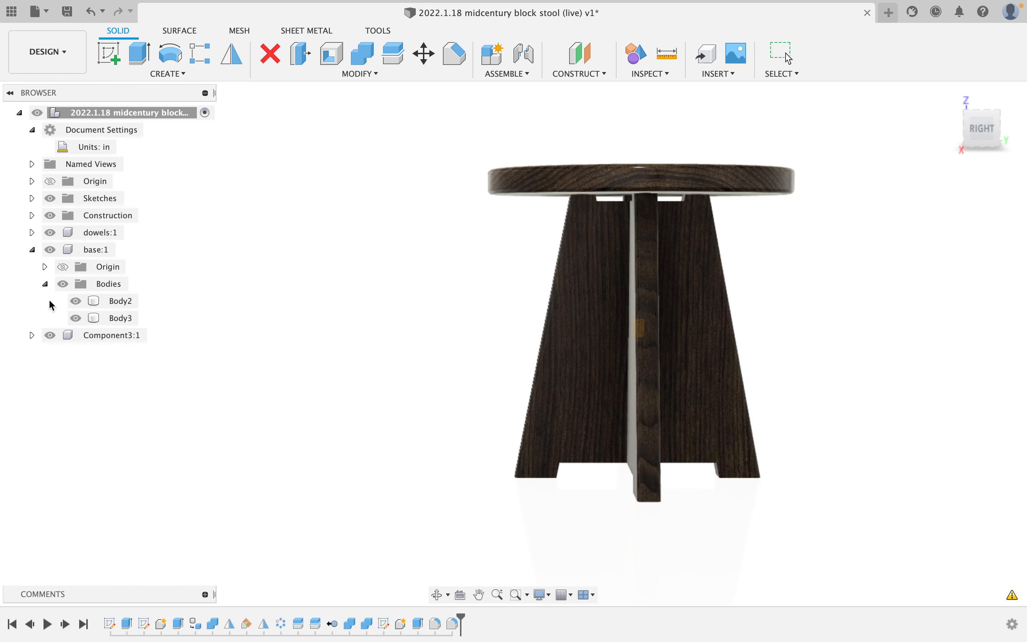
Rename the round seat component as top.
left_click(98, 336)
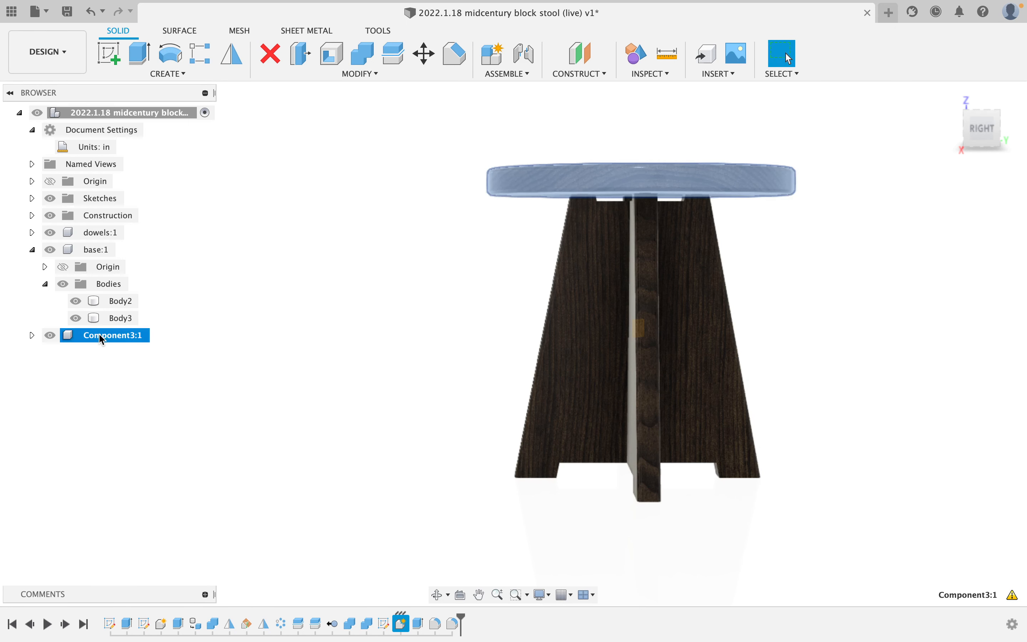
left_click(99, 334)
type("top")
key("Return")
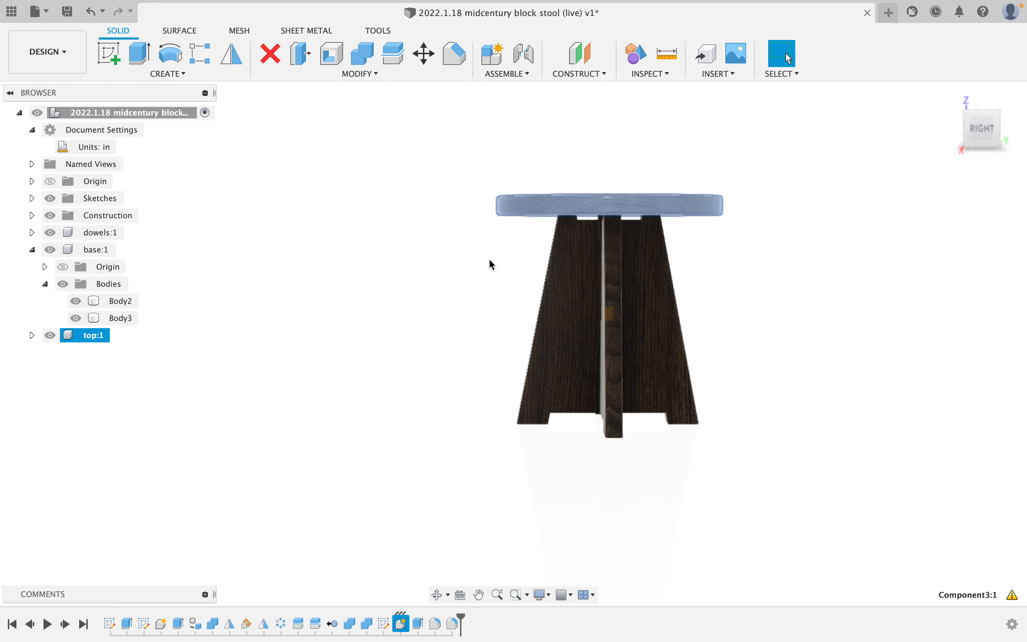
Hide the top to examine the dowels, show it again and look over the whole stool.
middle_click_drag(488, 264, 514, 293, "shift")
left_click(465, 331)
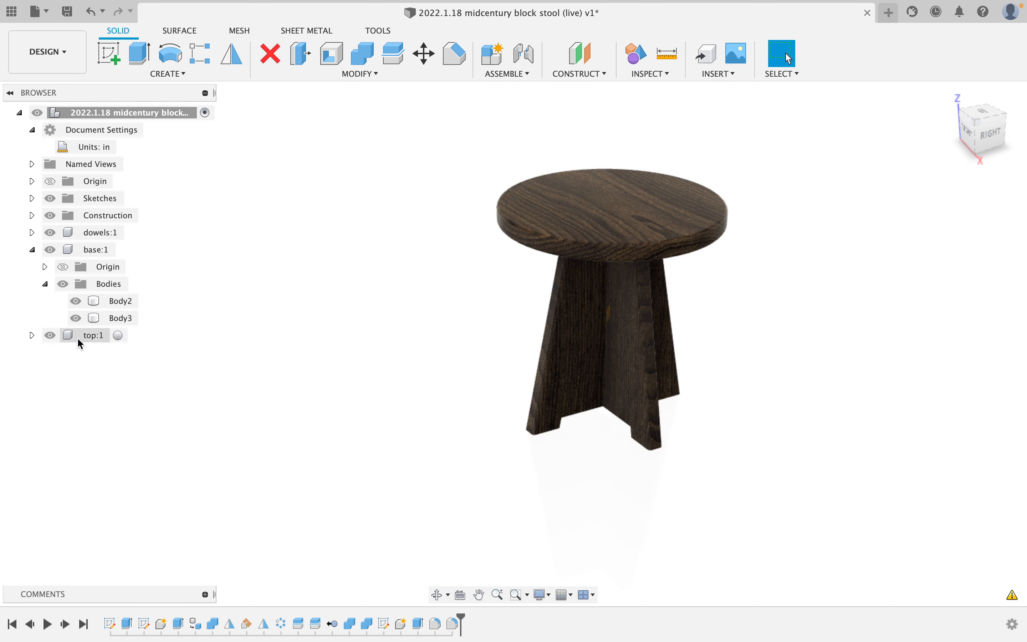
left_click(50, 336)
left_click(50, 336)
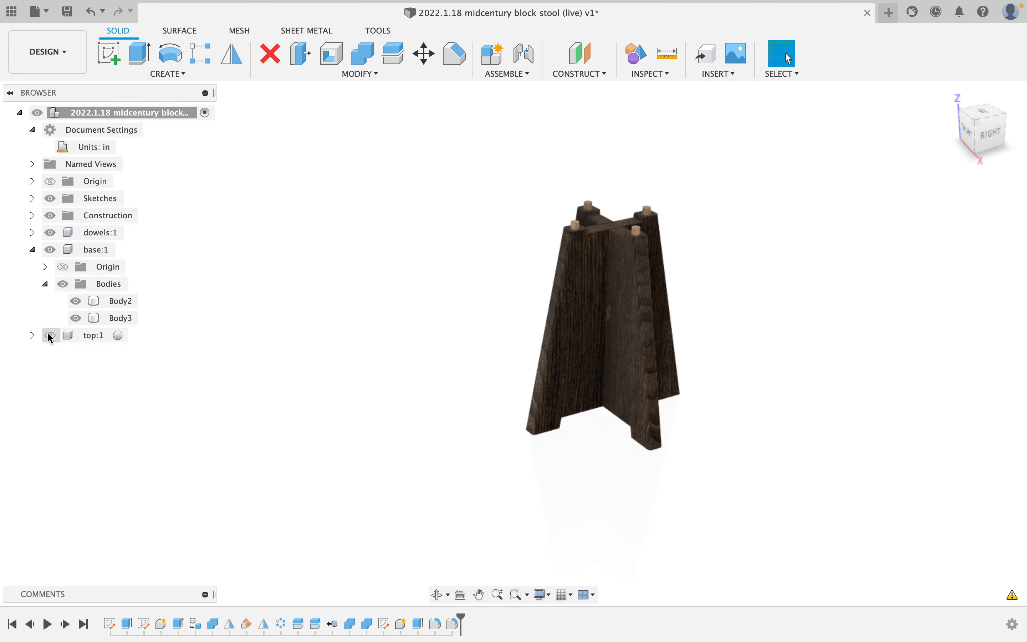
left_click(50, 336)
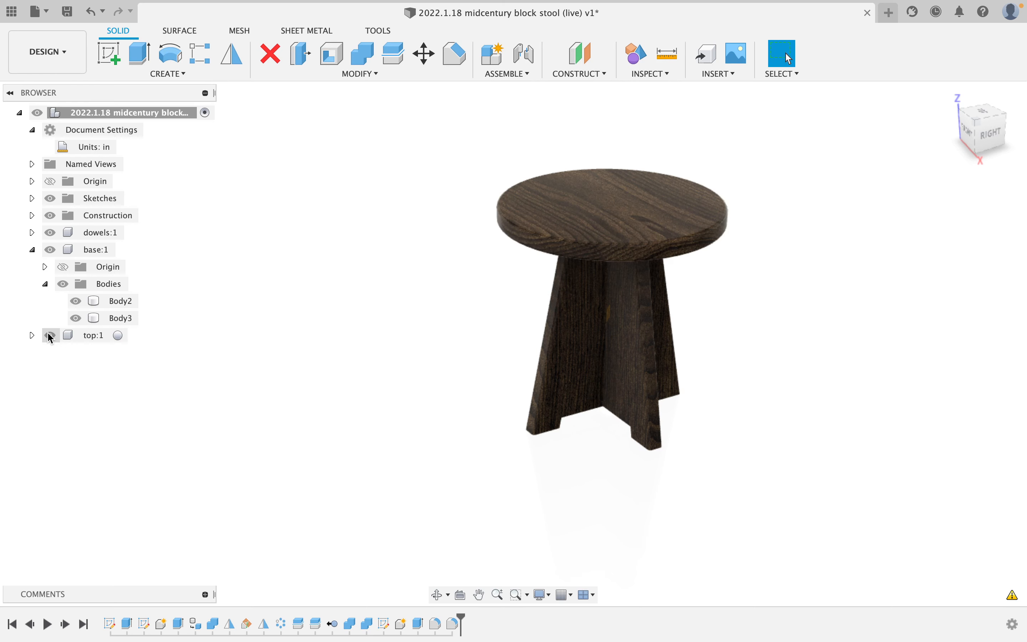
middle_click_drag(512, 276, 396, 242, "shift")
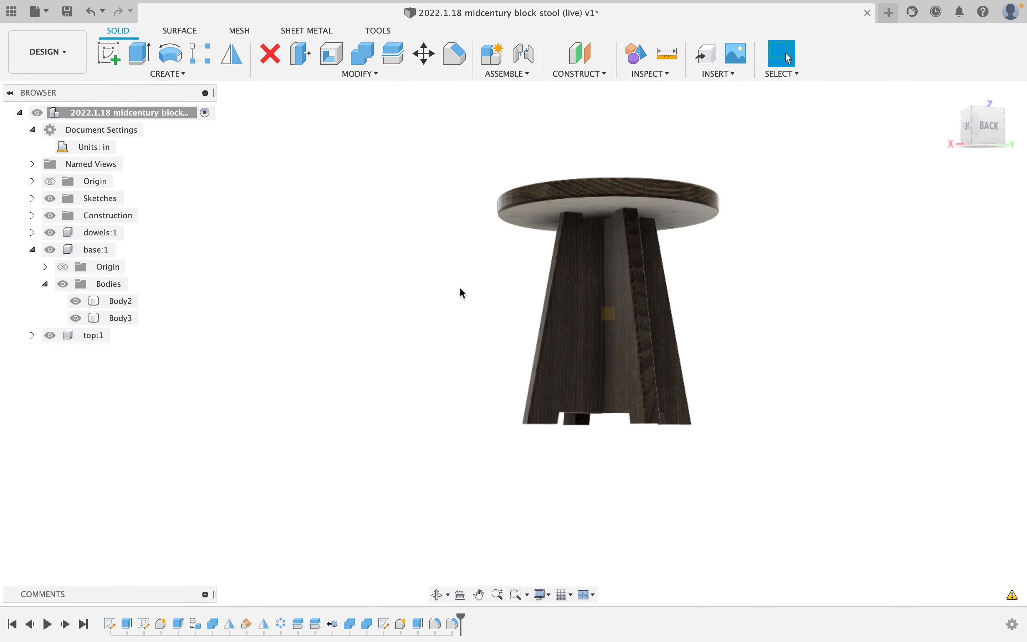
scroll(725, 366, "up", 2)
middle_click_drag(727, 365, 601, 367, "shift")
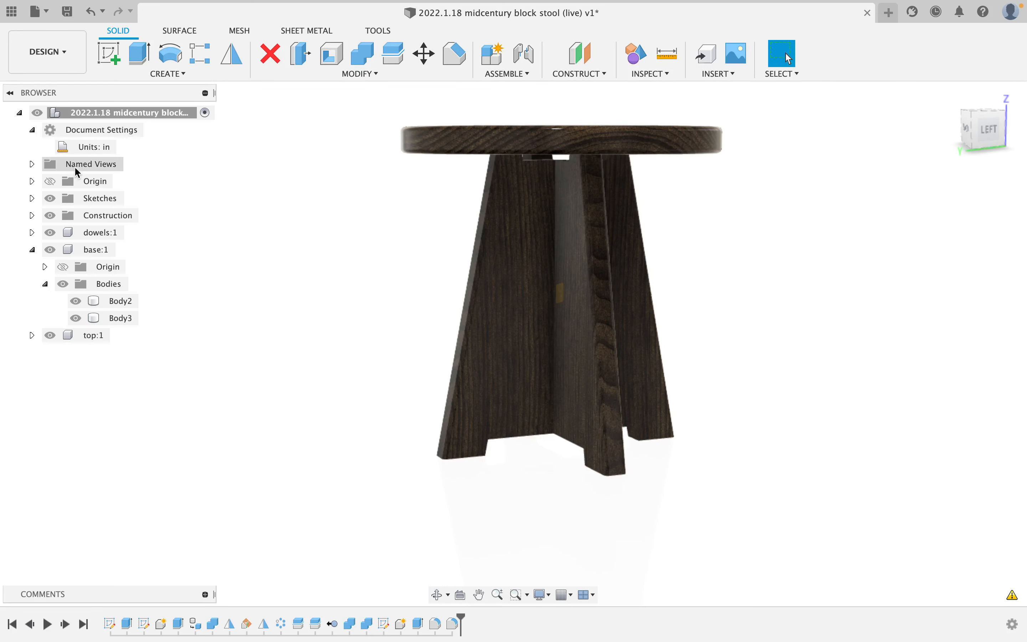
Hide the construction geometry and open Sketch1 of the base panel profile for editing.
left_click(51, 216)
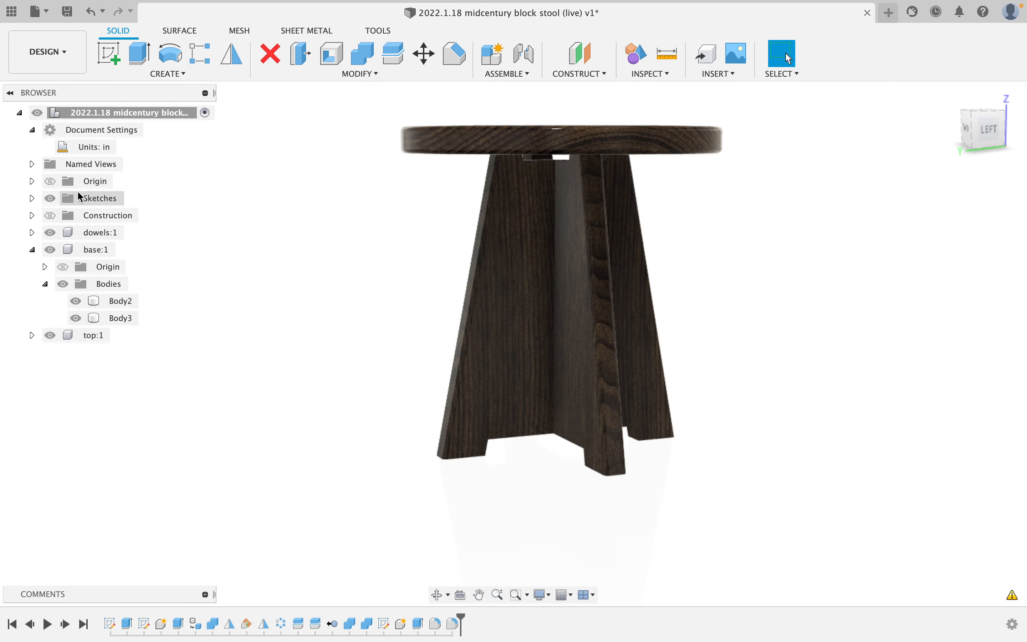
left_click(32, 199)
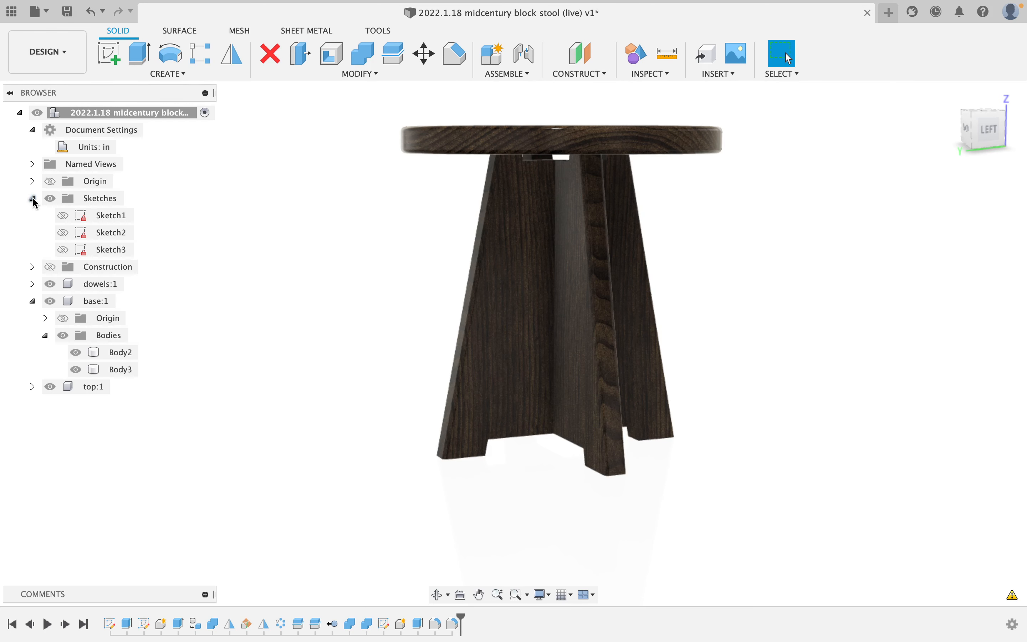
right_click(104, 218)
left_click(154, 262)
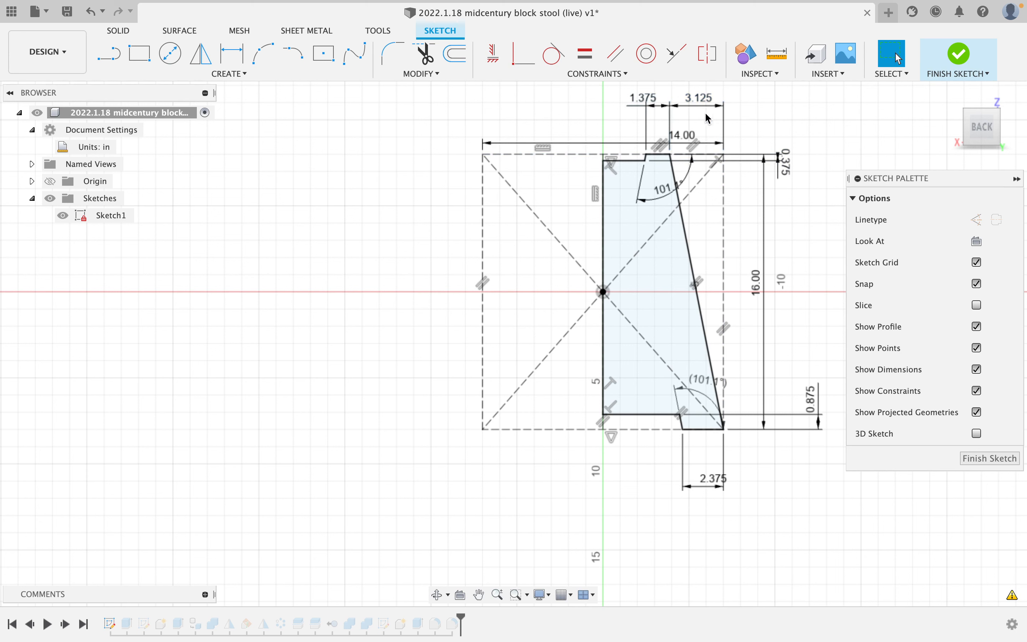
Set the offset between the rectangle's upper corner and the panel's slanted edge to 4 7/8 in and finish the sketch.
double_click(704, 102)
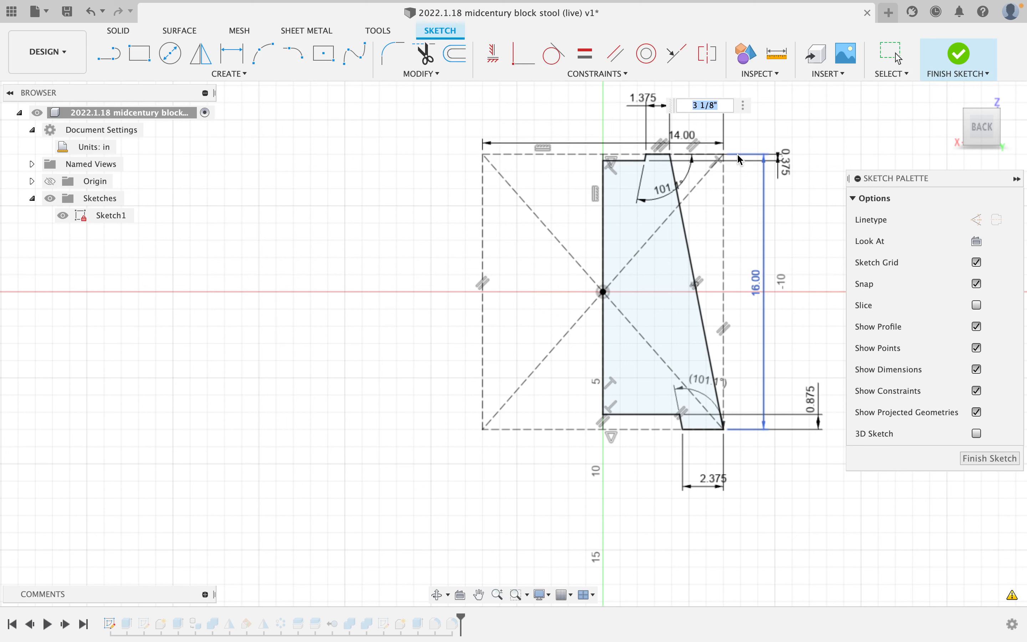
type("4 7/8")
key("Return")
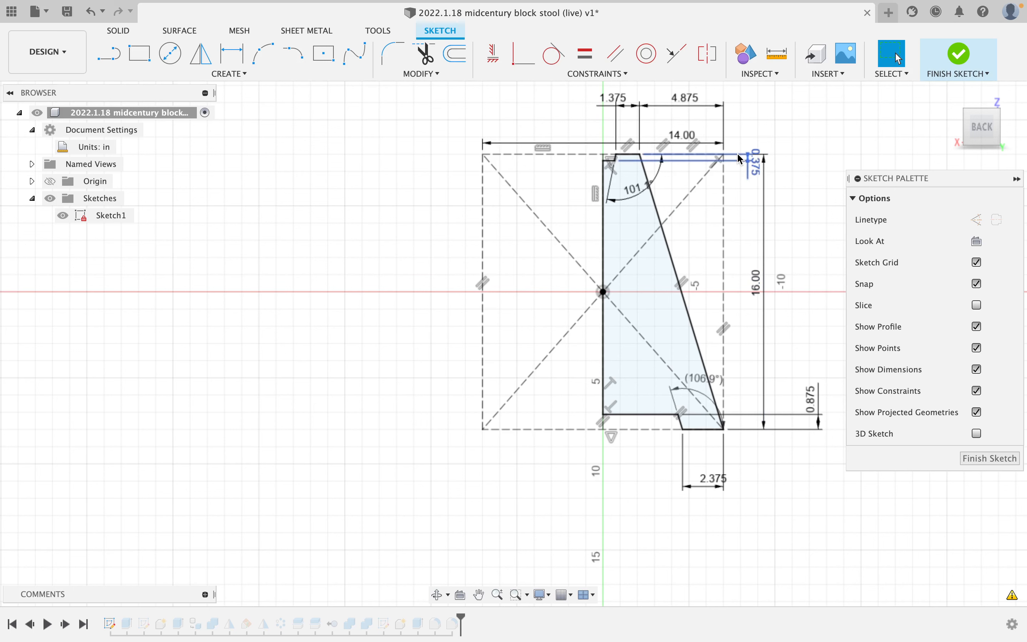
left_click(967, 56)
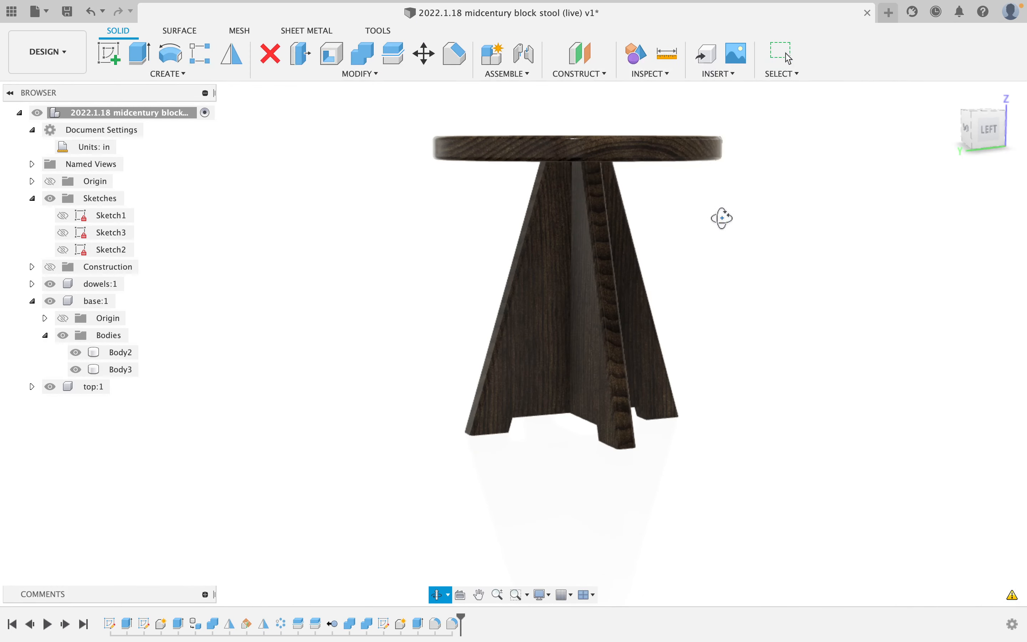
mouse_move(722, 218)
middle_mouse_down("shift")
mouse_move(653, 218)
mouse_move(679, 221)
mouse_move(665, 232)
mouse_move(713, 216)
middle_mouse_up("shift")
left_click(554, 224)
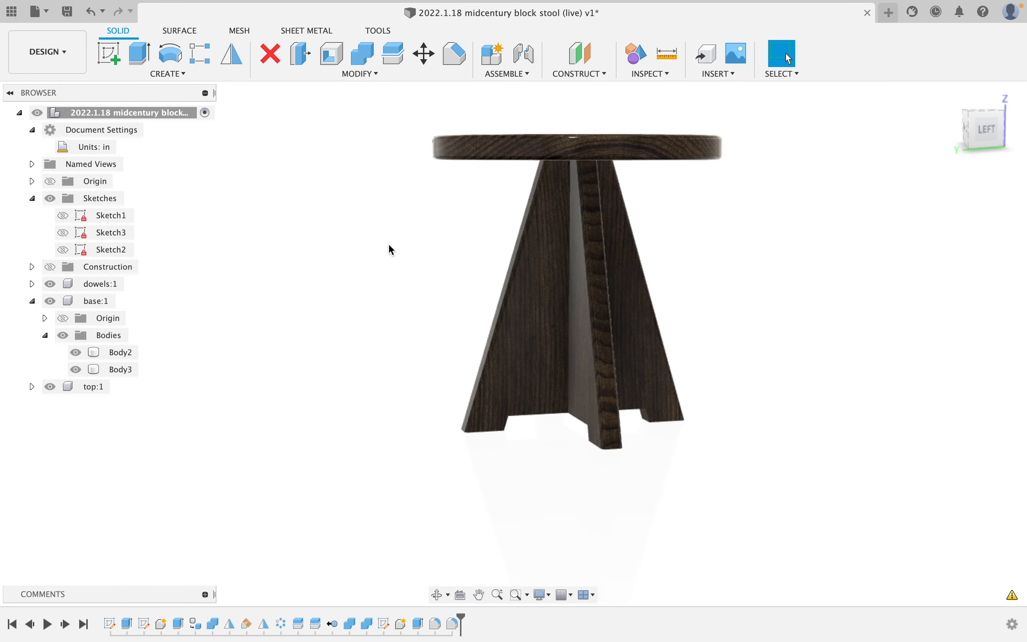
In Sketch1, set the offset between the rectangle's upper corner and the panel's slanted edge to 4 1/8 in and finish the sketch.
right_click(109, 224)
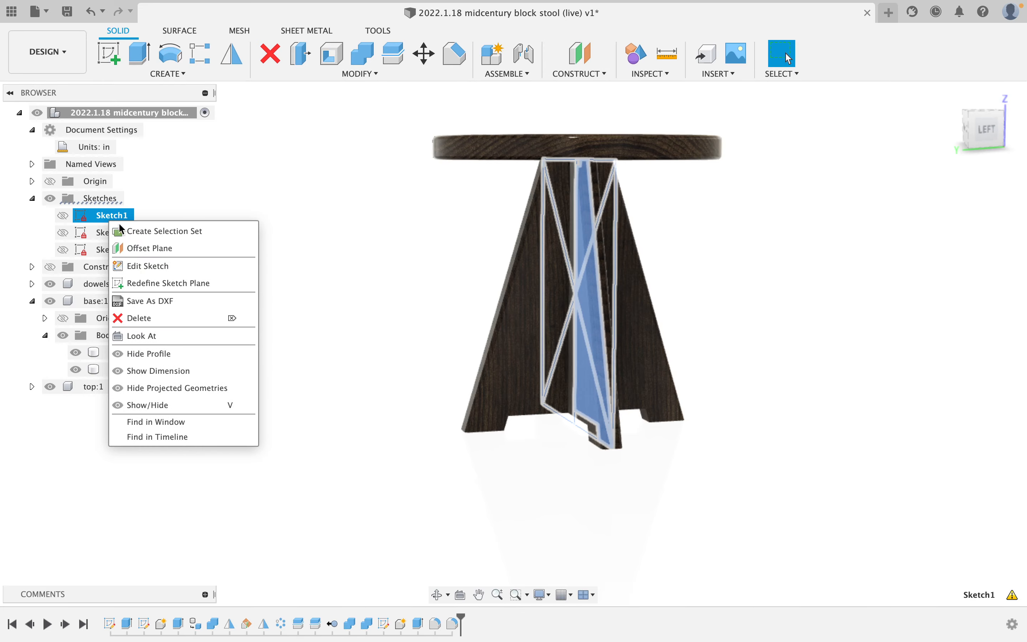
left_click(149, 264)
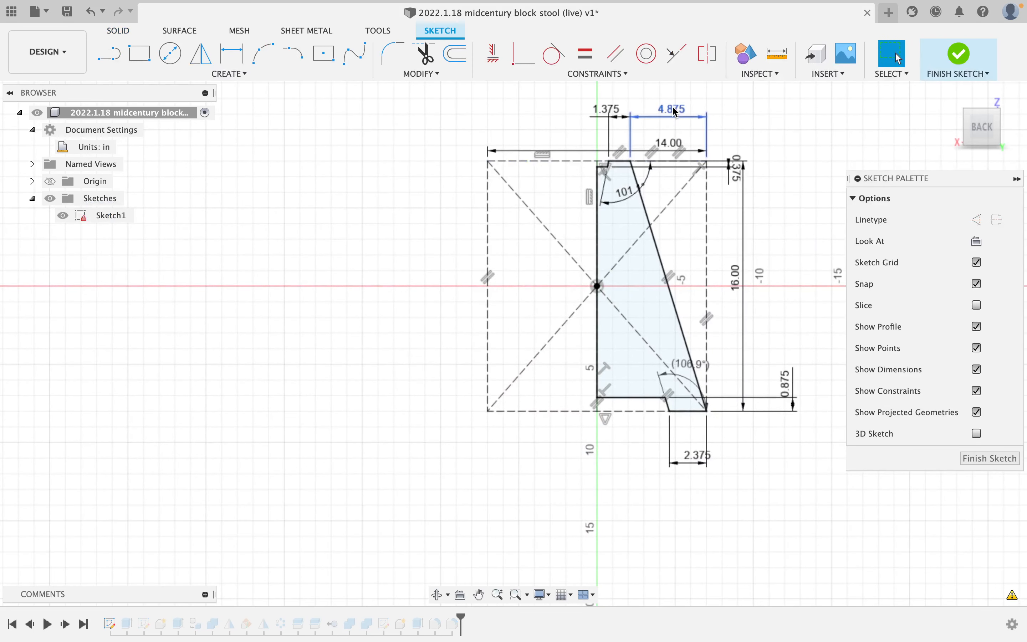
double_click(676, 111)
type("41.8")
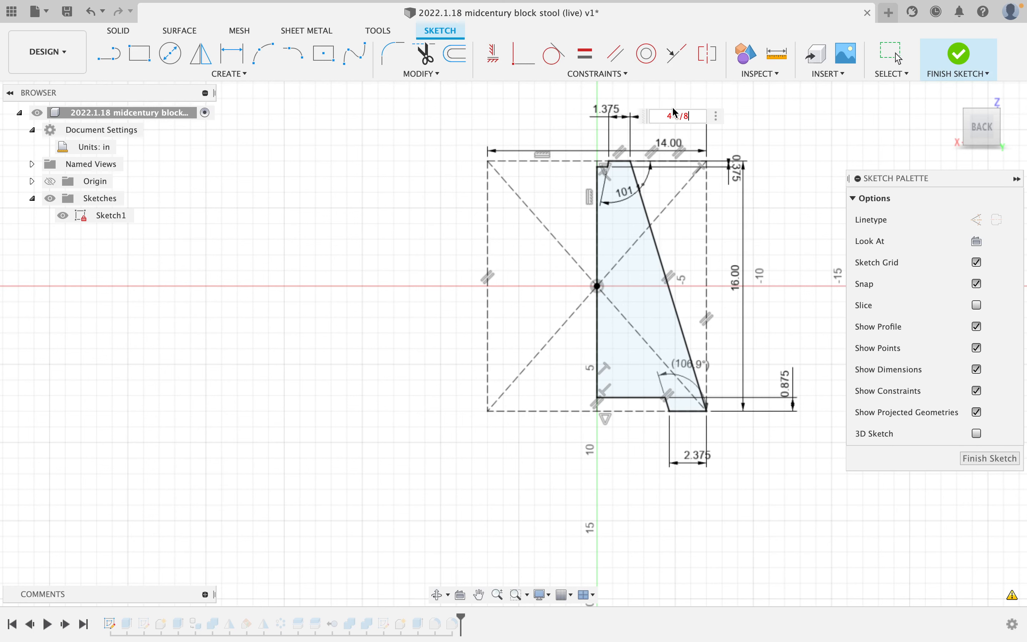
key("Return")
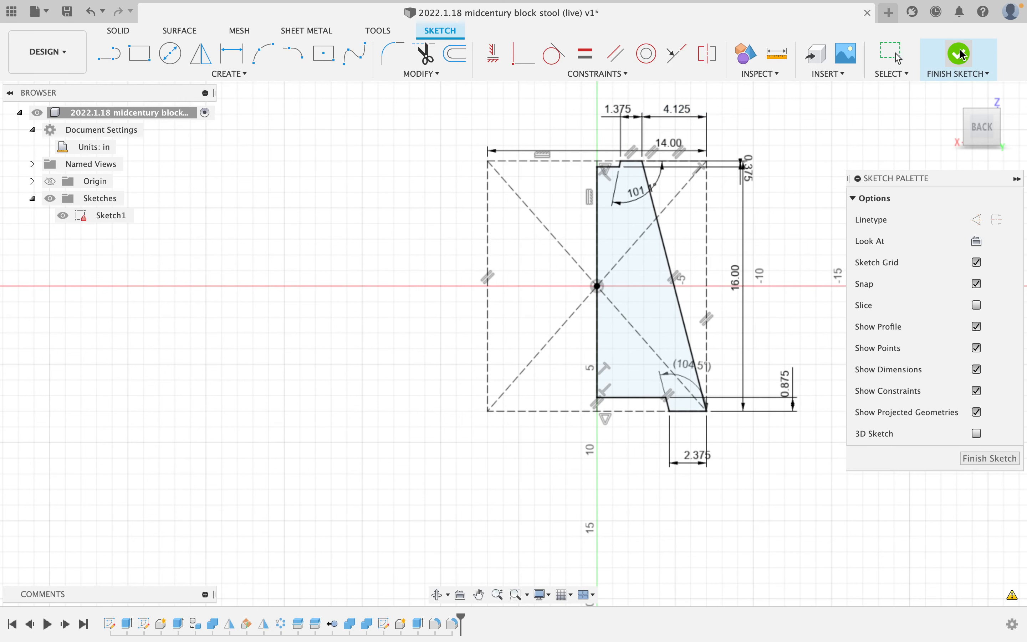
left_click(962, 52)
left_click(598, 197)
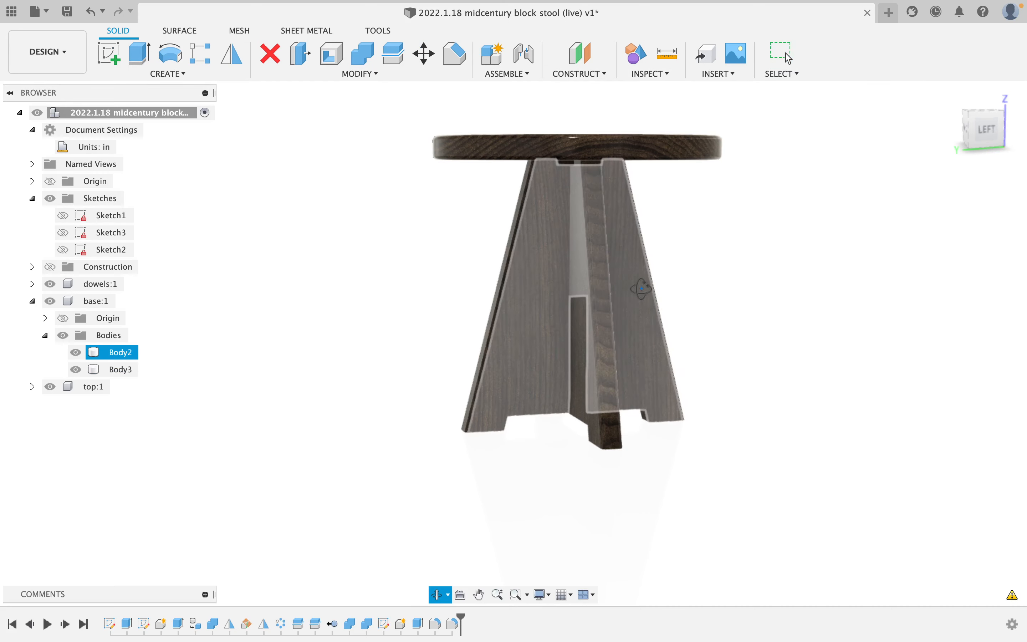
left_click_drag(642, 288, 743, 281)
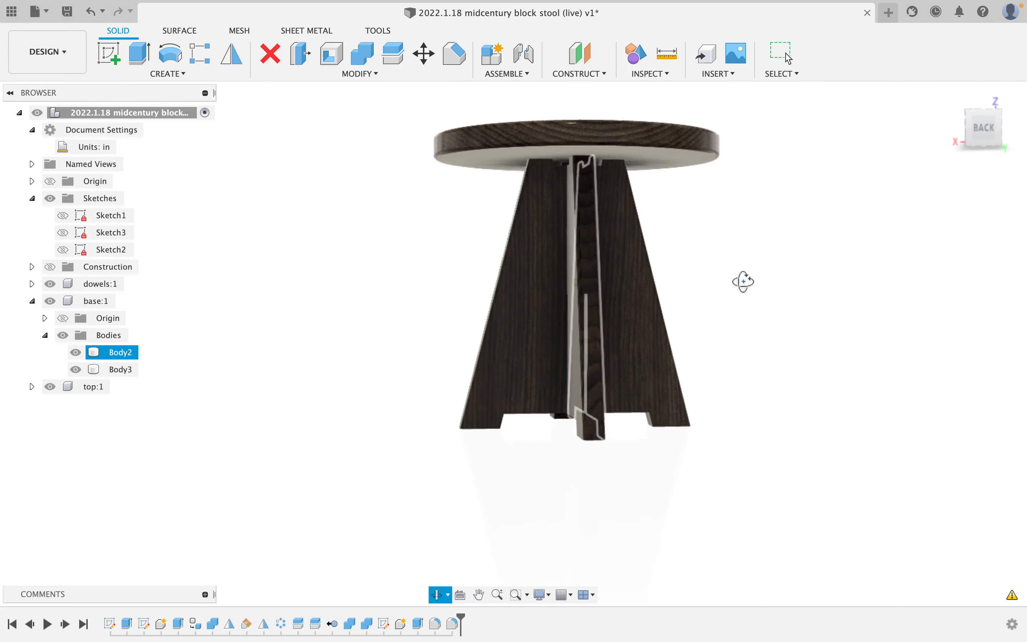
key("Escape")
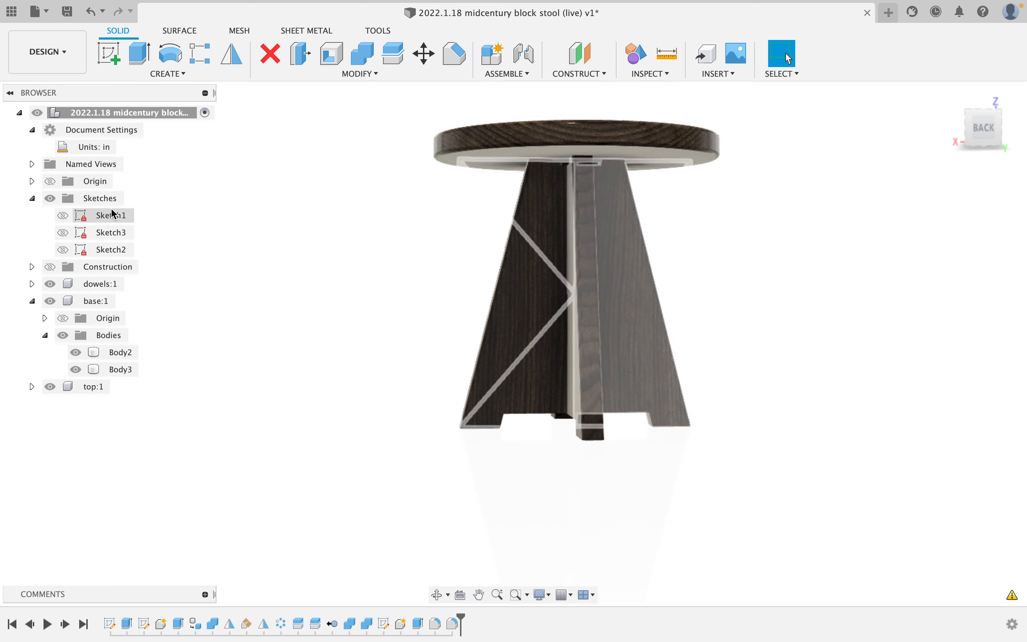
Reopen Sketch1, set the height of the recess along the panel's bottom edge to 0.375 in and finish the sketch.
right_click(114, 215)
left_click(139, 256)
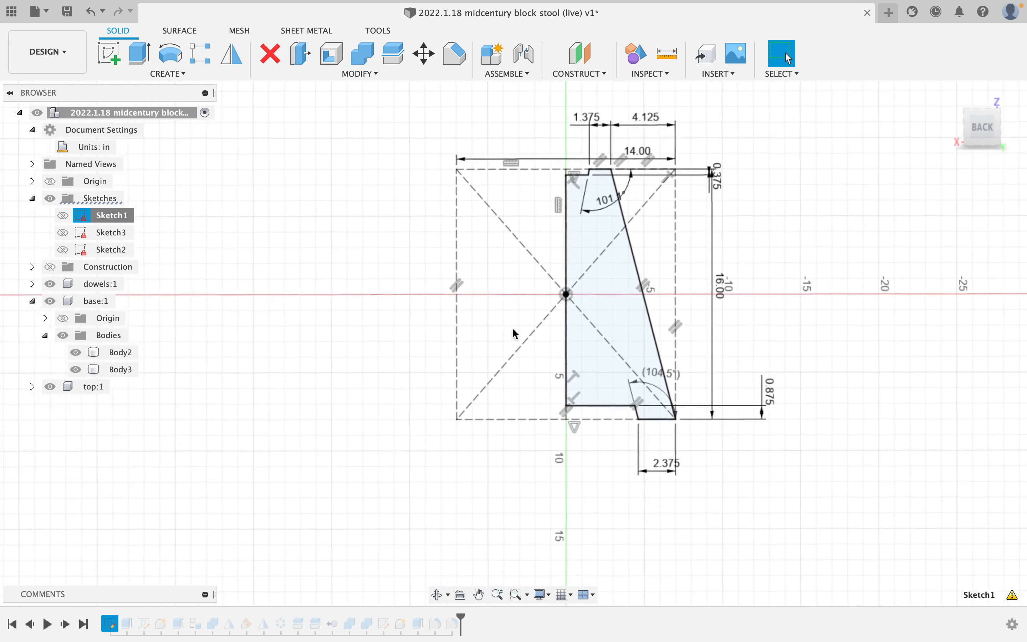
double_click(756, 388)
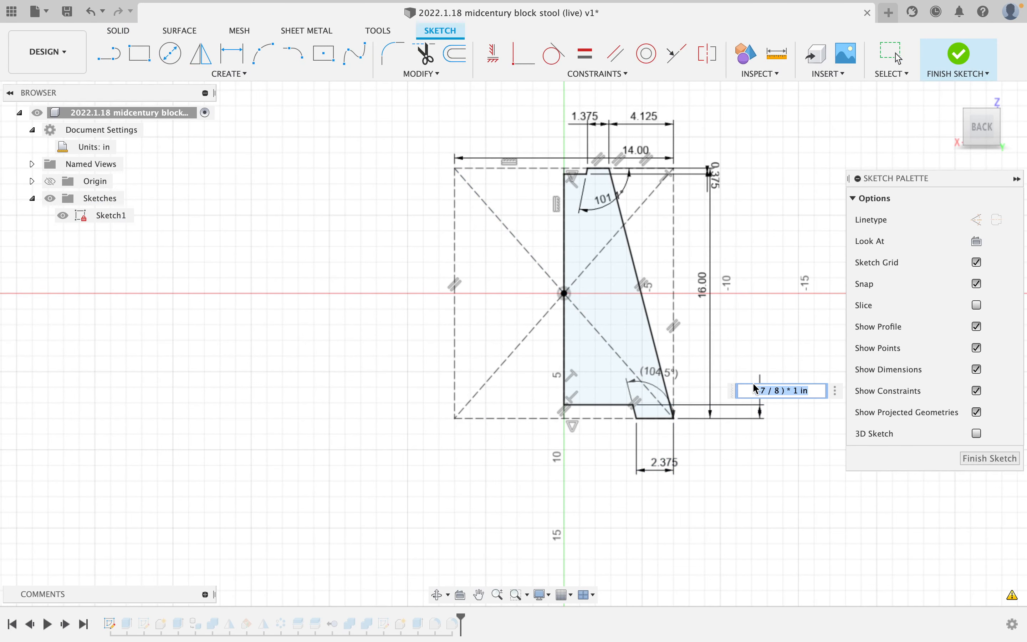
type(".375")
key("Return")
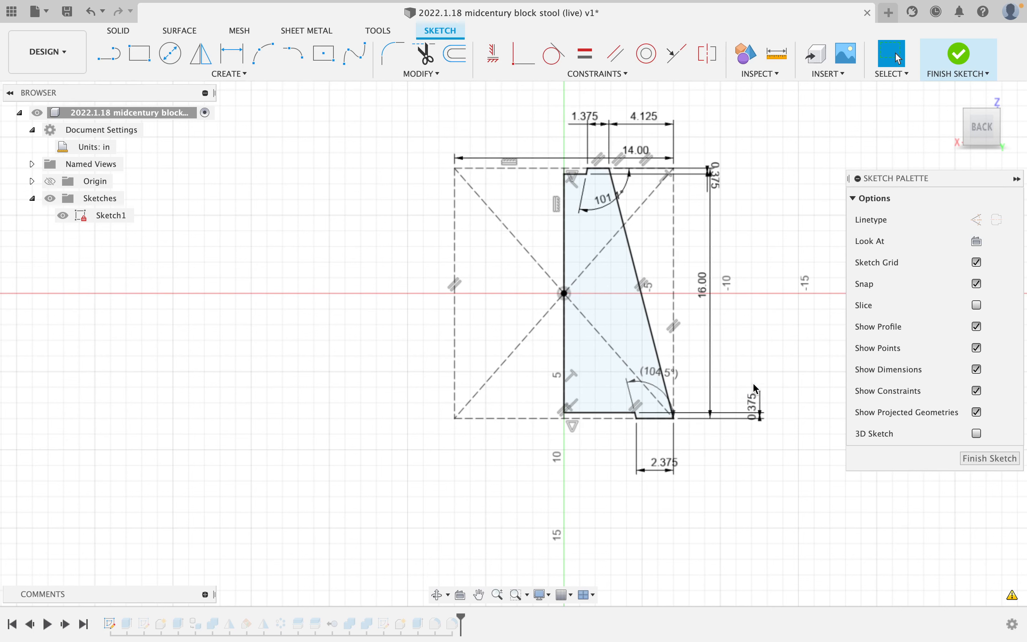
left_click(962, 58)
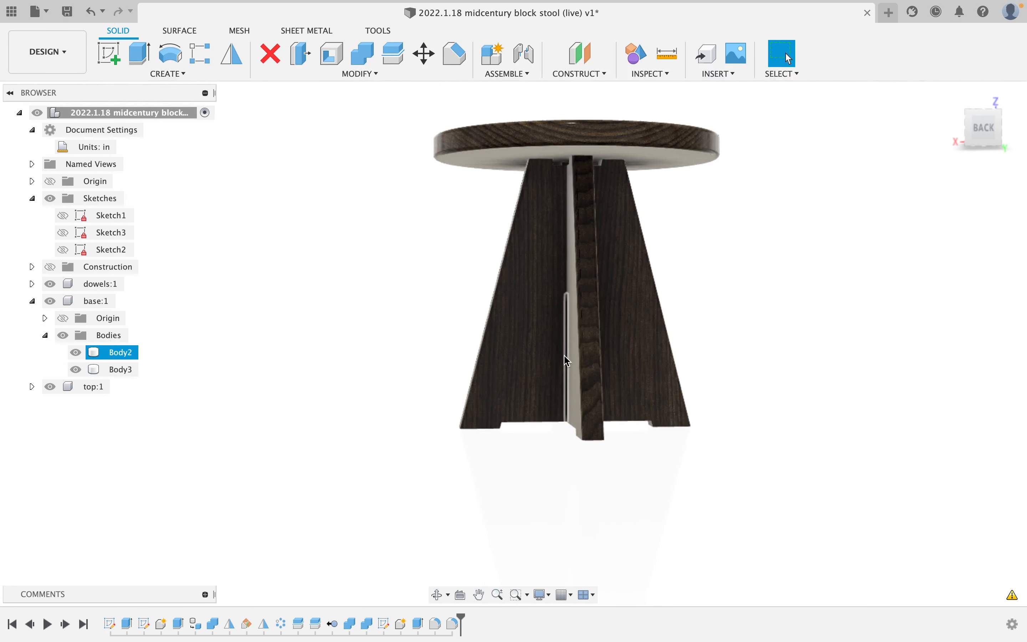
Examine the stool's base panels, feet and round top from several sides and from above.
left_click_drag(614, 360, 678, 342)
middle_click_drag(676, 342, 611, 358, "shift")
left_click(738, 312)
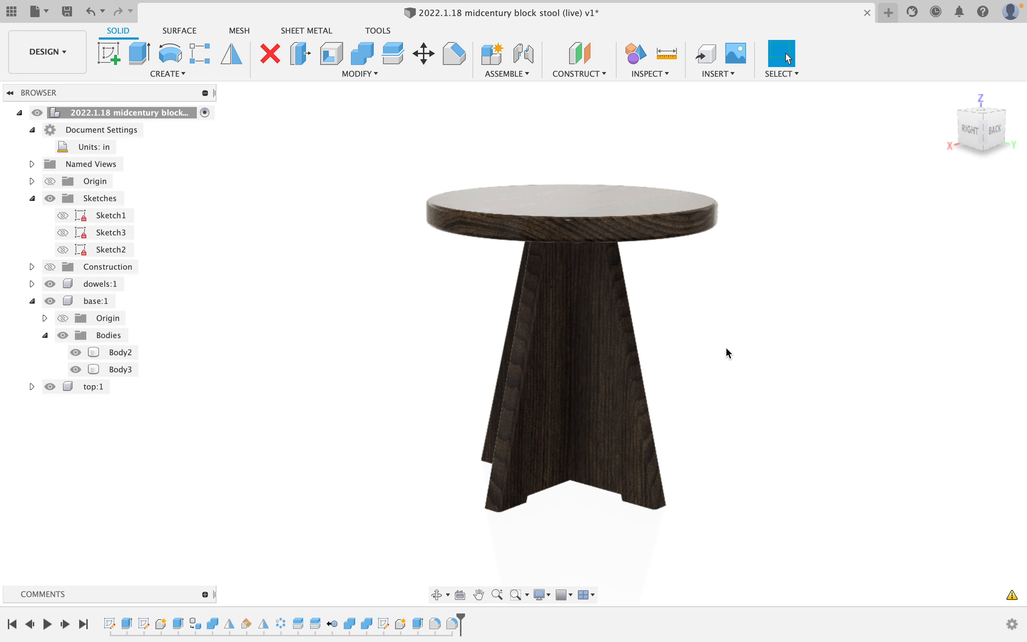
left_click(619, 306)
middle_click_drag(619, 306, 667, 321, "shift")
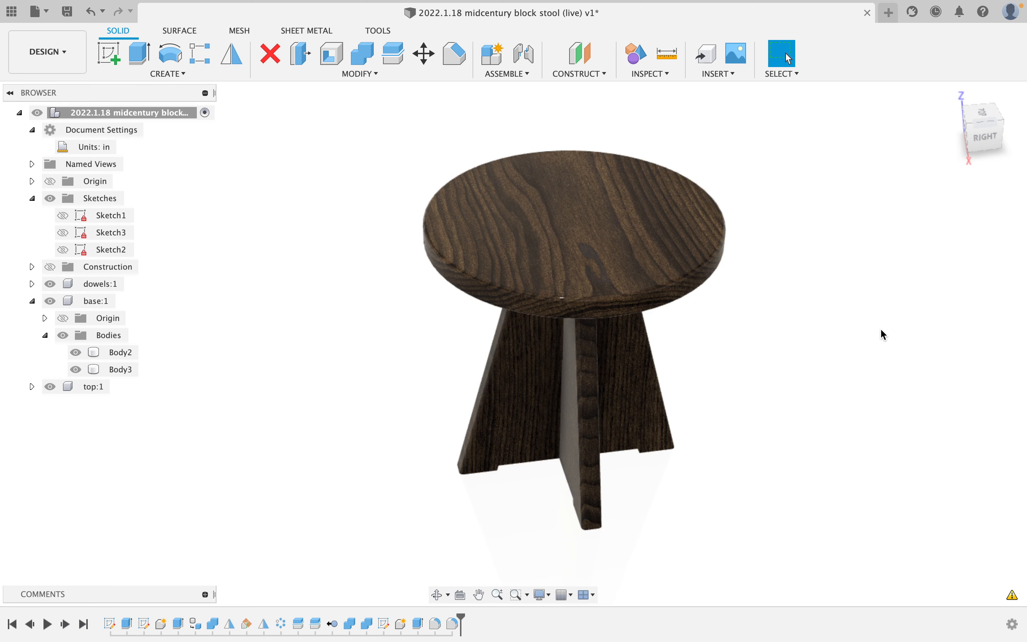
middle_click_drag(679, 280, 777, 295, "shift")
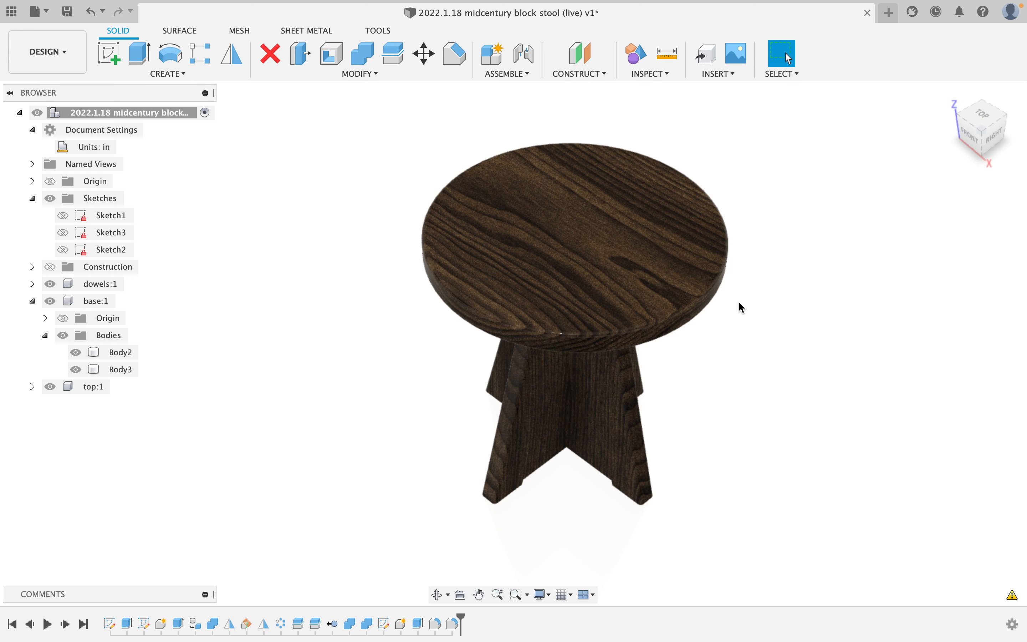
key("super+Tab")
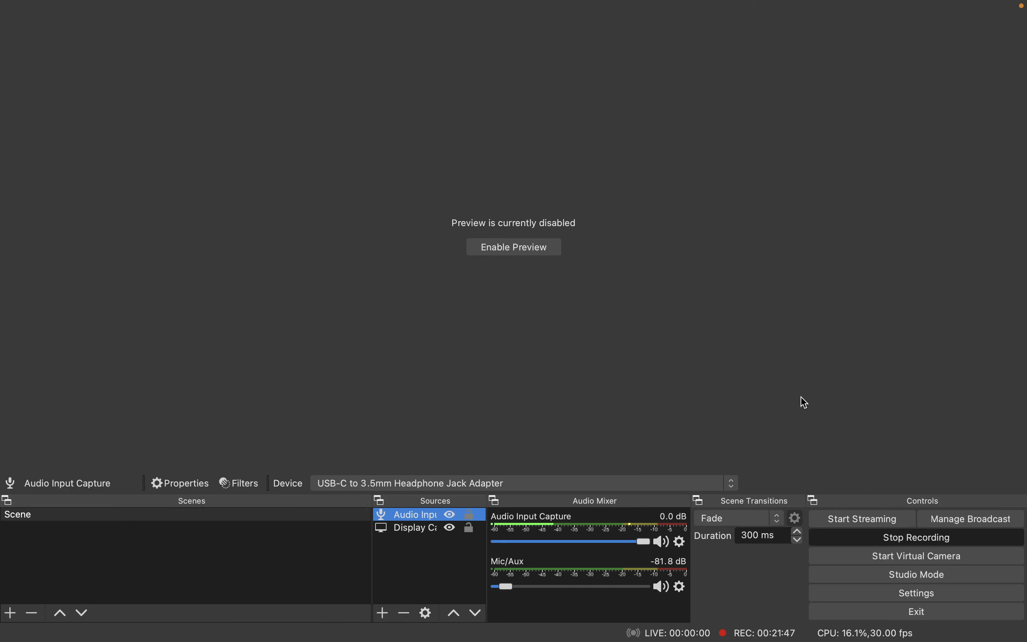